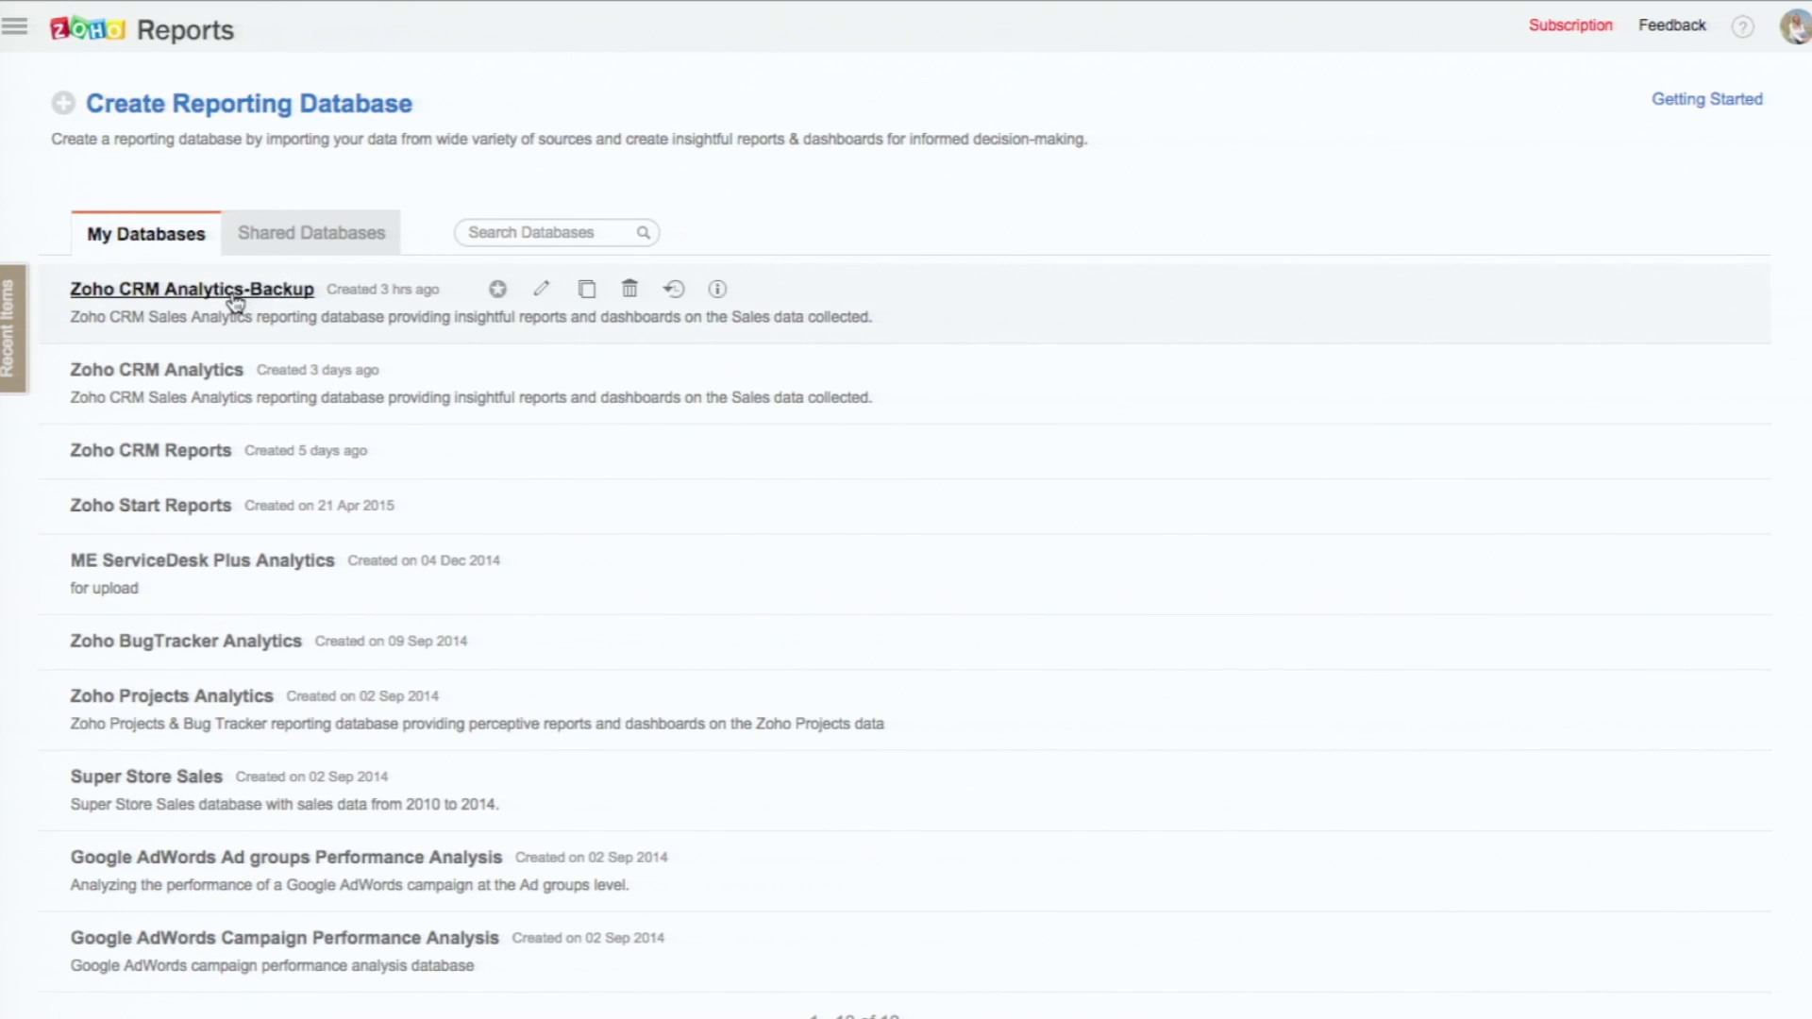
# Step: Open the Zoho CRM Analytics database from the My Databases list
pyautogui.click(176, 373)
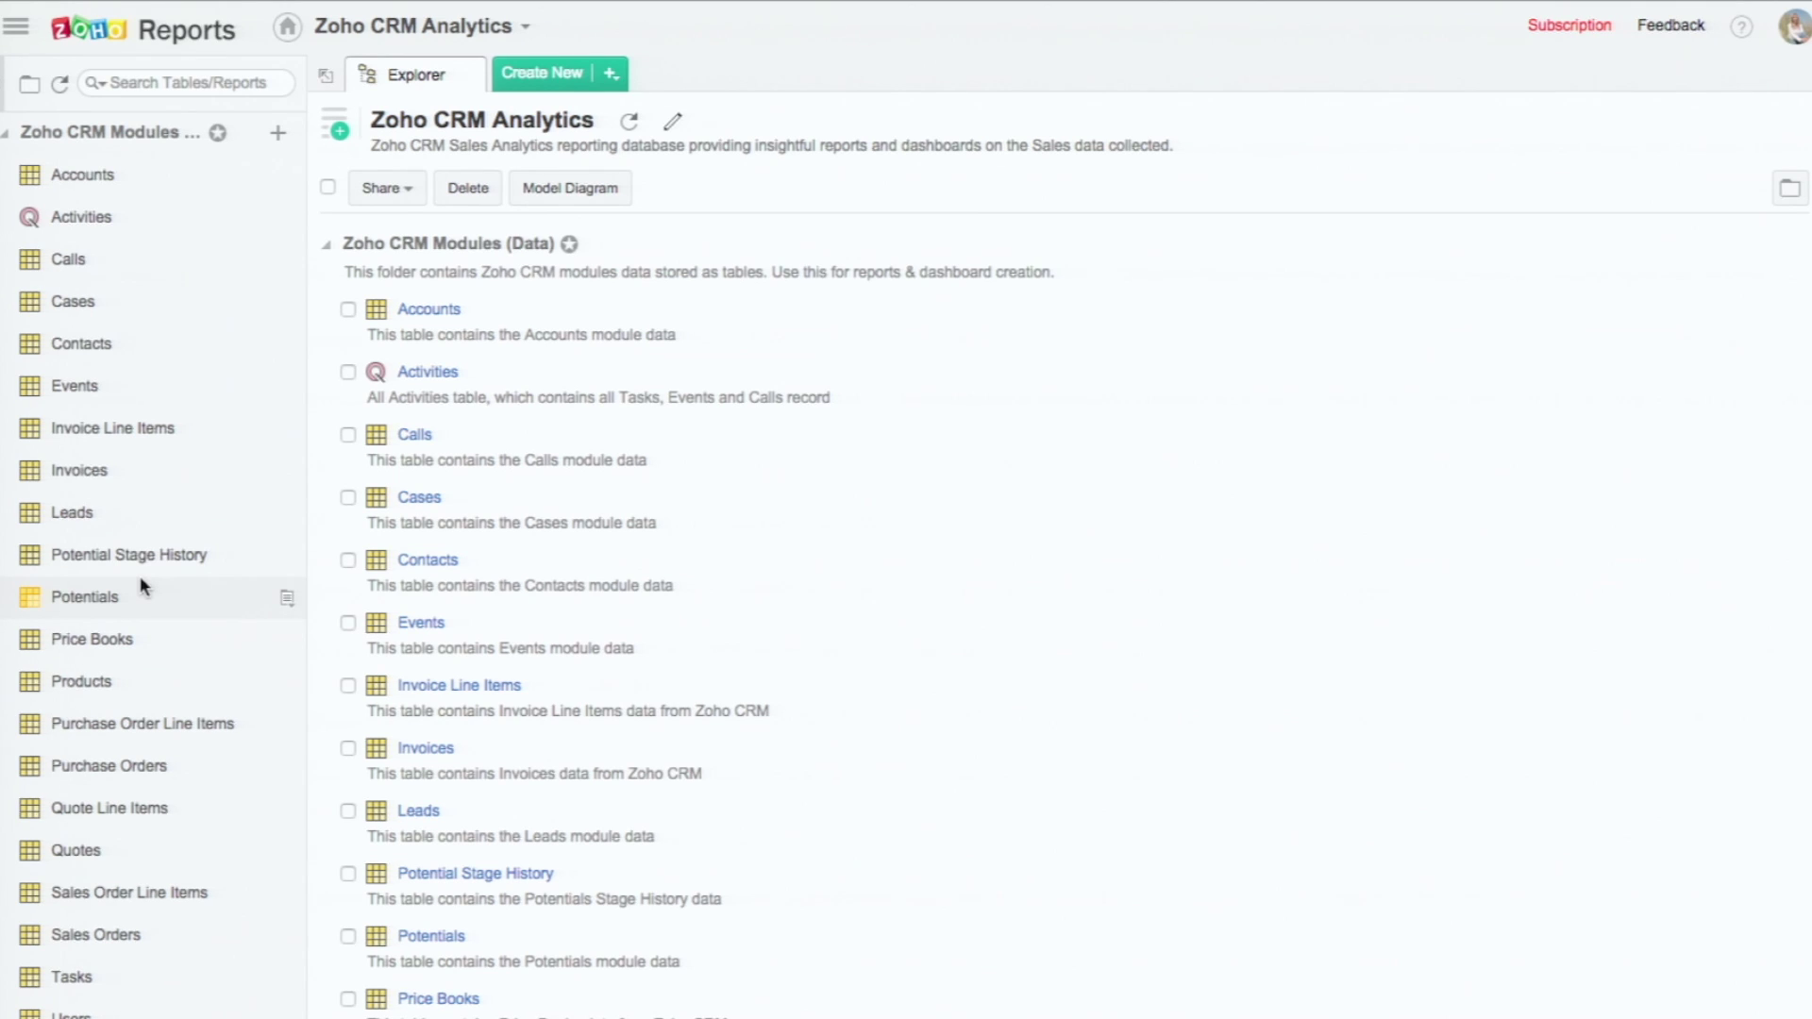
# Step: Look through the Dashboards and Zoho CRM Modules folders, then open the Potentials table
pyautogui.scroll(-3, 146, 571)
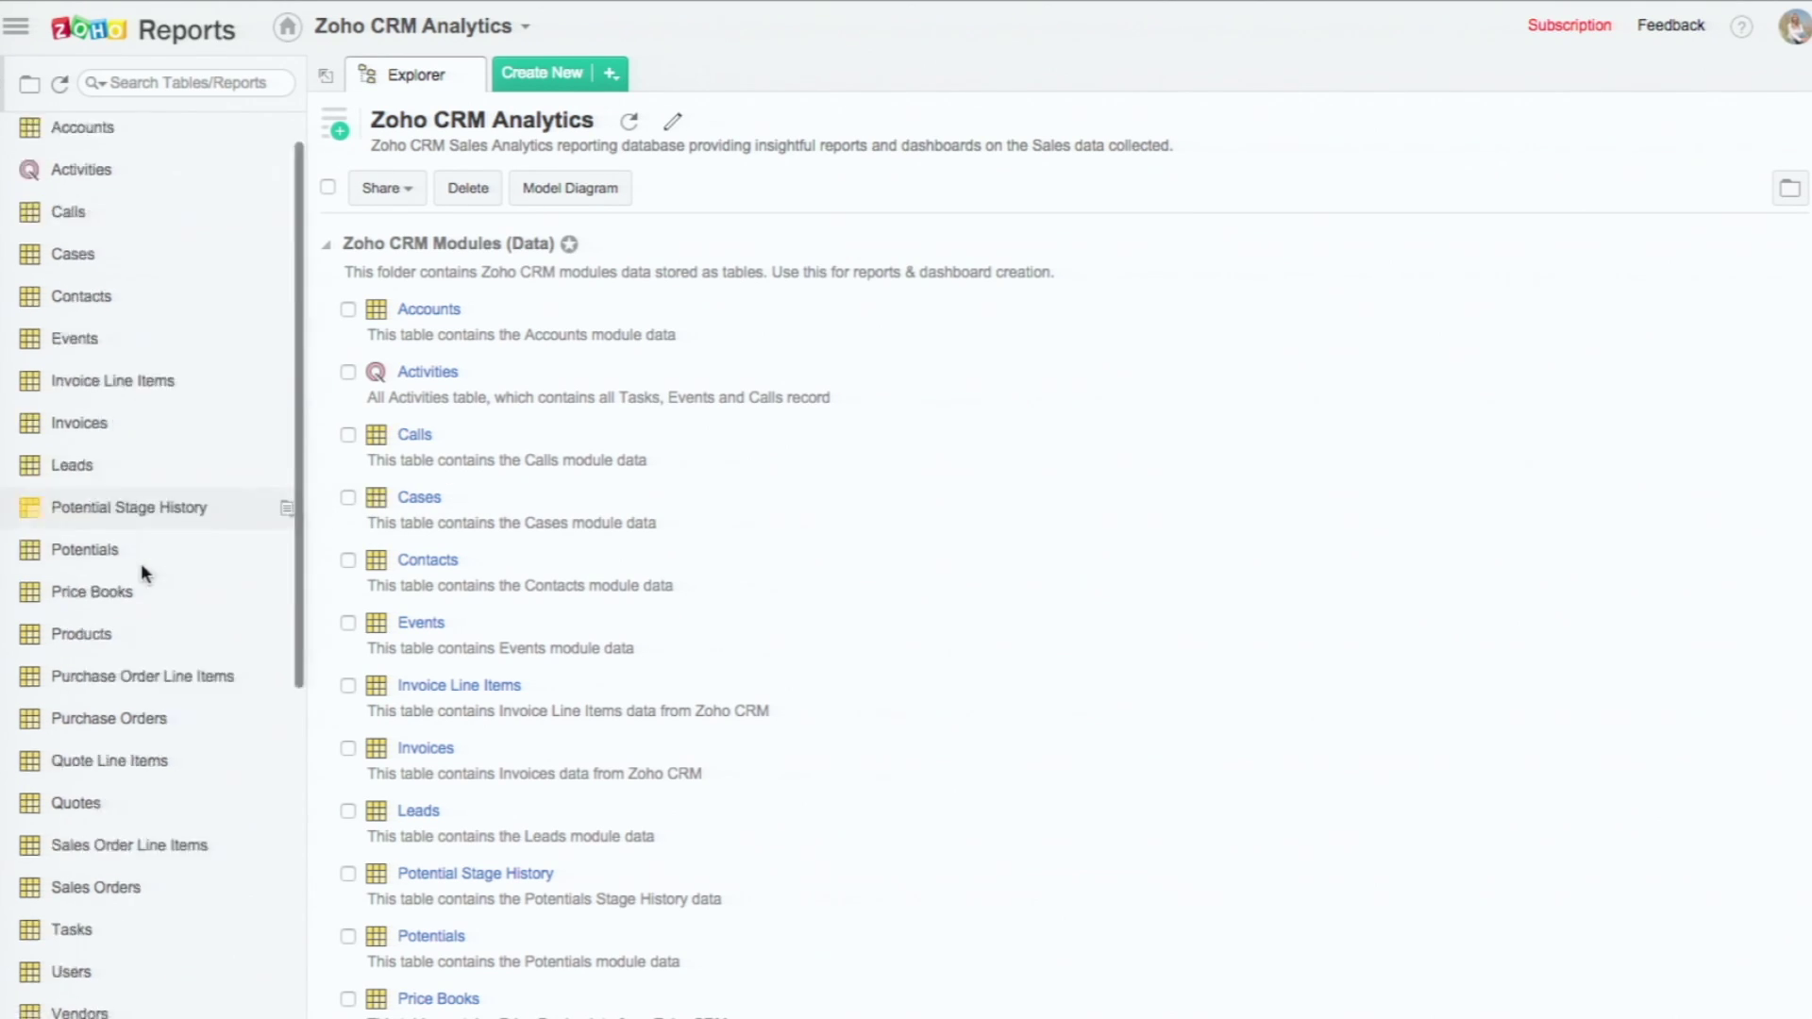
pyautogui.scroll(2, 146, 577)
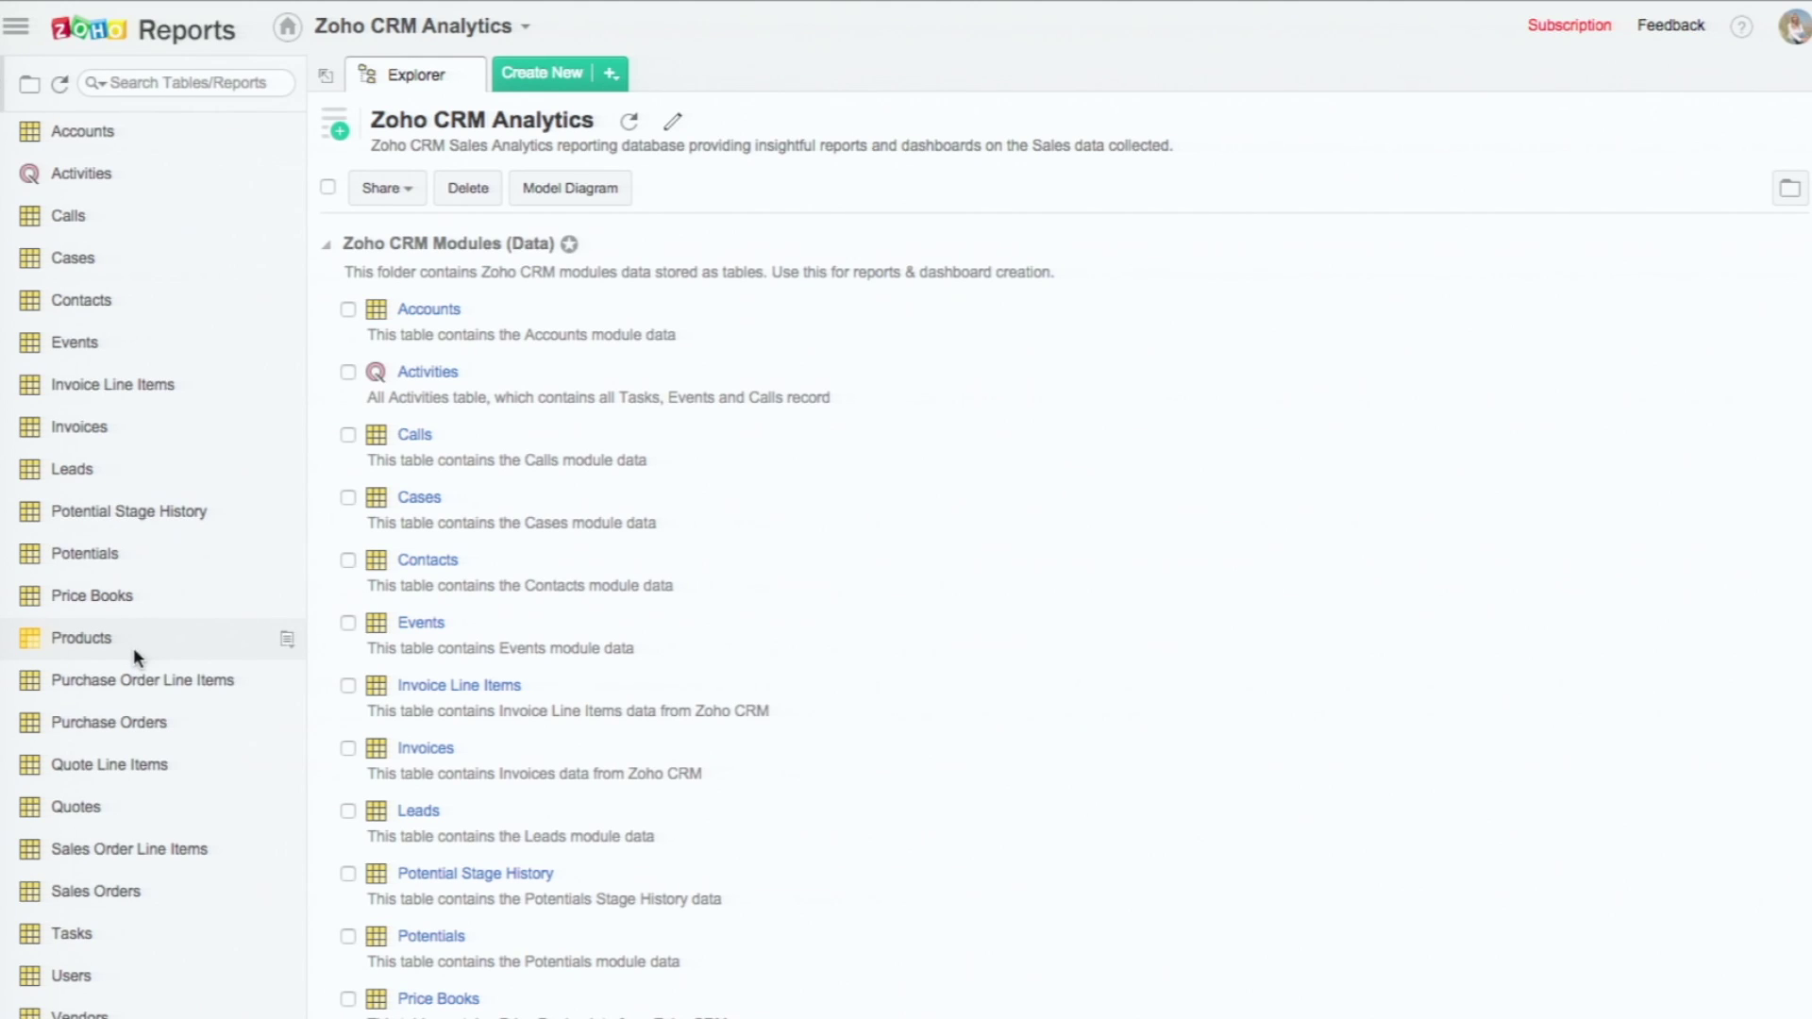
pyautogui.scroll(1, 121, 579)
pyautogui.click(5, 132)
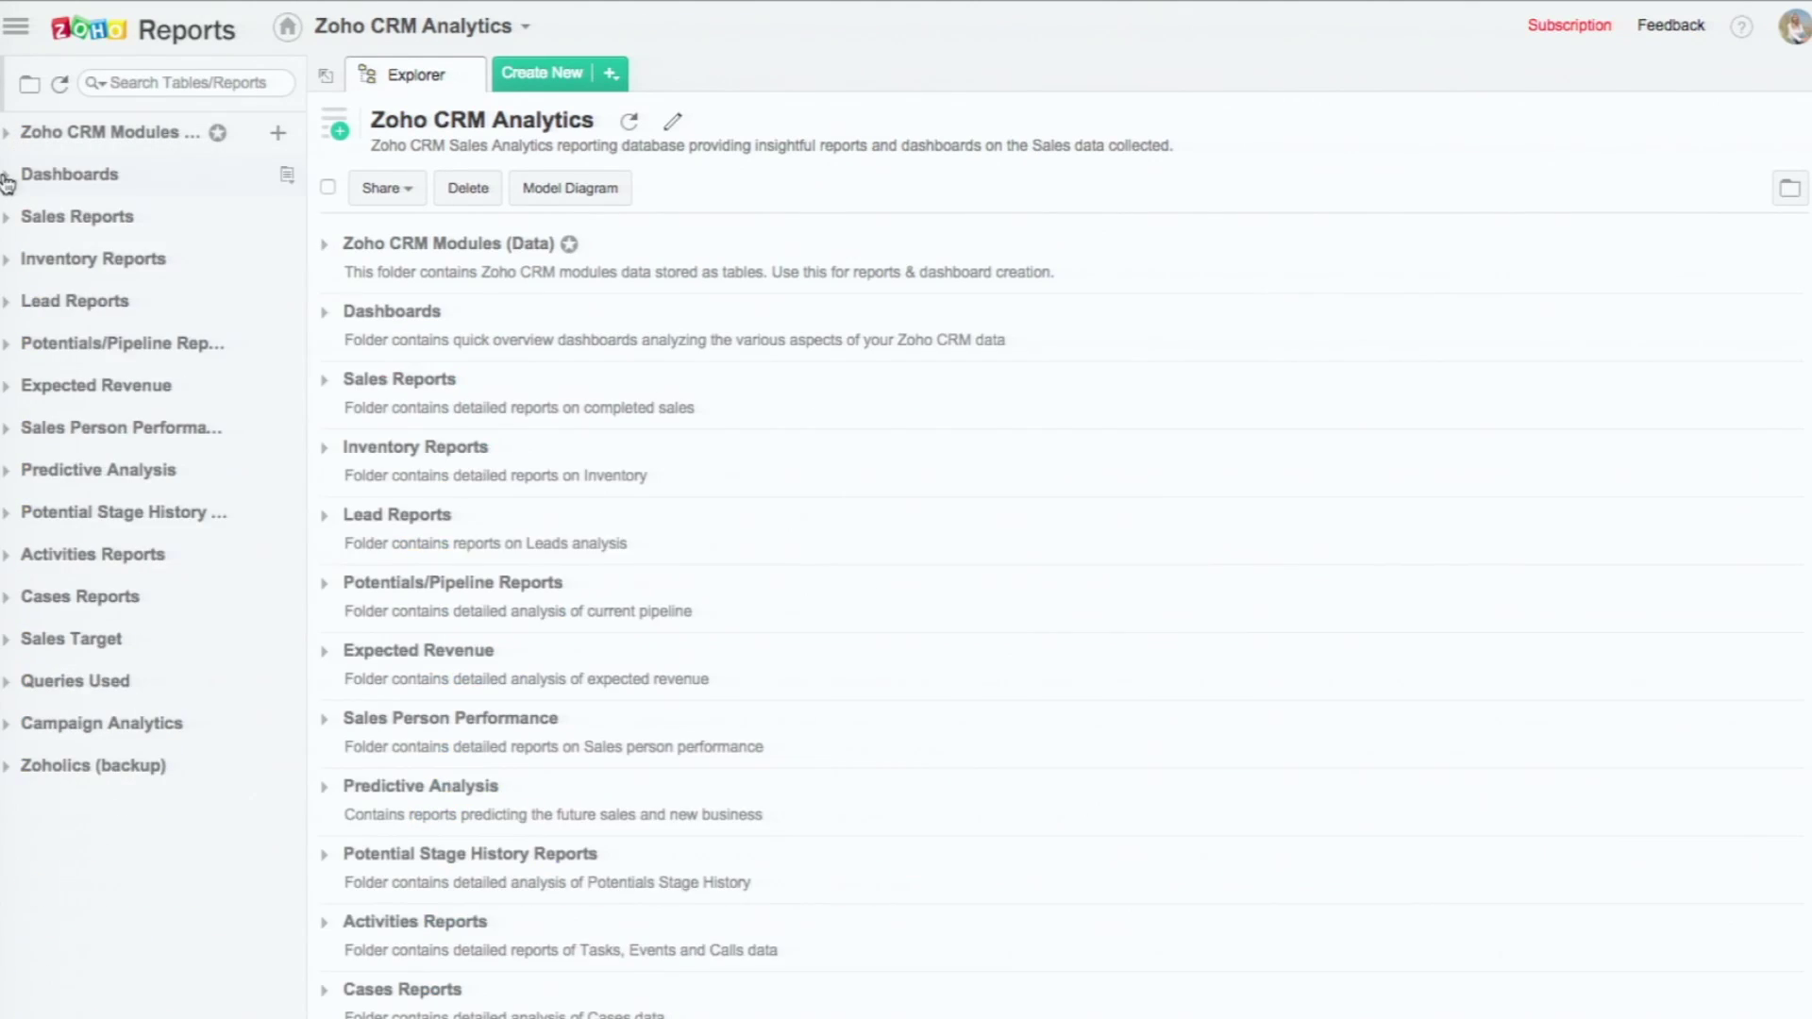
pyautogui.click(7, 179)
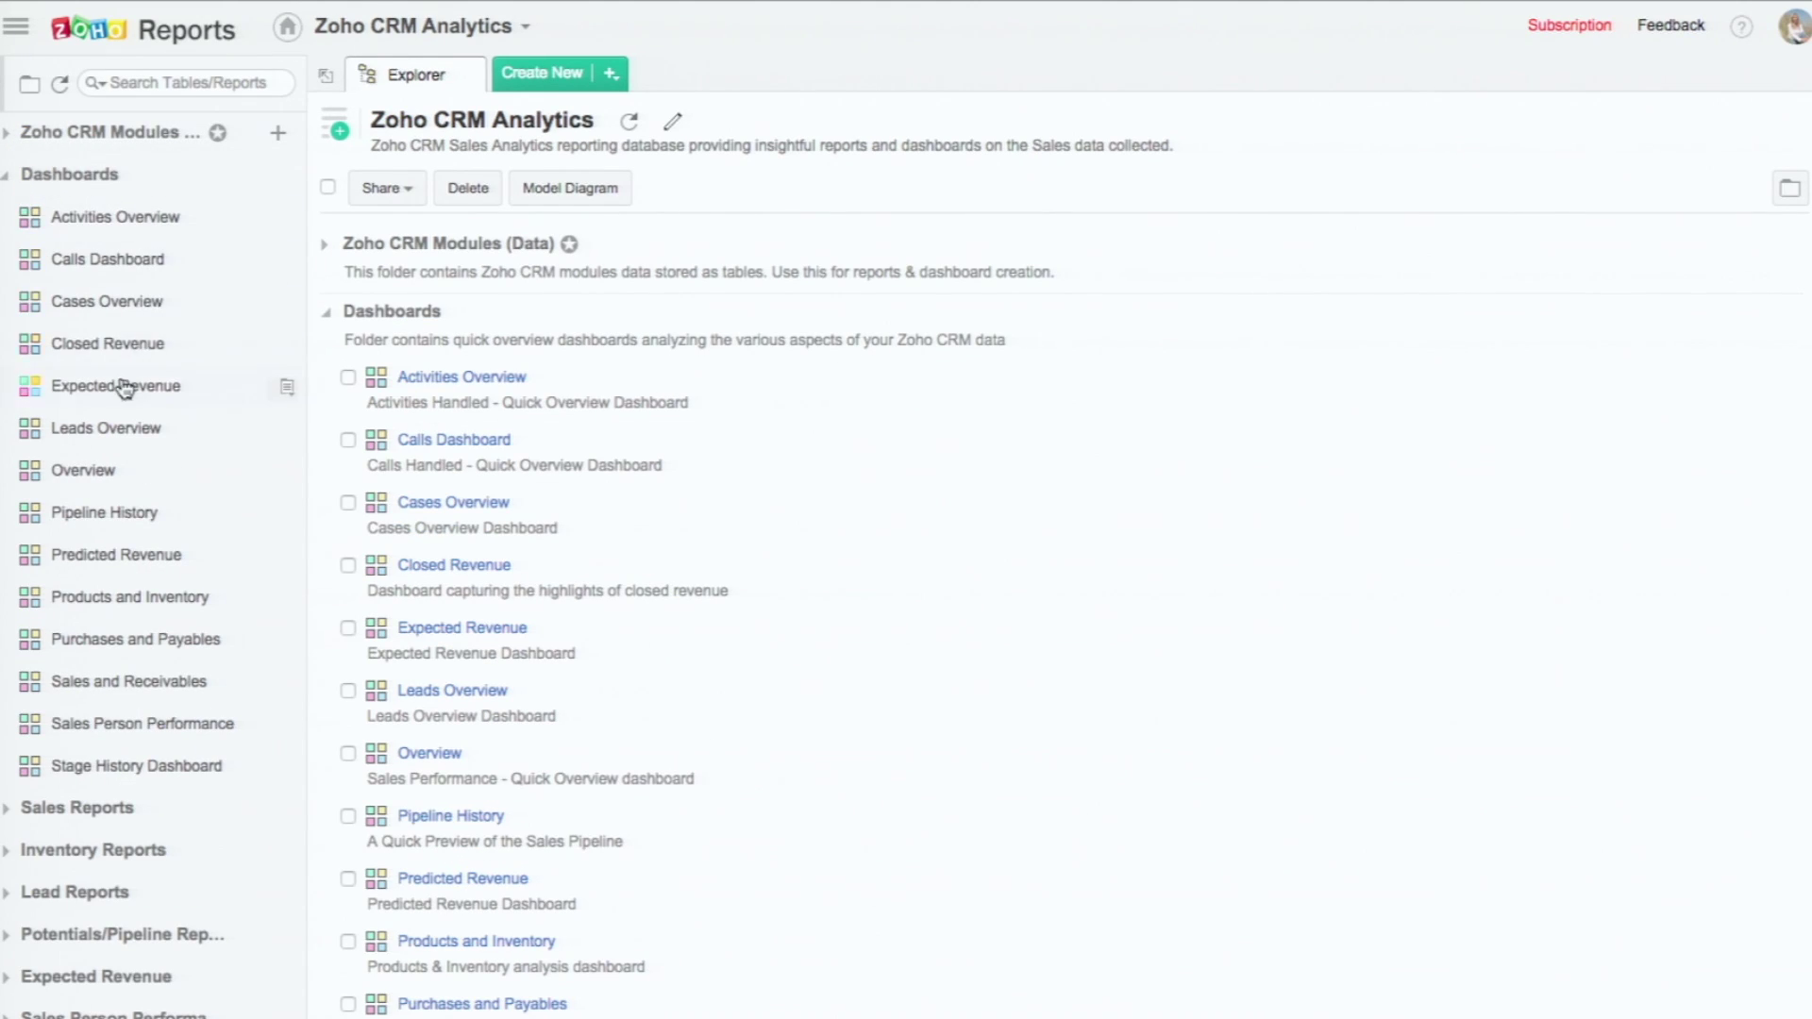
pyautogui.scroll(-2, 156, 548)
pyautogui.scroll(2, 134, 558)
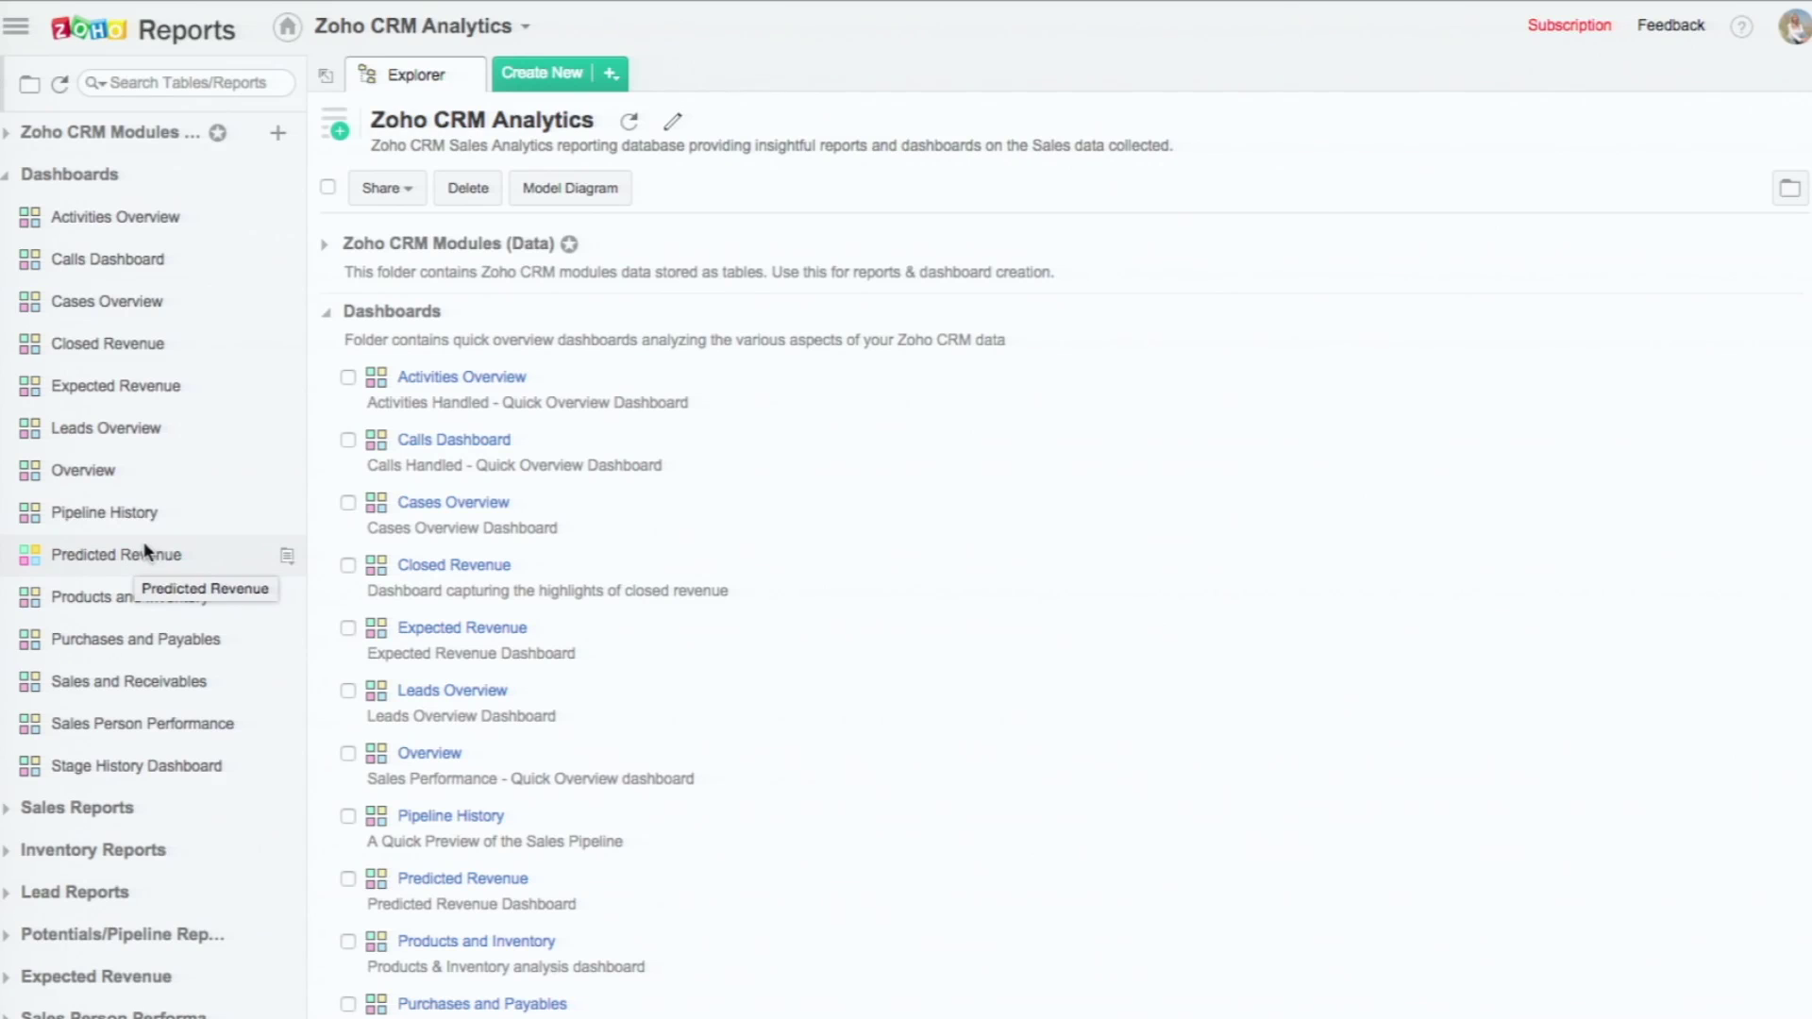
pyautogui.click(10, 174)
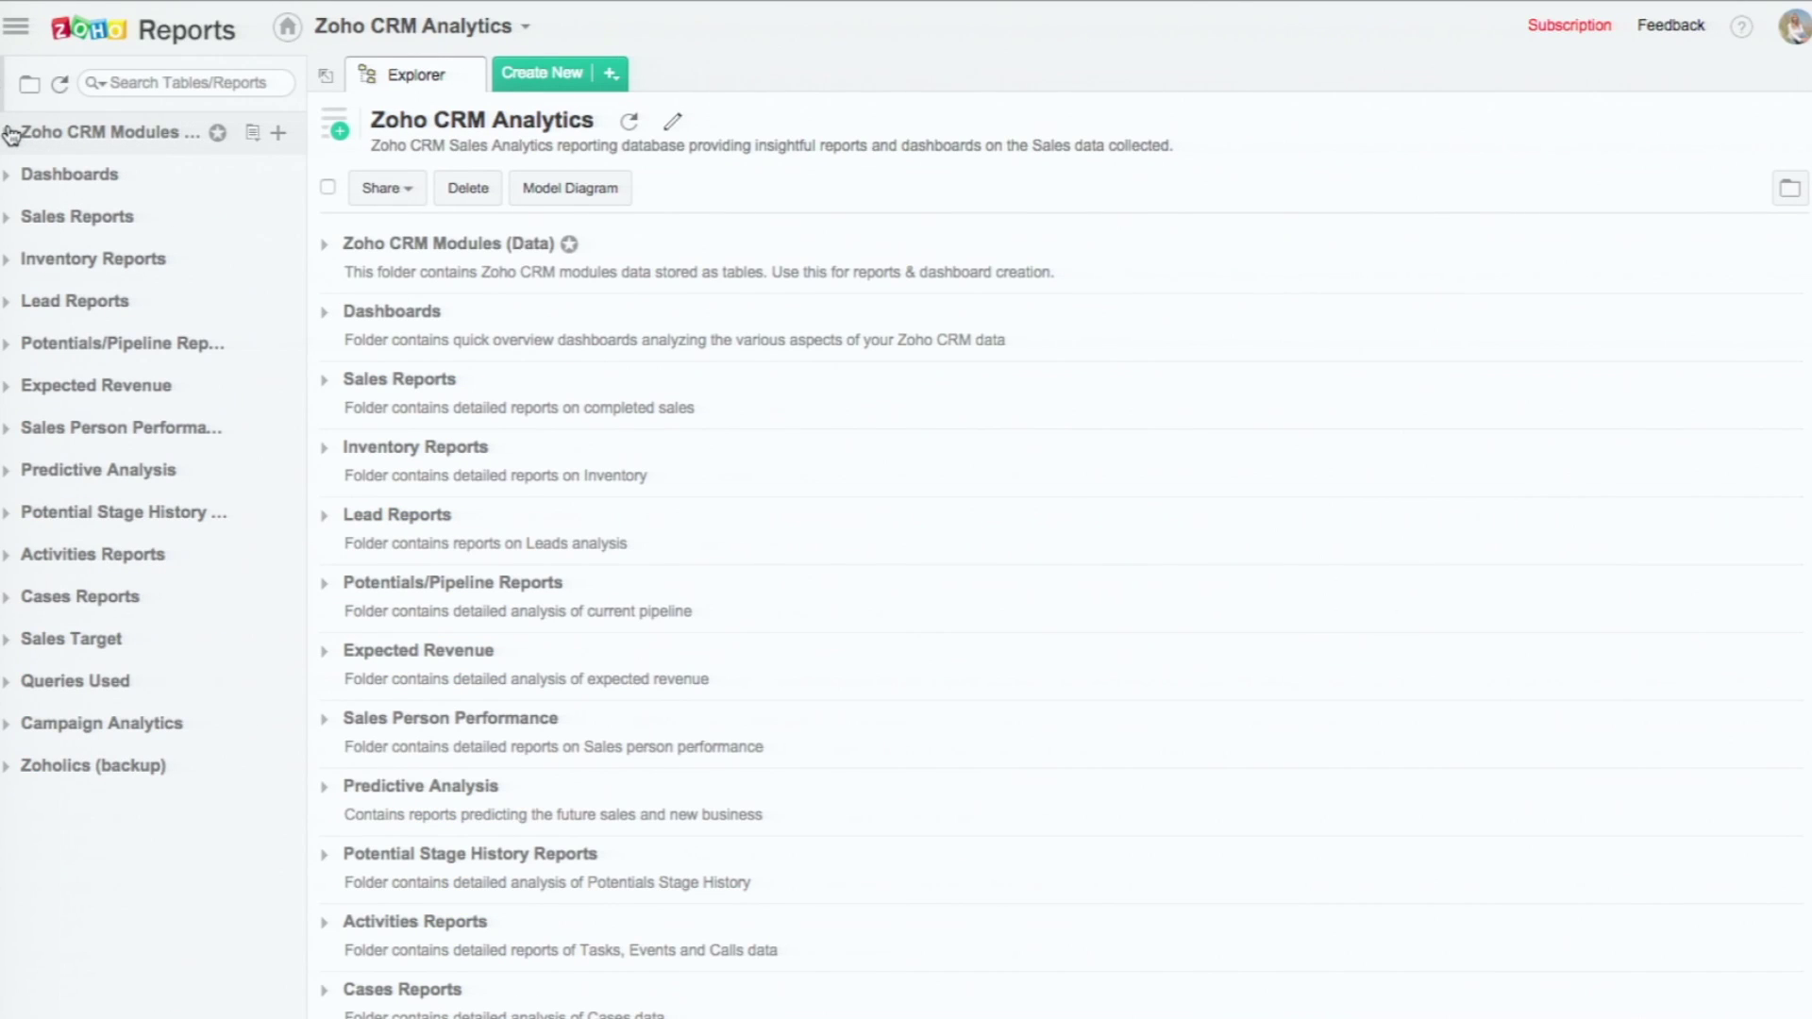
pyautogui.click(10, 133)
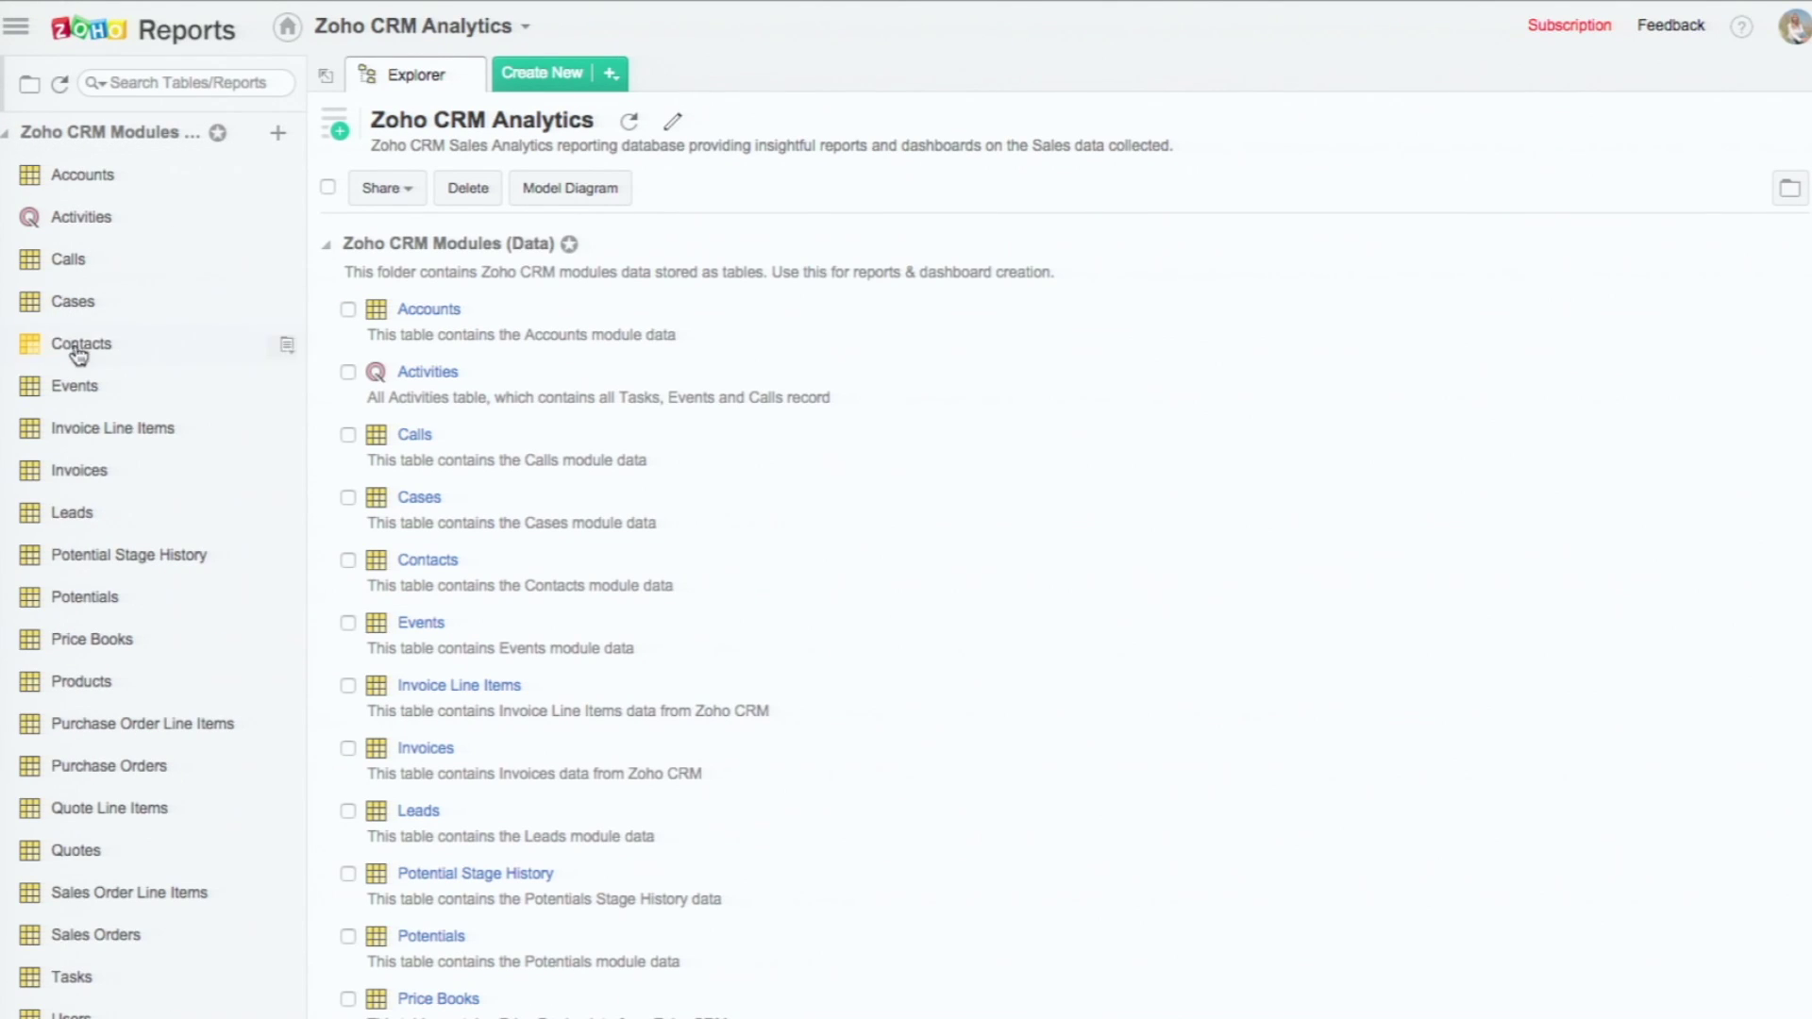
pyautogui.click(89, 608)
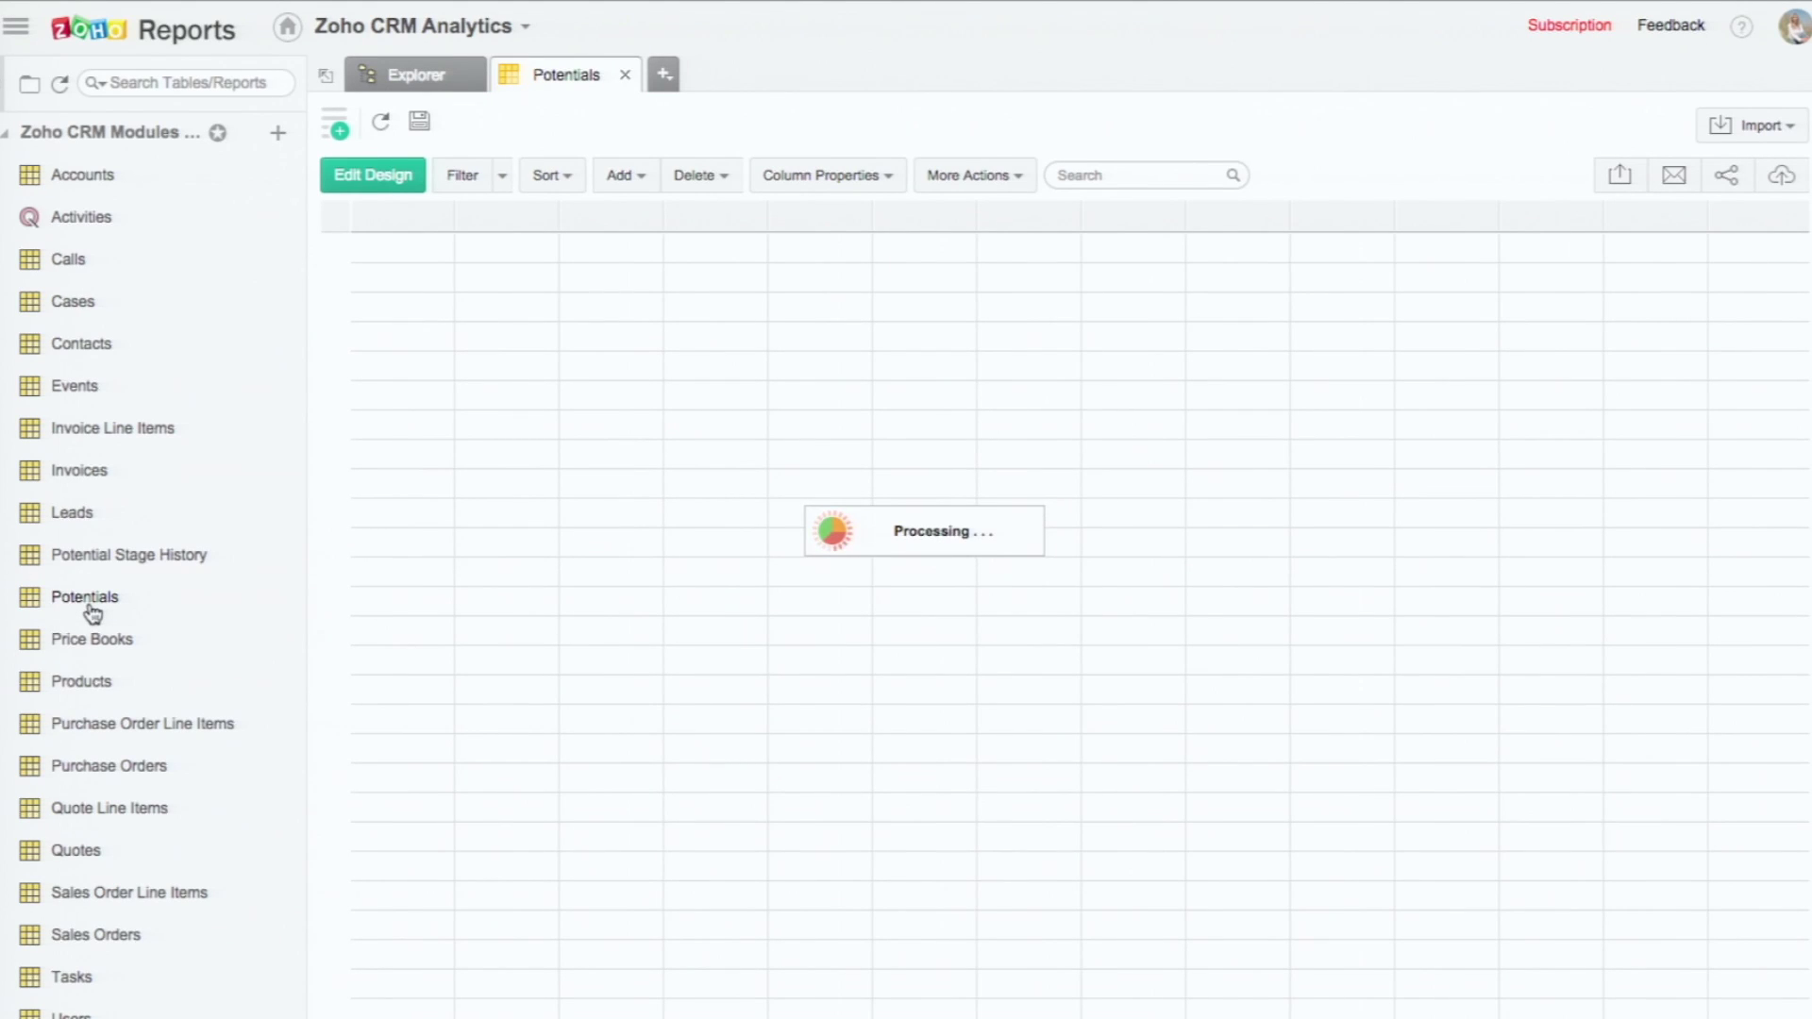
# Step: Create a new chart view on Potentials, checking Users and Leads columns and leaving Potentials expanded
pyautogui.click(341, 126)
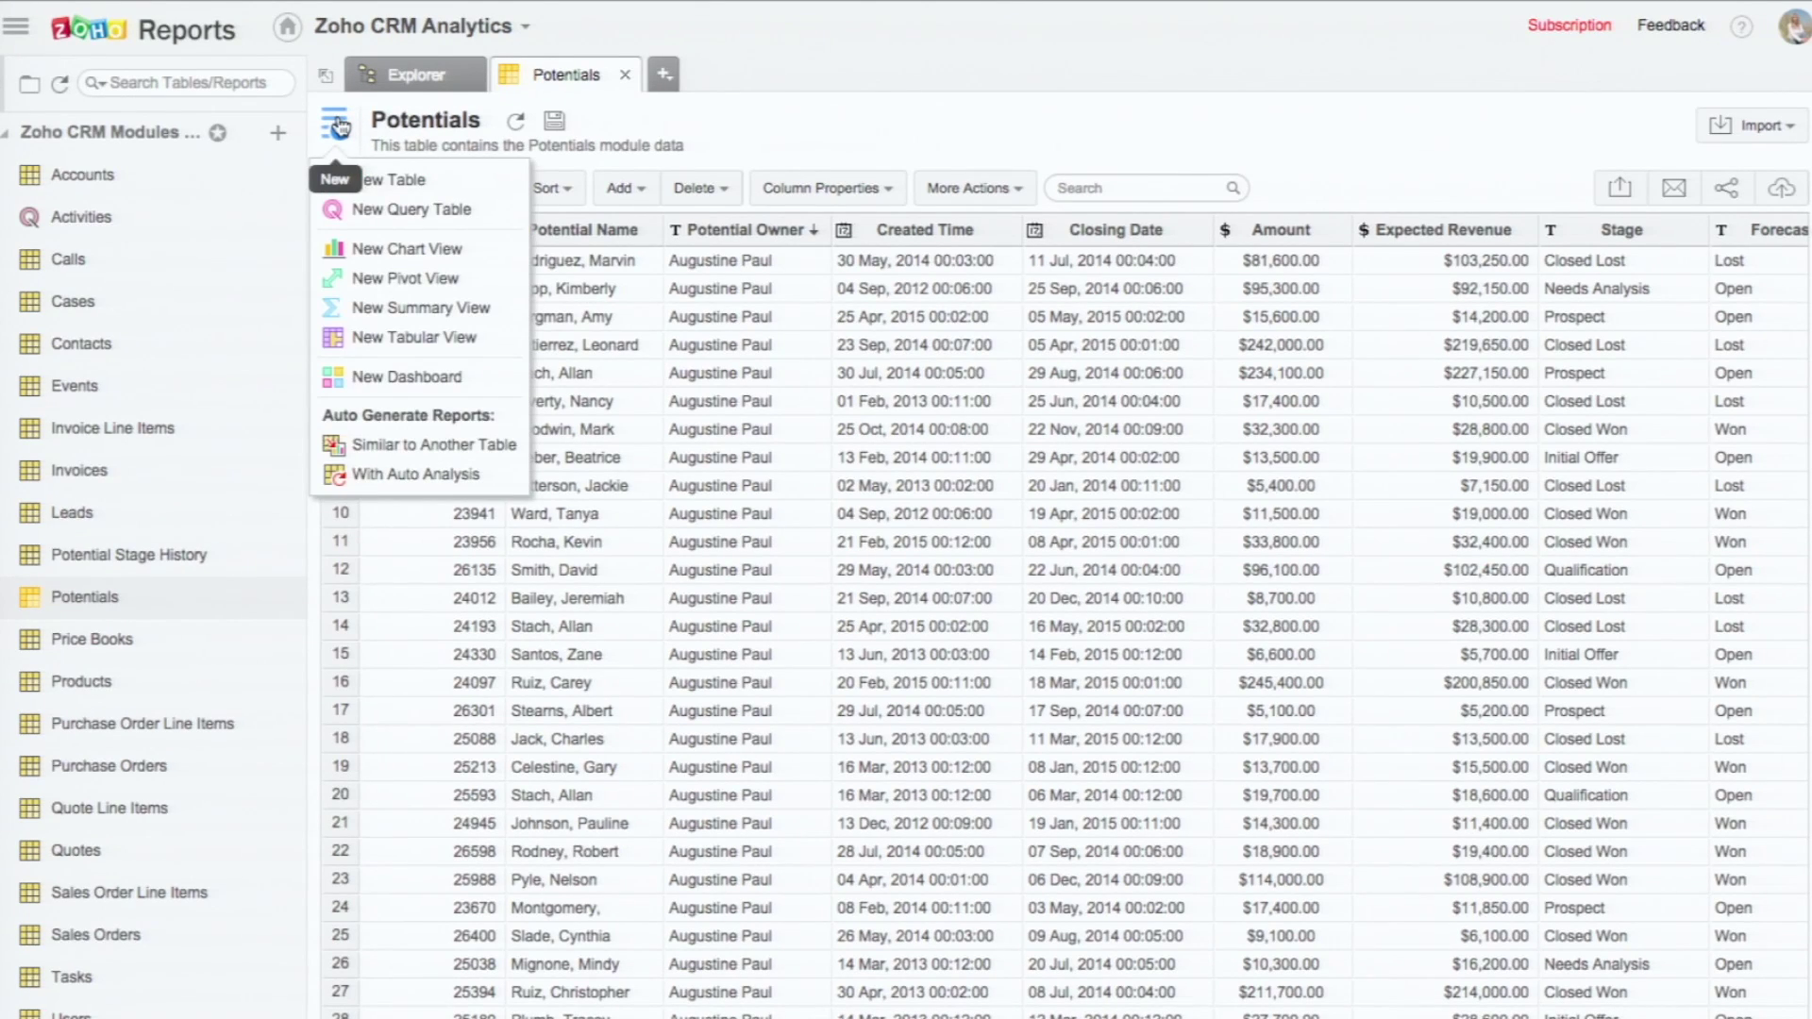
pyautogui.click(345, 251)
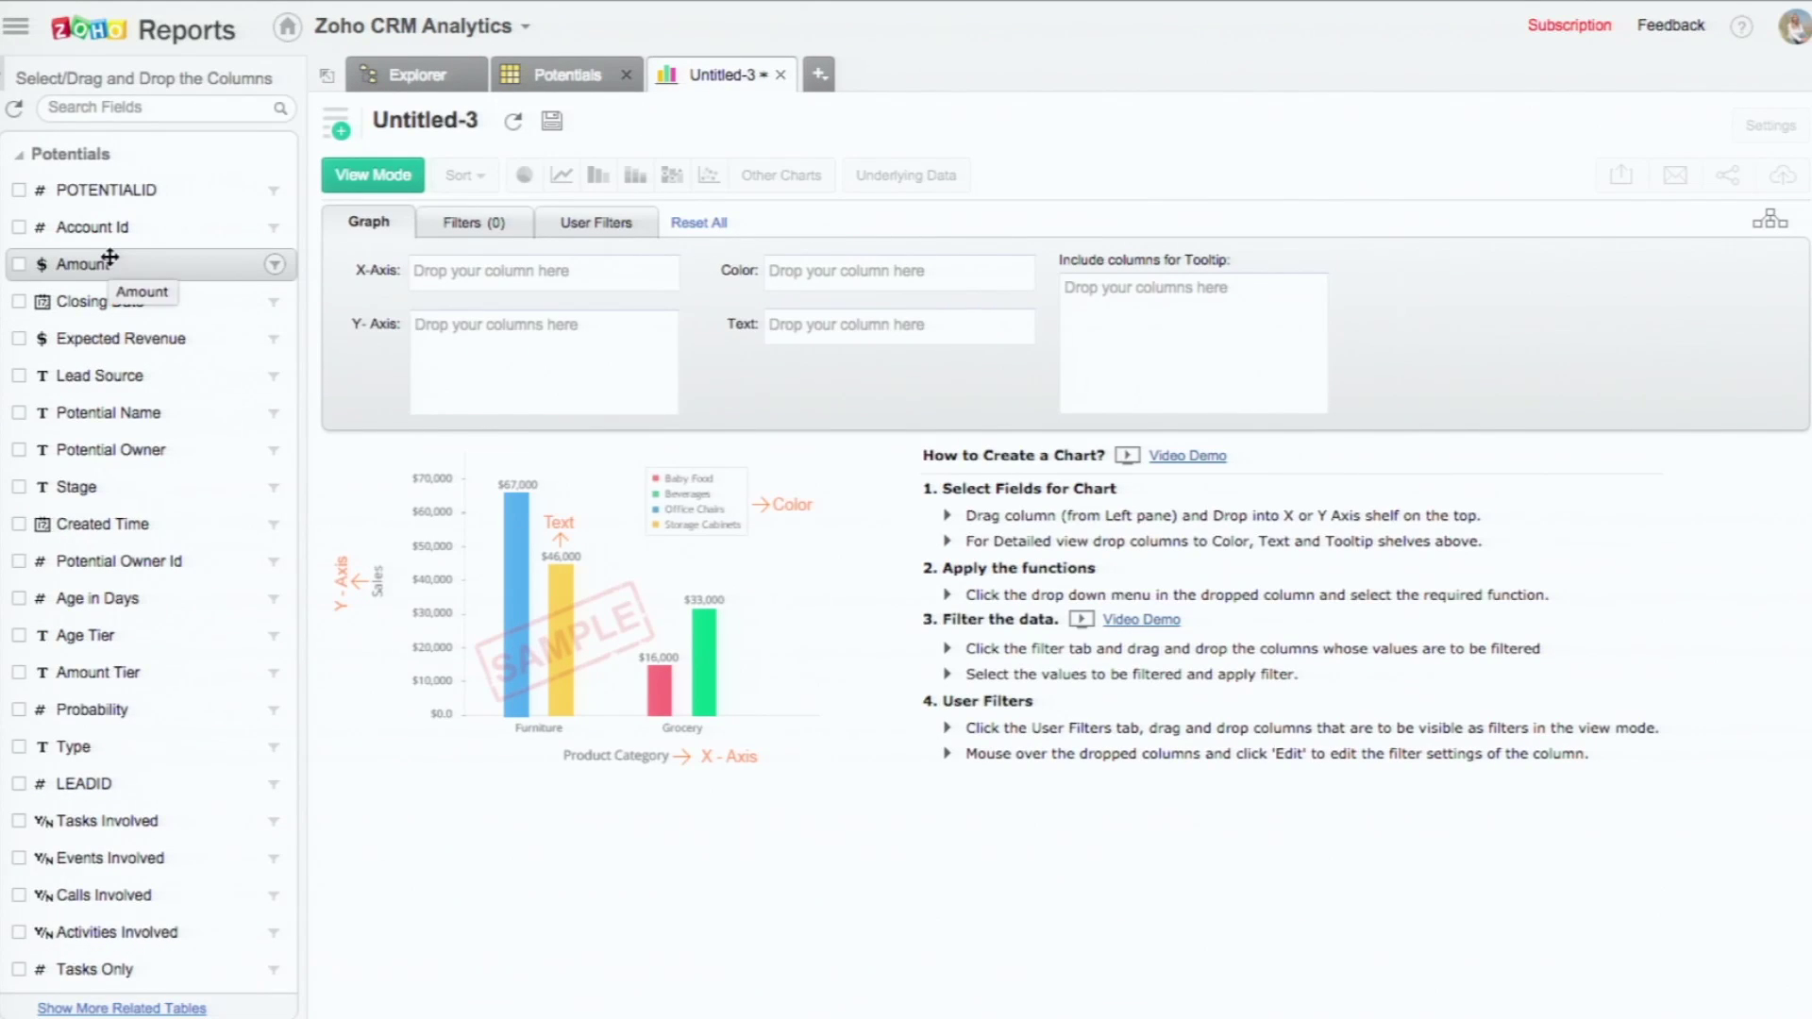
pyautogui.click(21, 159)
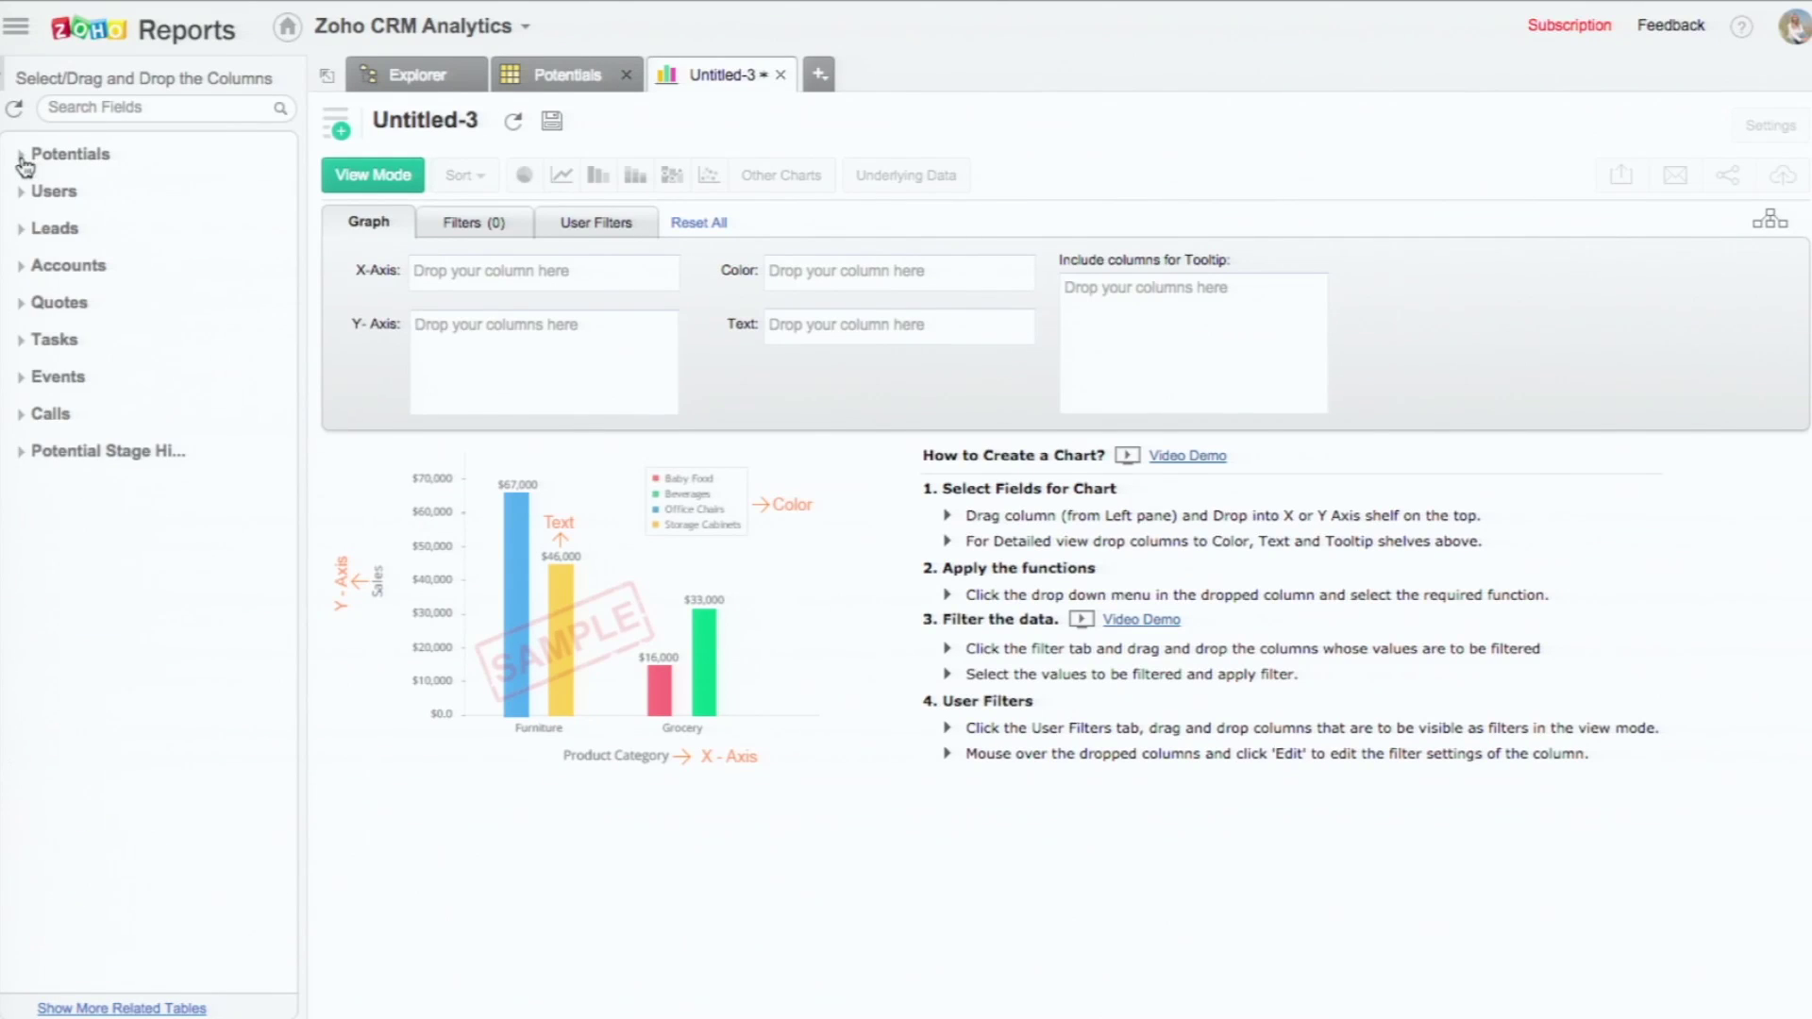
pyautogui.click(21, 193)
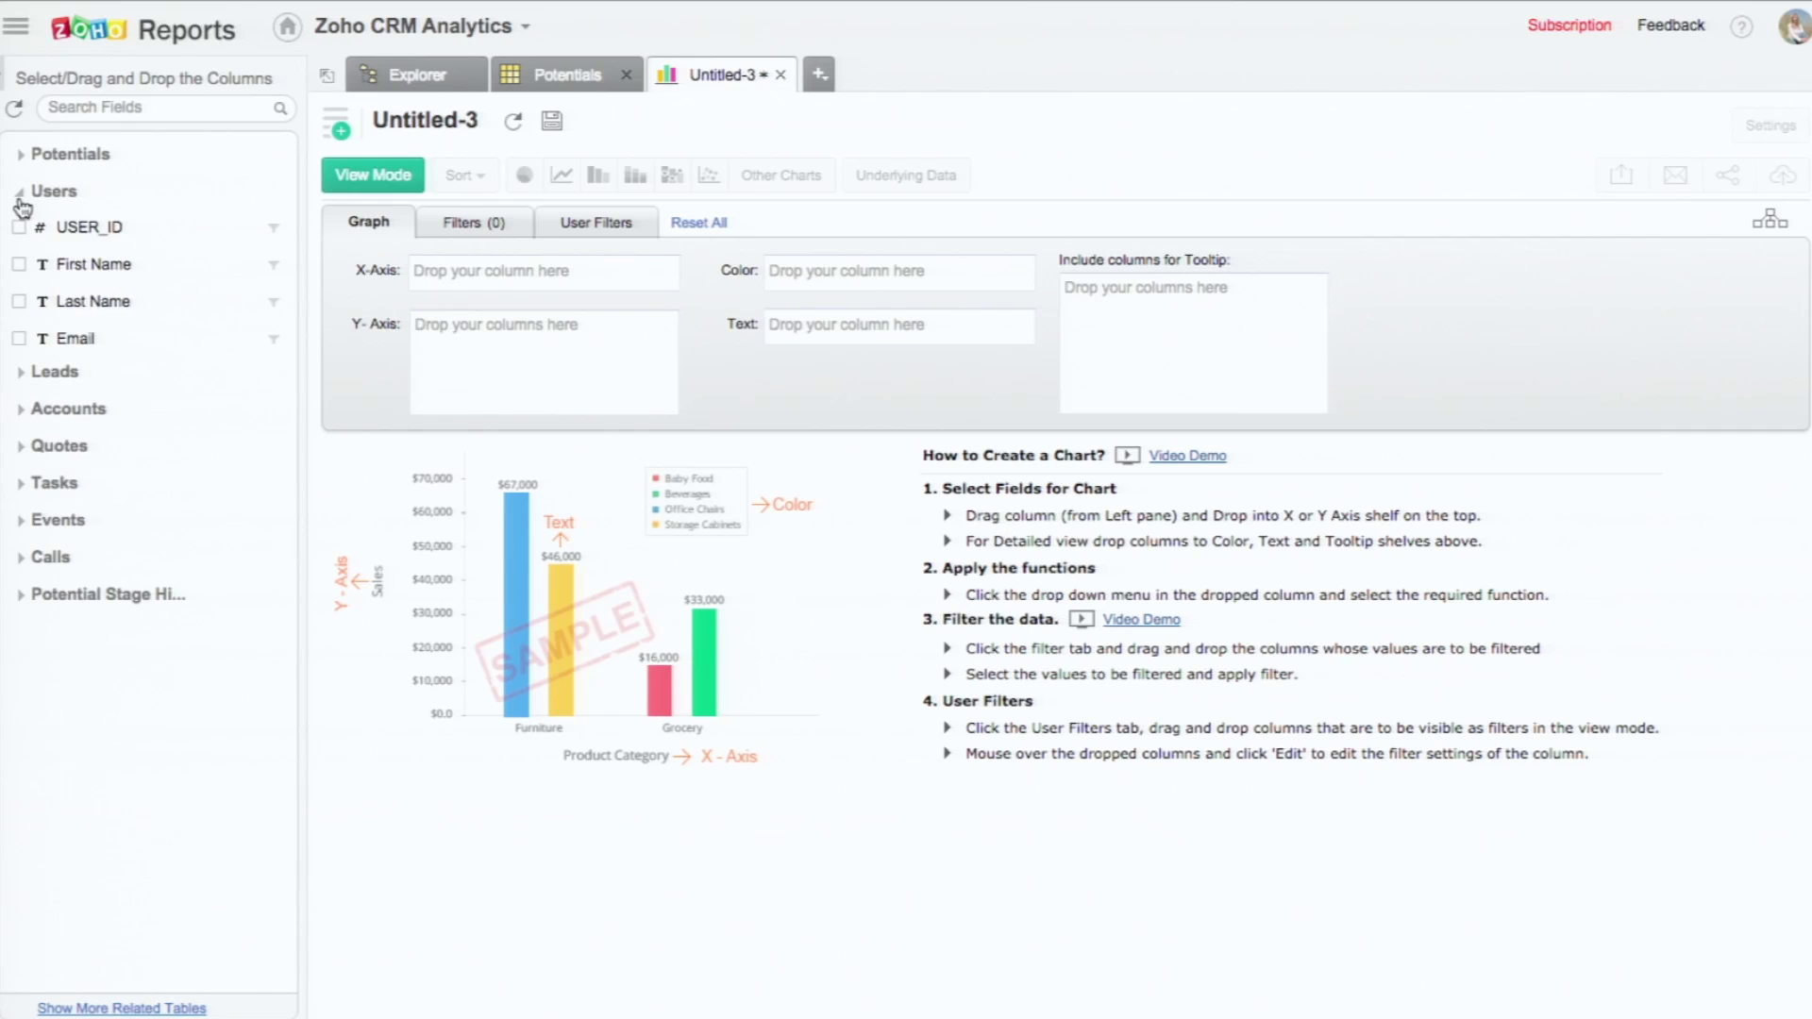
pyautogui.click(21, 193)
pyautogui.click(21, 230)
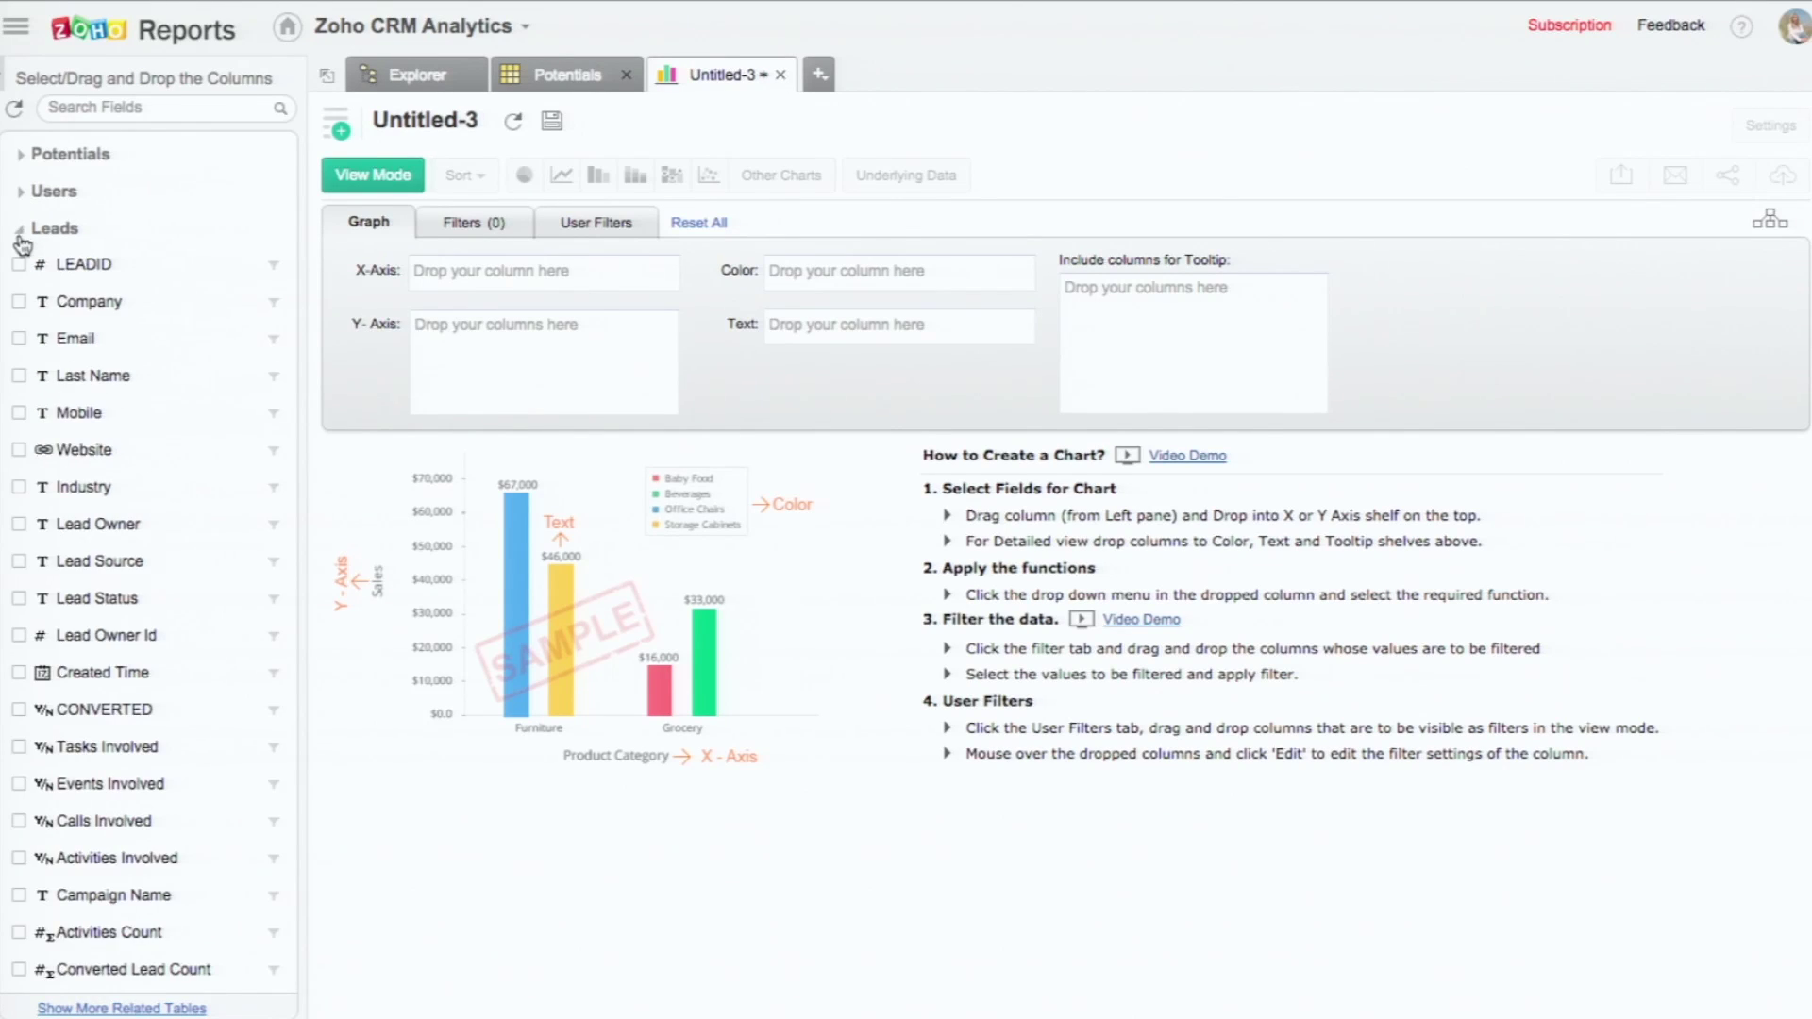
pyautogui.click(21, 230)
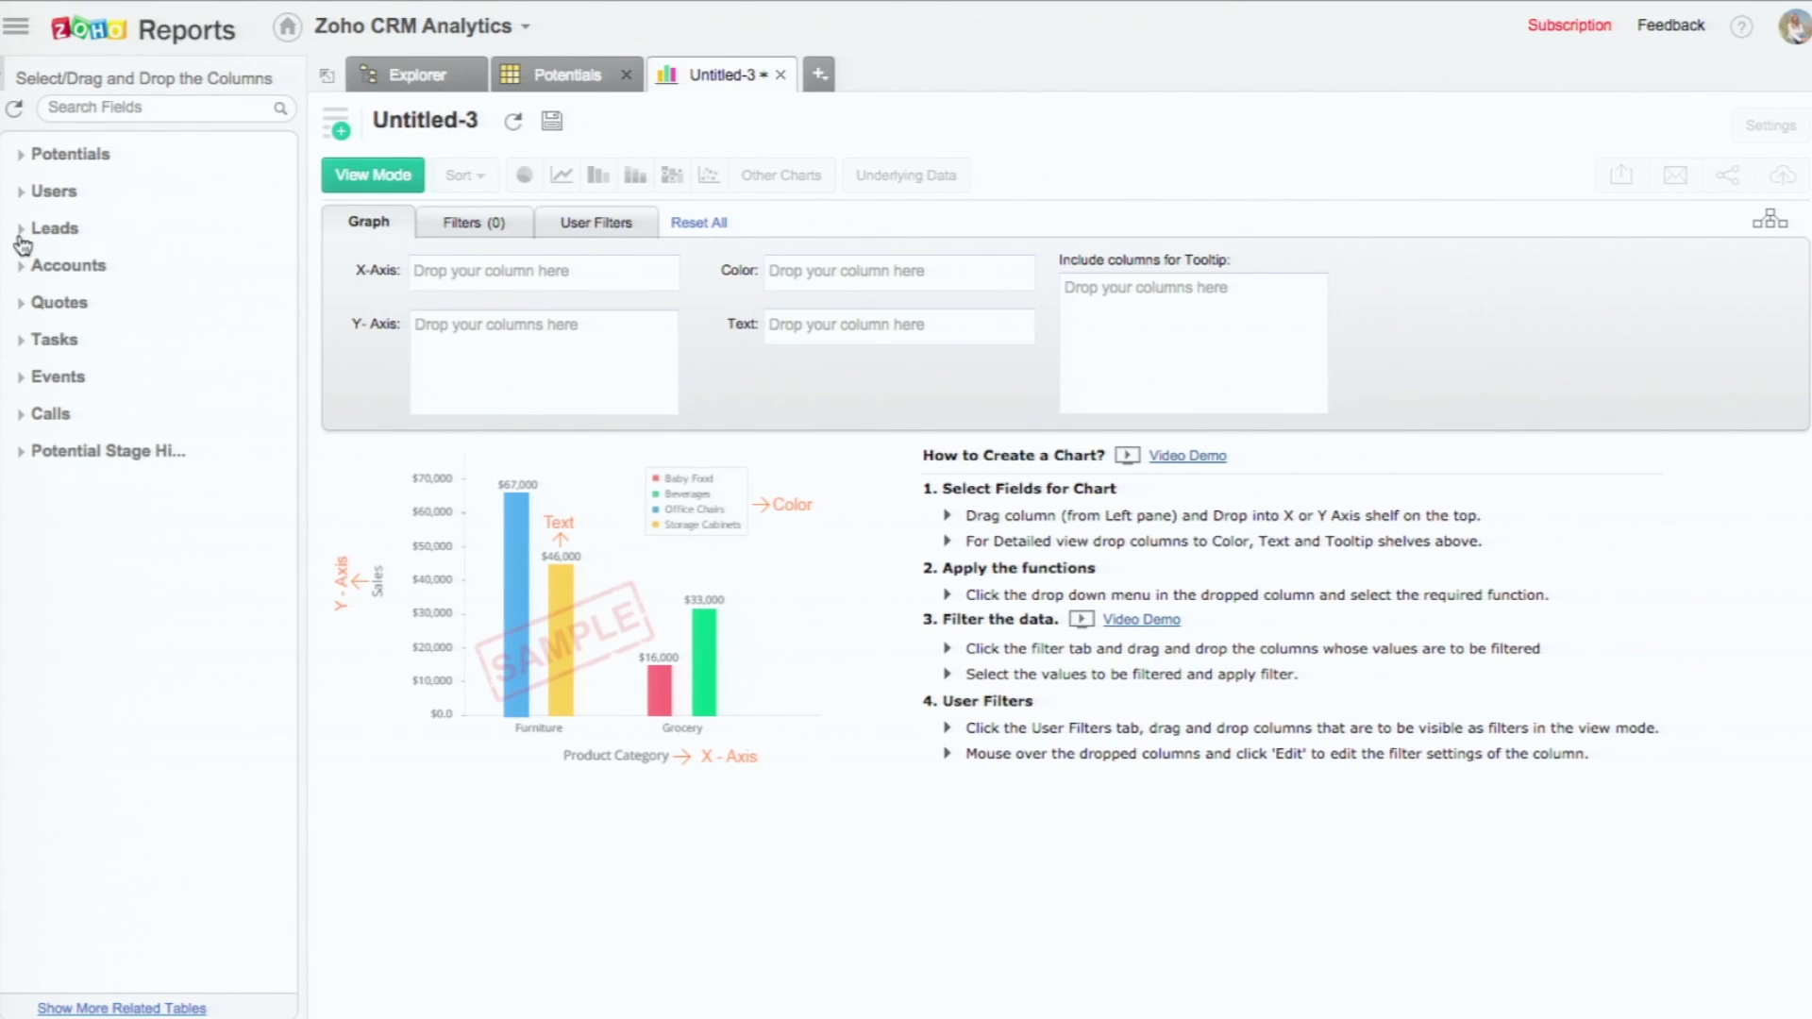
pyautogui.click(21, 155)
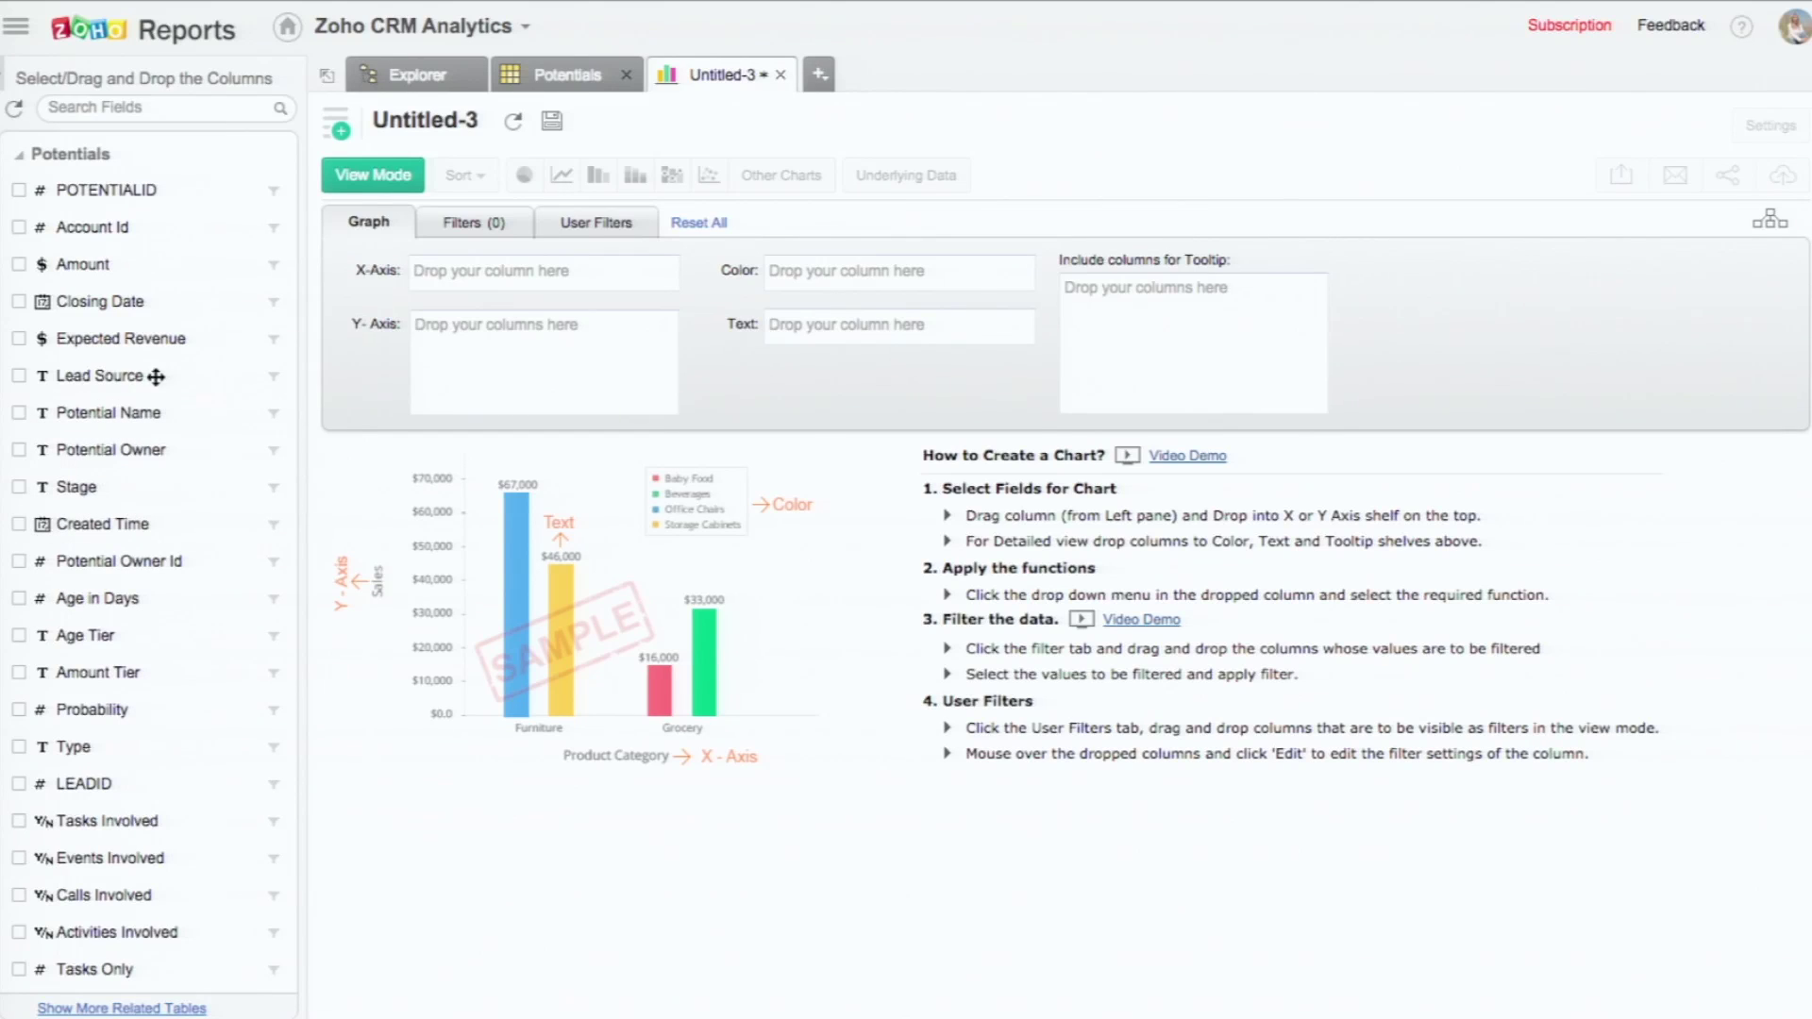
# Step: Plot Amount on the Y axis against Closing Date on the X axis
pyautogui.moveTo(159, 303); pyautogui.dragTo(561, 276)
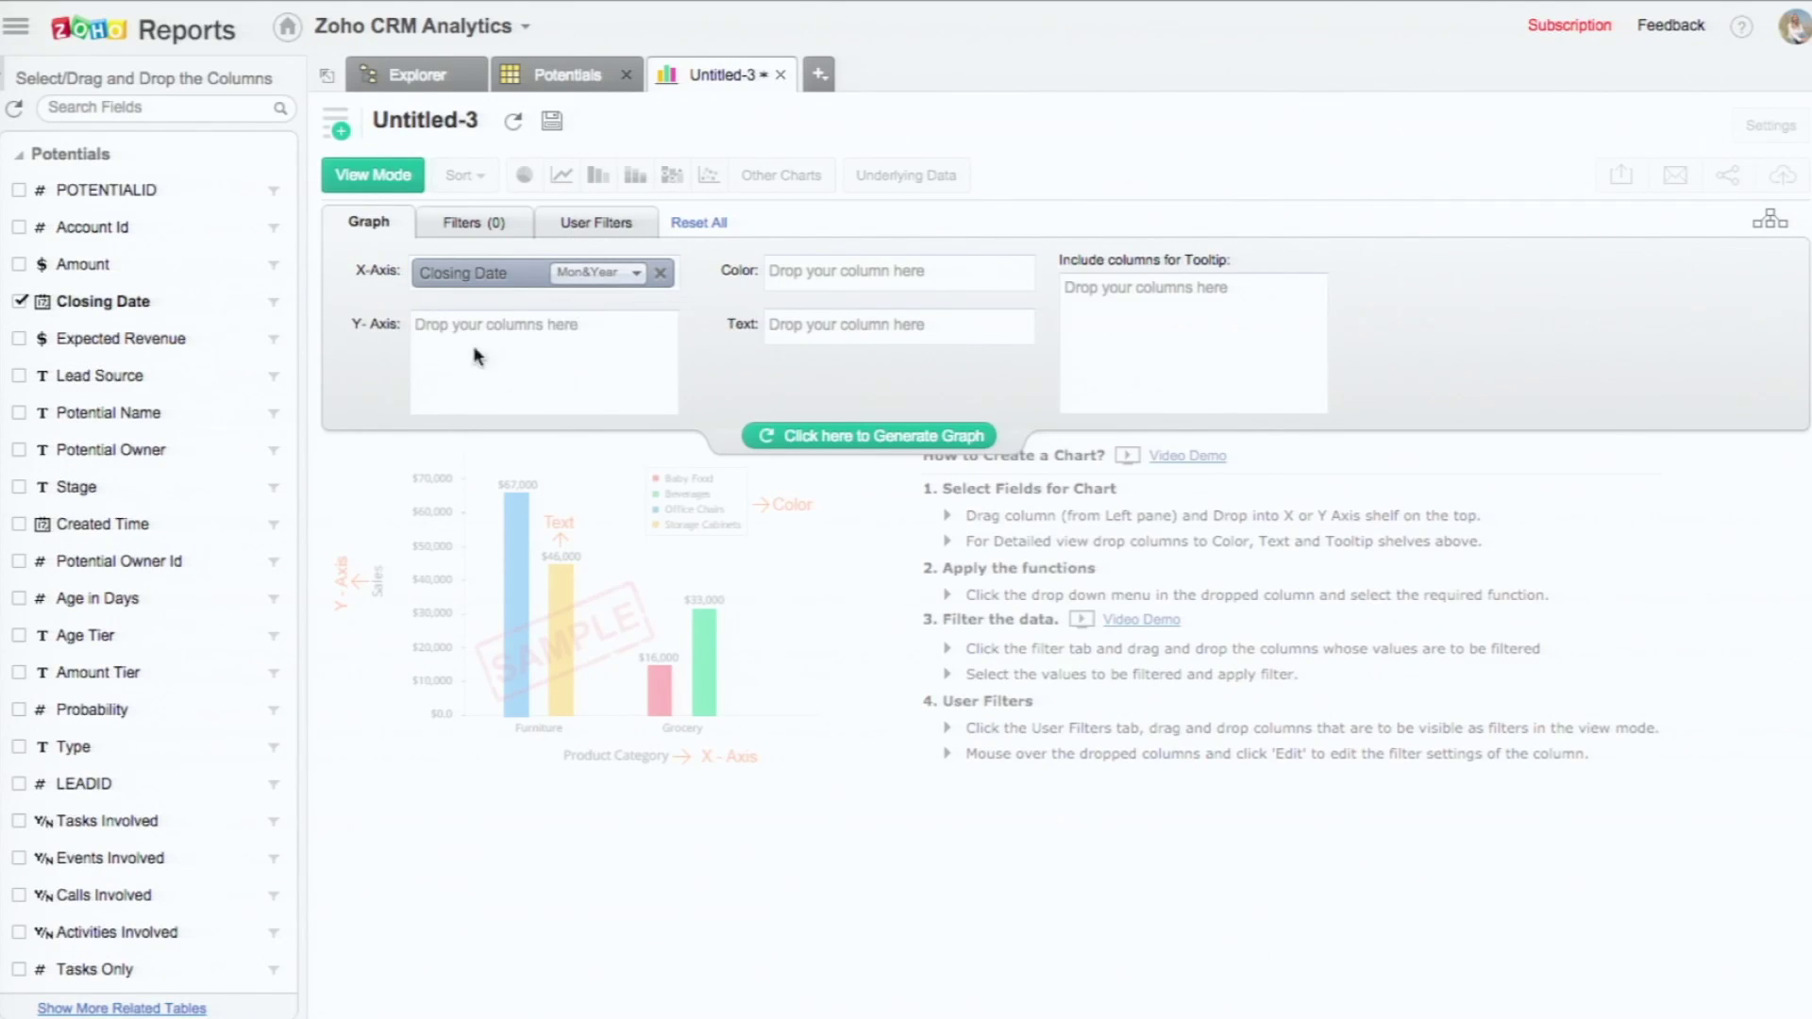
pyautogui.scroll(-1, 140, 676)
pyautogui.scroll(1, 139, 672)
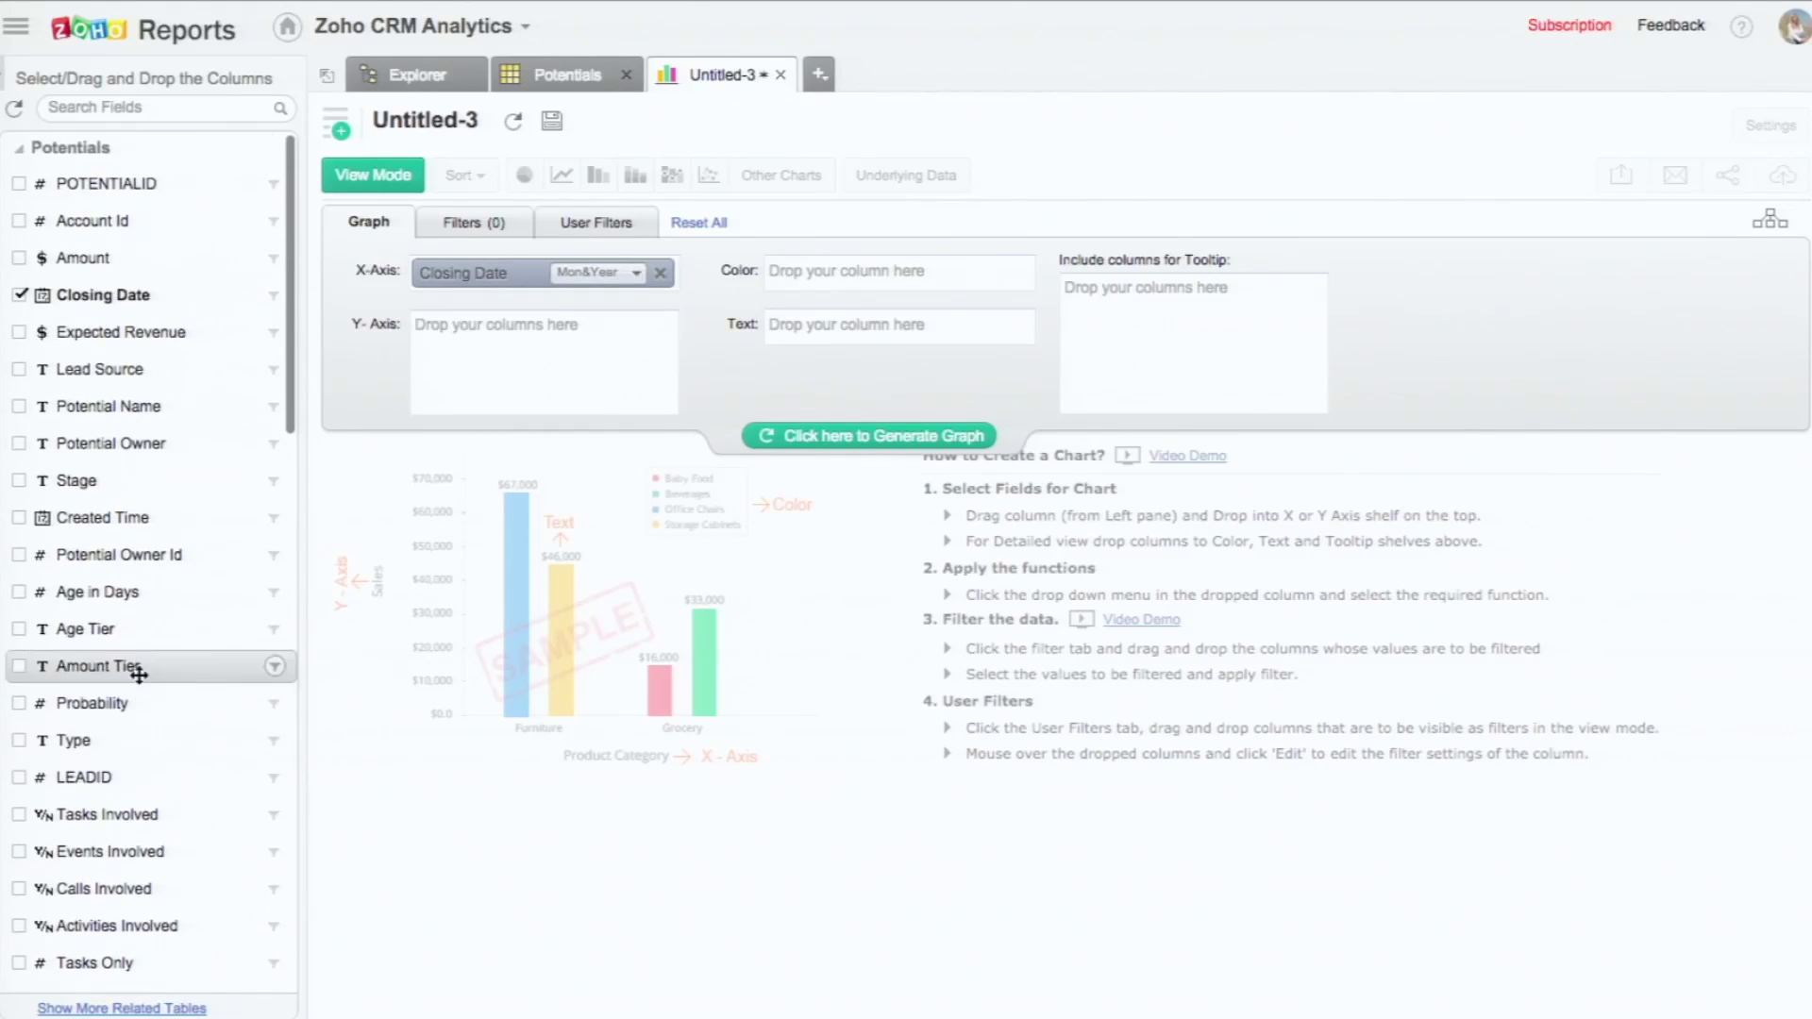
pyautogui.moveTo(166, 257); pyautogui.dragTo(613, 366)
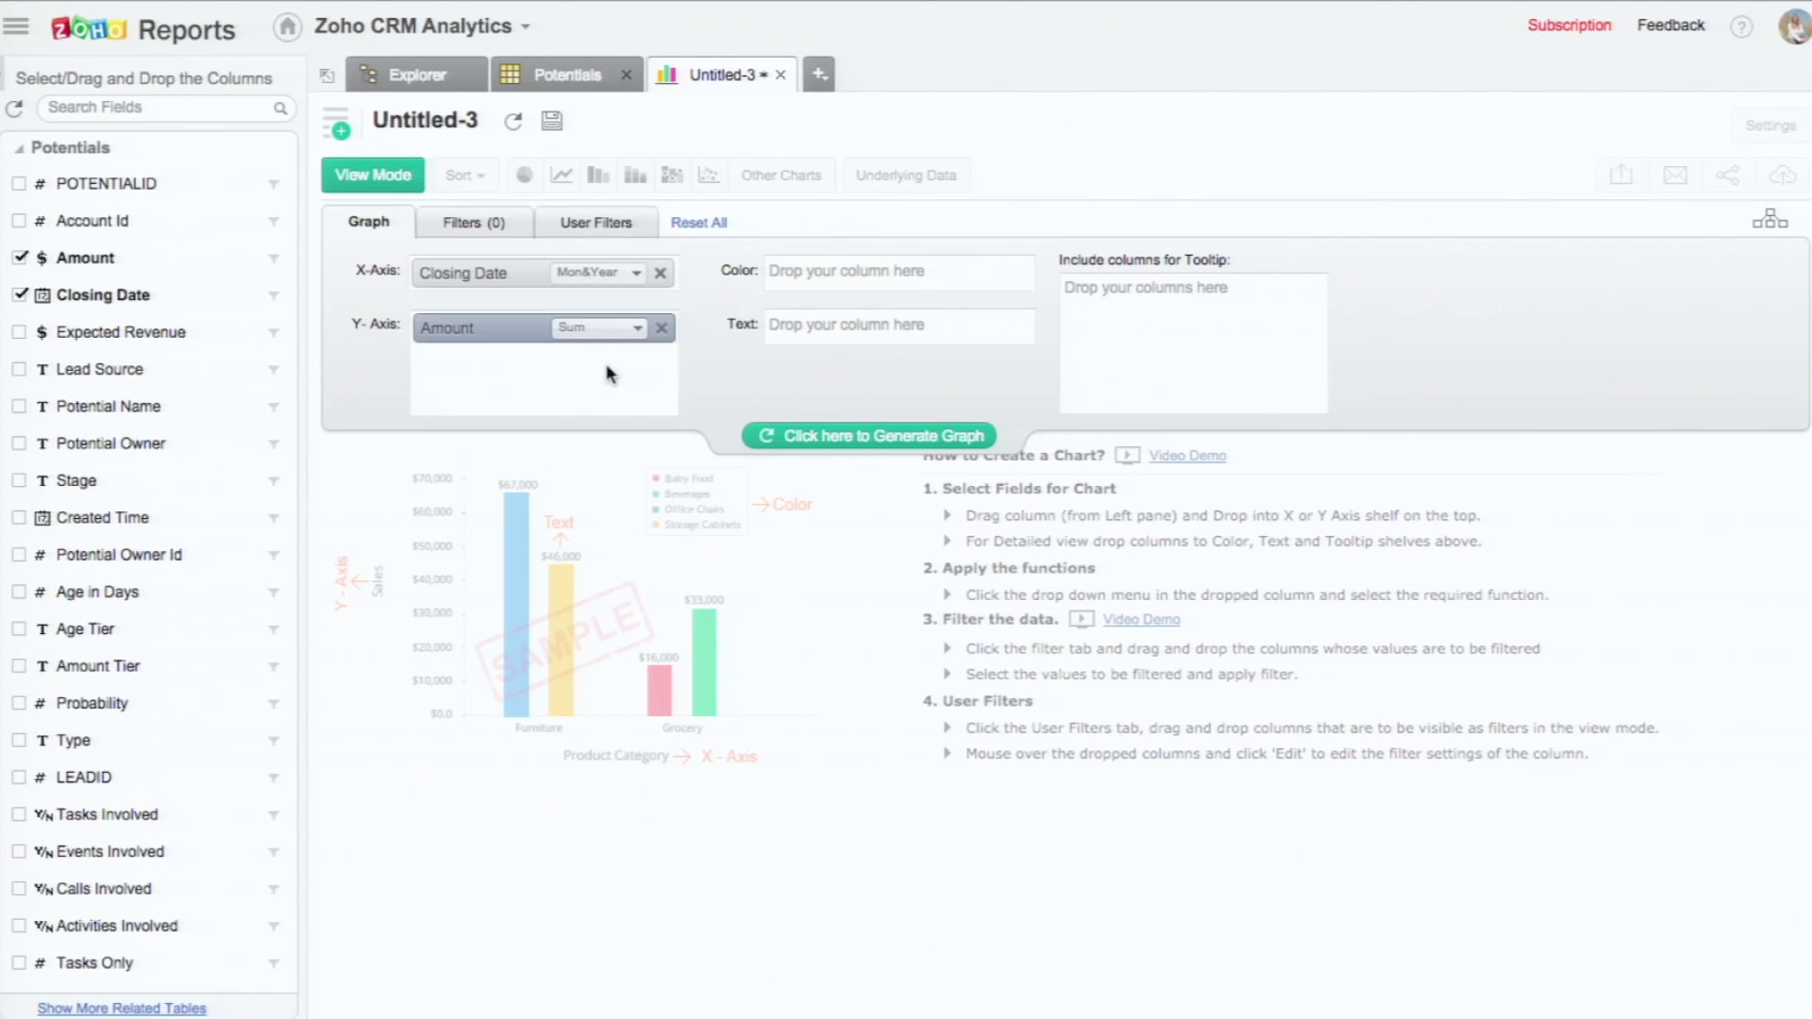
pyautogui.click(895, 440)
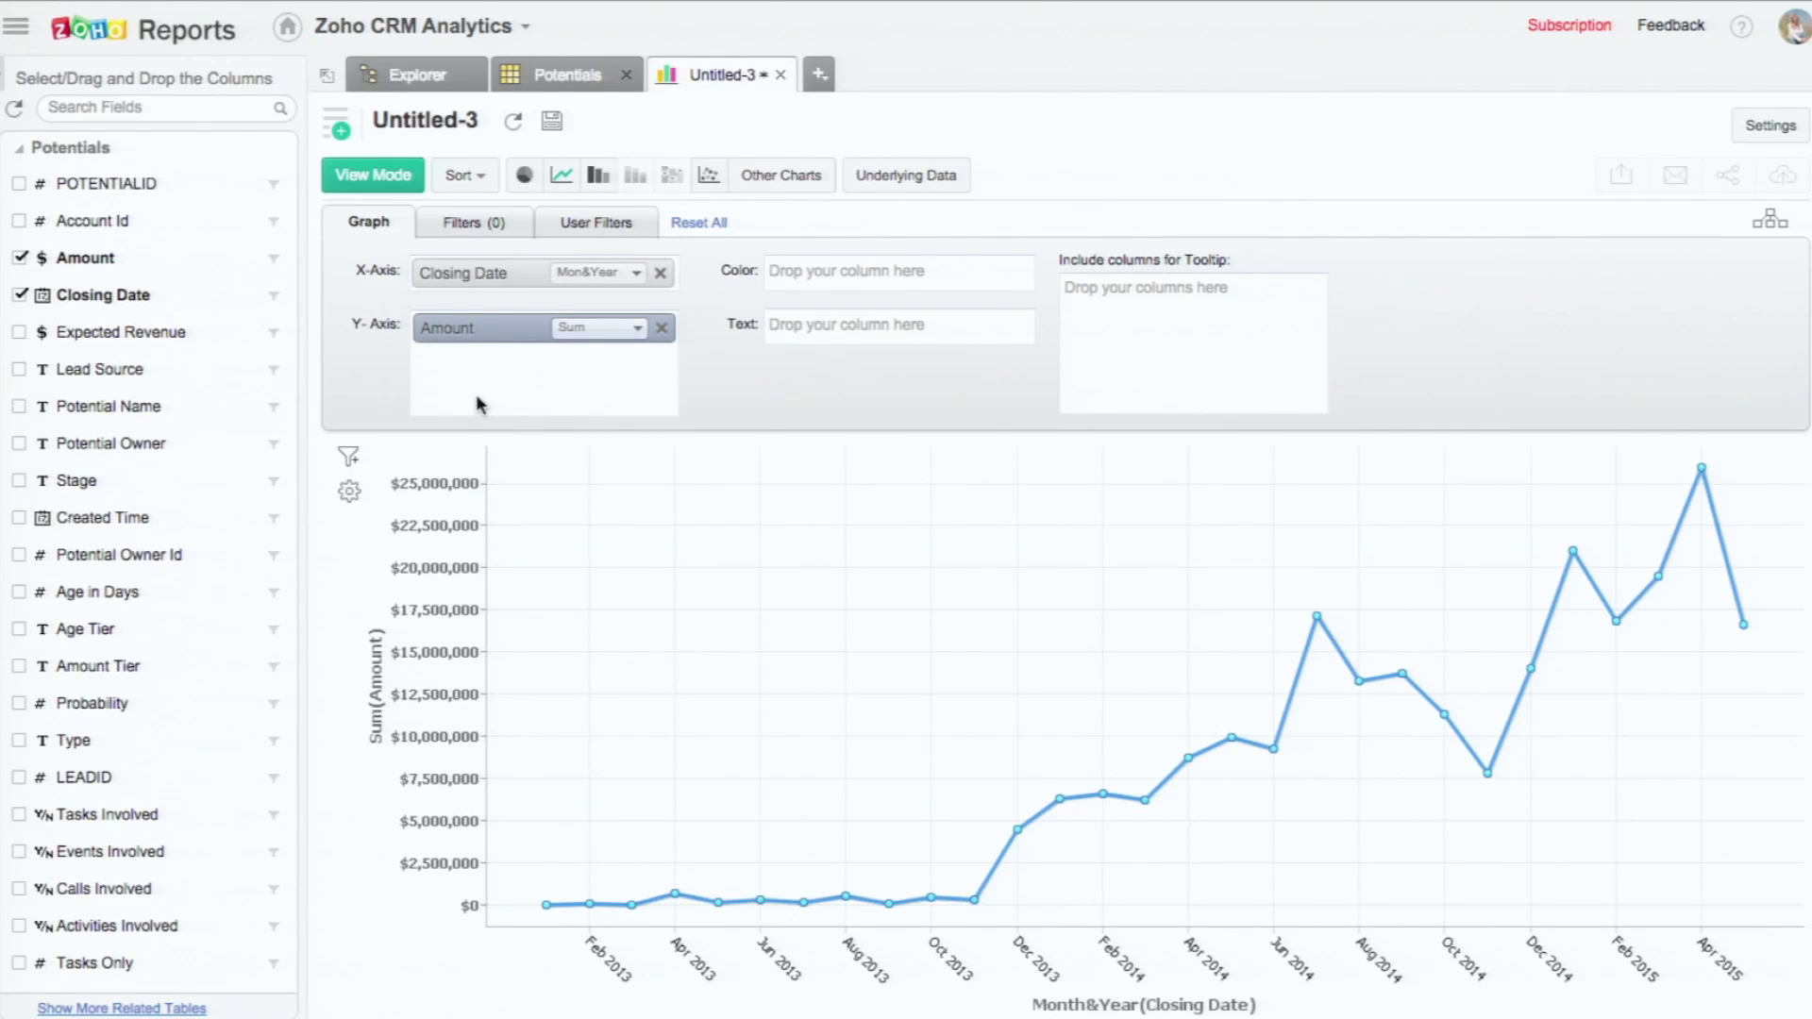
# Step: Group Closing Date by Quarter & Year and regenerate the chart
pyautogui.click(597, 274)
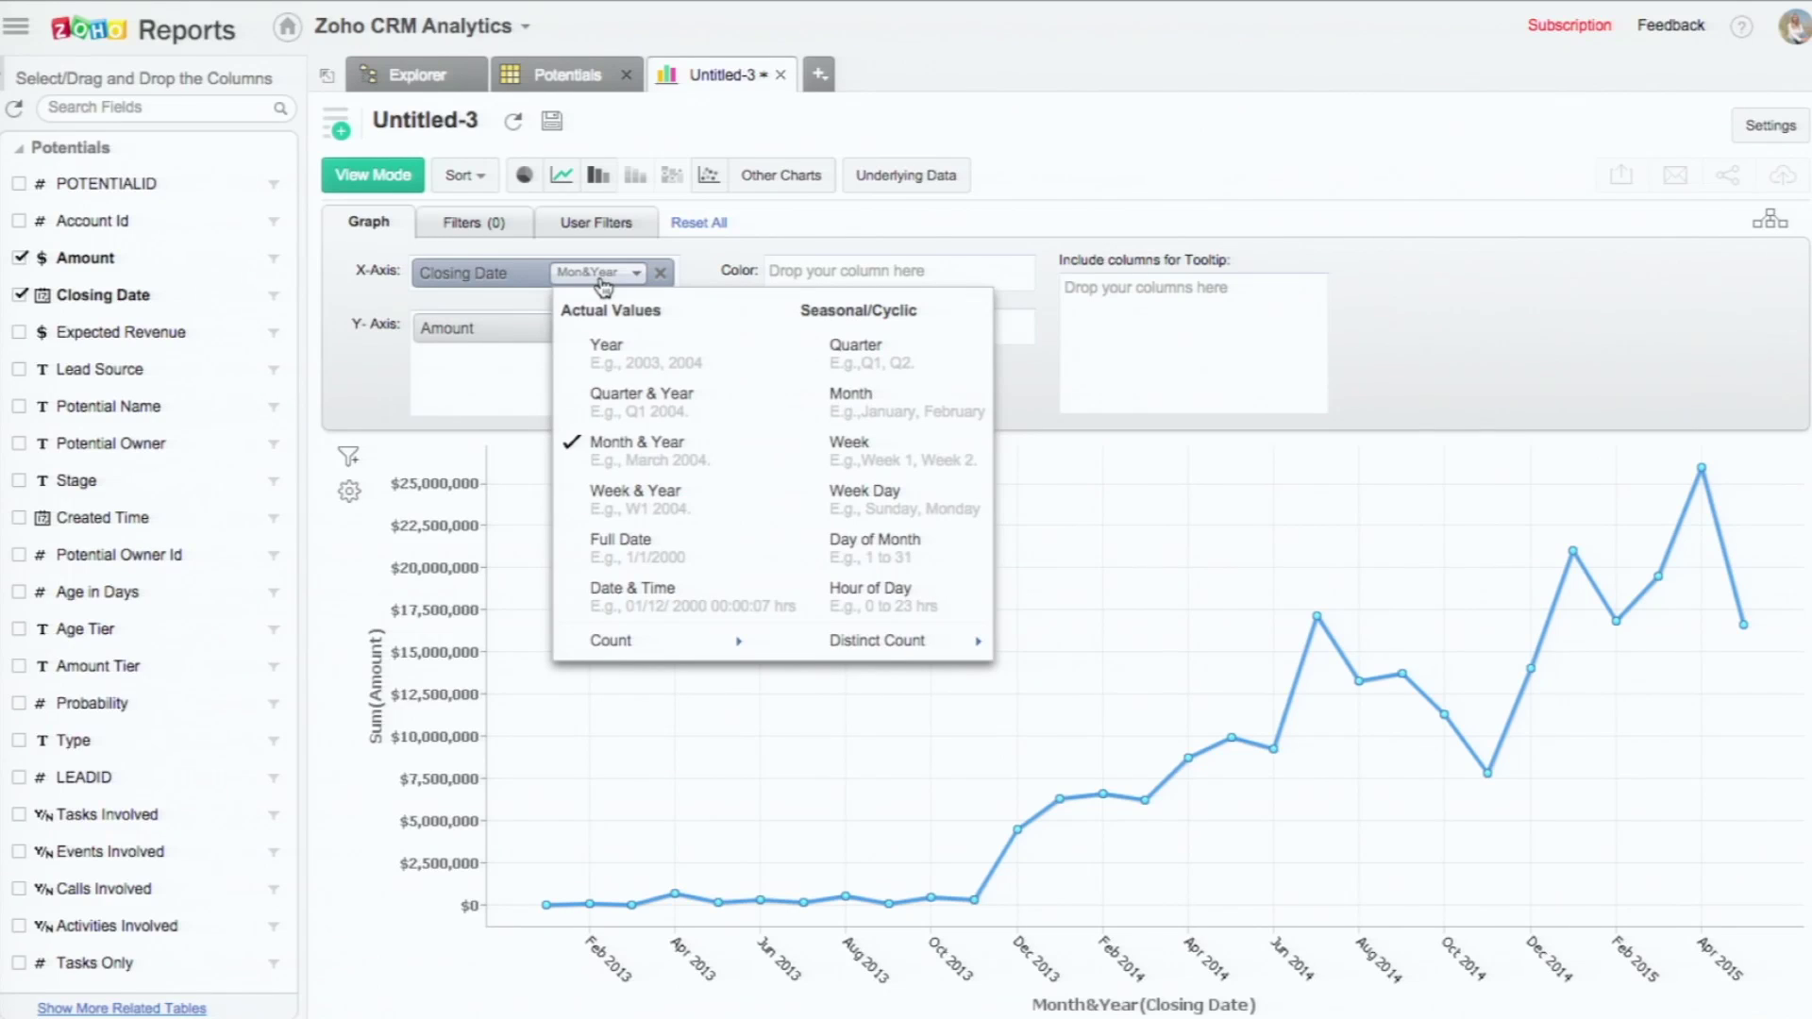
pyautogui.click(628, 404)
pyautogui.click(846, 442)
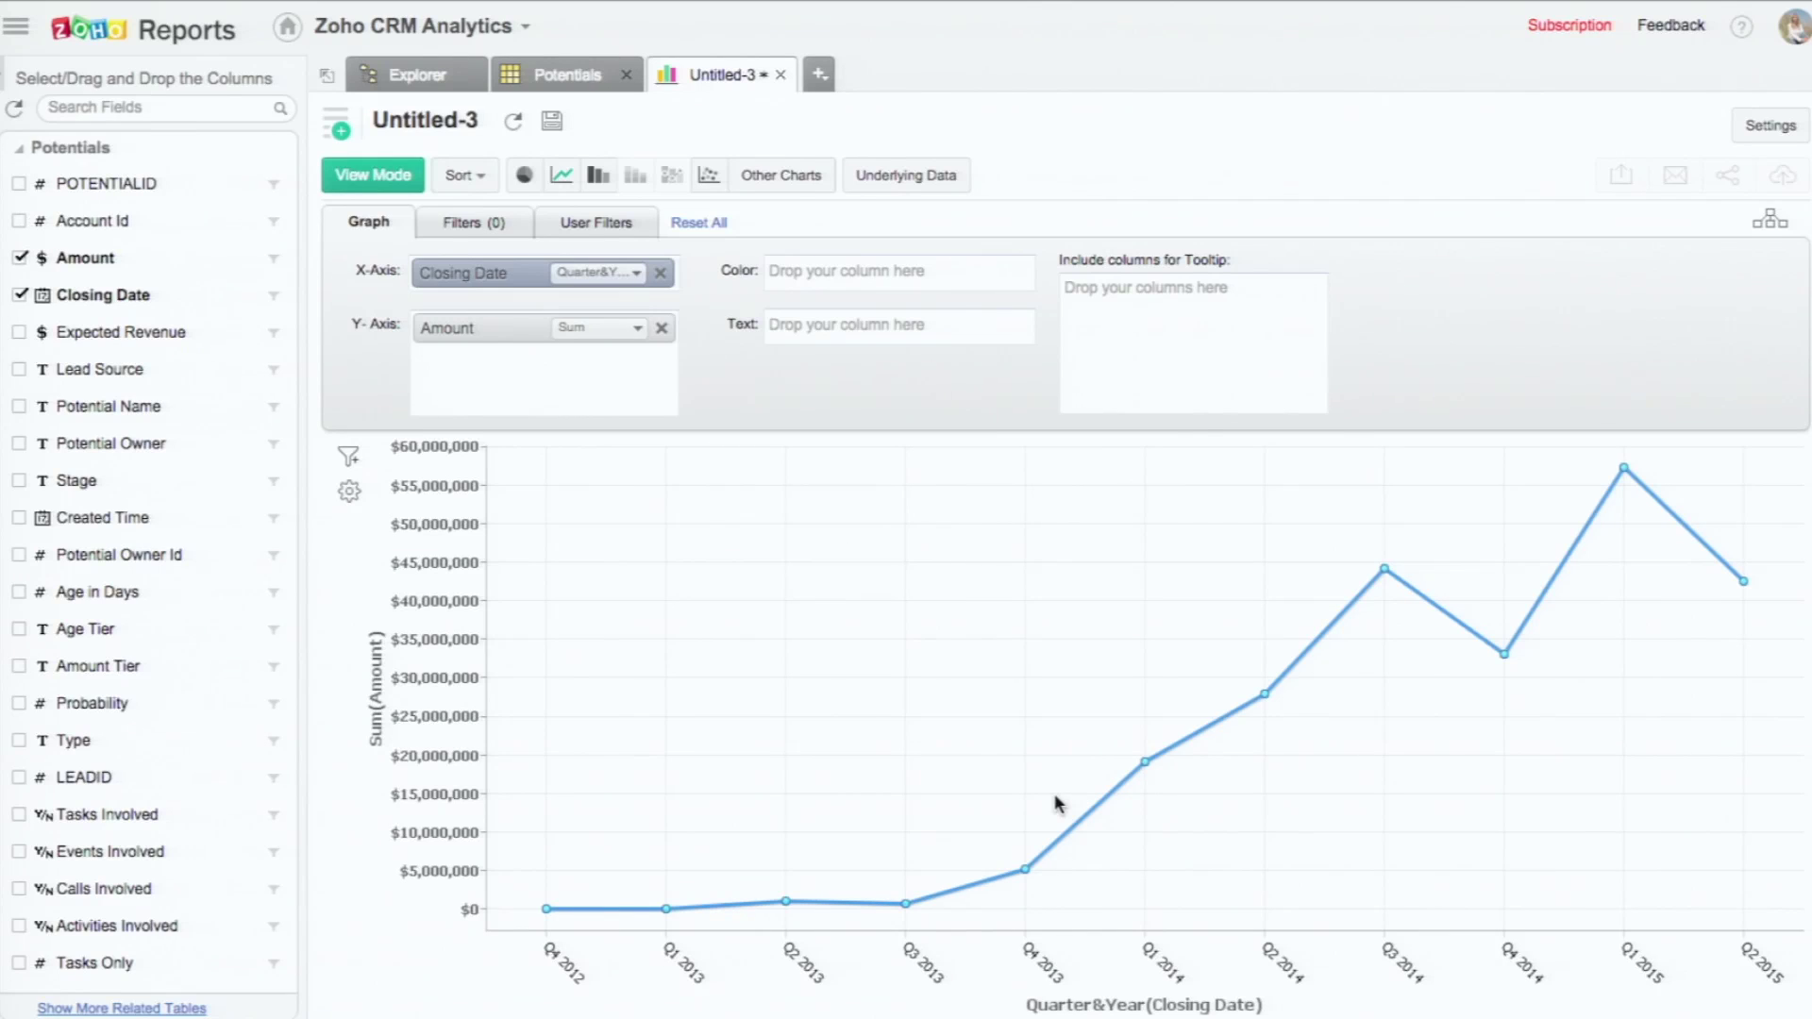
pyautogui.click(490, 226)
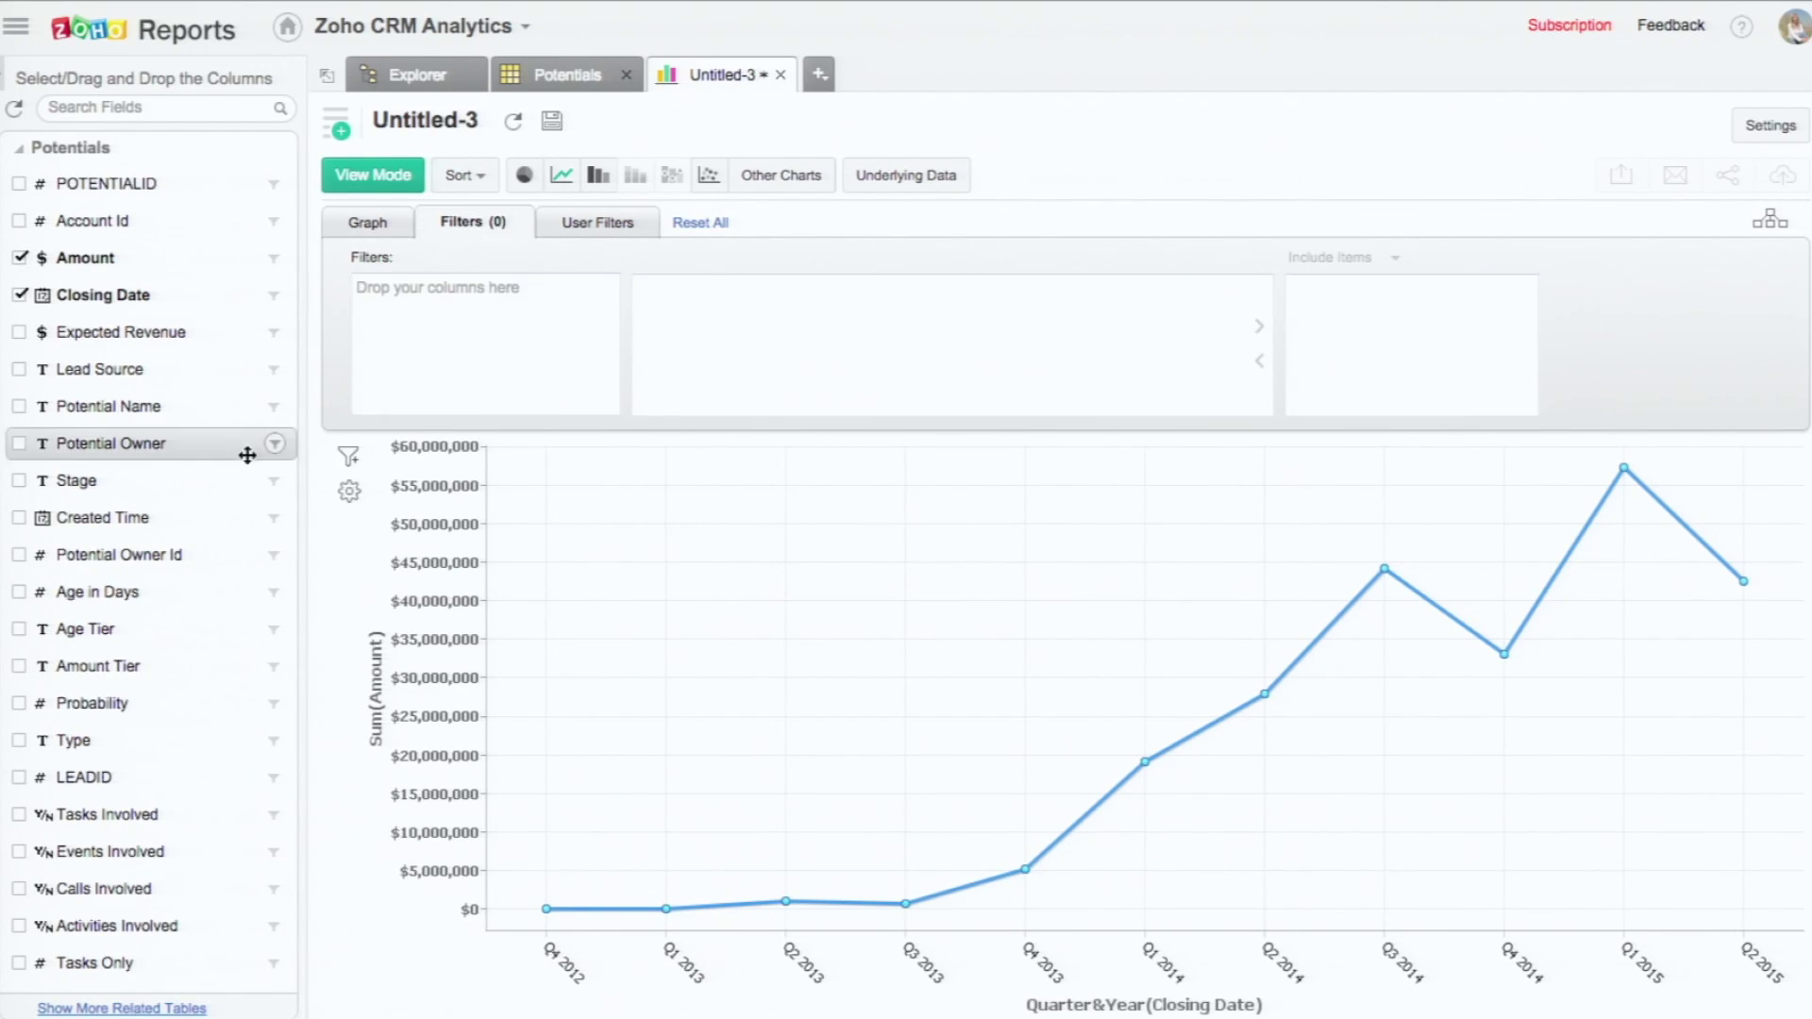
# Step: Add a relative Closing Date filter for the Last 3 Quarters and regenerate the chart
pyautogui.moveTo(104, 295); pyautogui.dragTo(415, 292)
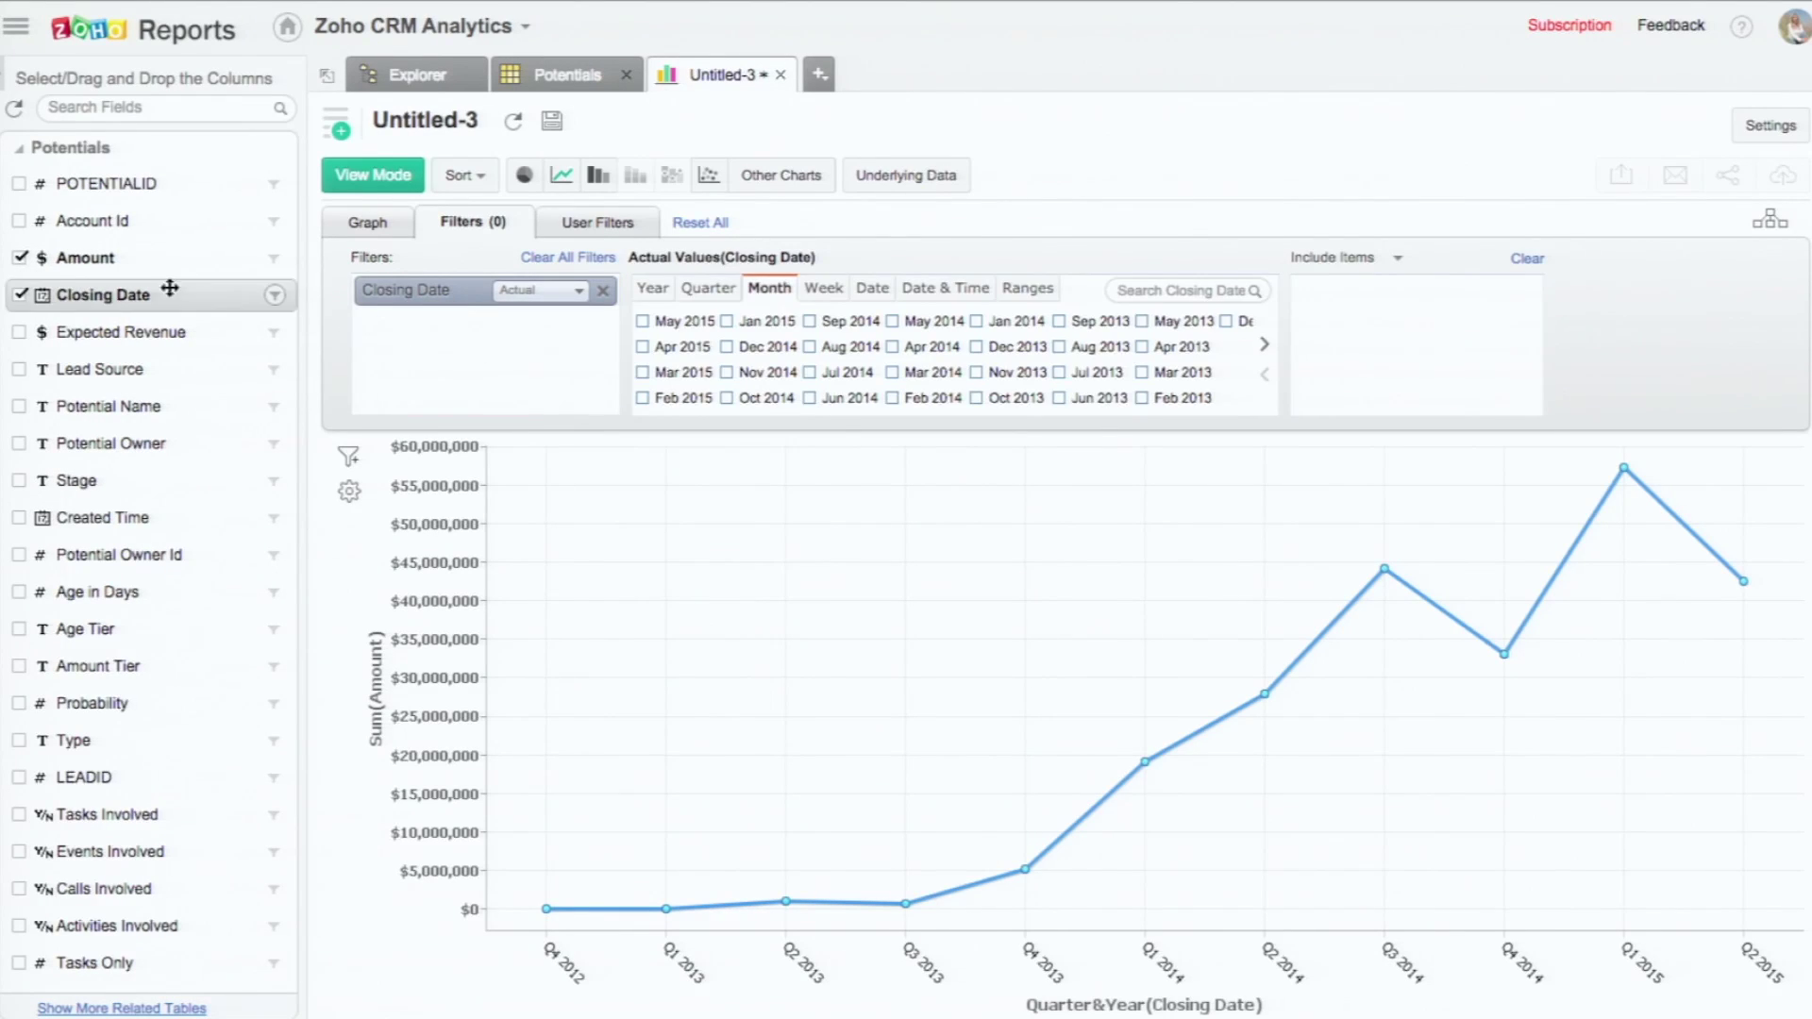
pyautogui.click(535, 294)
pyautogui.click(536, 390)
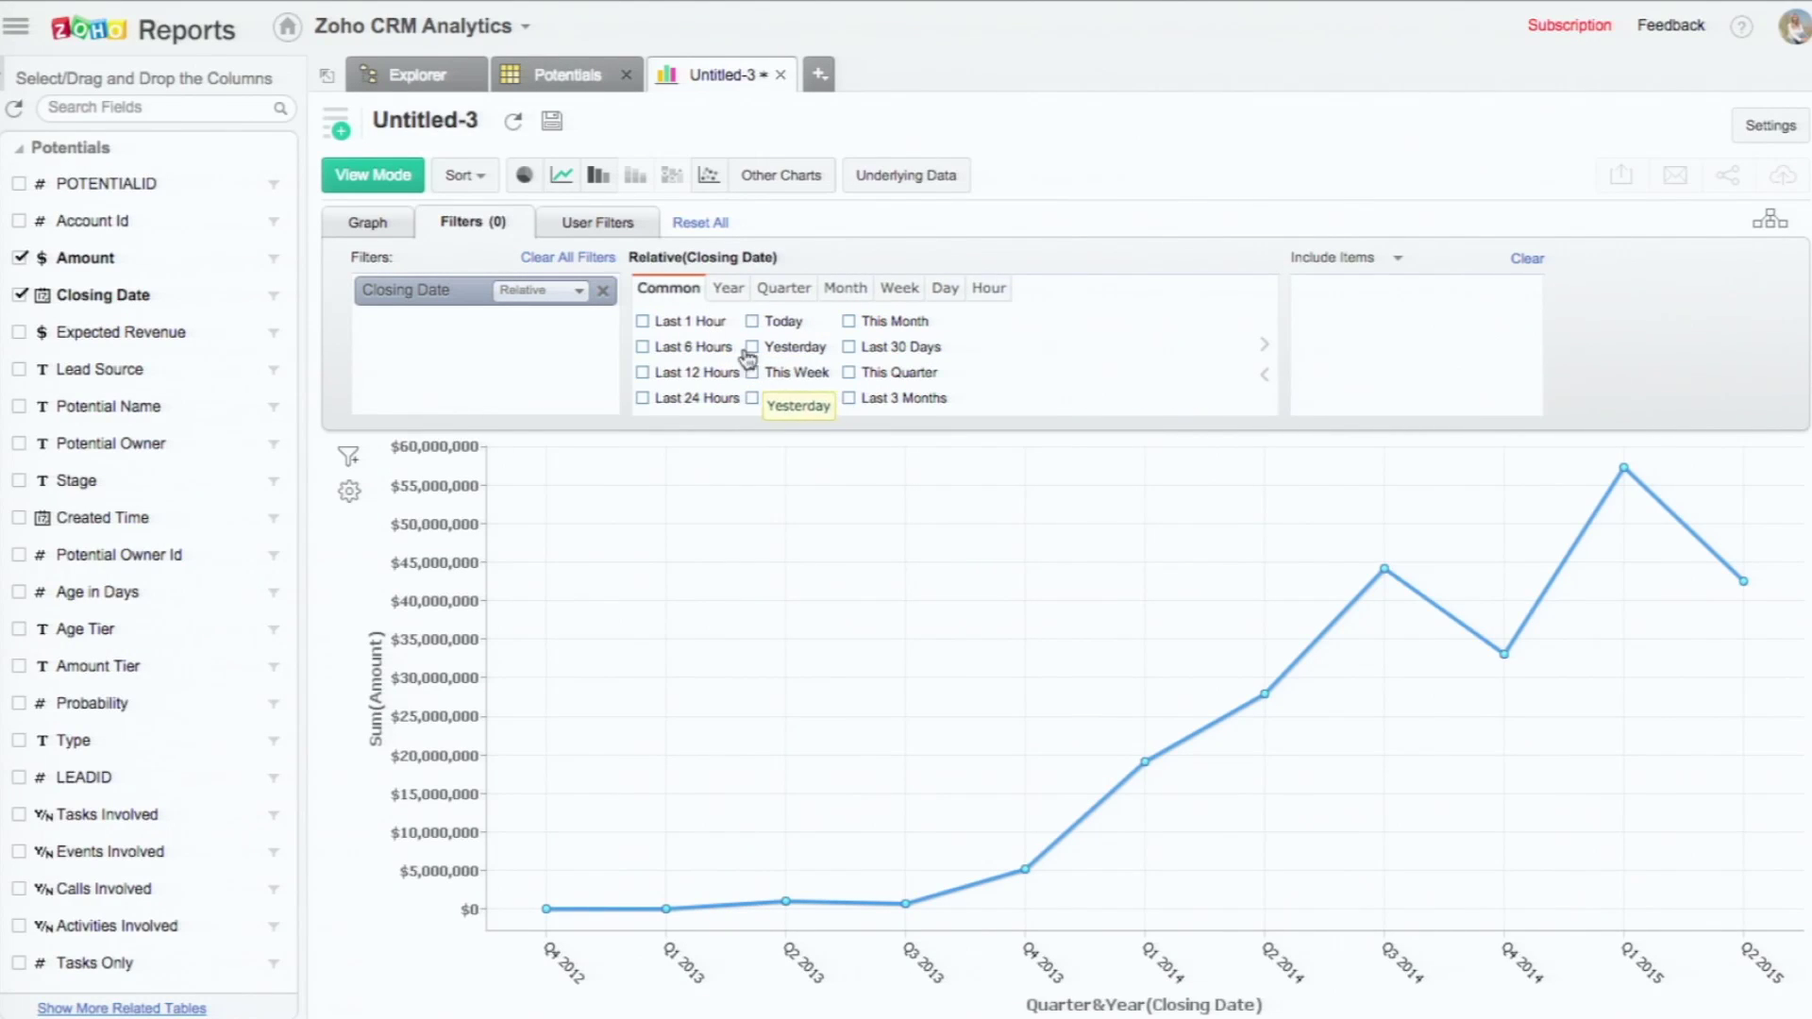
pyautogui.click(795, 300)
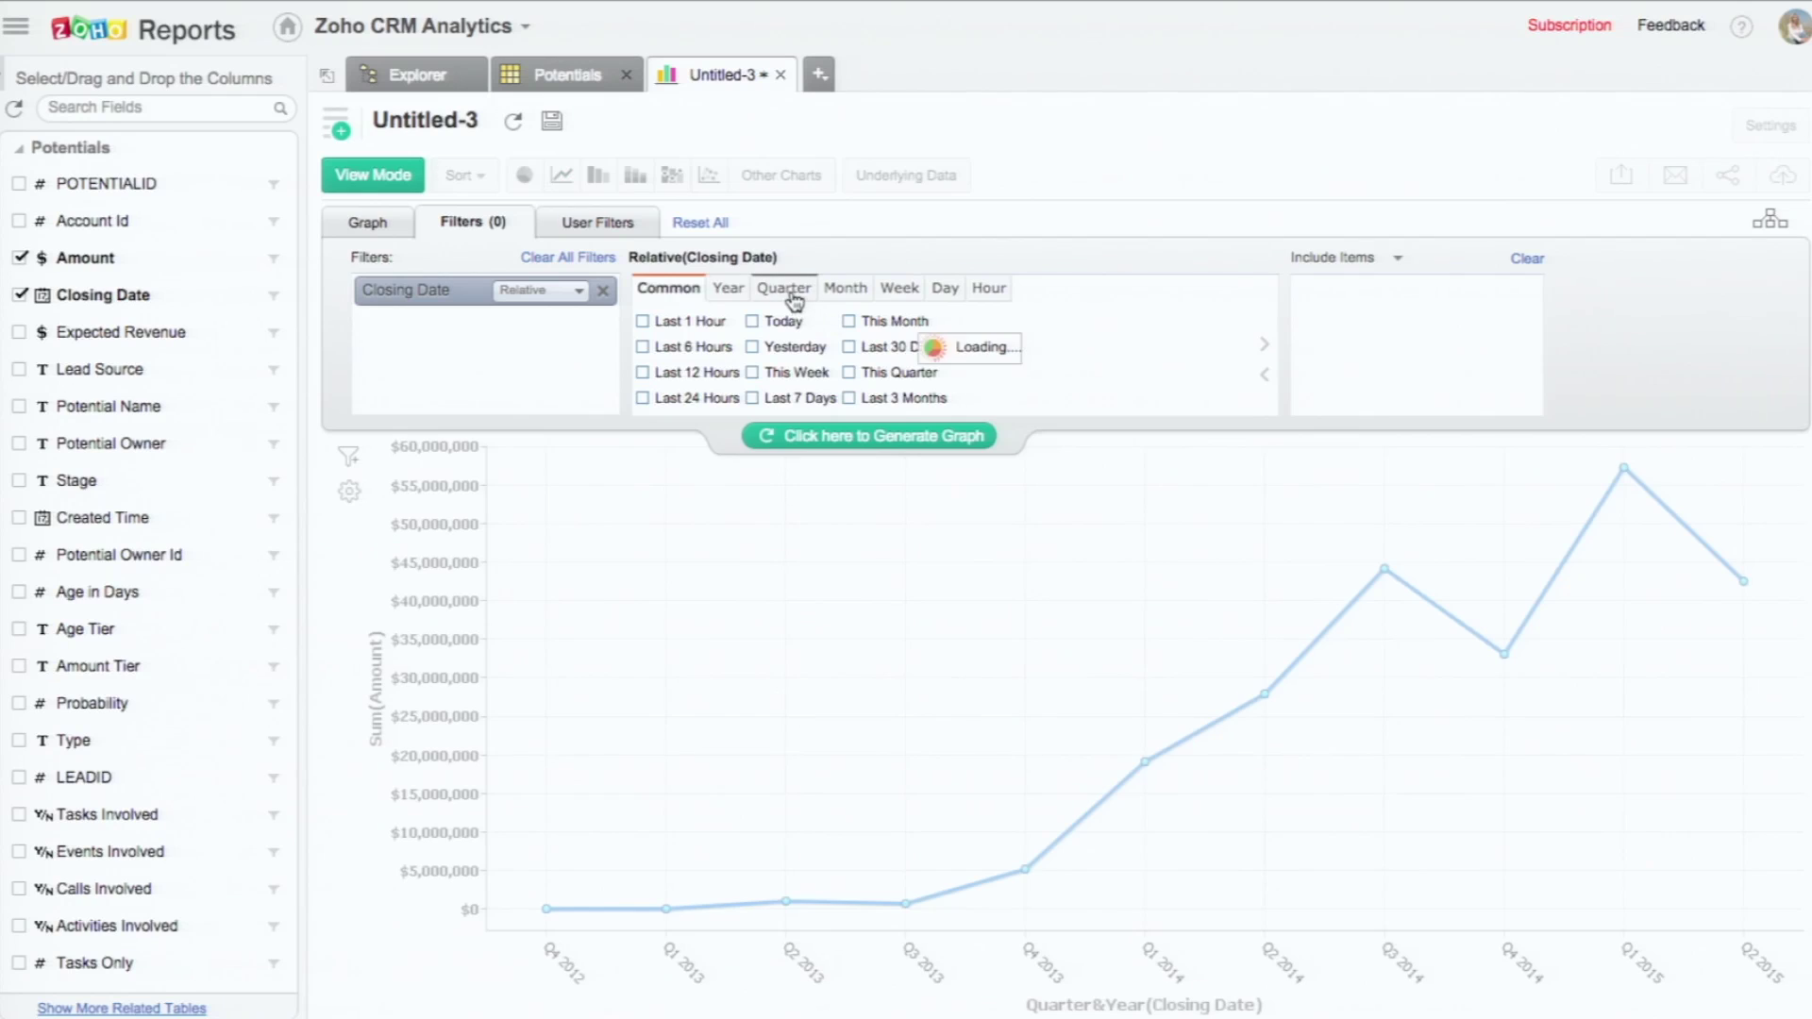
pyautogui.click(642, 397)
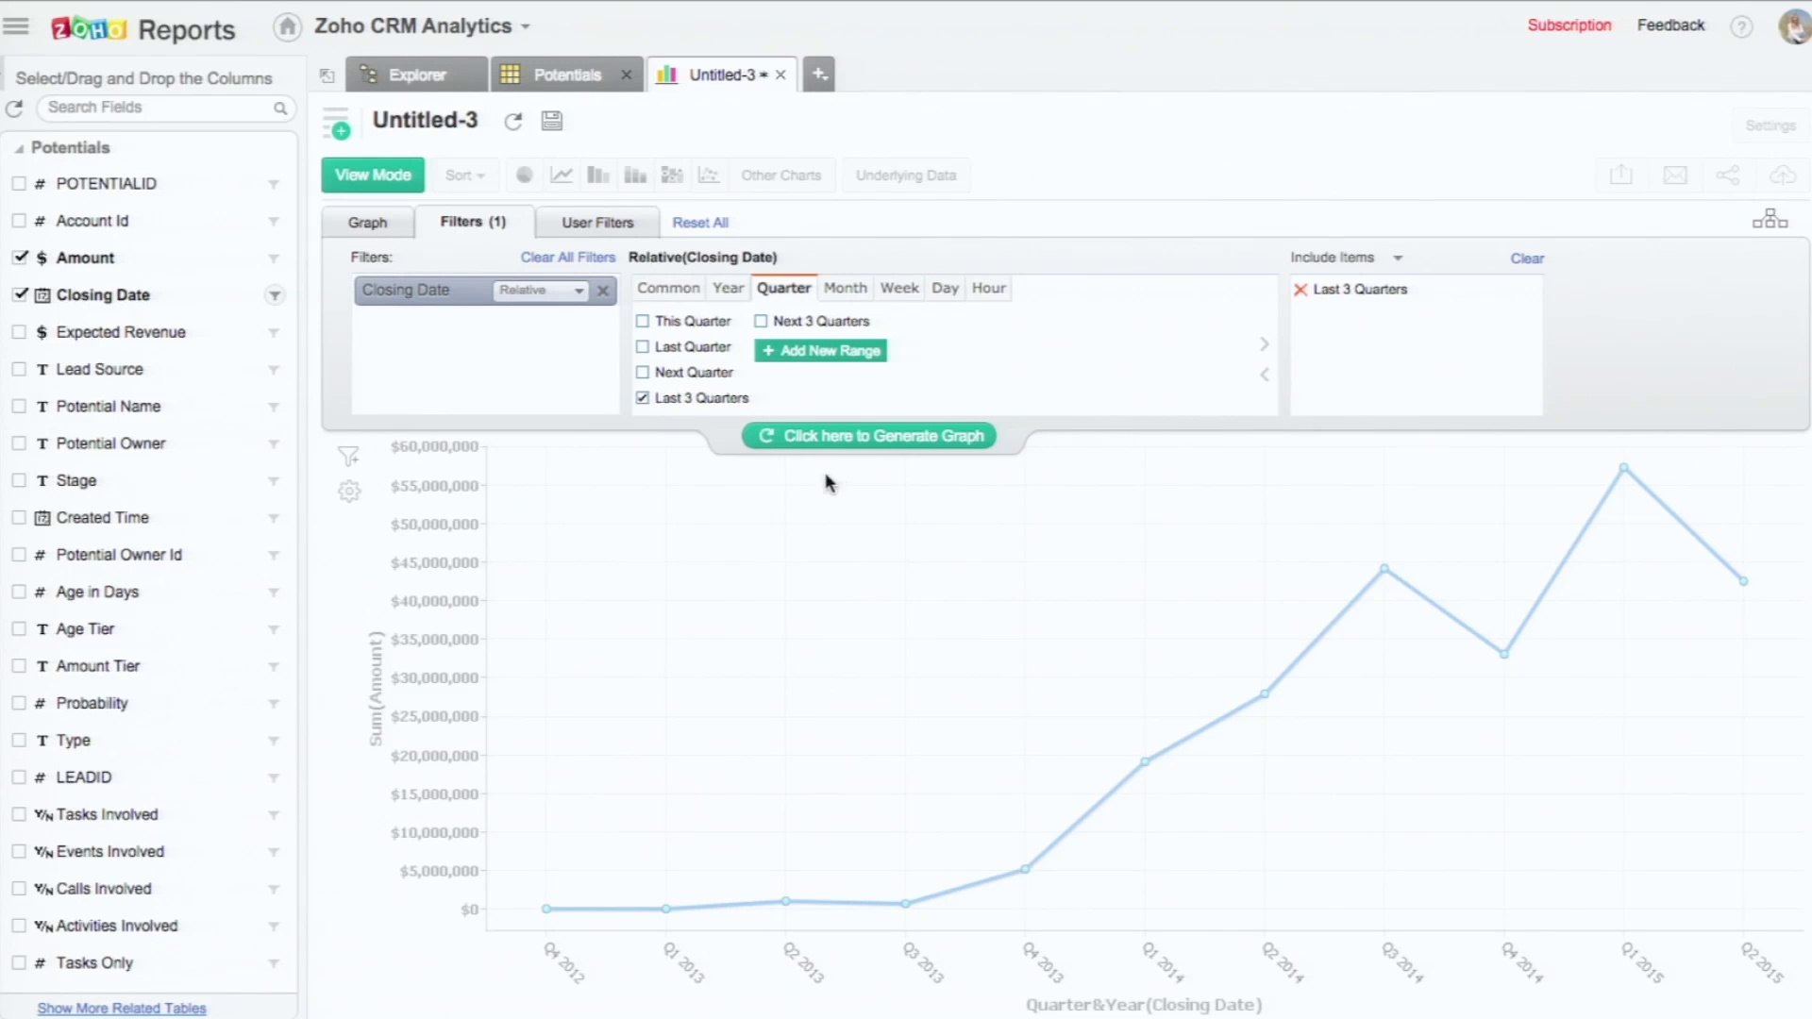
pyautogui.click(857, 439)
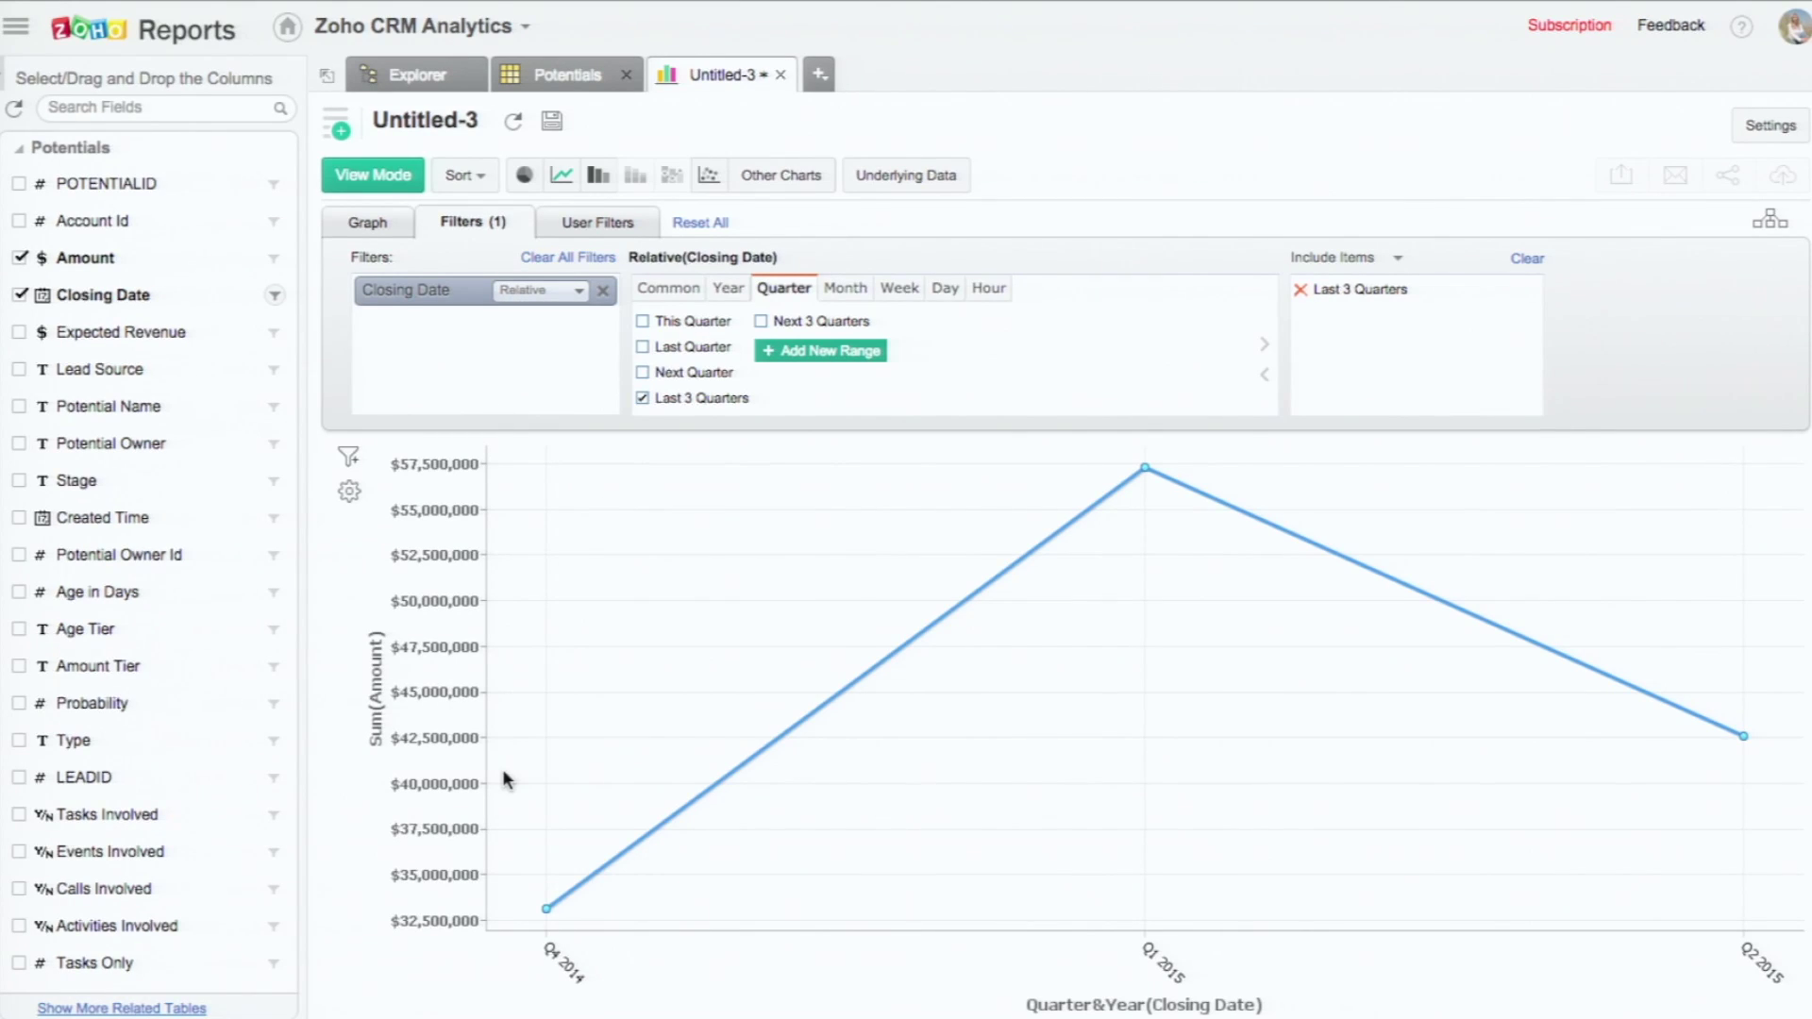
# Step: Switch to a bar chart, preview scatter, line, area, funnel and web styles, keep bar
pyautogui.click(610, 187)
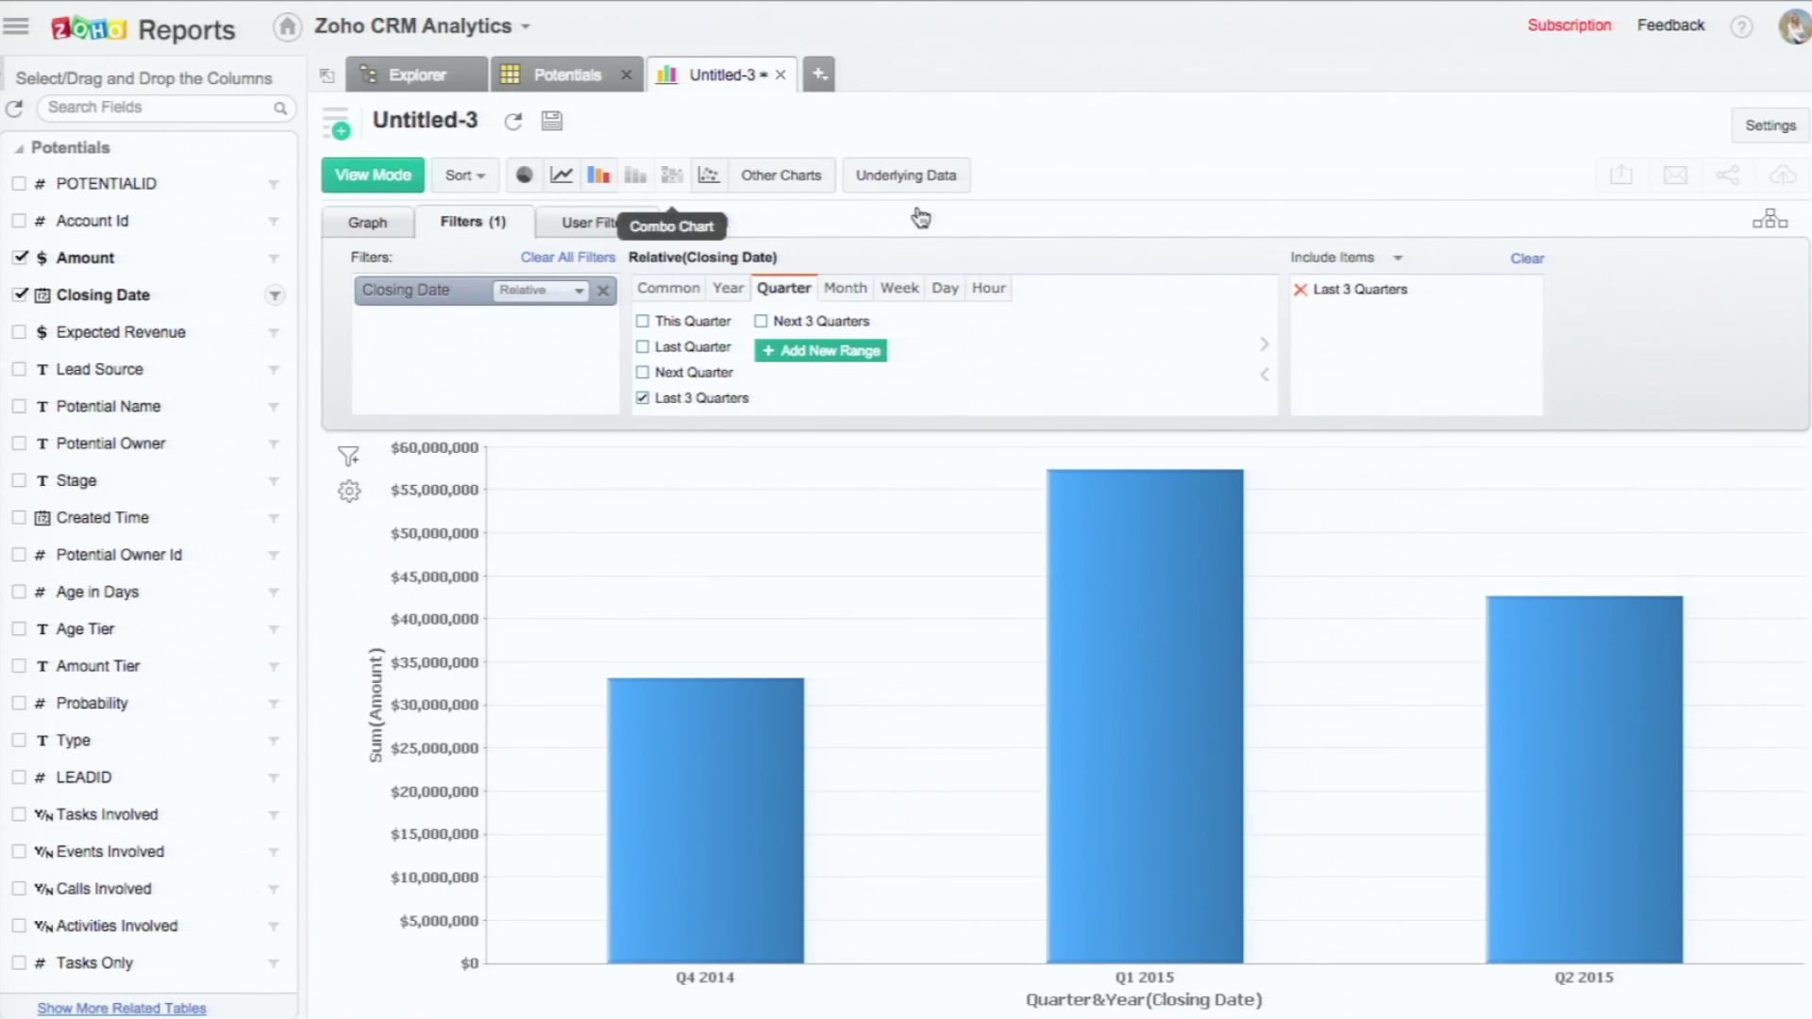
pyautogui.click(801, 180)
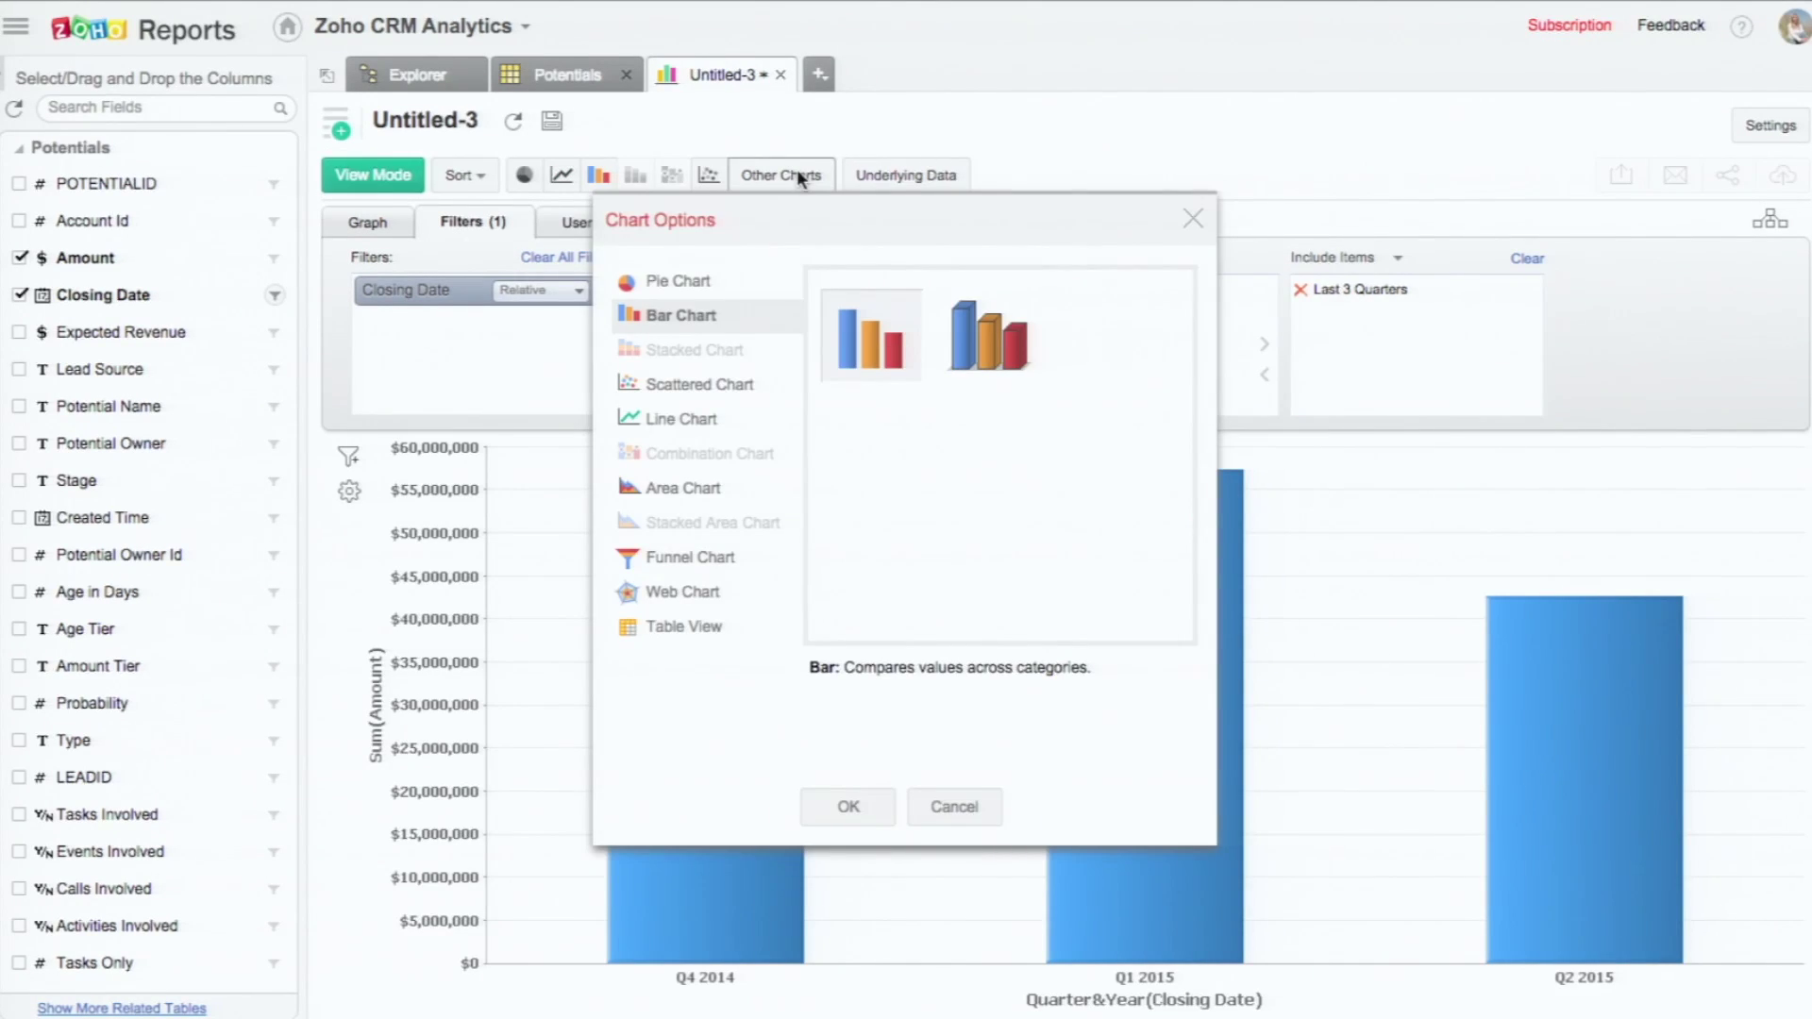
pyautogui.click(704, 392)
pyautogui.click(678, 426)
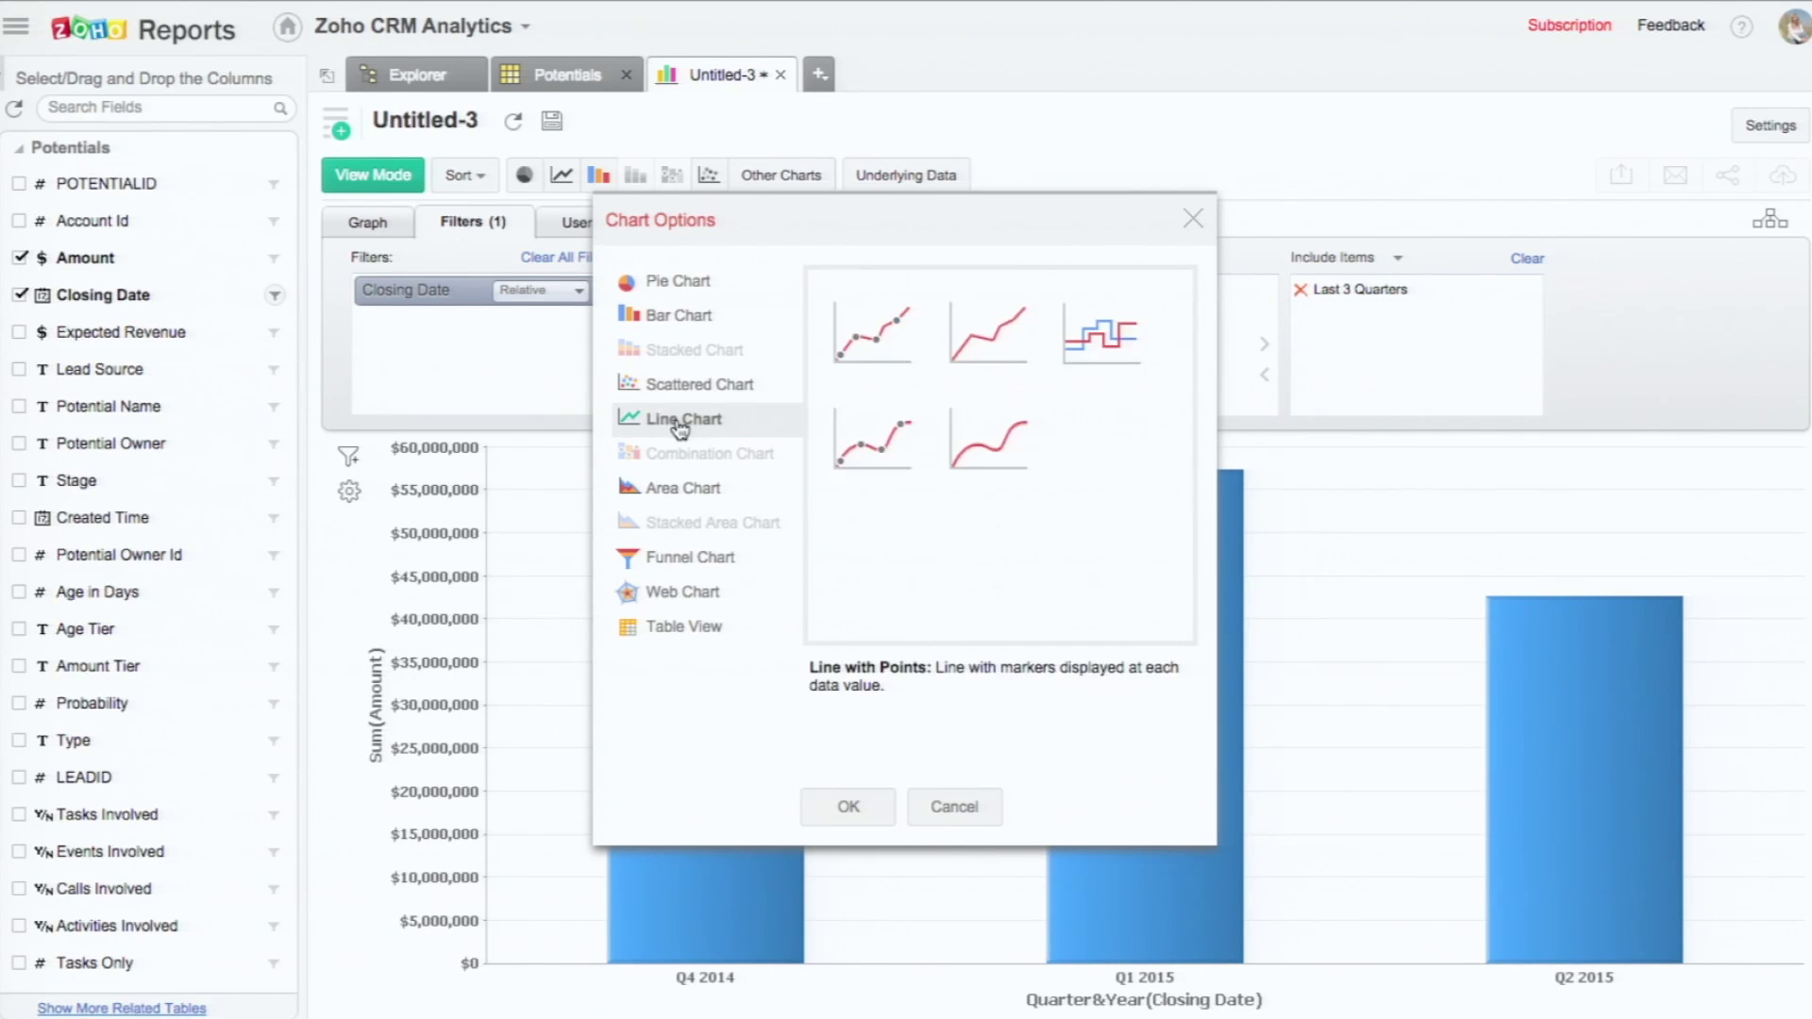
pyautogui.click(670, 491)
pyautogui.click(672, 563)
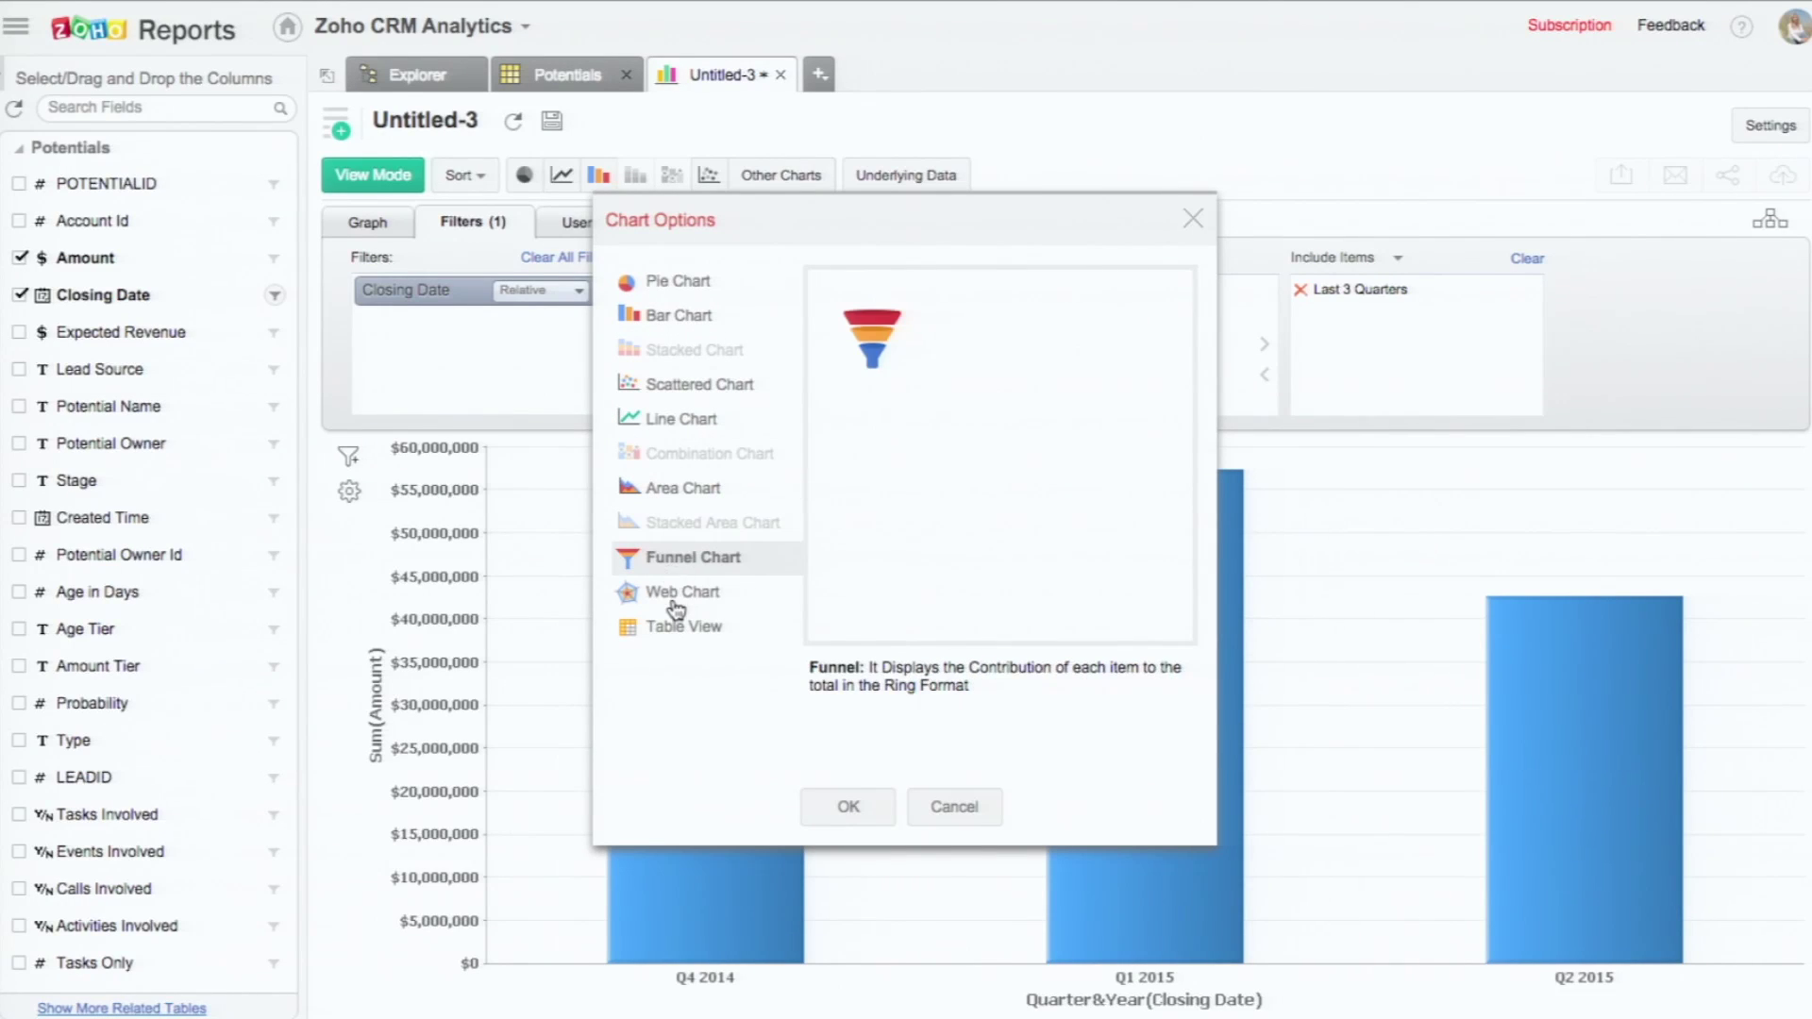
pyautogui.click(676, 595)
pyautogui.click(1193, 219)
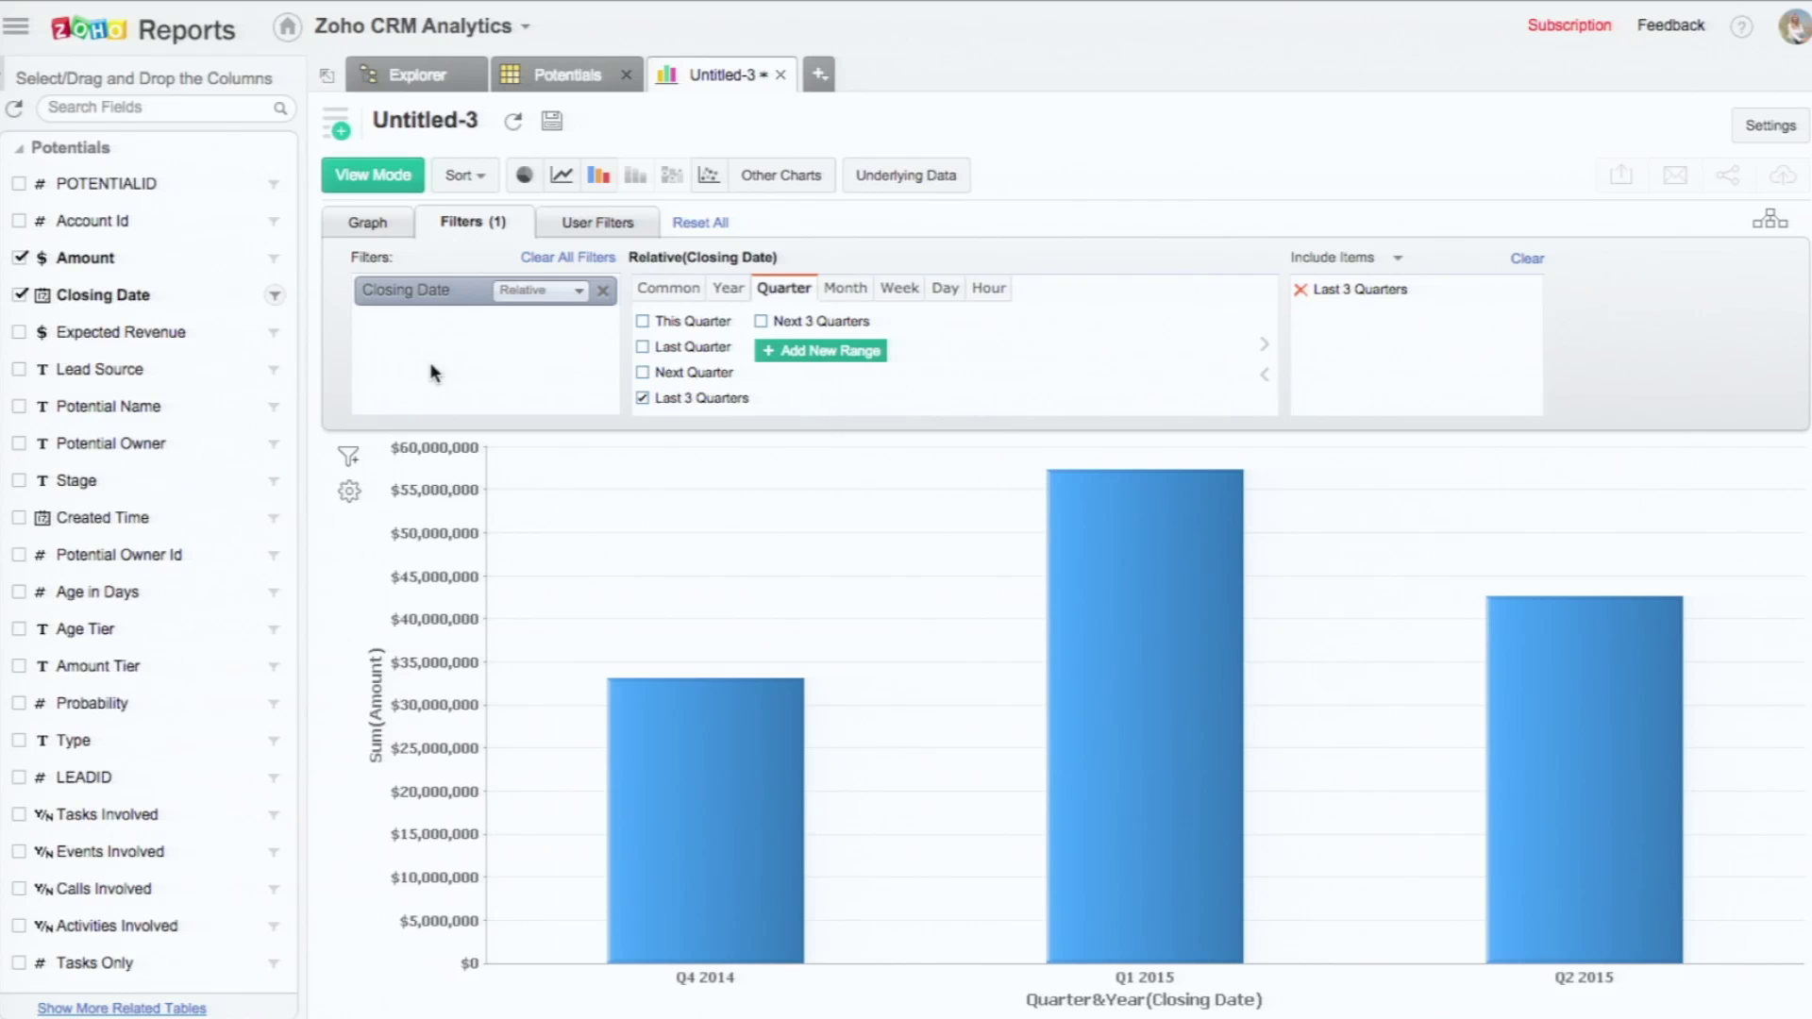
pyautogui.click(380, 226)
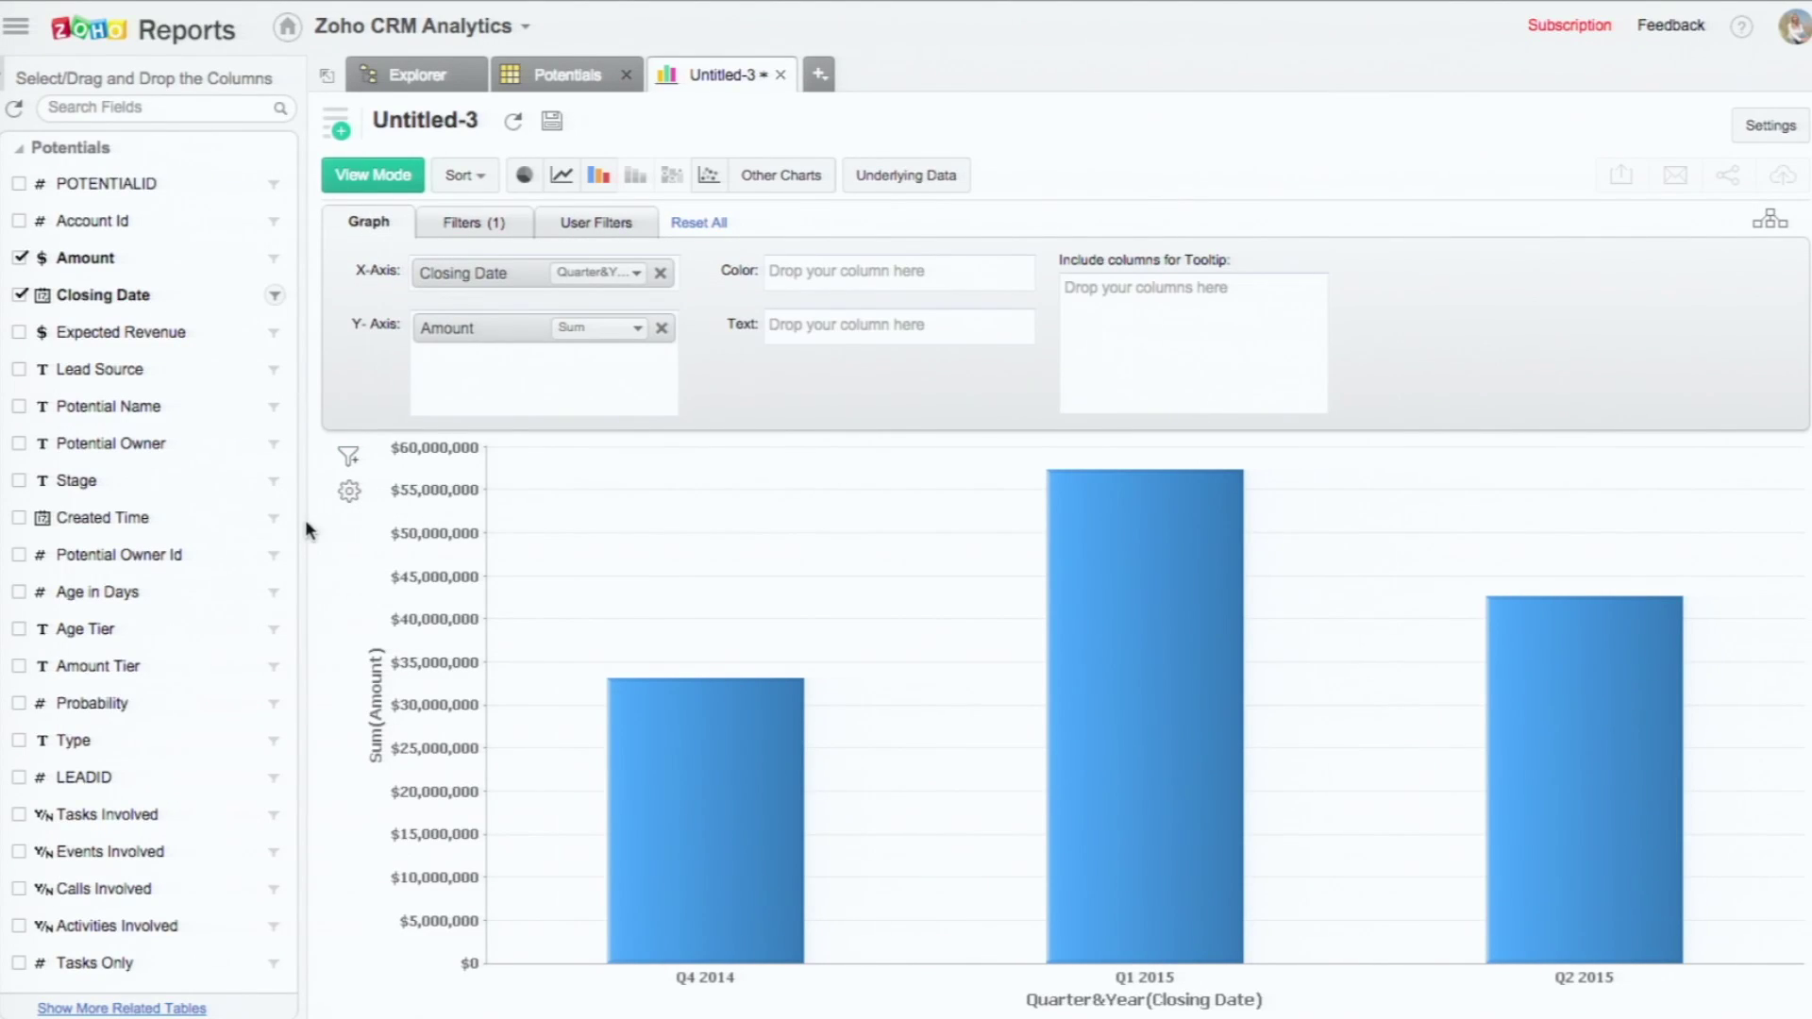
pyautogui.click(144, 108)
# Step: Find the 'forecast' column and colour the bars by Forecast Type, regenerating the chart
pyautogui.write('forecast')
pyautogui.press('Return')
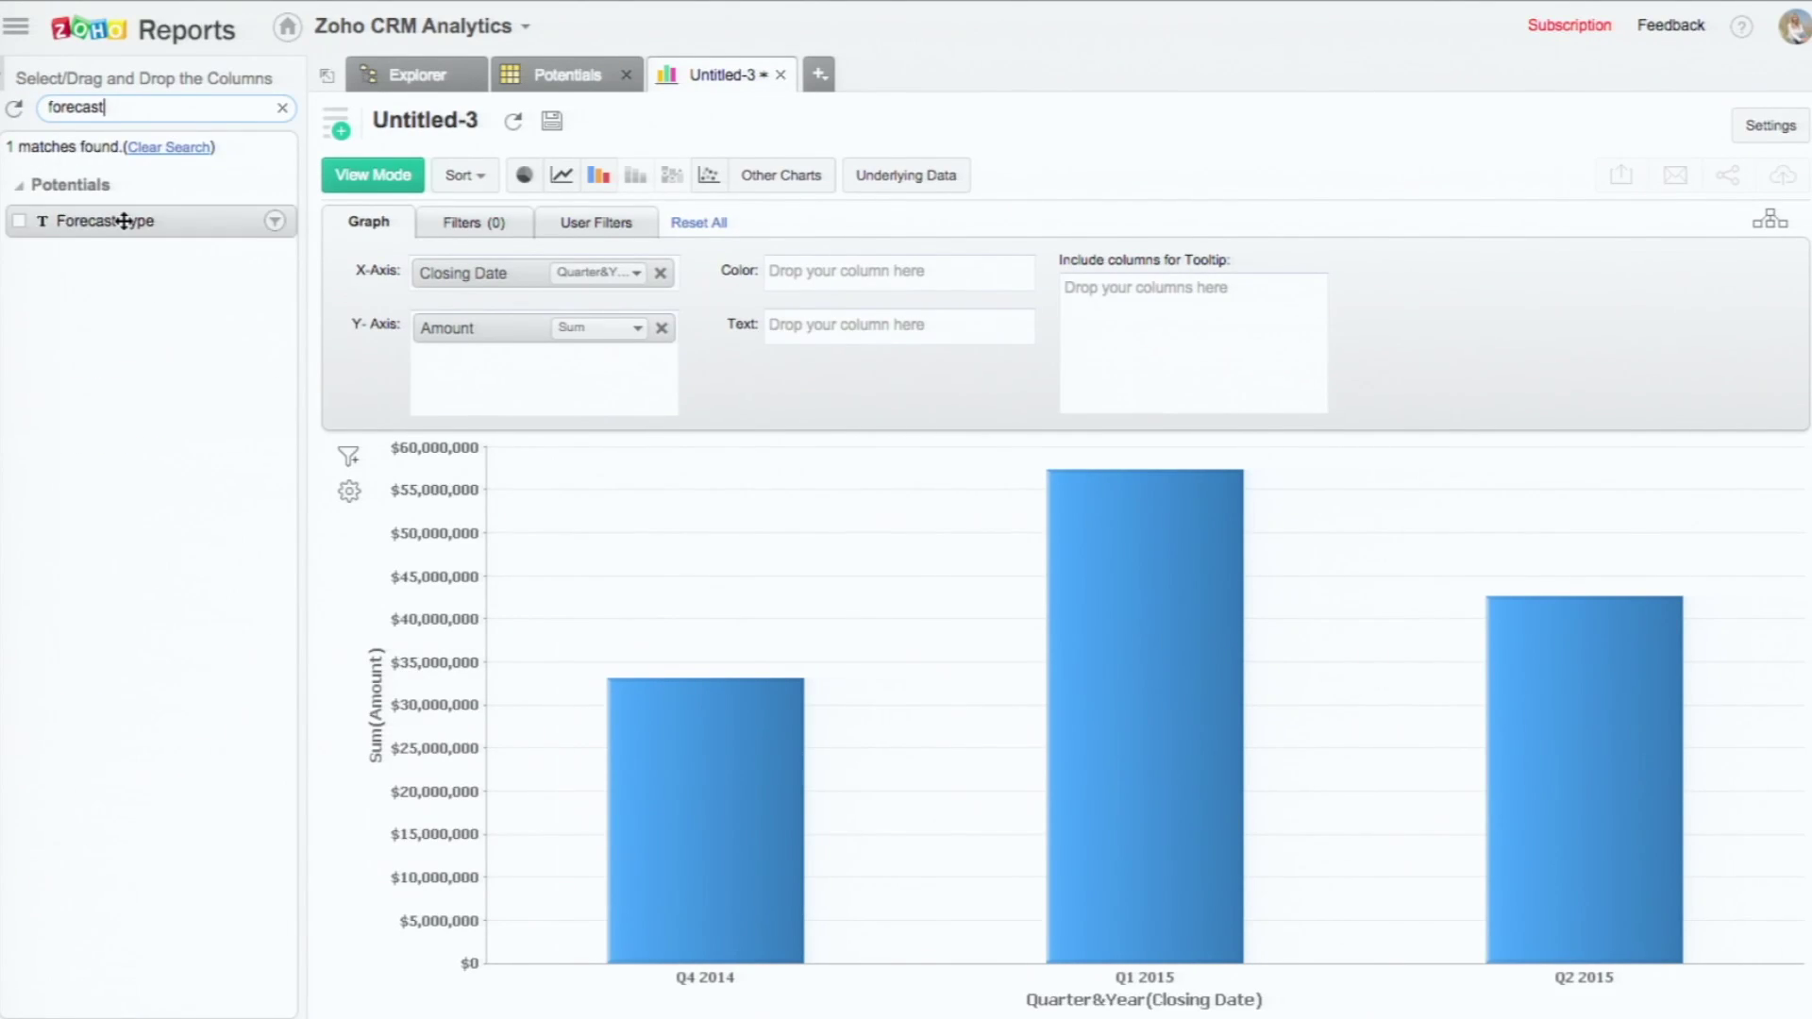
pyautogui.moveTo(124, 220); pyautogui.dragTo(881, 281)
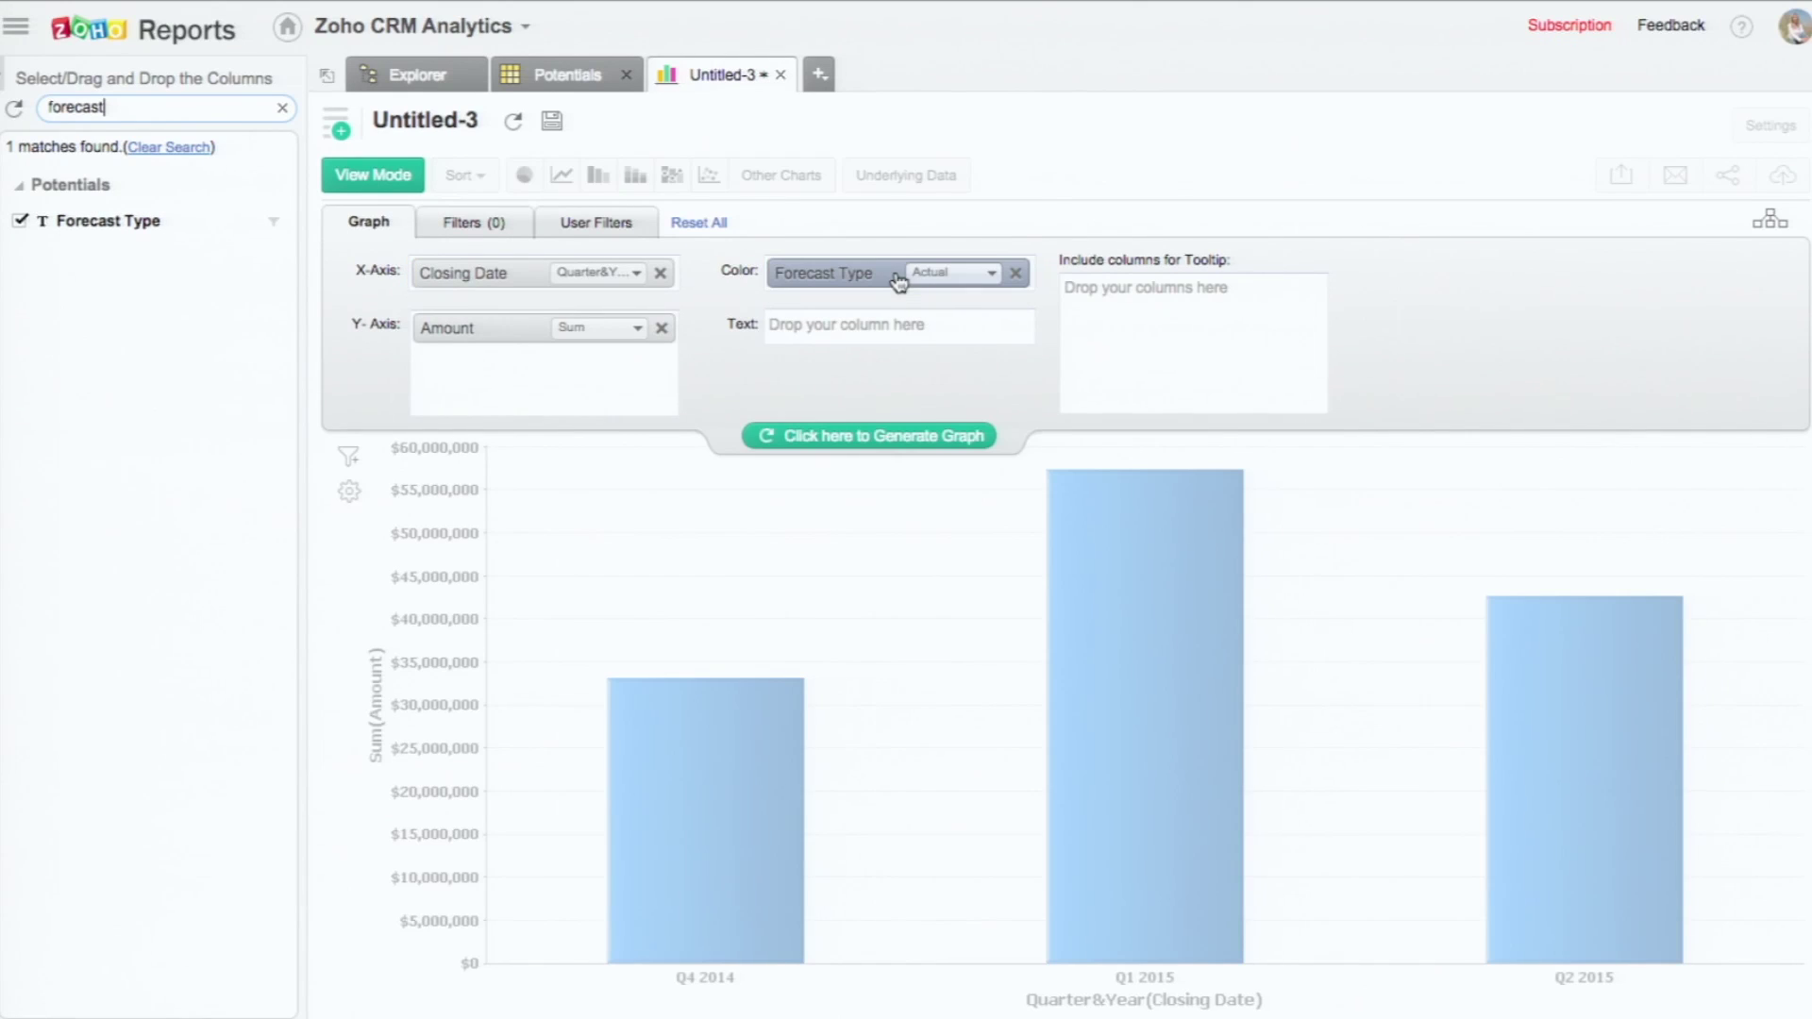
pyautogui.click(892, 434)
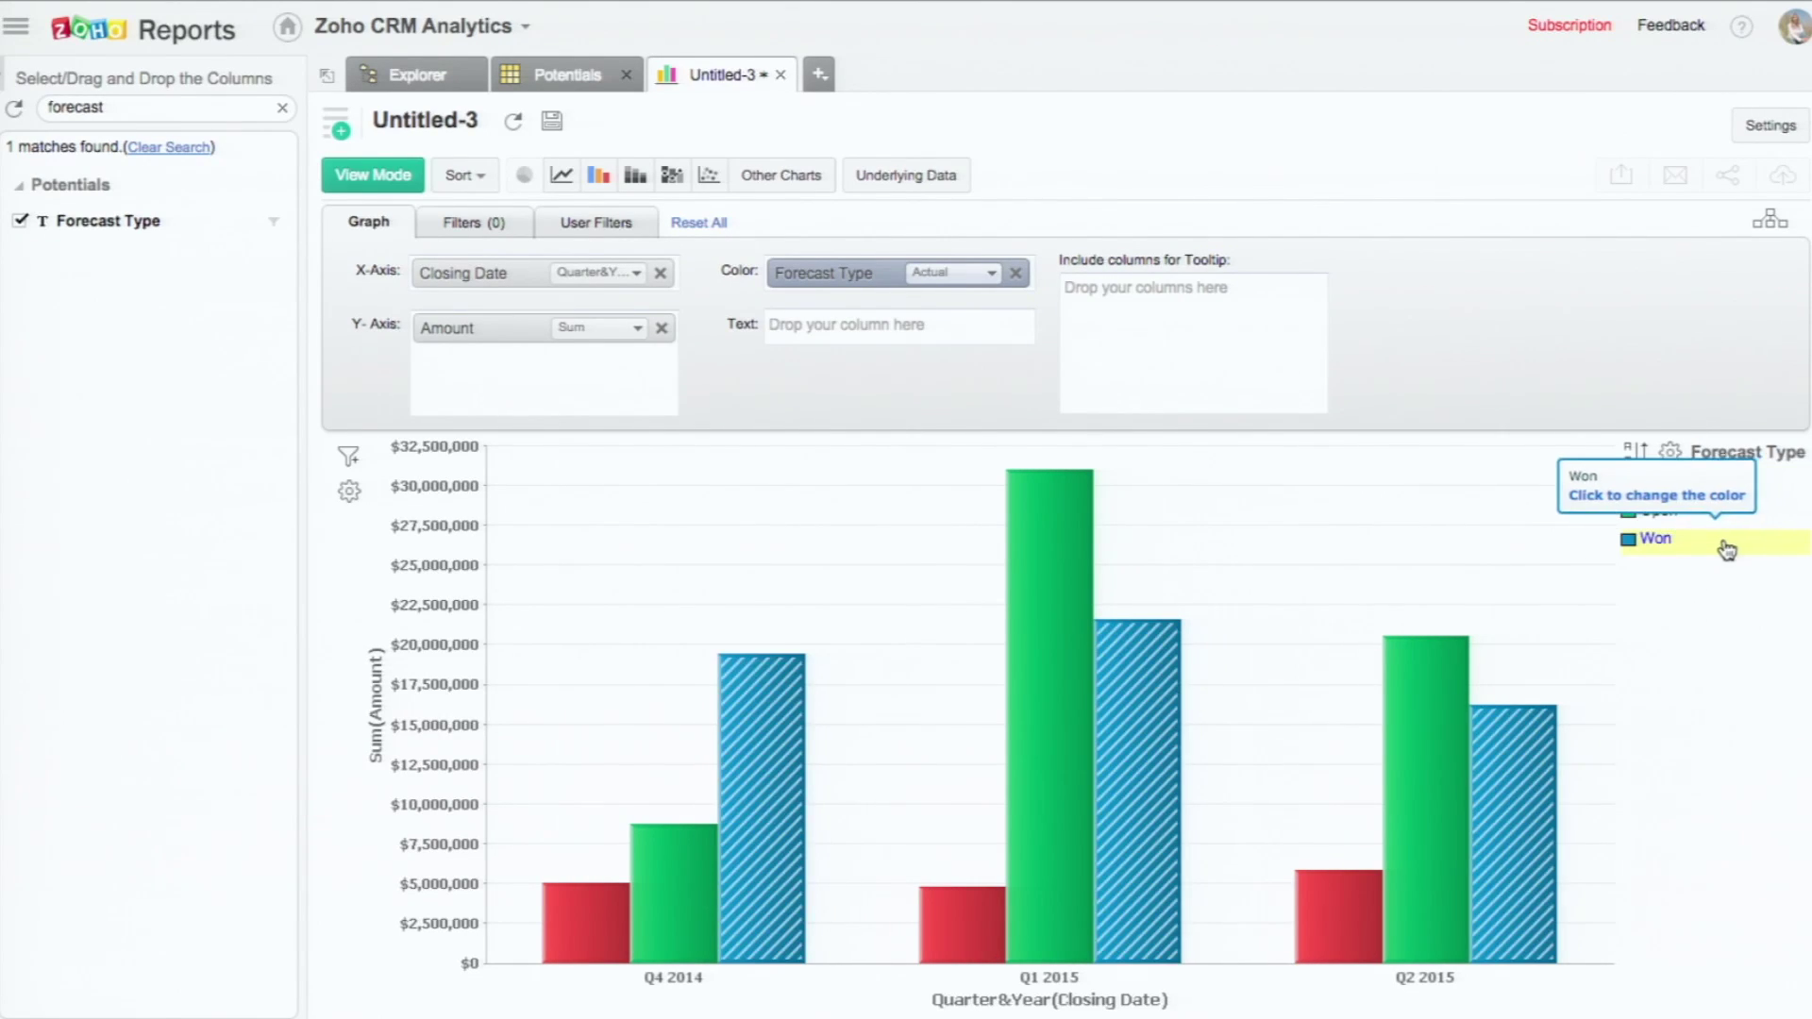
pyautogui.click(1670, 457)
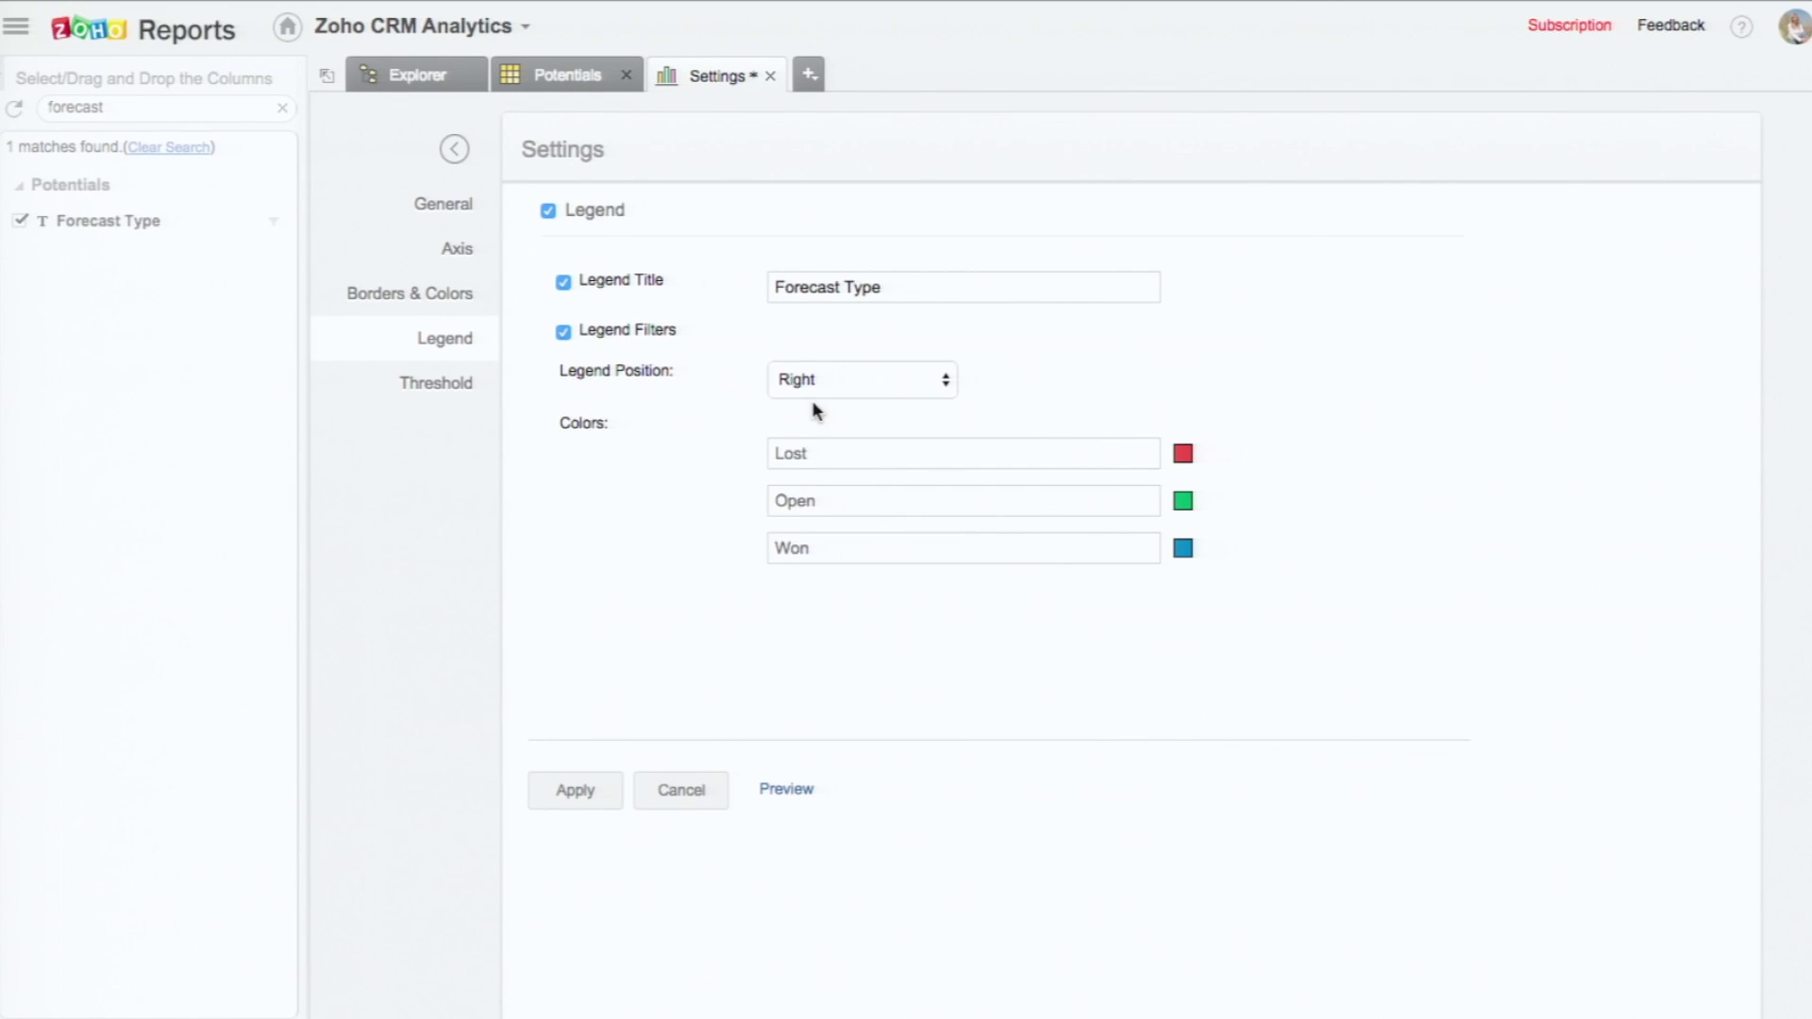
# Step: Place the legend at Bottom Center and apply it
pyautogui.click(853, 390)
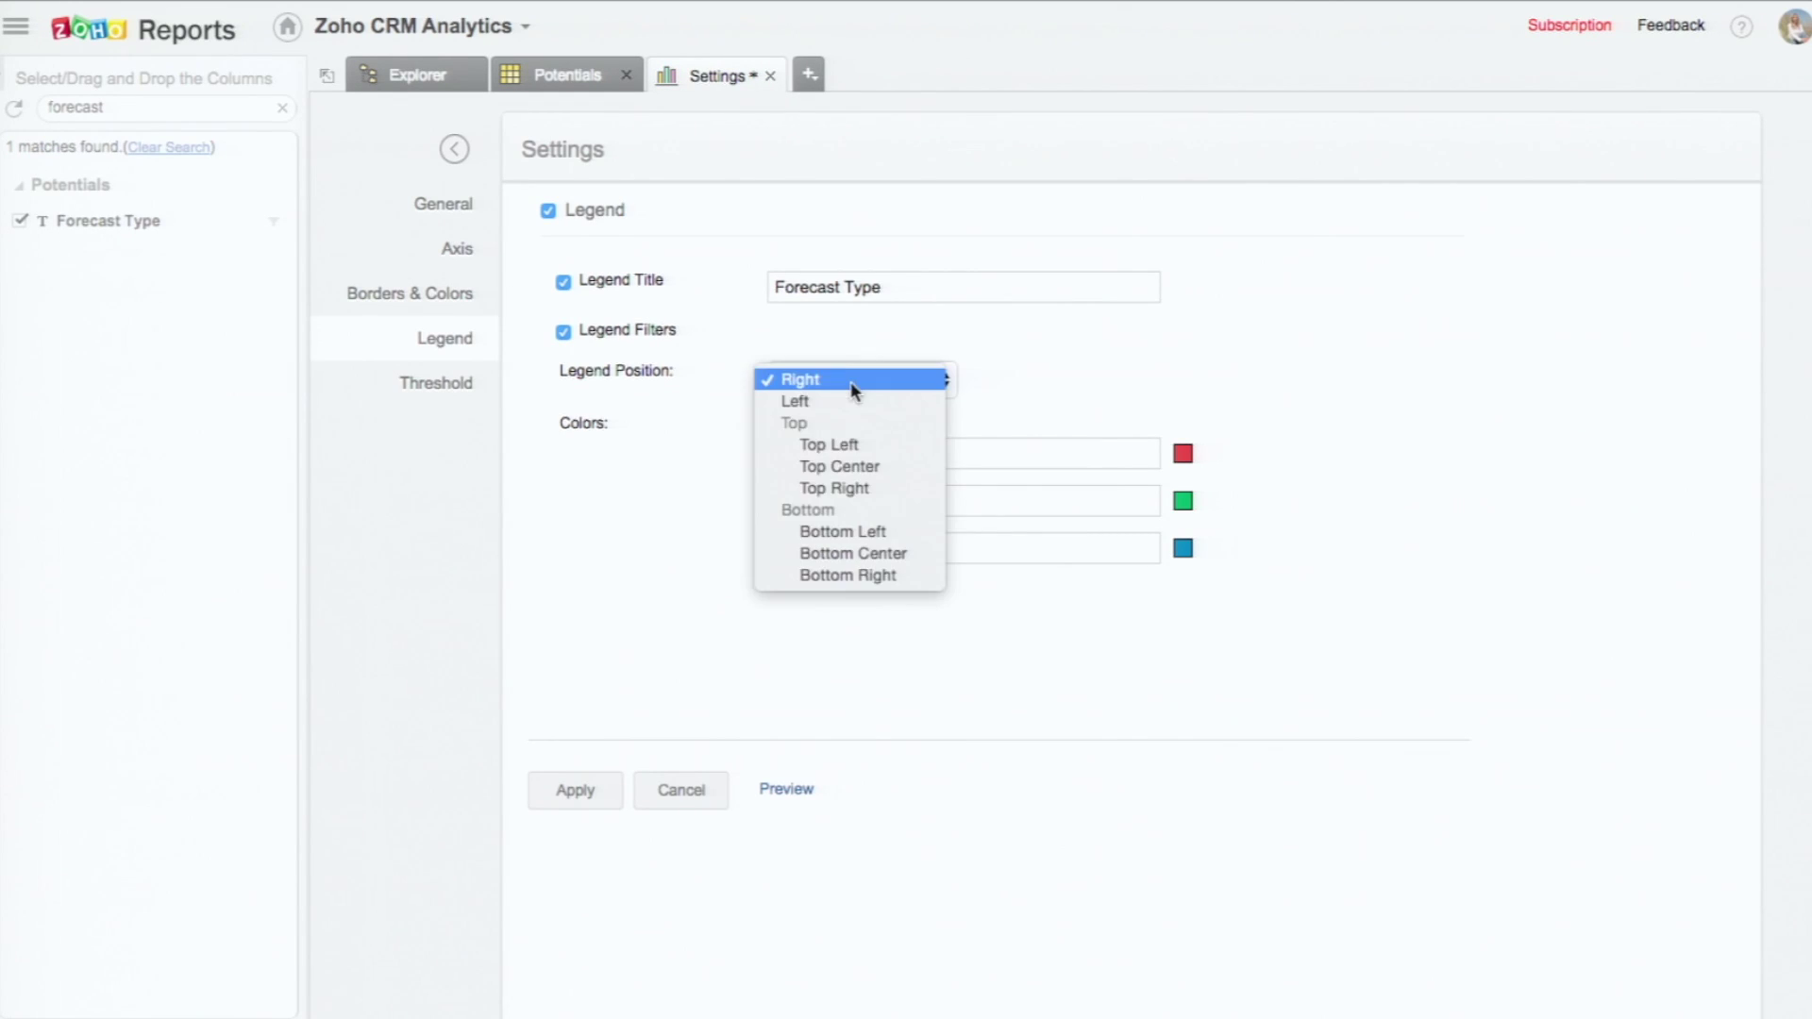
pyautogui.click(840, 547)
pyautogui.click(576, 792)
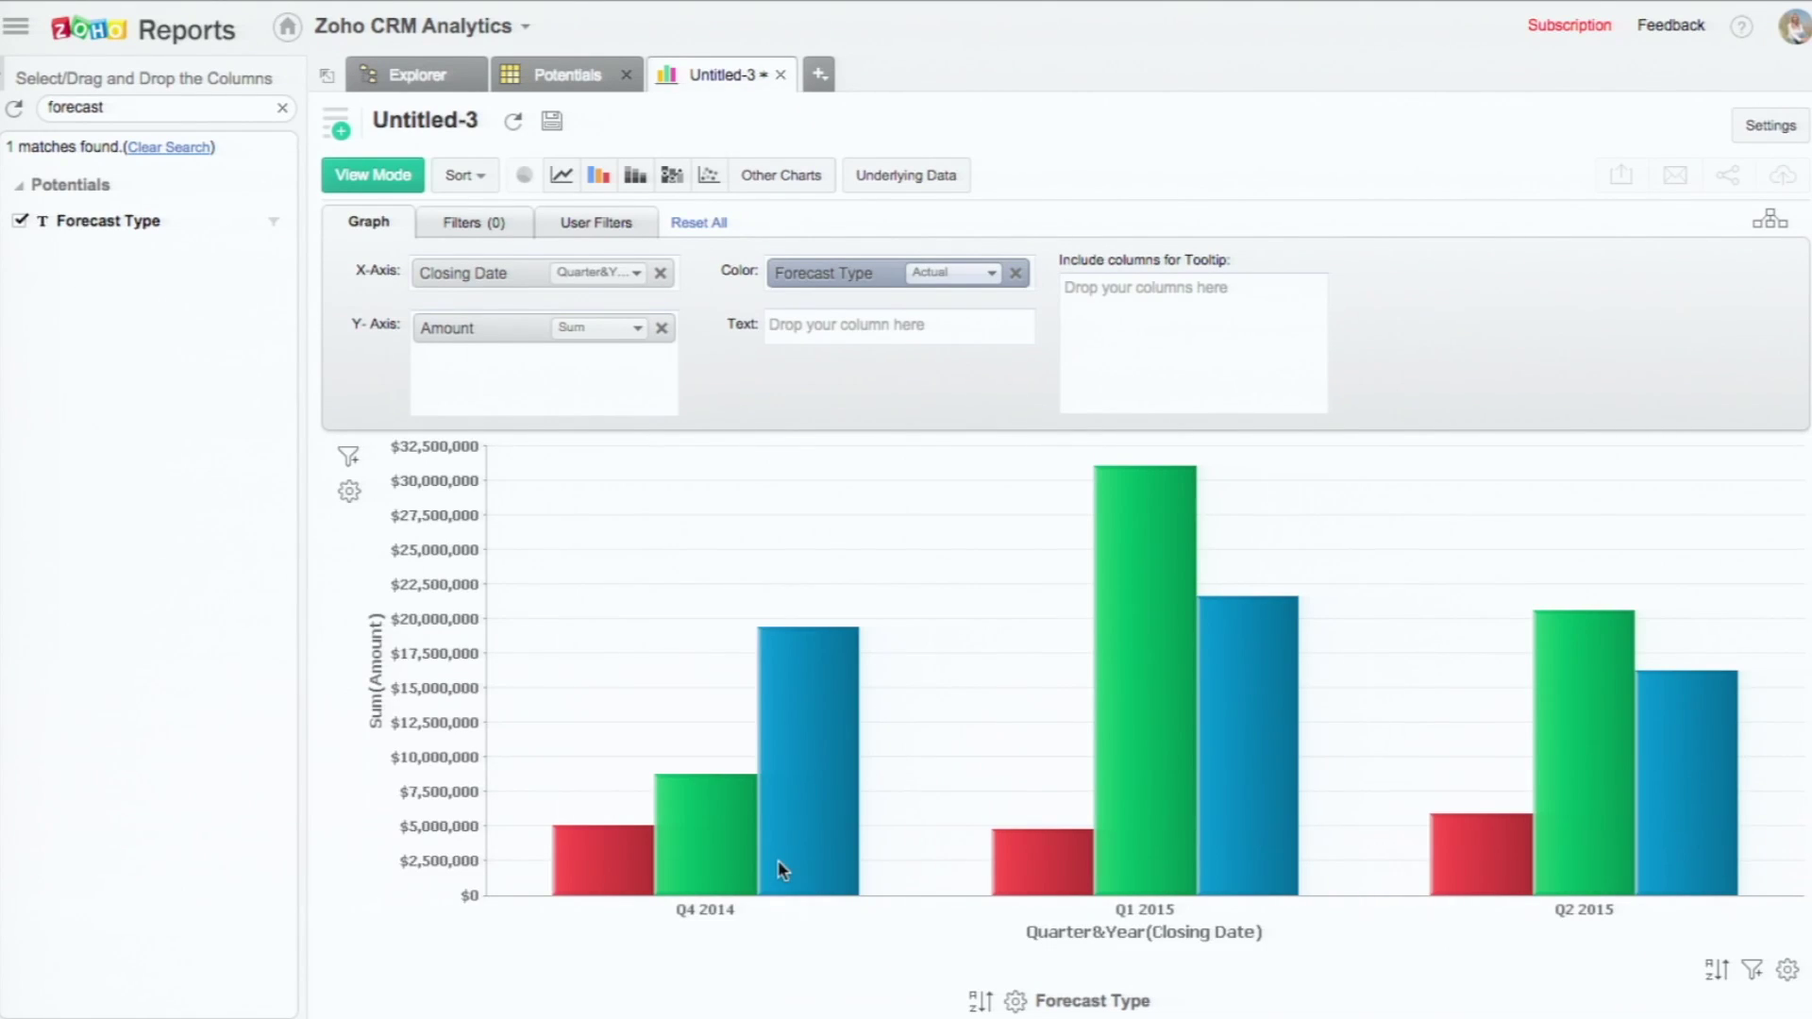
# Step: Rename the X axis title to 'Quarter' and the Y axis title to 'Amount'
pyautogui.click(350, 491)
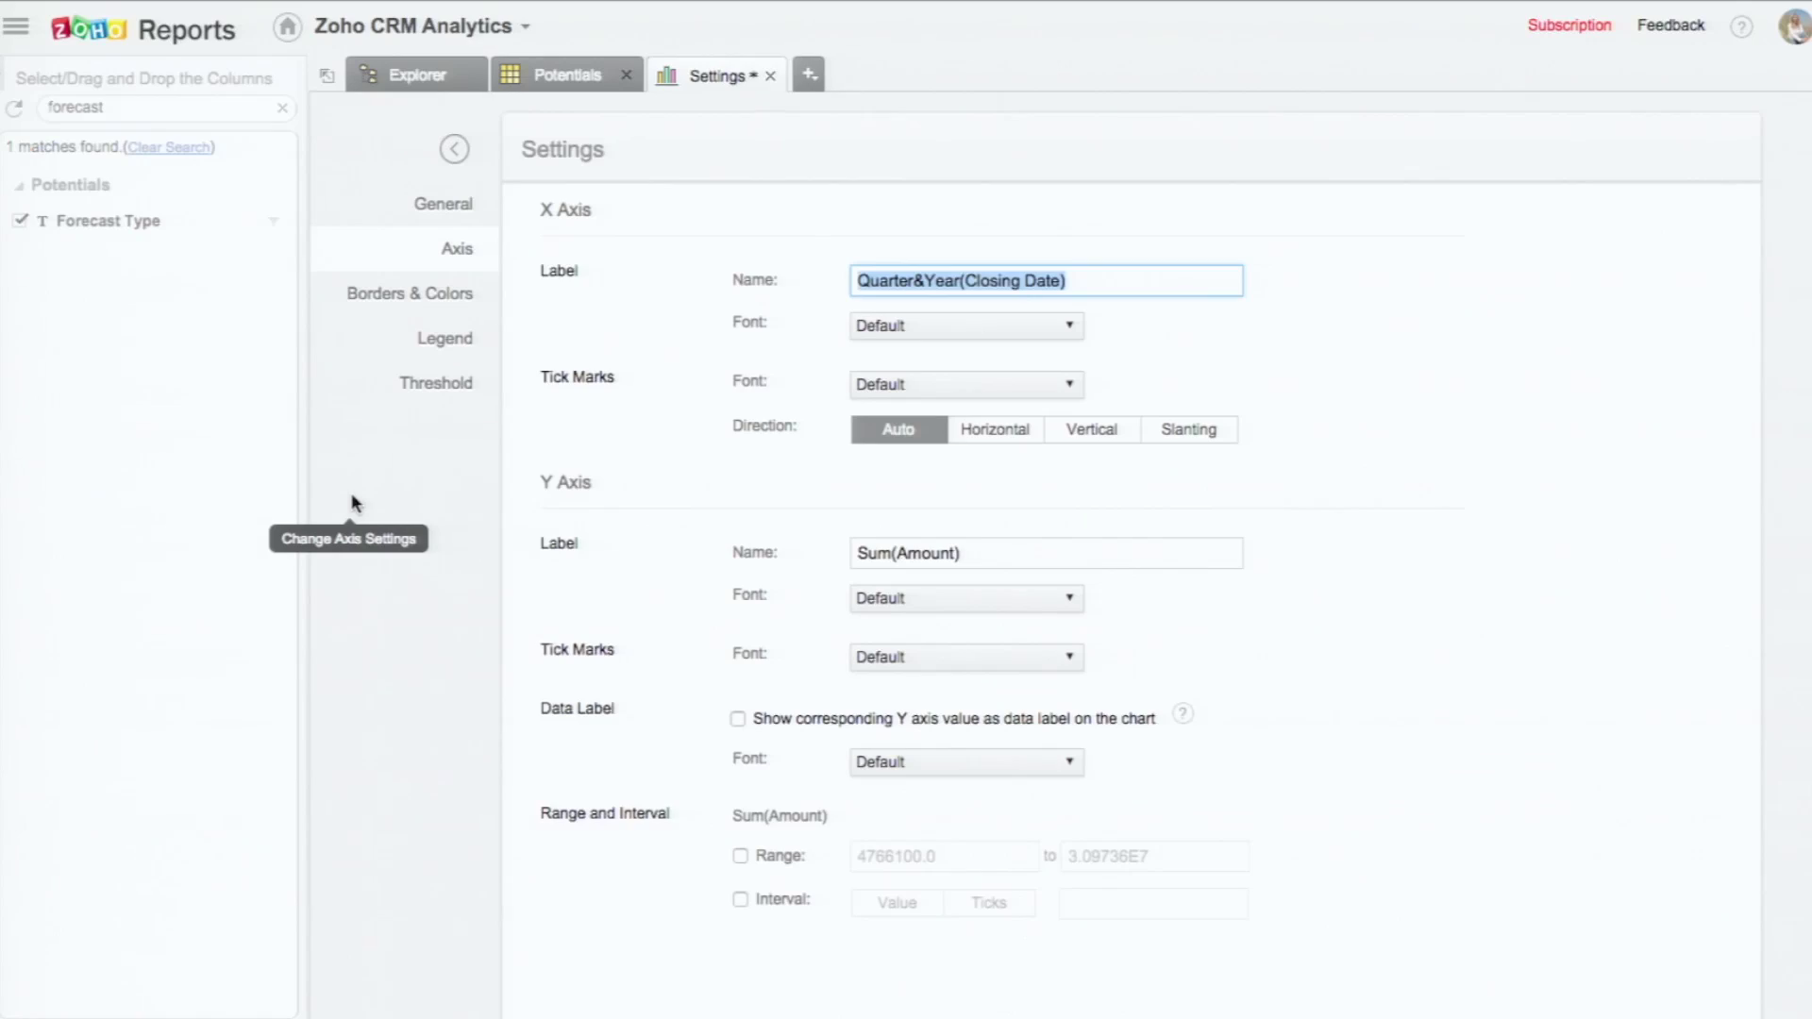
pyautogui.click(913, 280)
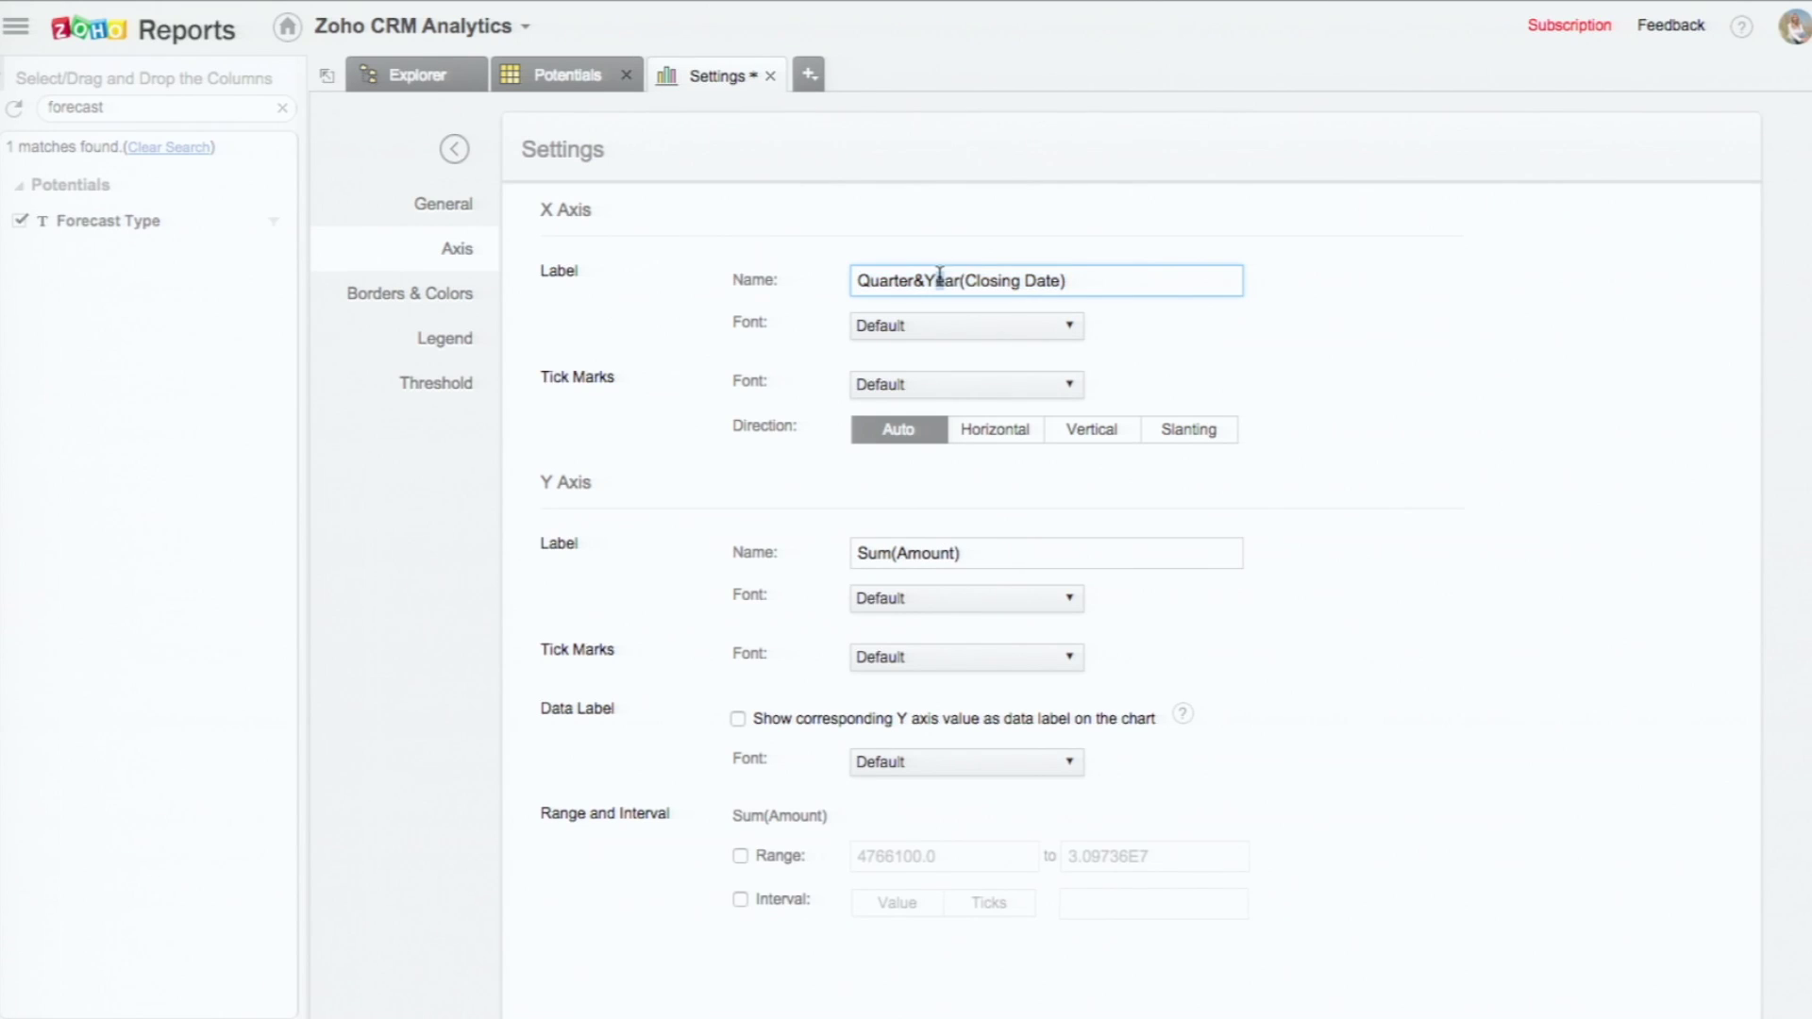
pyautogui.moveTo(912, 280); pyautogui.dragTo(1328, 273)
pyautogui.press('BackSpace')
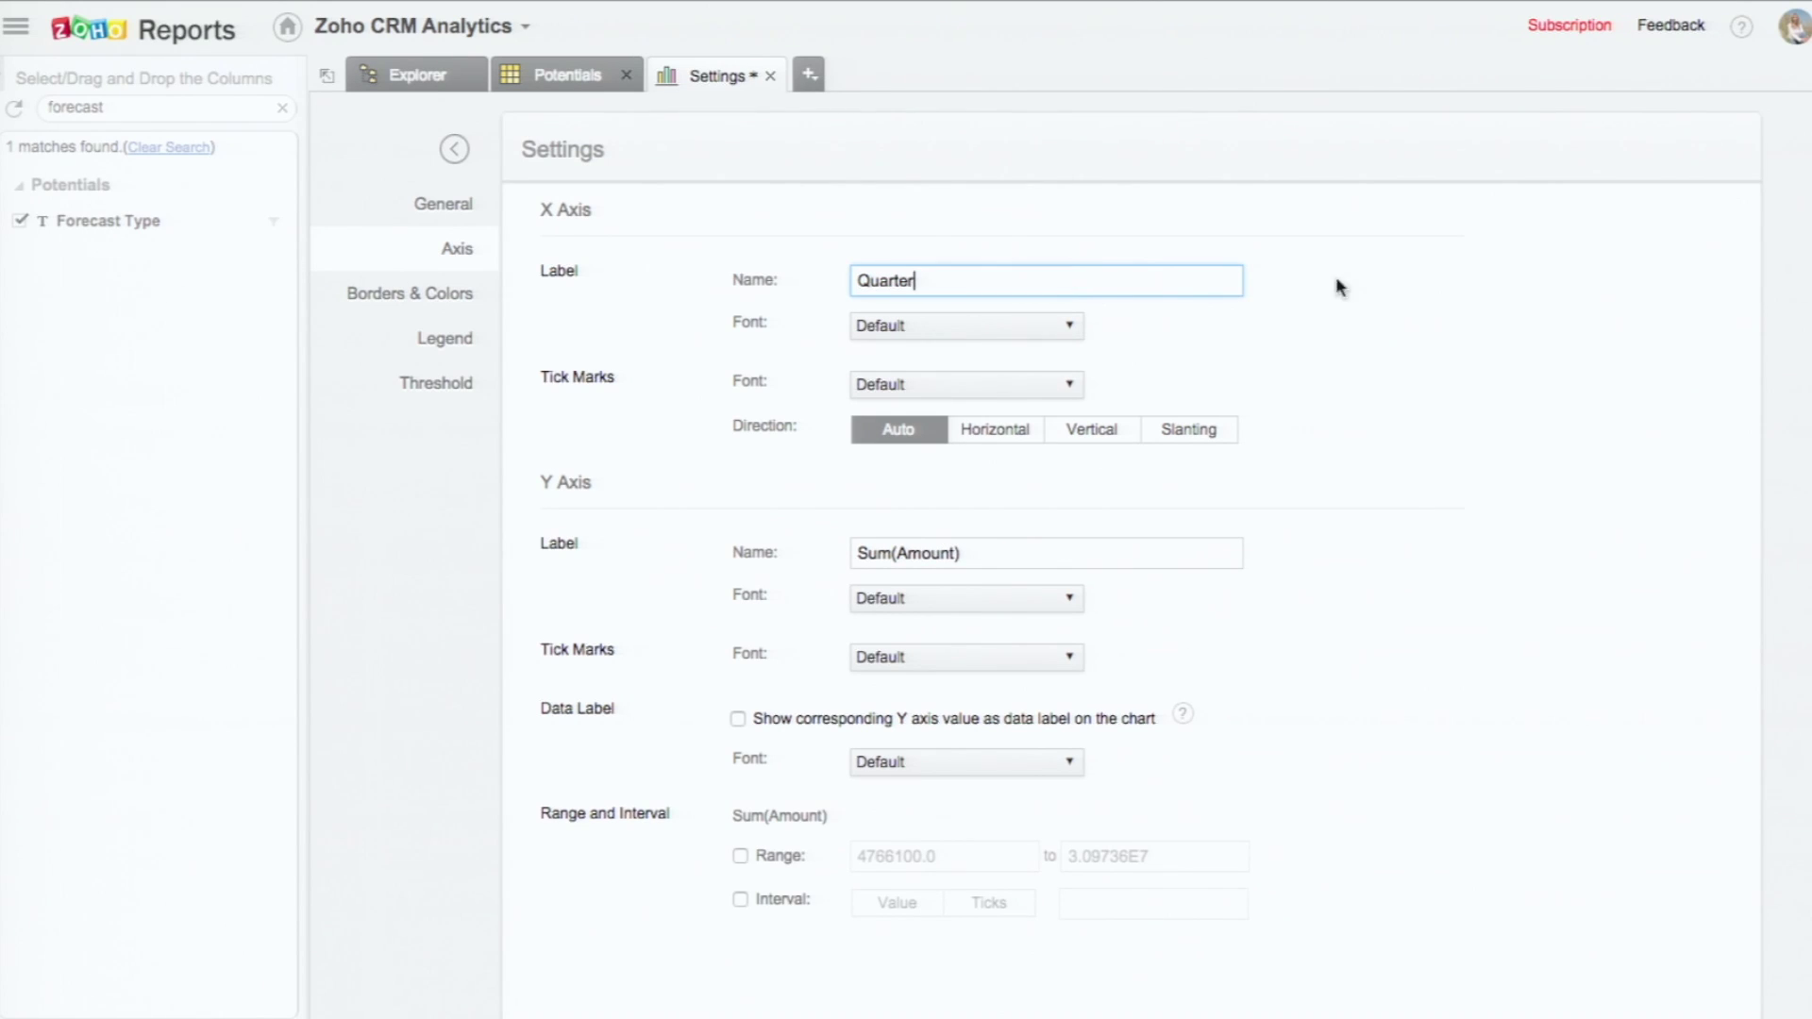
pyautogui.moveTo(1010, 545); pyautogui.dragTo(676, 551)
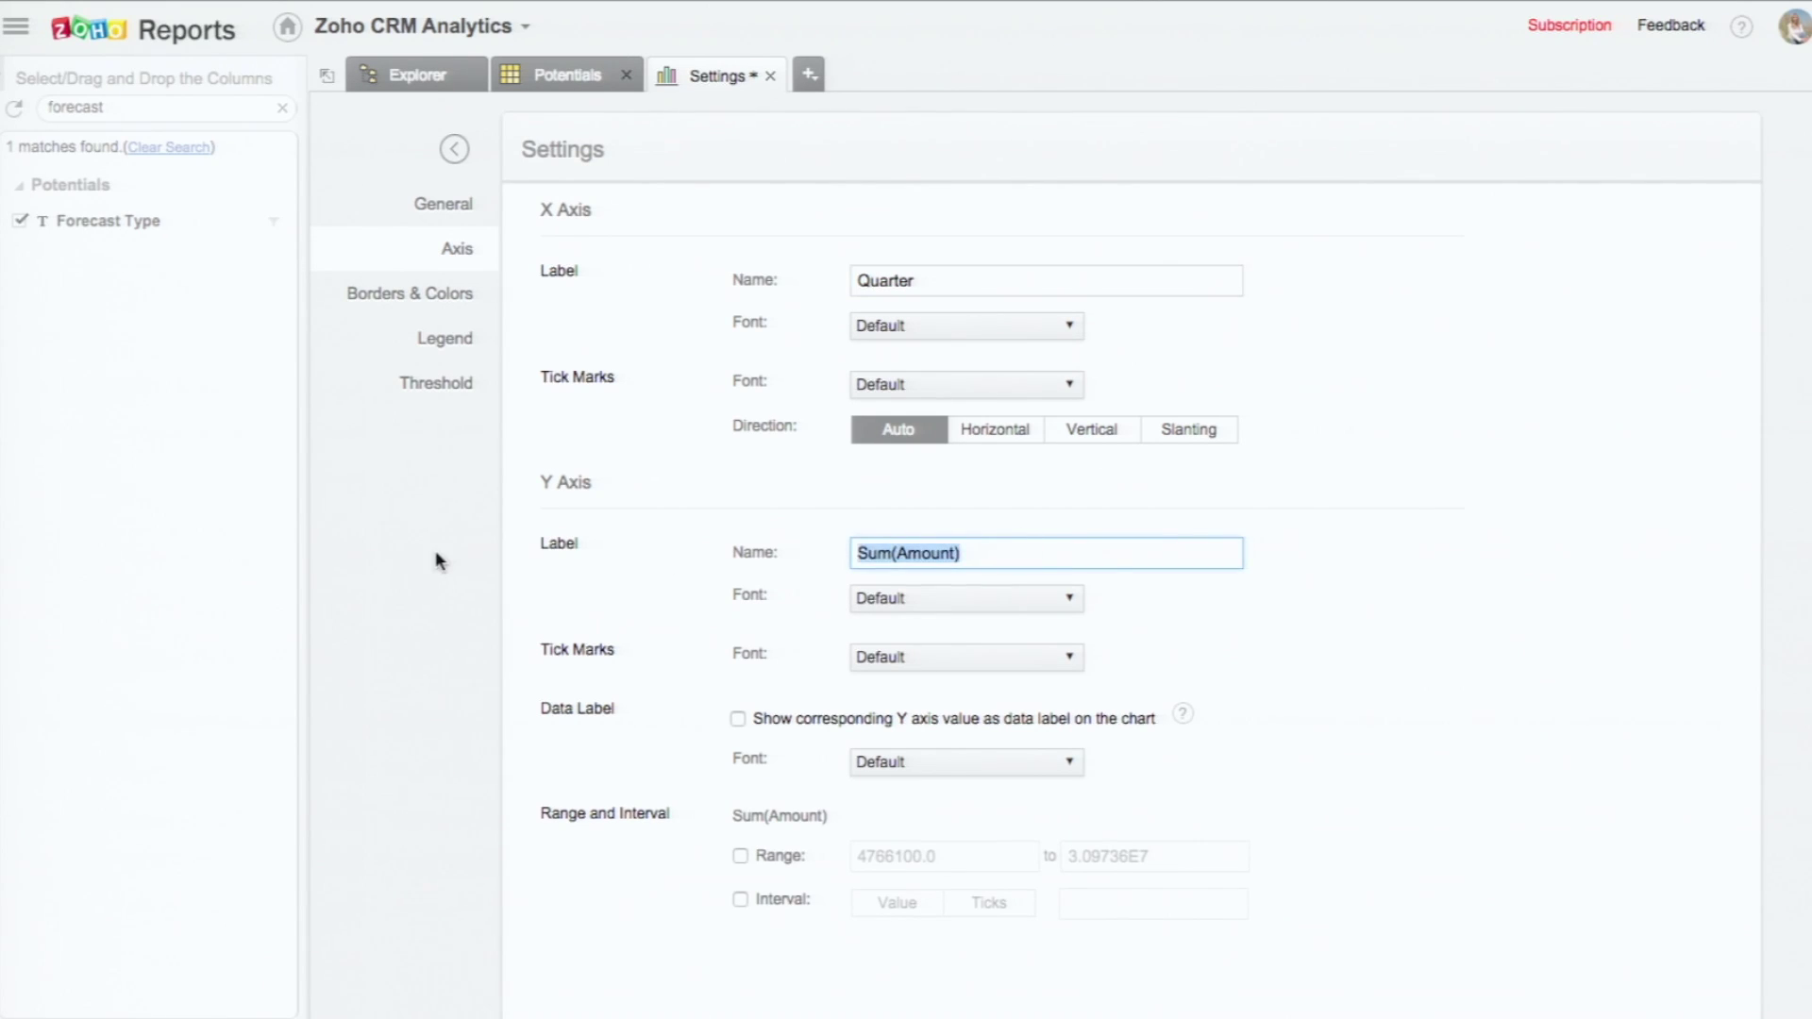
pyautogui.press('Right')
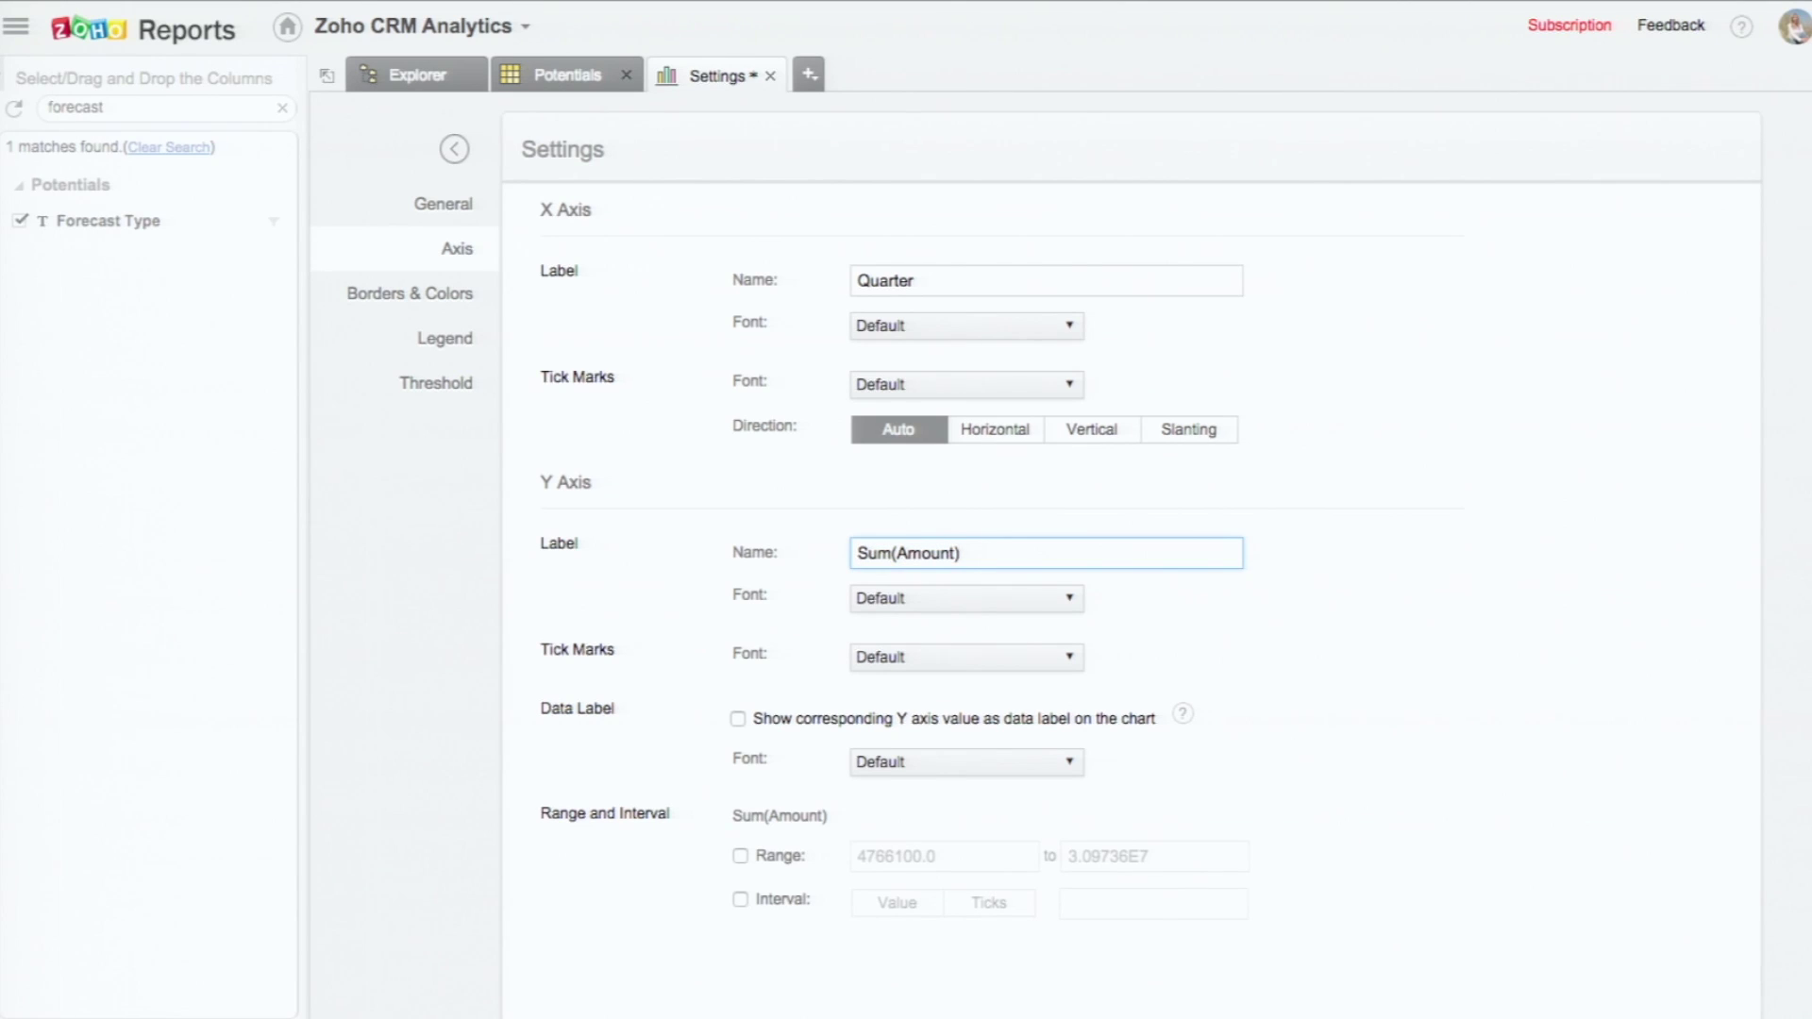
pyautogui.press('BackSpace')
pyautogui.press('BackSpace')
pyautogui.press('BackSpace')
pyautogui.press('BackSpace')
pyautogui.scroll(-1, 778, 924)
# Step: Return to the chart and recolour the Won bars bright green (#00FF00)
pyautogui.click(680, 1005)
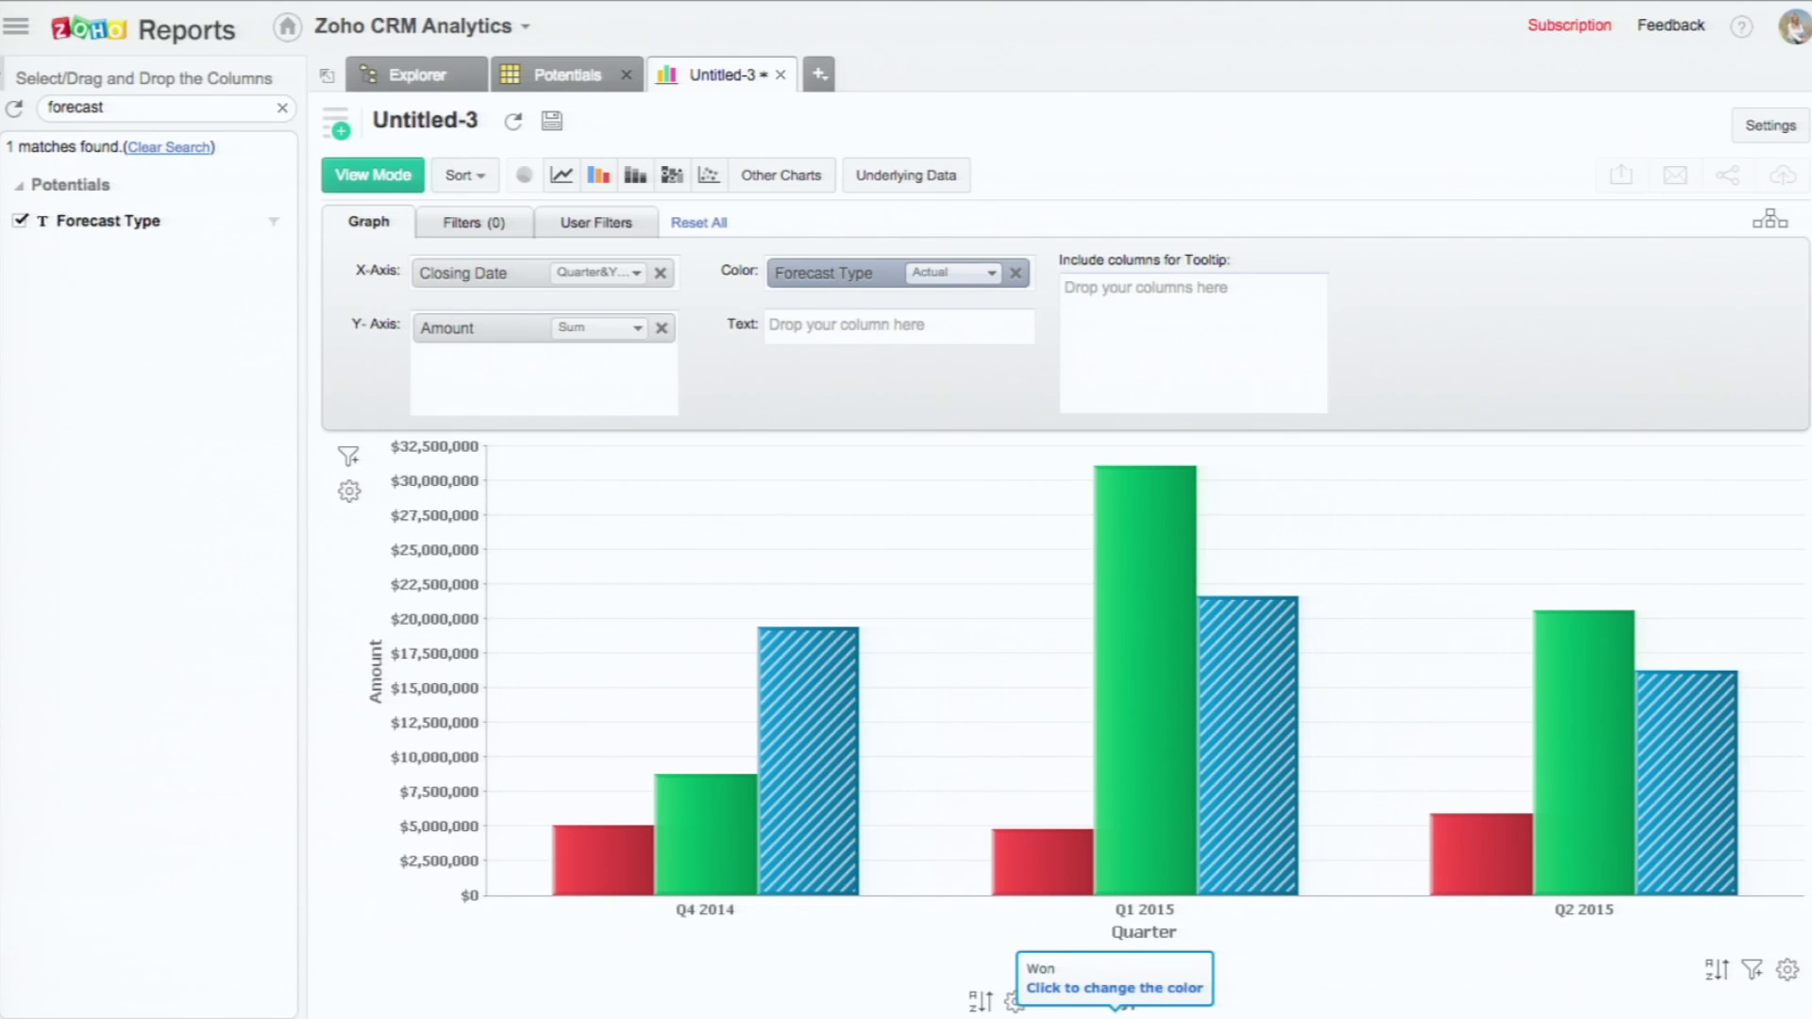
pyautogui.click(1117, 1010)
pyautogui.click(1185, 981)
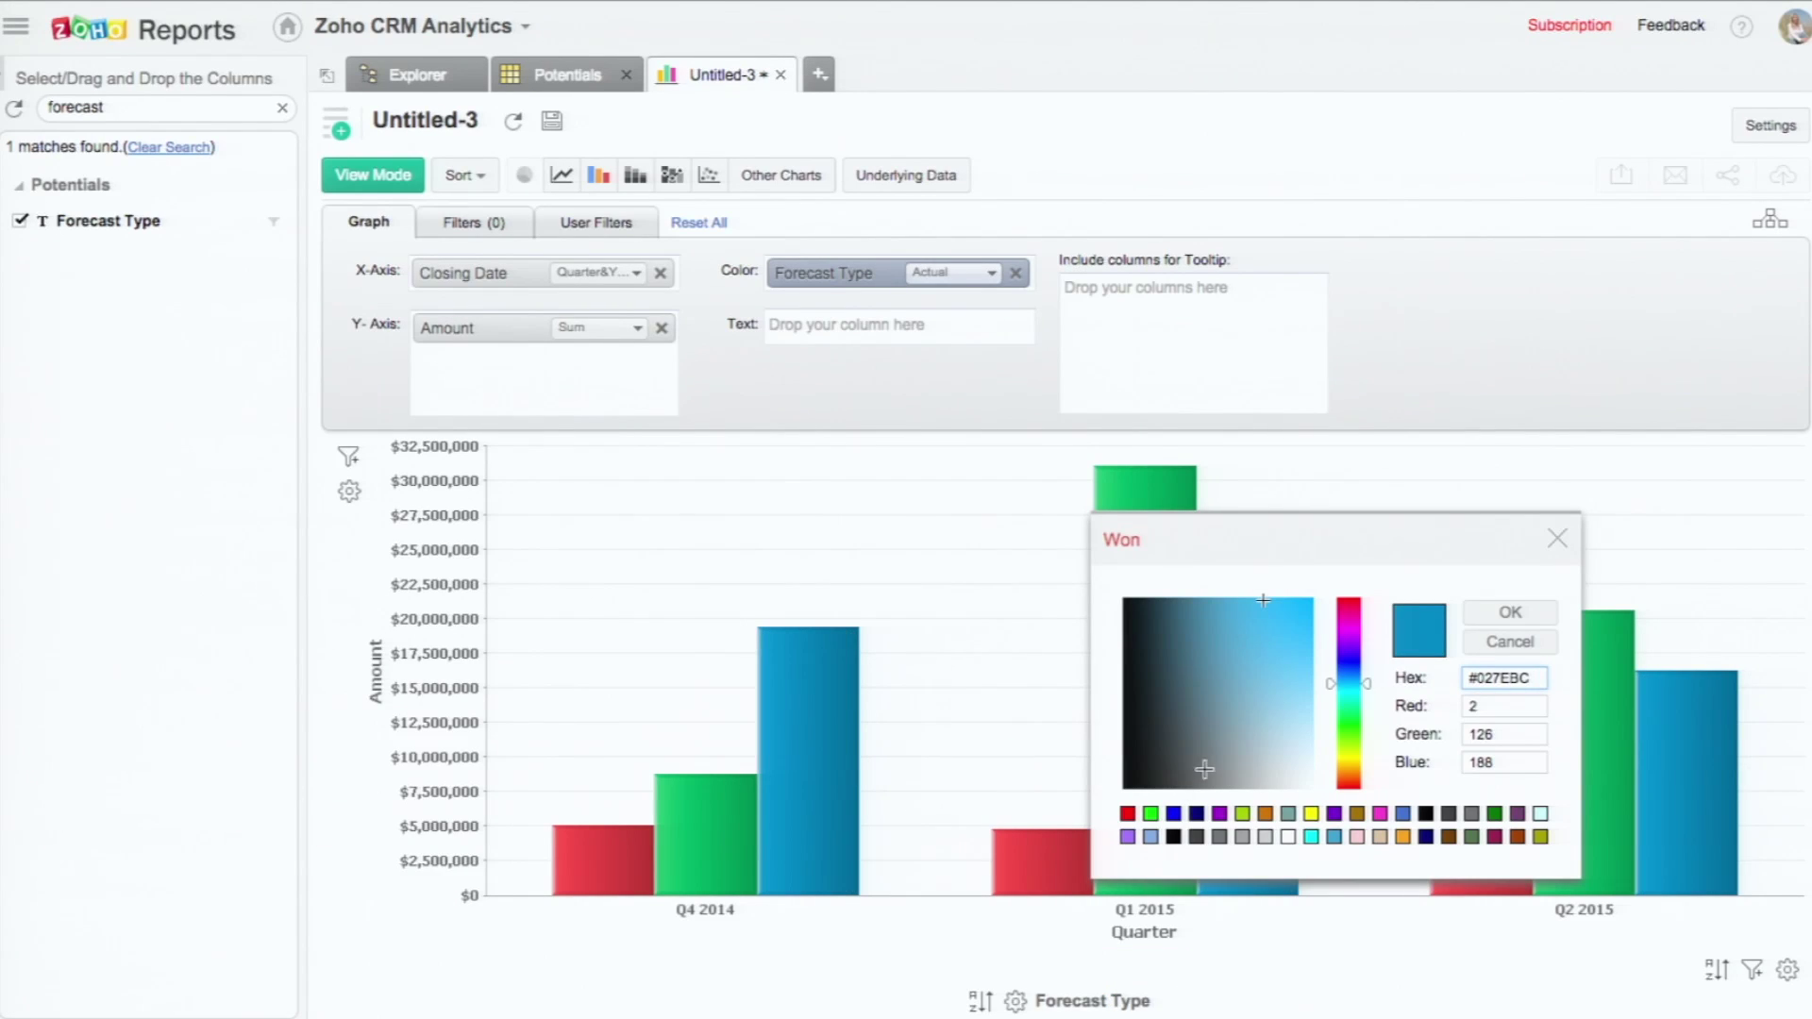
pyautogui.click(1150, 816)
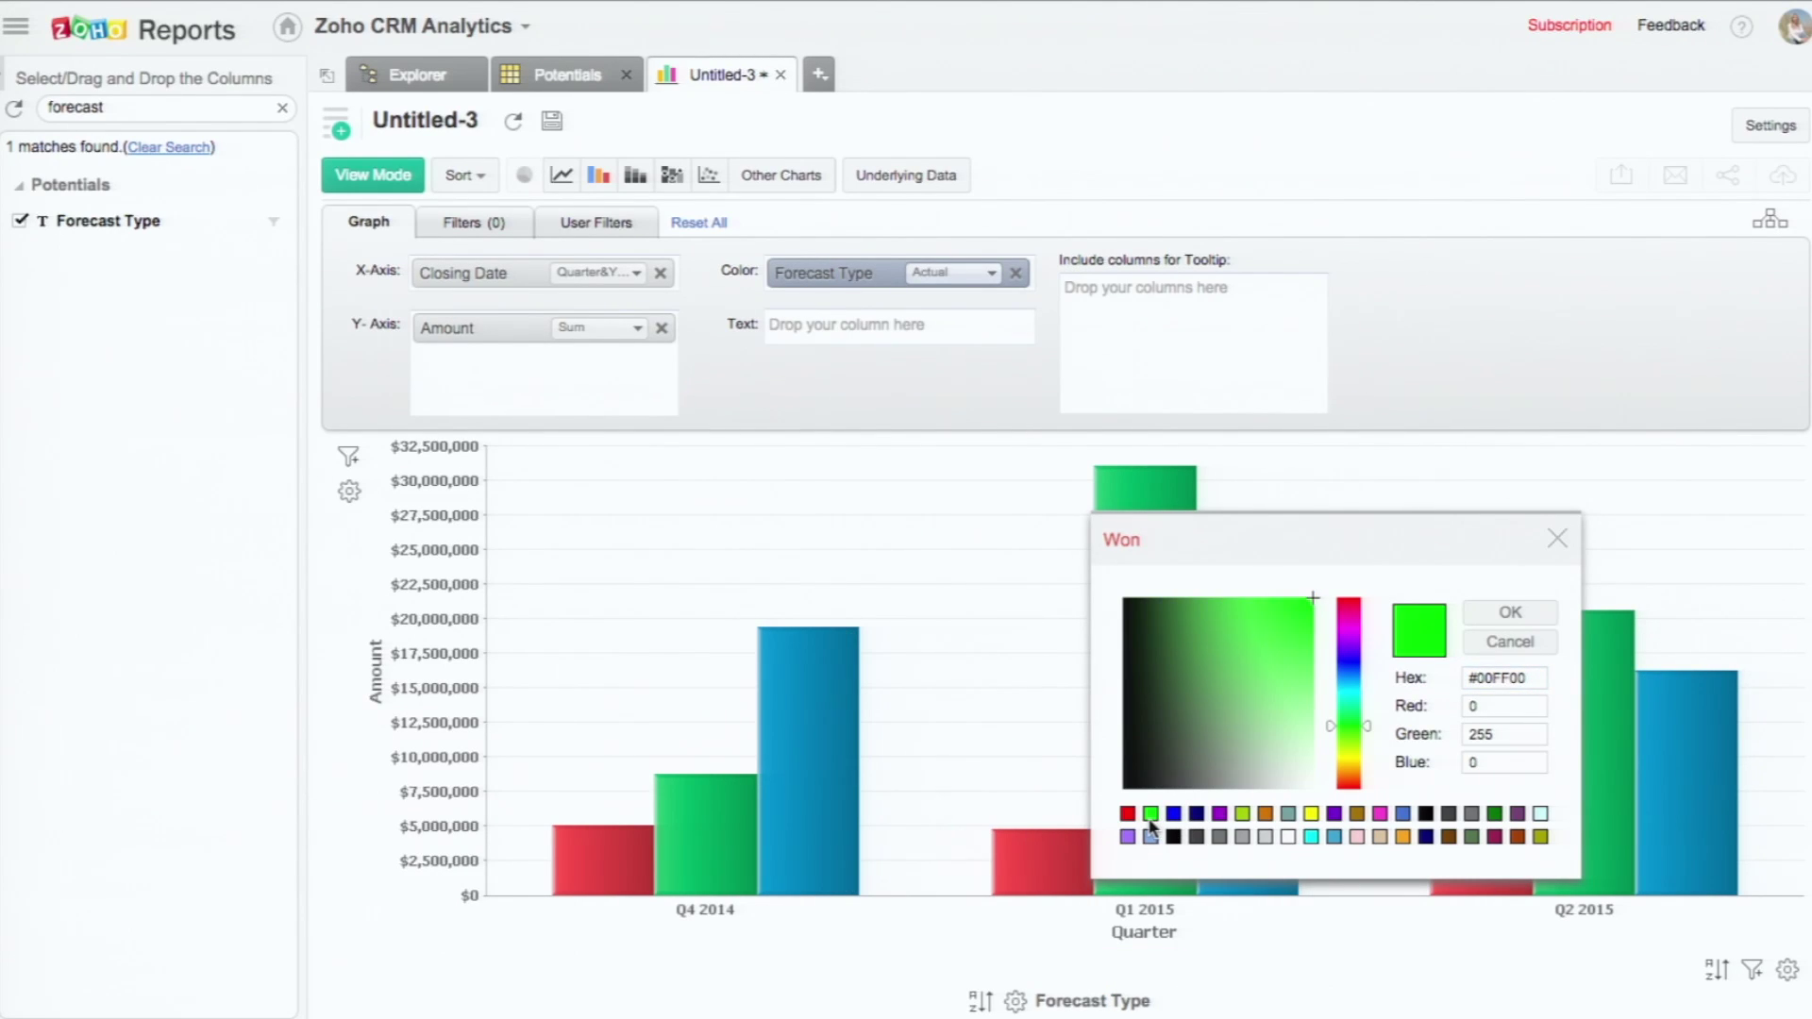
pyautogui.click(1510, 615)
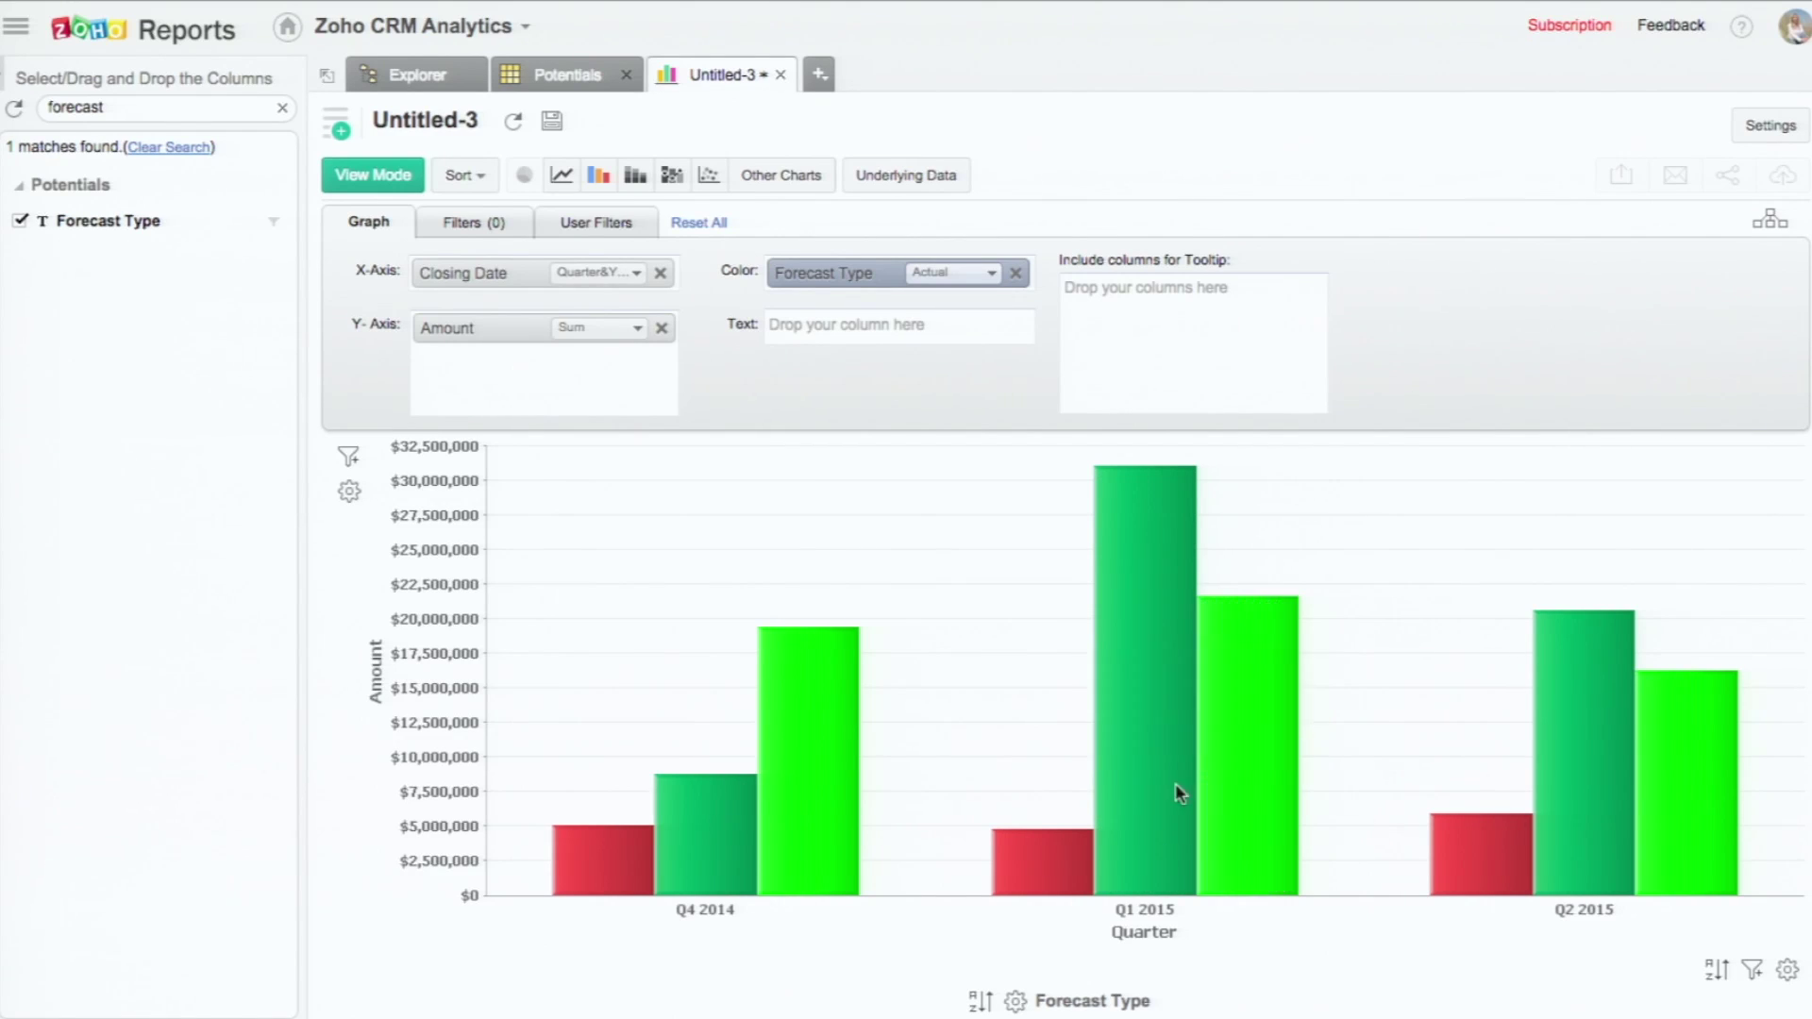
pyautogui.moveTo(861, 849)
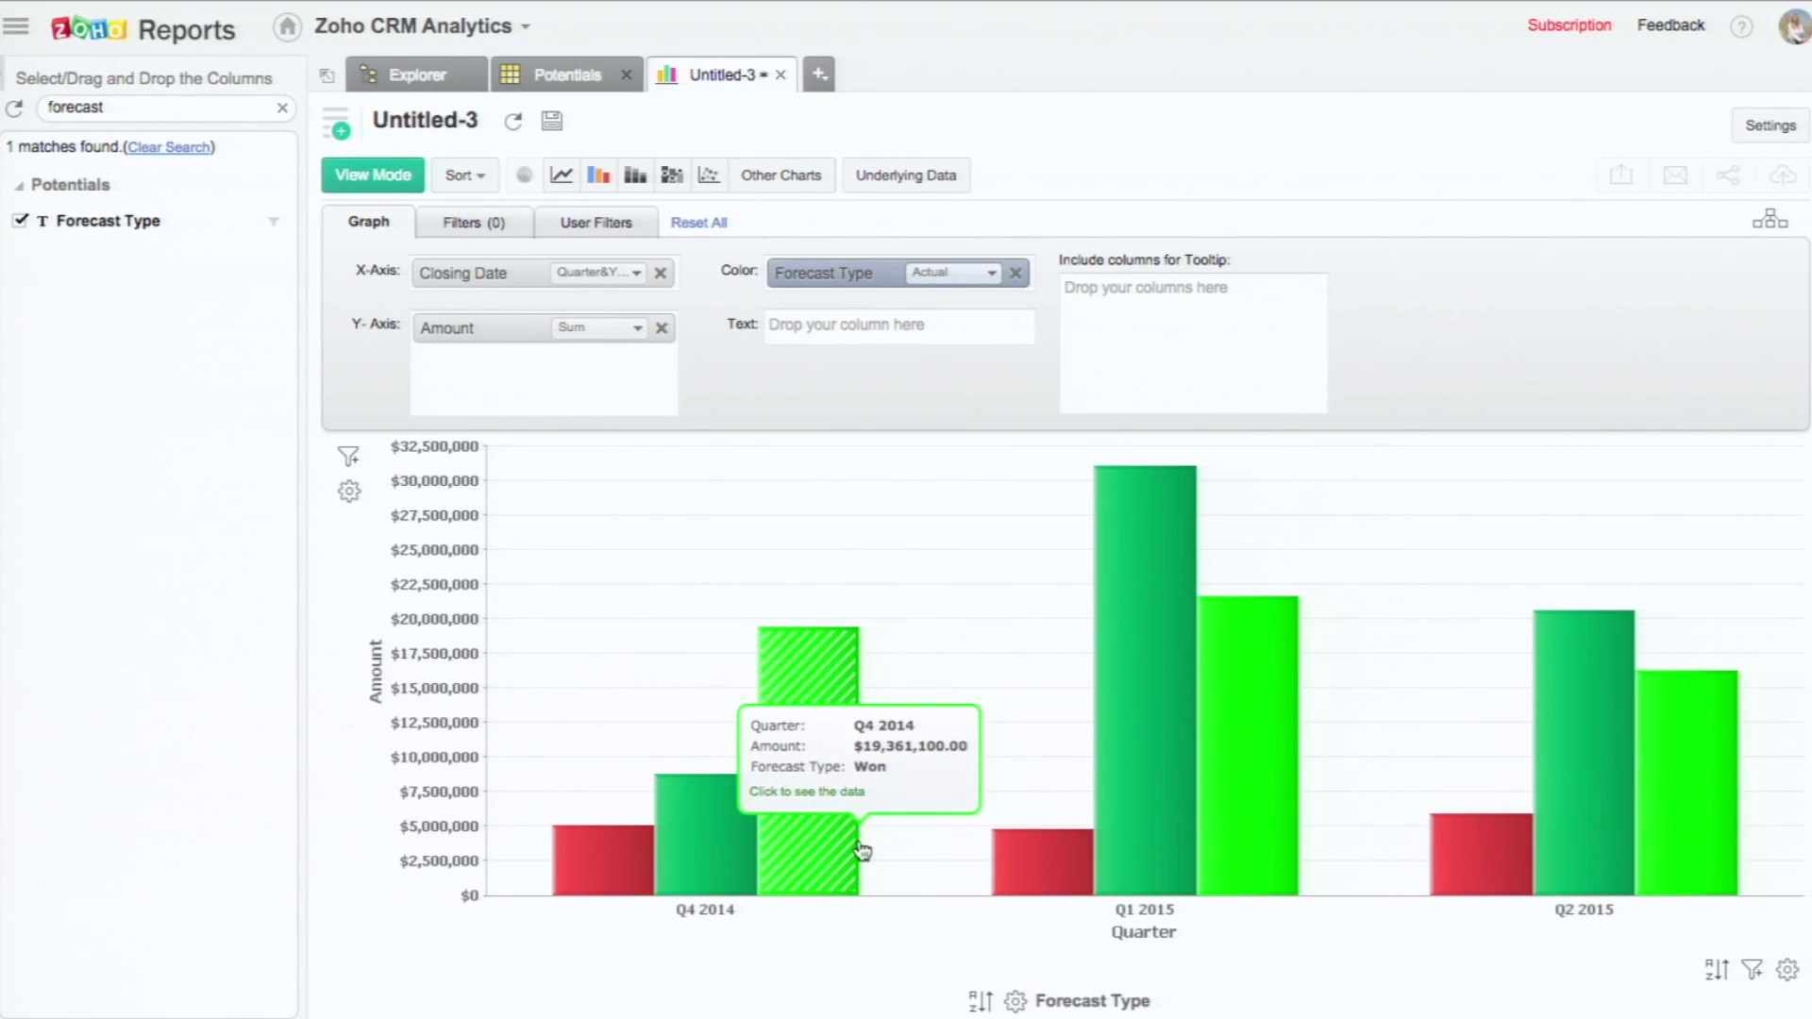
pyautogui.moveTo(1108, 870)
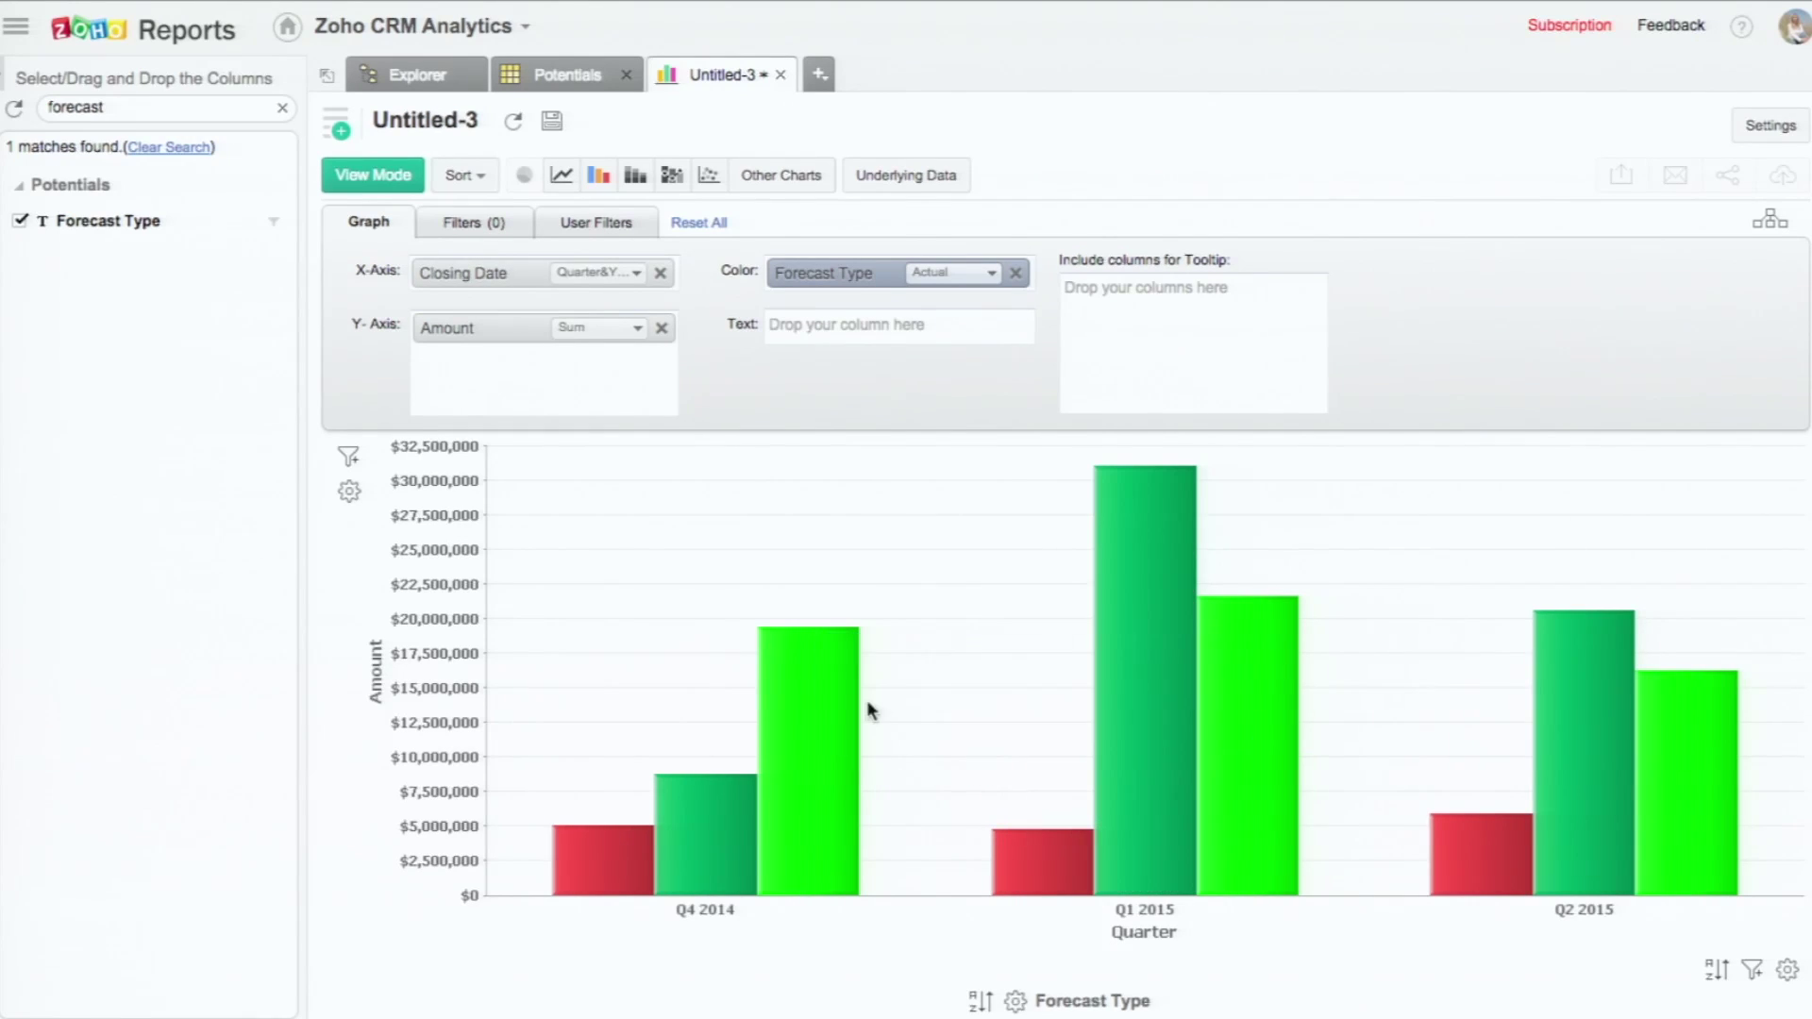
pyautogui.moveTo(764, 678)
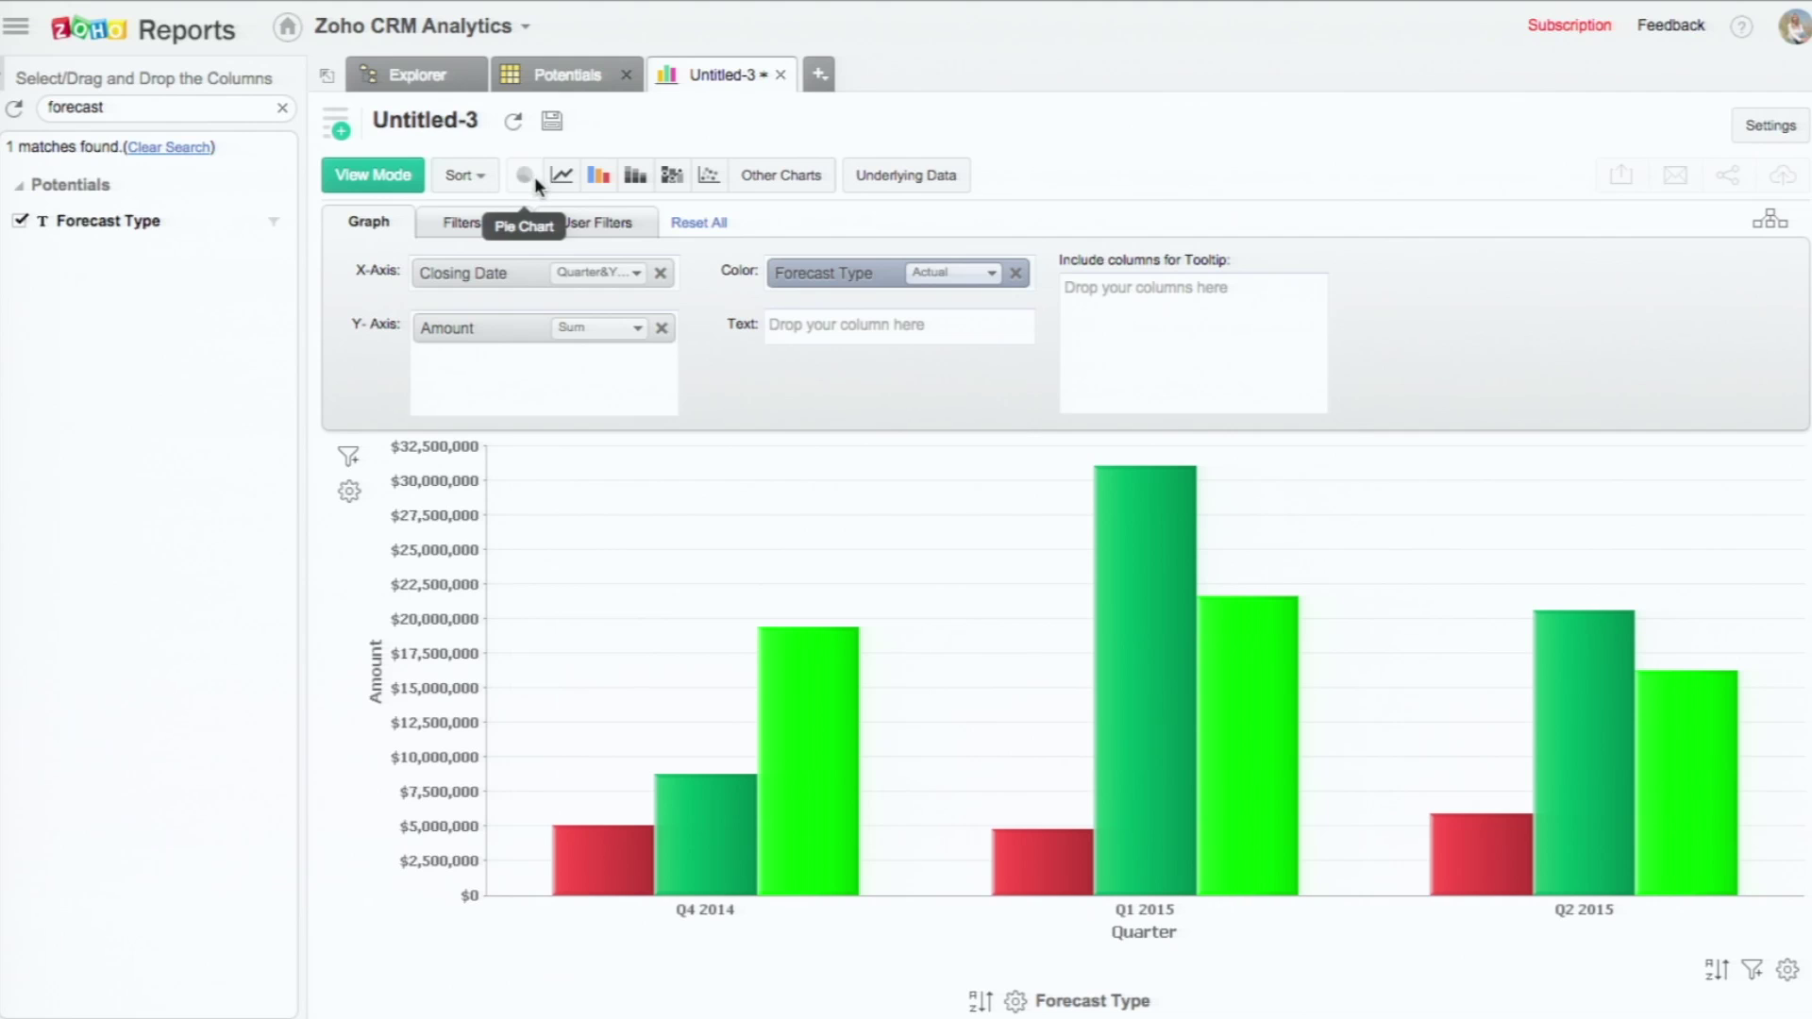
# Step: Save the chart as 'Potentials - Last 3 Qtrs' in the Zoholics (backup) folder
pyautogui.click(553, 121)
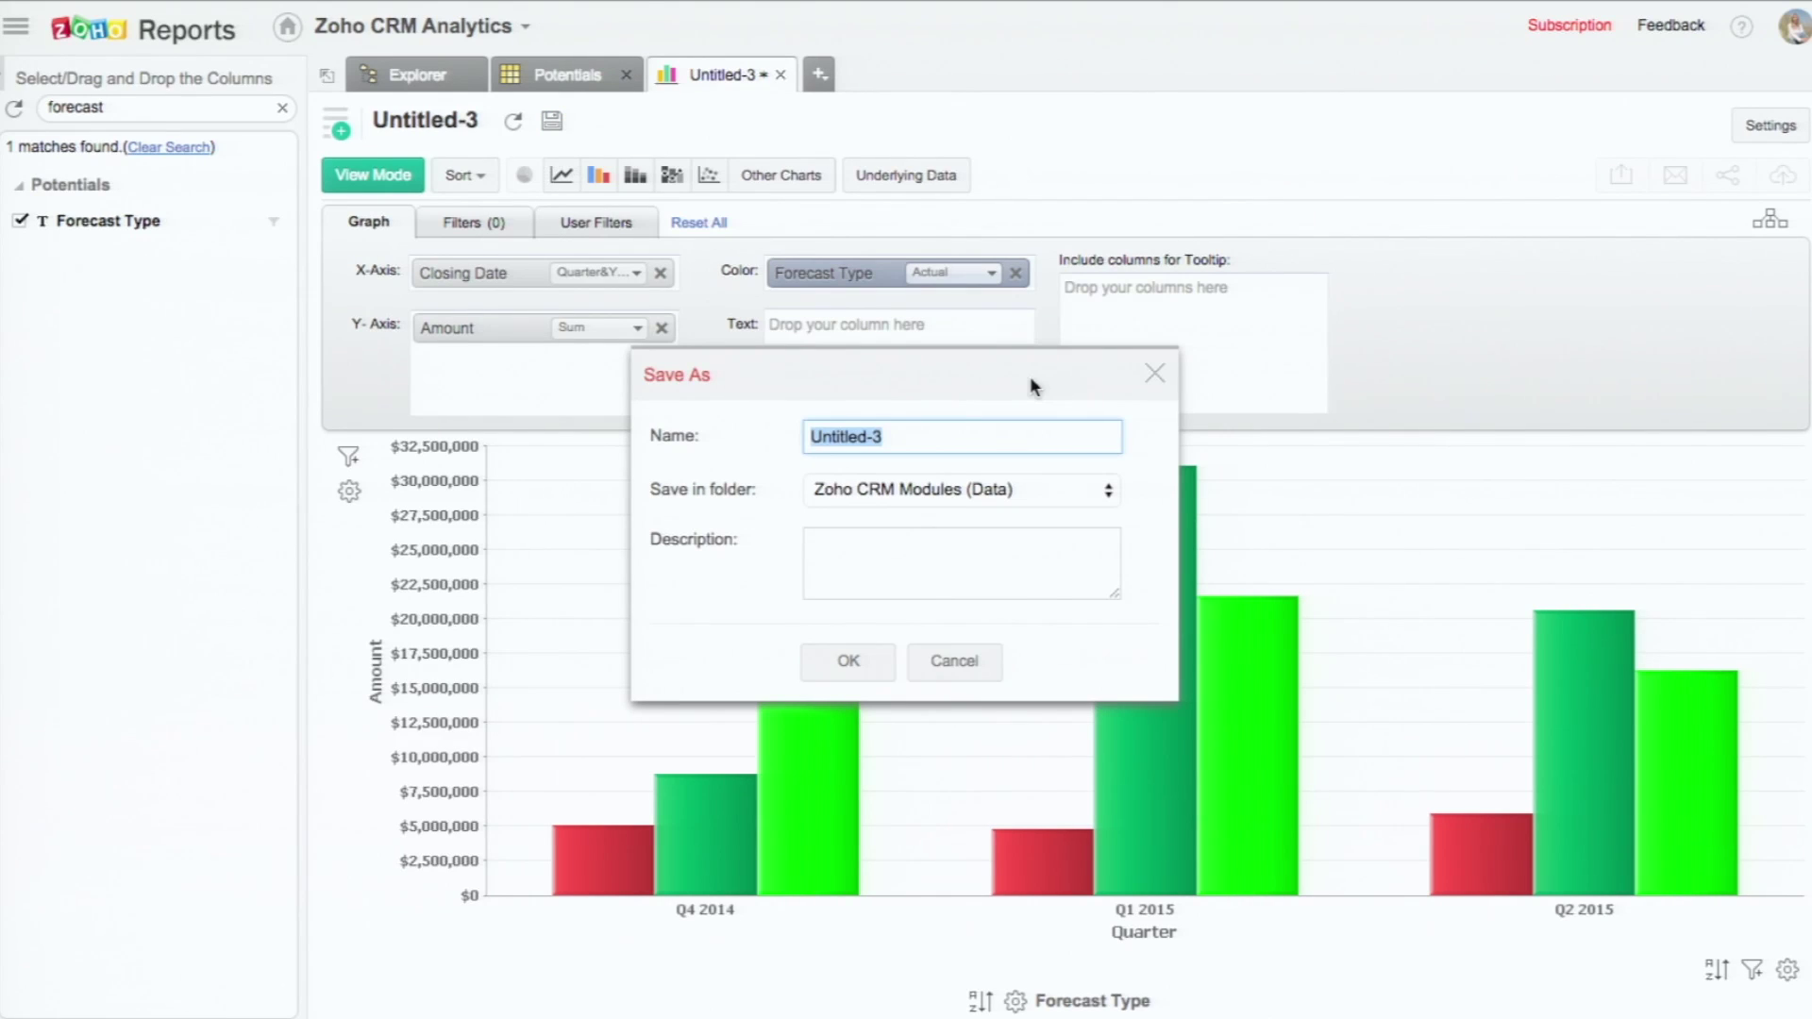
pyautogui.write('Potentials - Last 3 Qtrs')
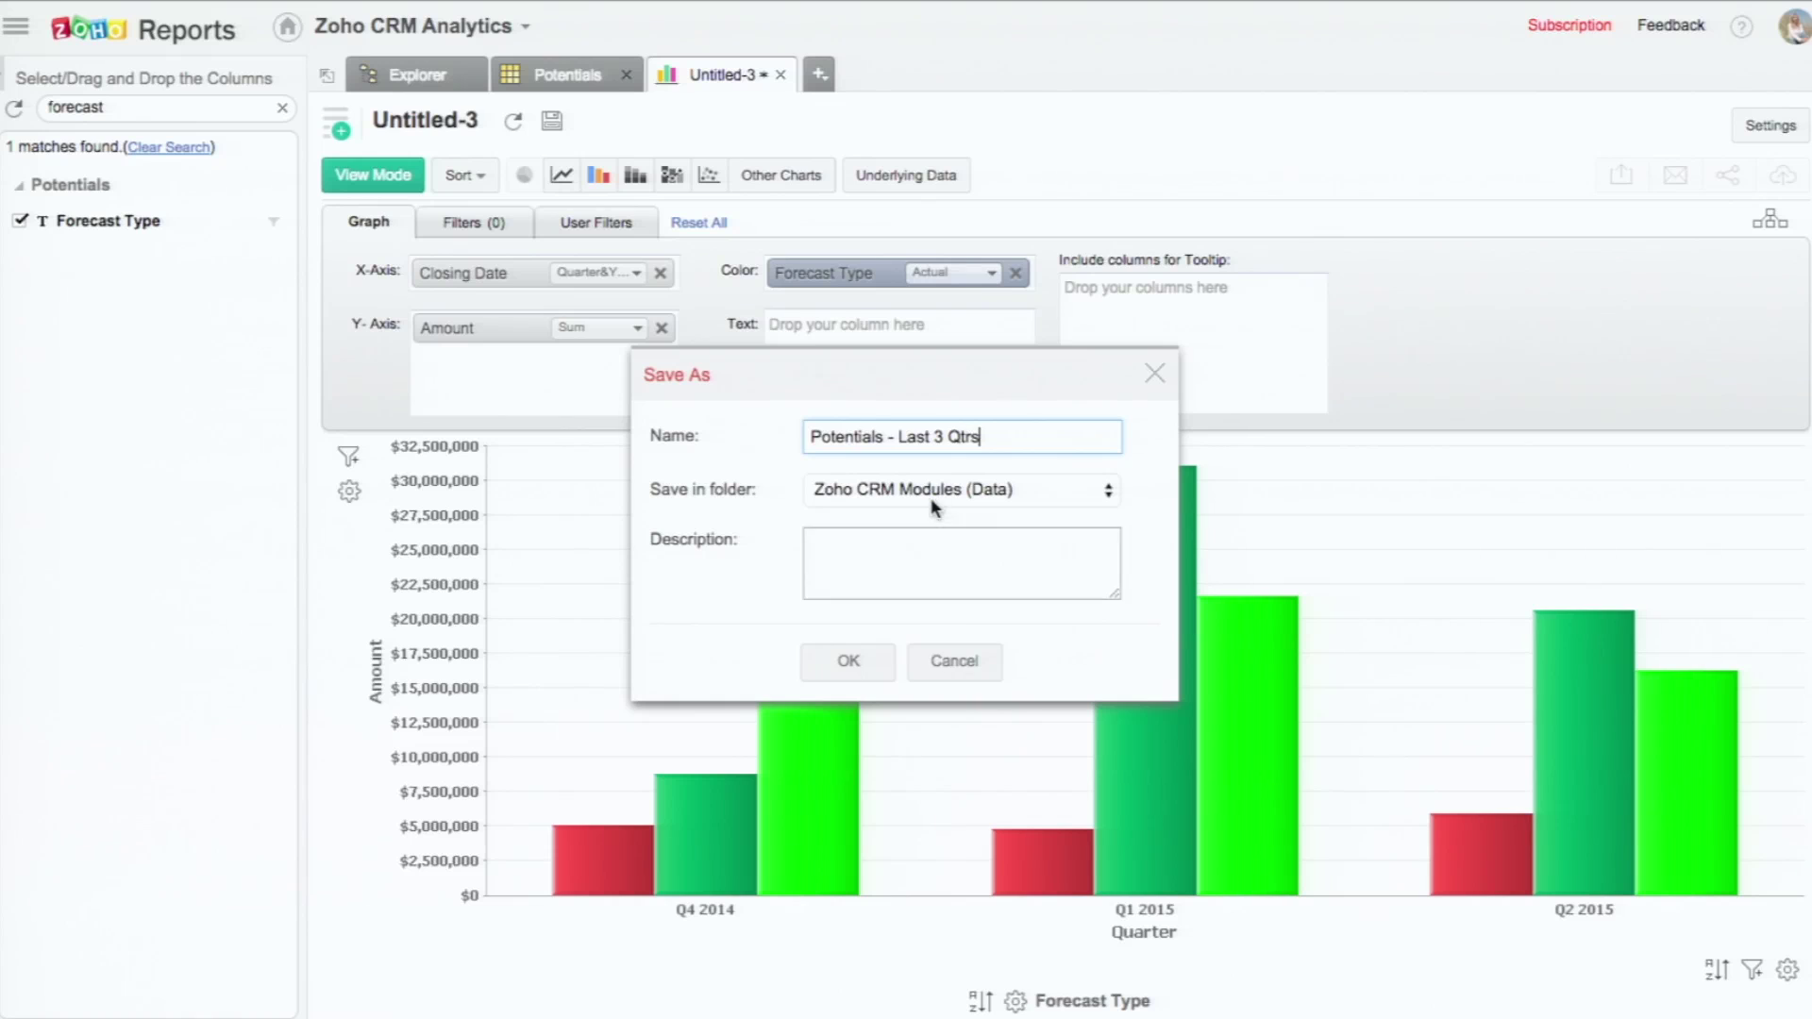
pyautogui.click(930, 499)
pyautogui.click(898, 512)
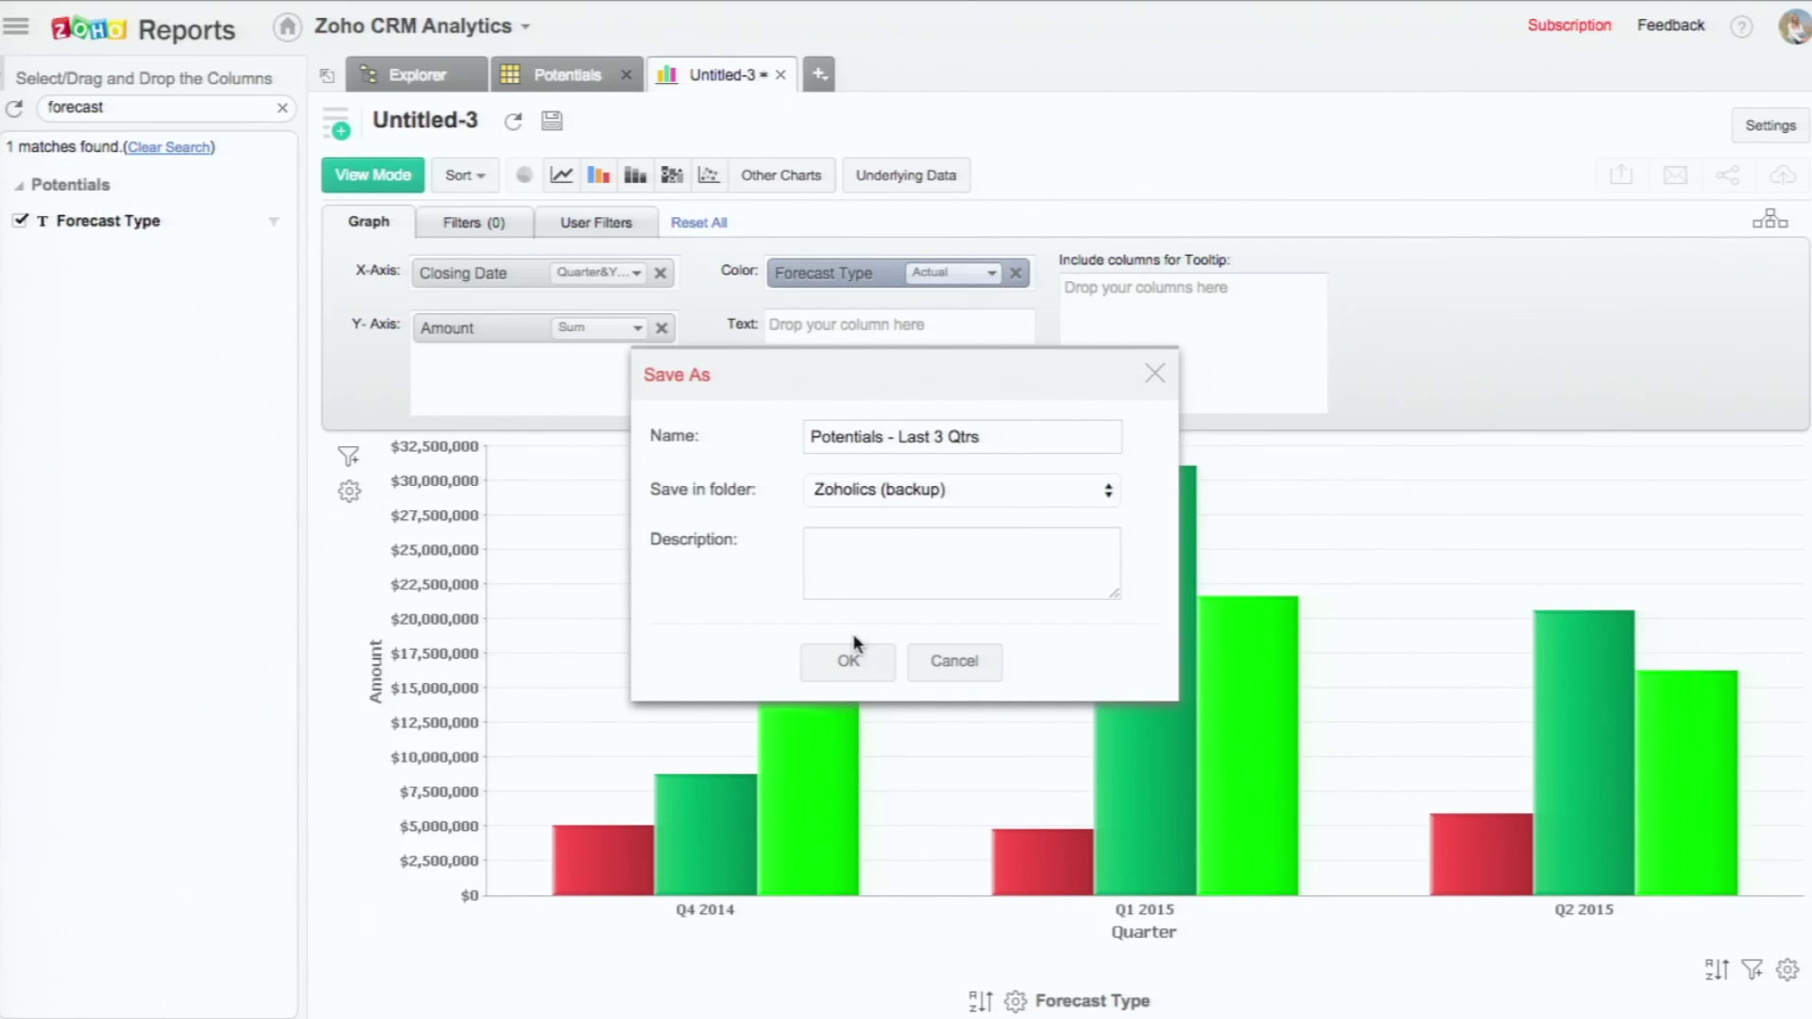
pyautogui.click(848, 660)
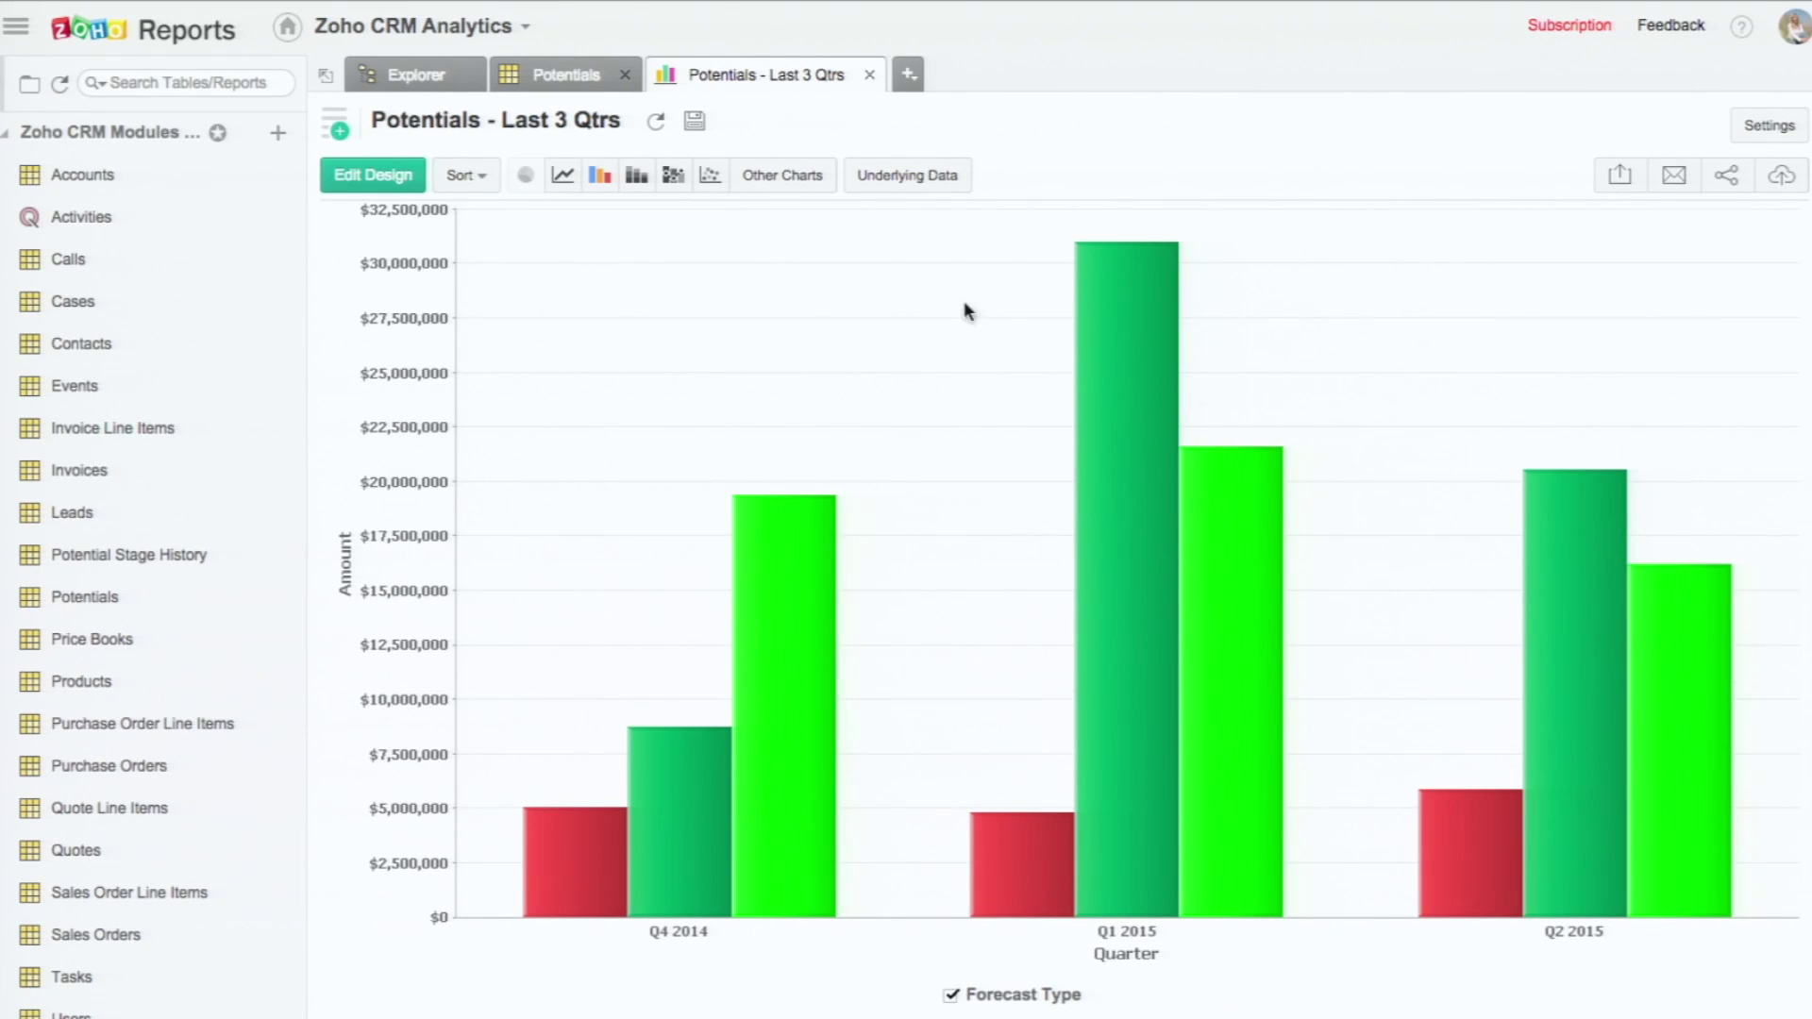
# Step: Drill the chart from Q1 2015 Open into months, then Feb 2015 weeks, then W06 2015 days
pyautogui.click(1126, 359)
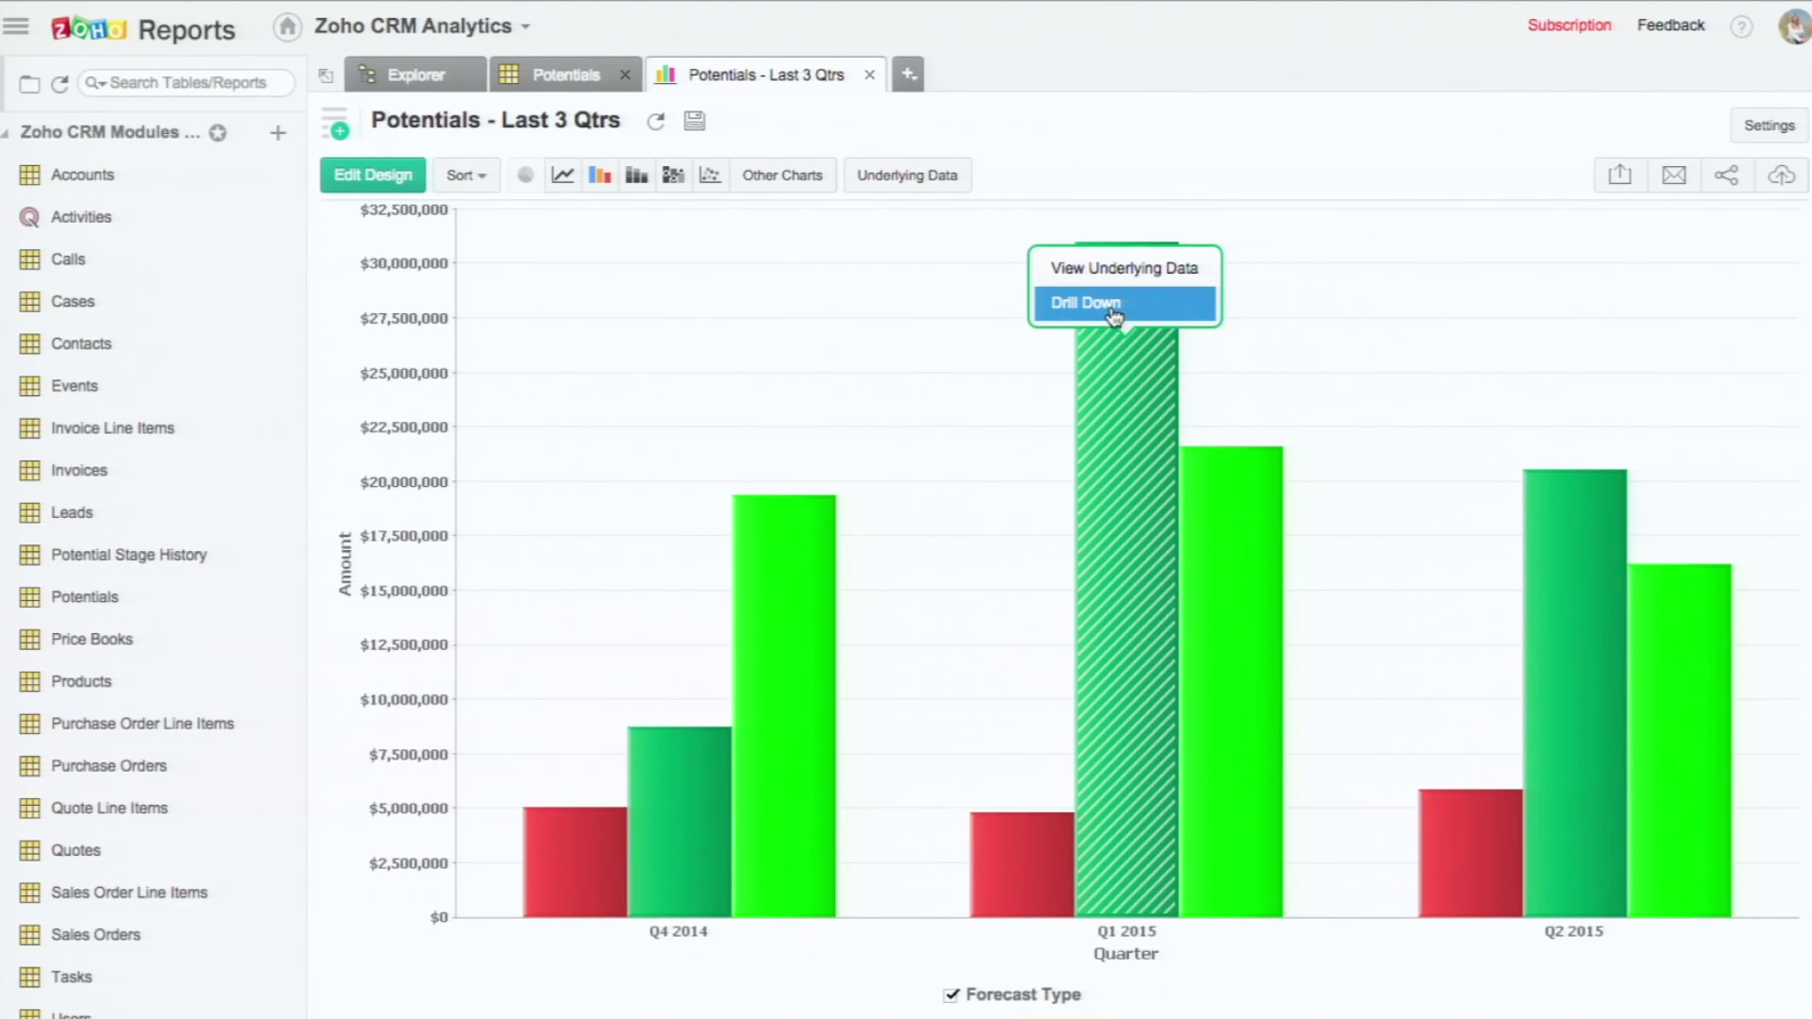
pyautogui.click(1115, 315)
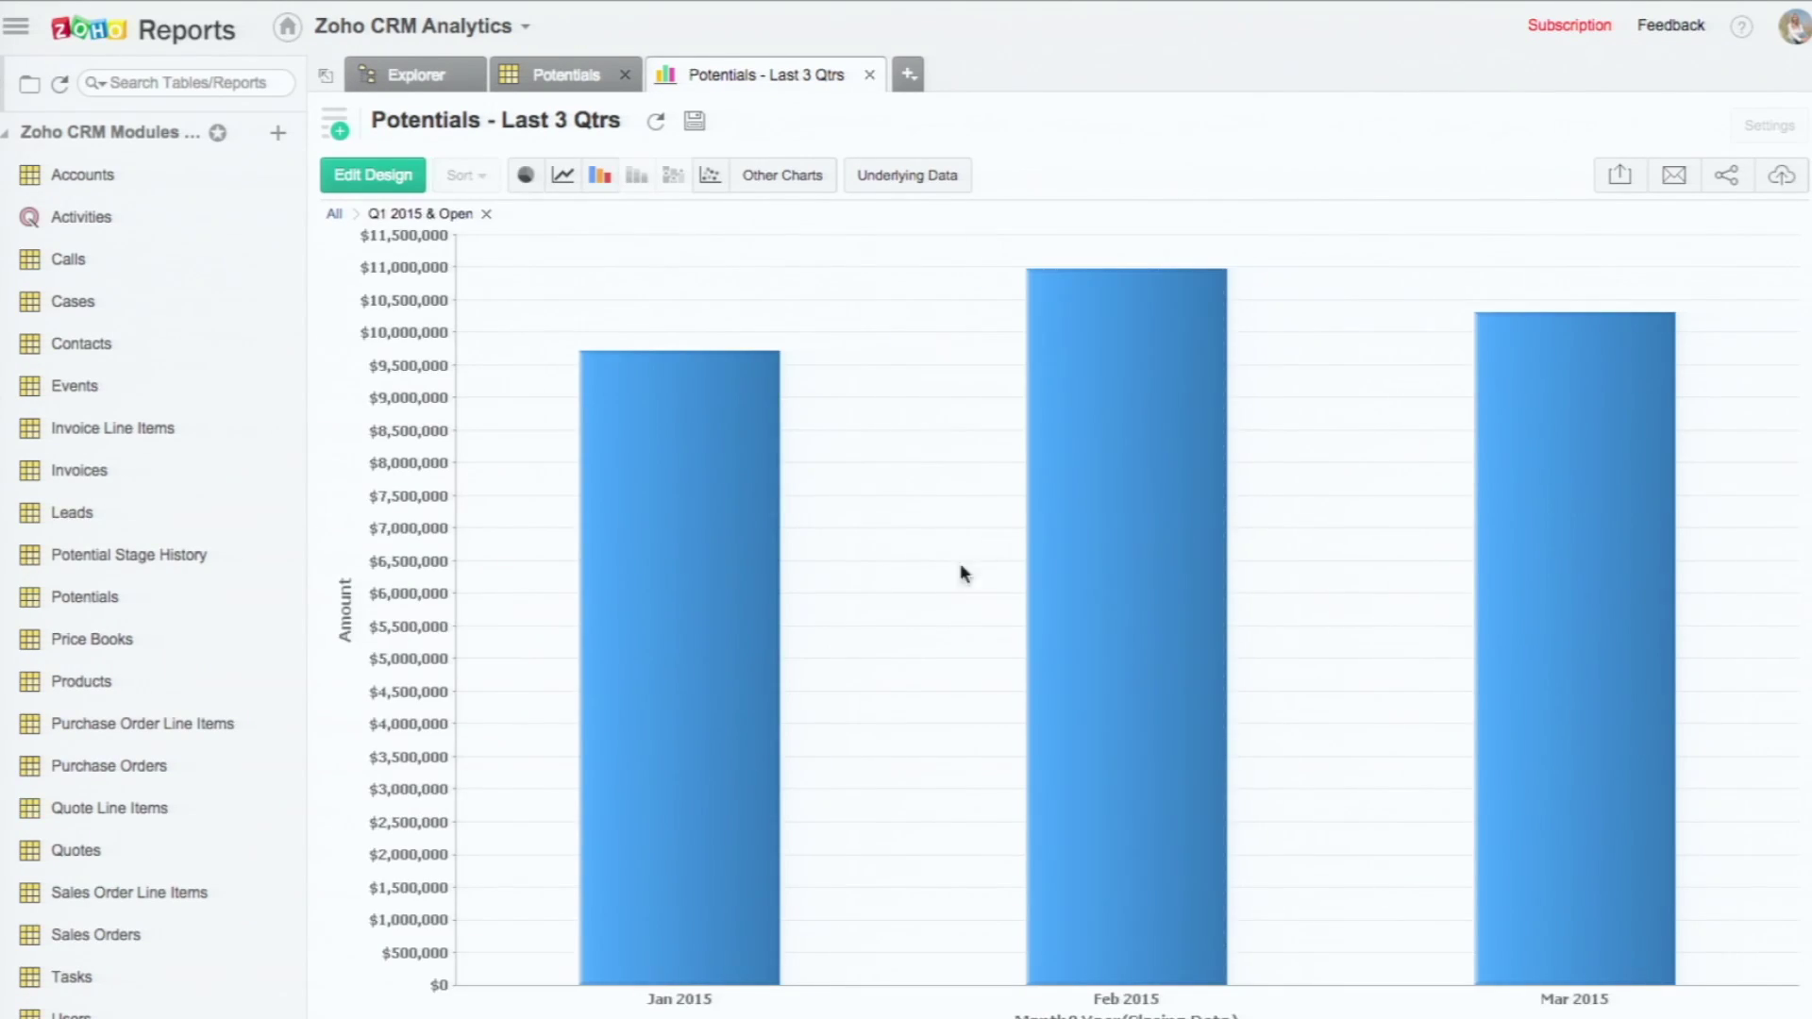
pyautogui.click(1155, 534)
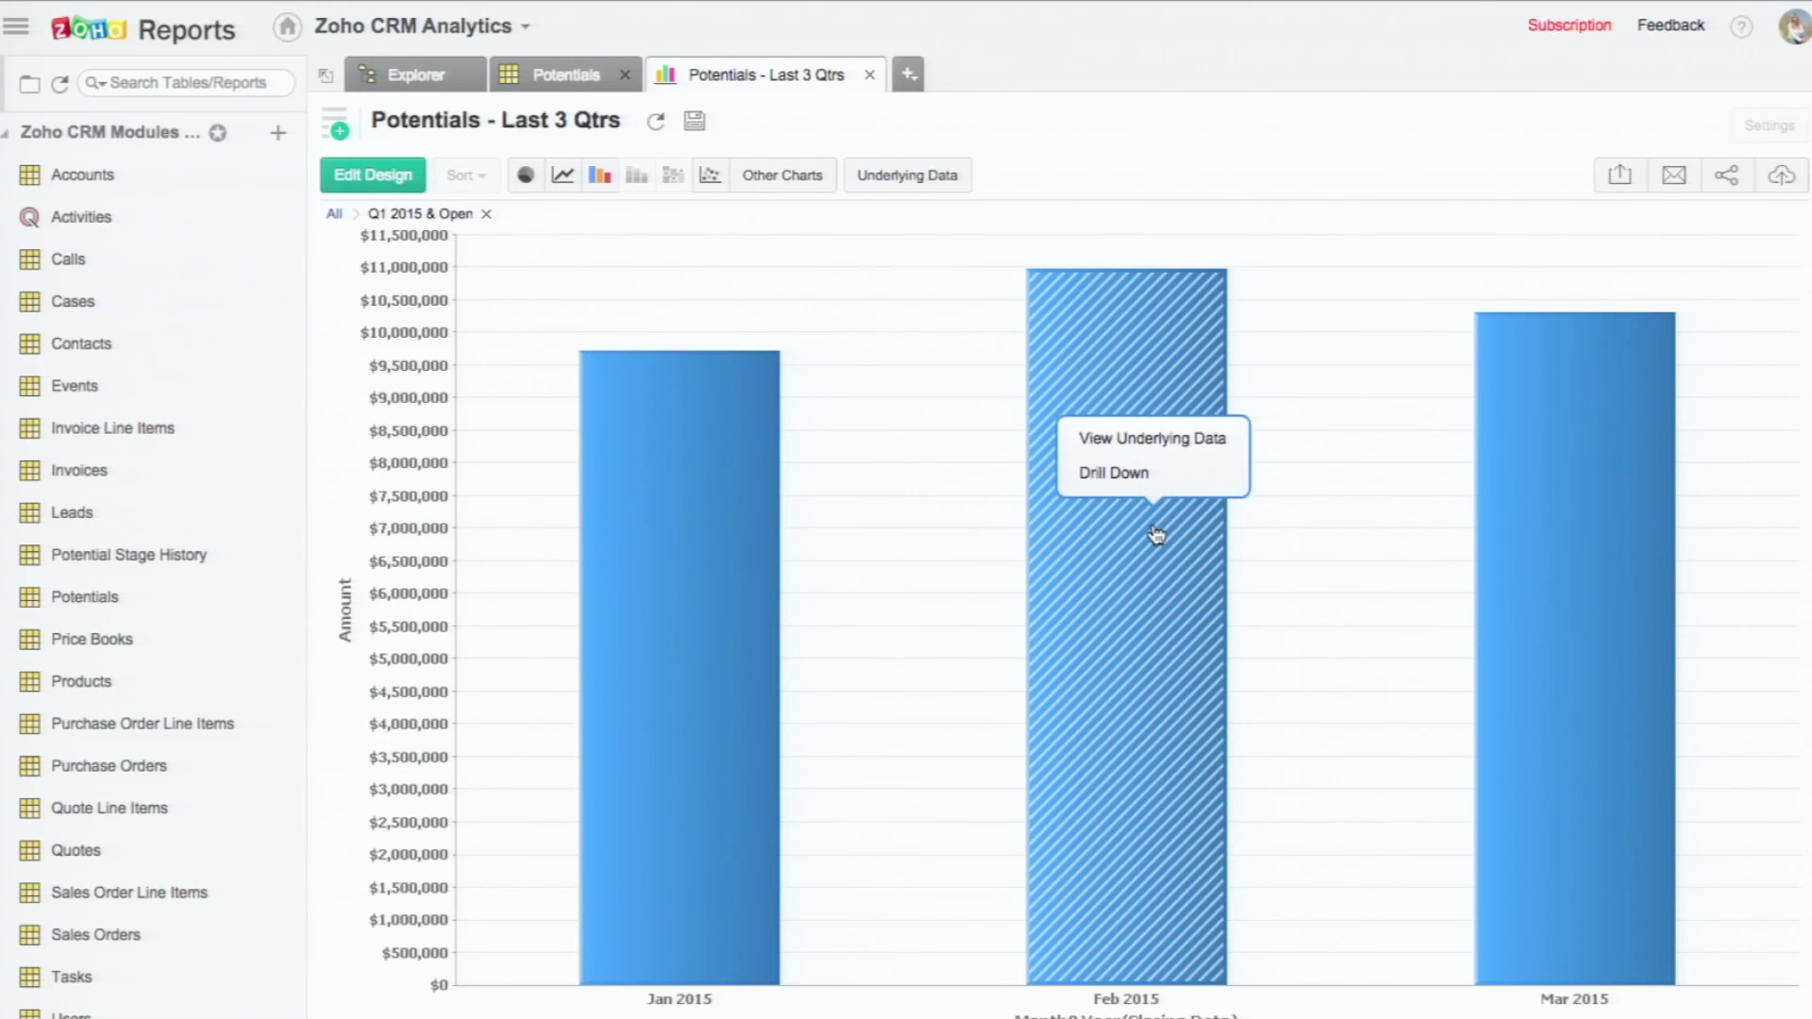
pyautogui.click(1132, 469)
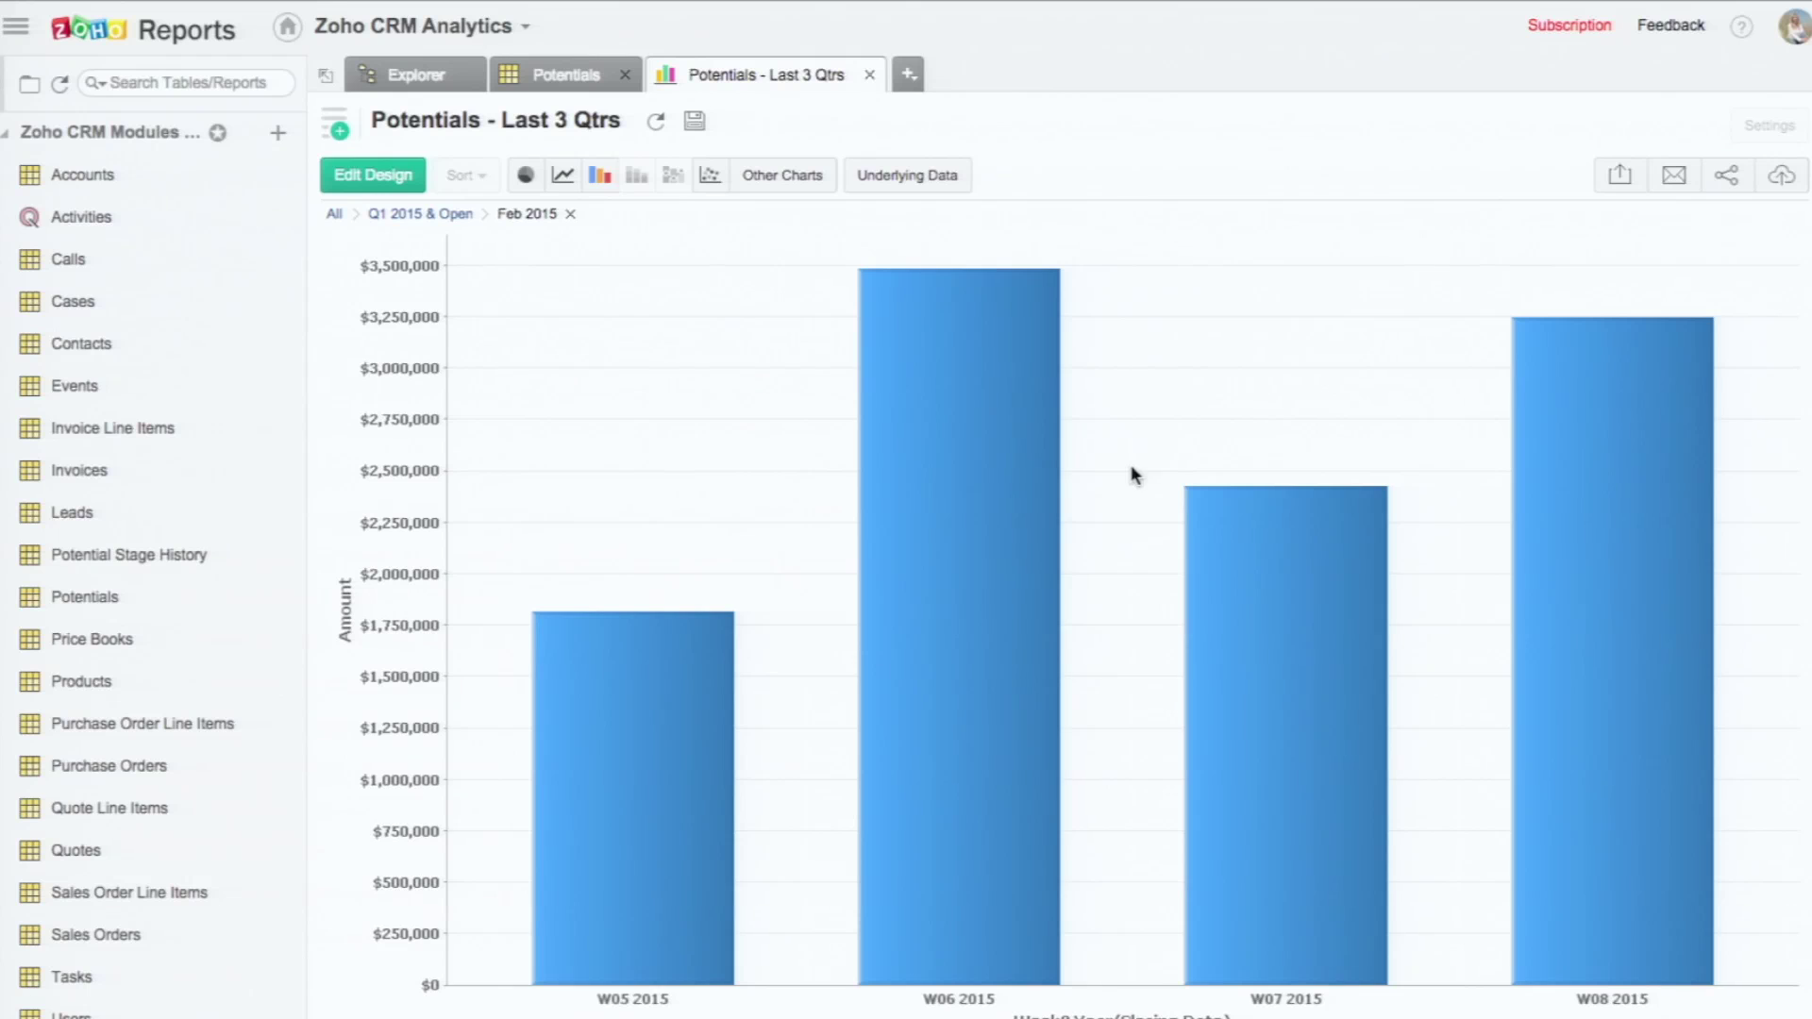
pyautogui.click(968, 503)
pyautogui.click(962, 449)
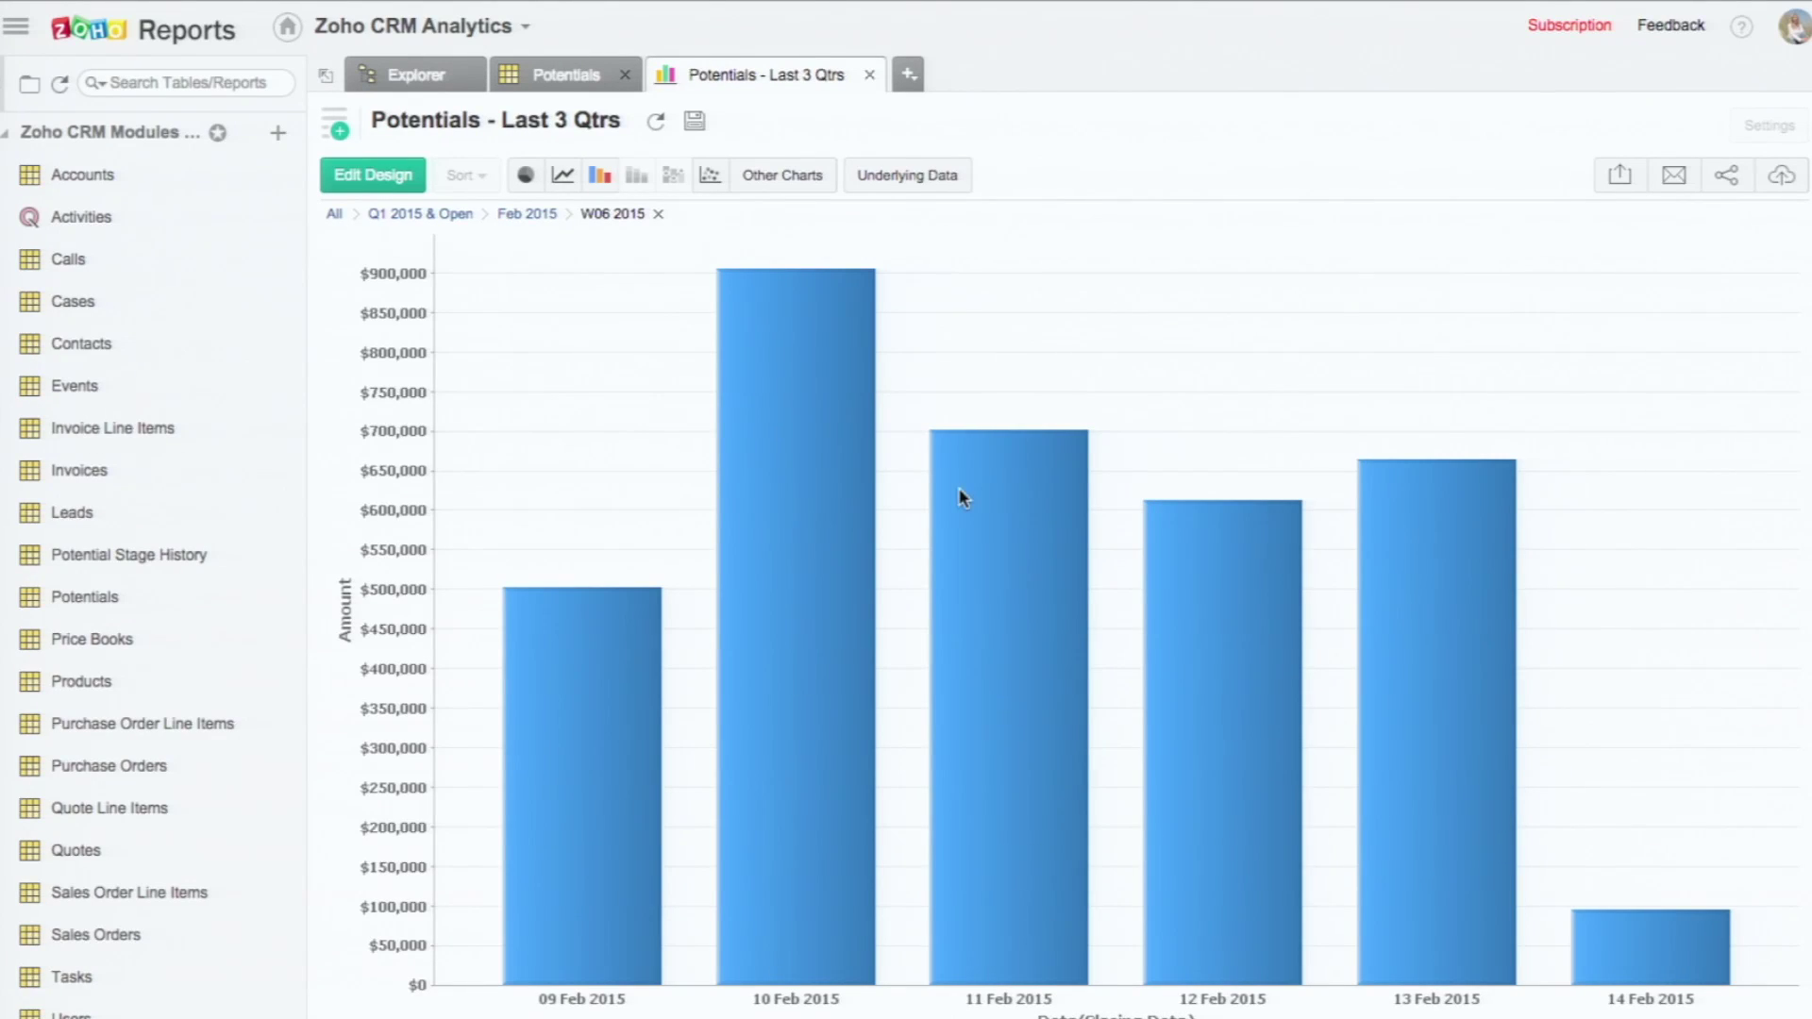
# Step: Drill back up from W06 2015 and Feb 2015 to the quarterly Forecast Type overview
pyautogui.click(658, 214)
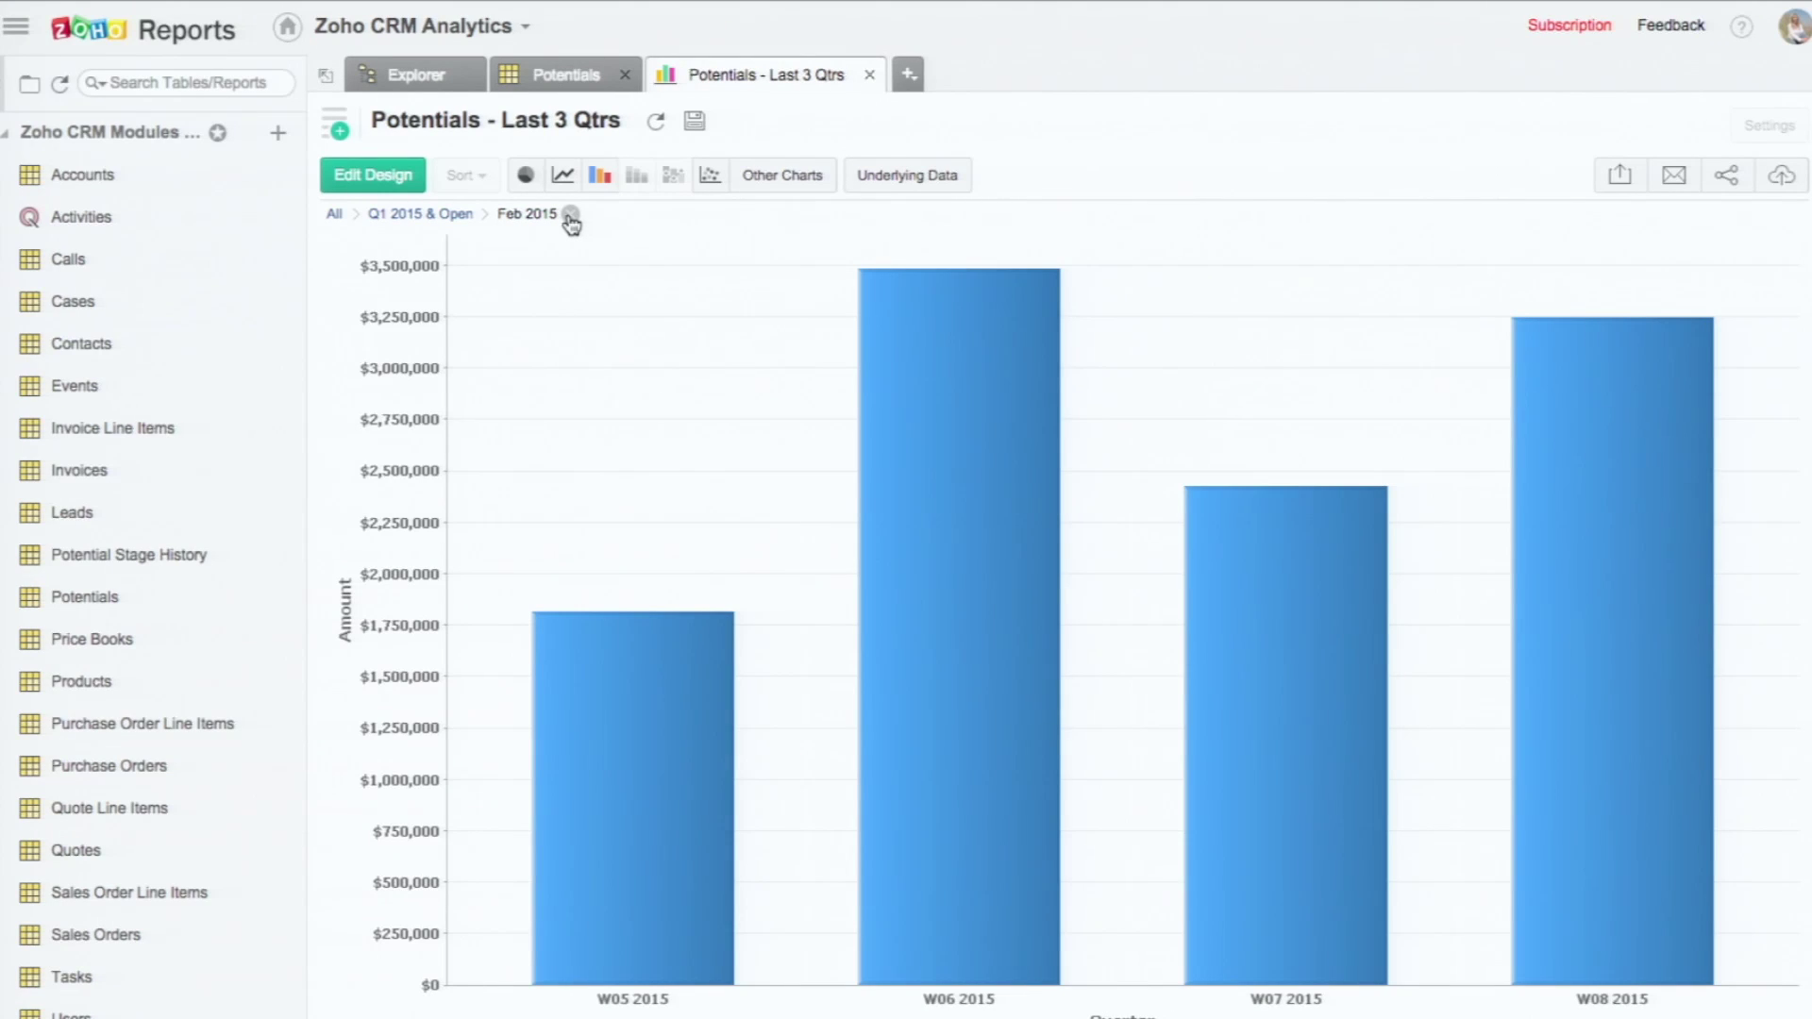
pyautogui.click(570, 216)
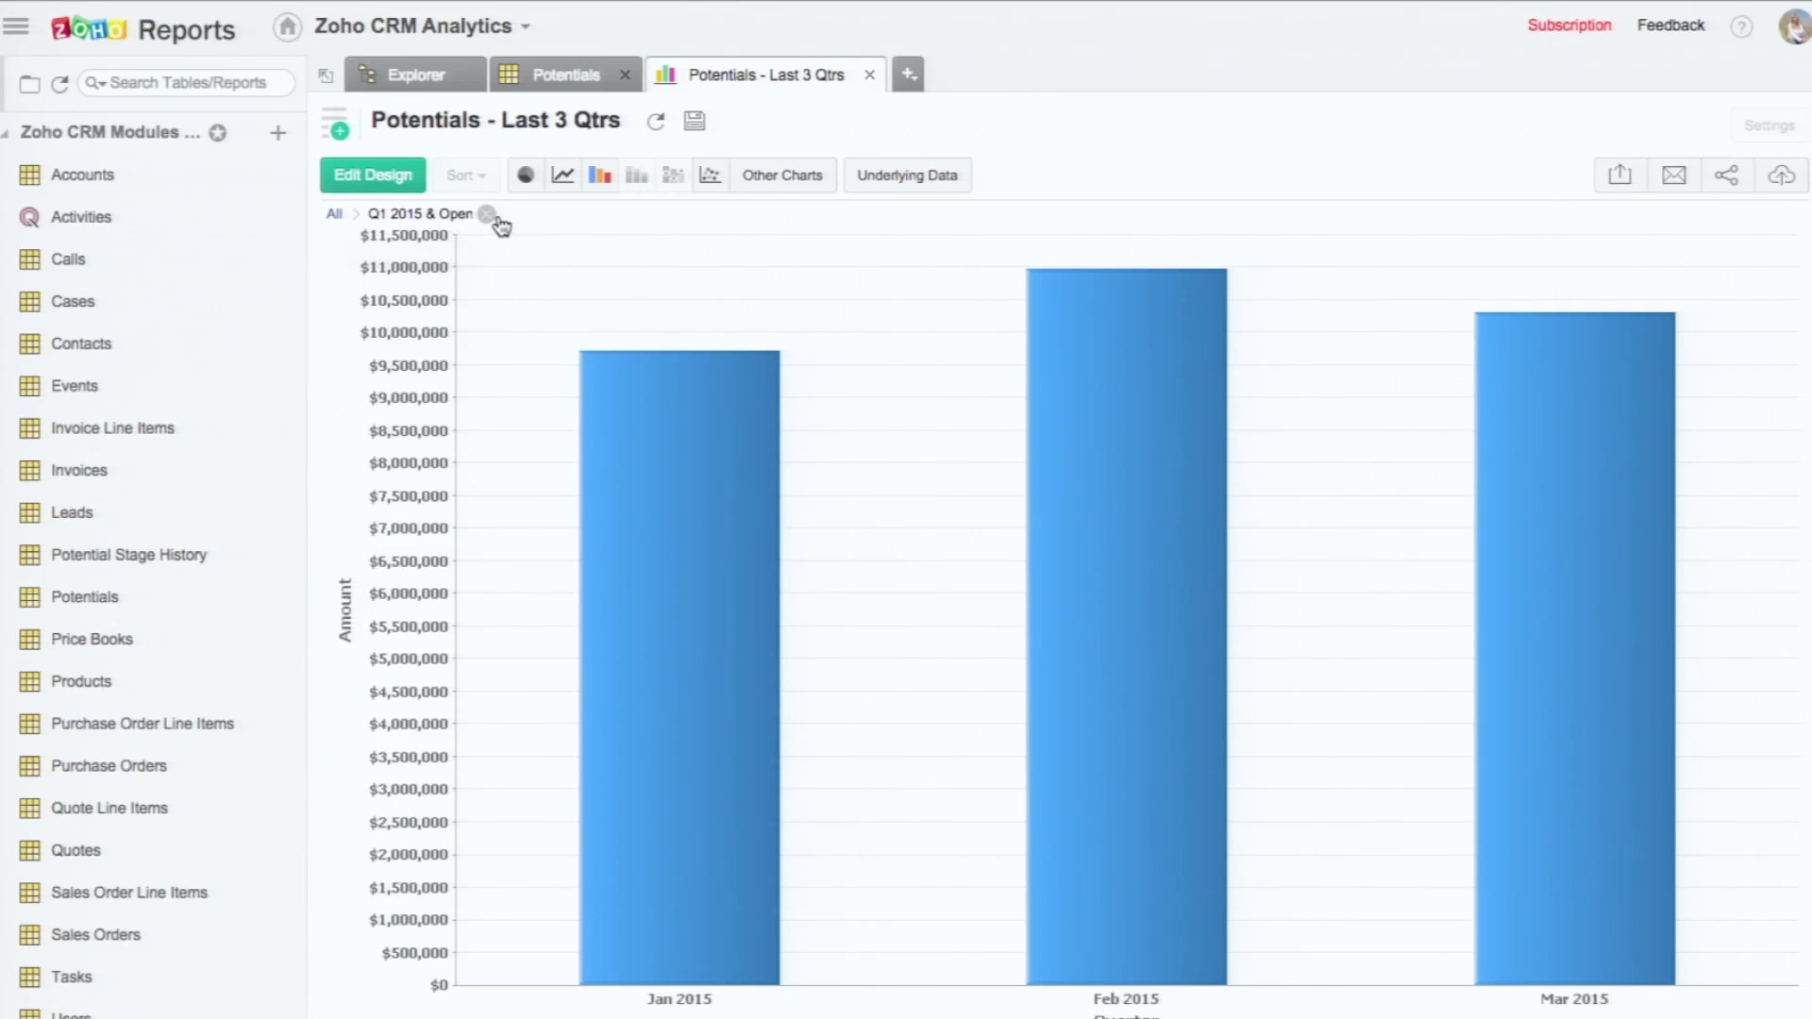
pyautogui.click(486, 215)
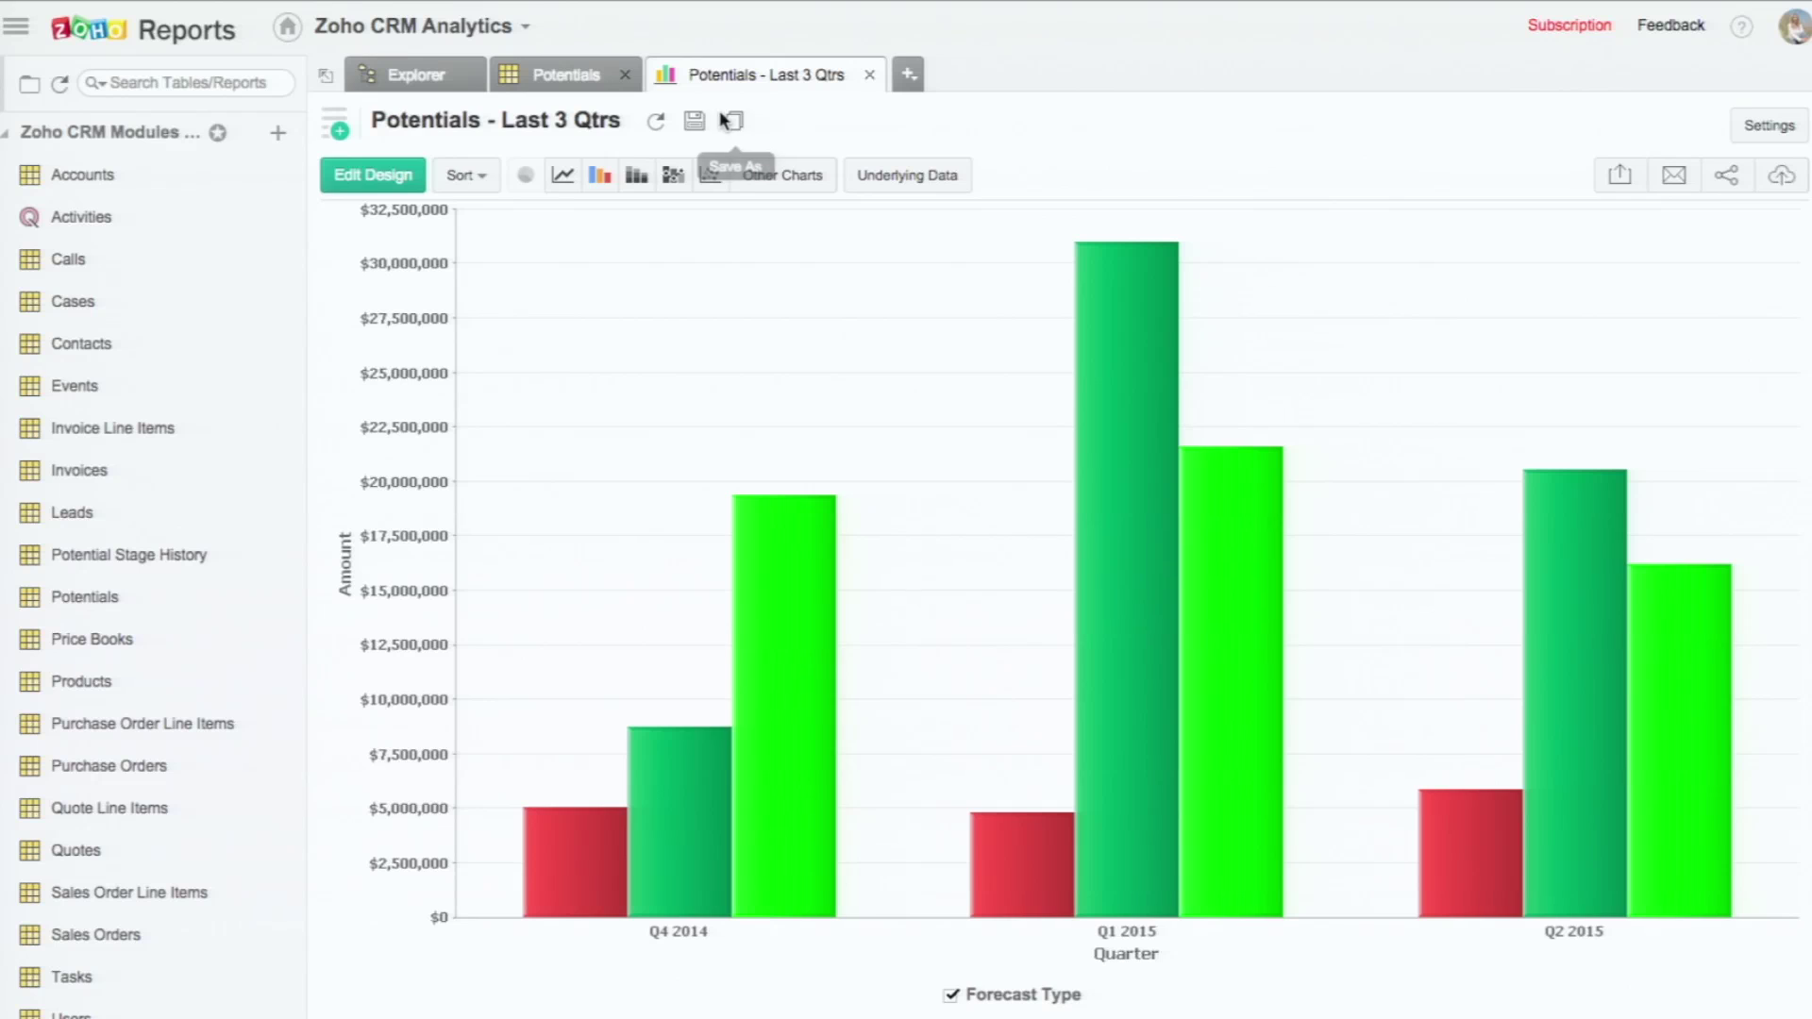
# Step: Create a new pivot view, Untitled-3, from the New report-type list
pyautogui.click(336, 130)
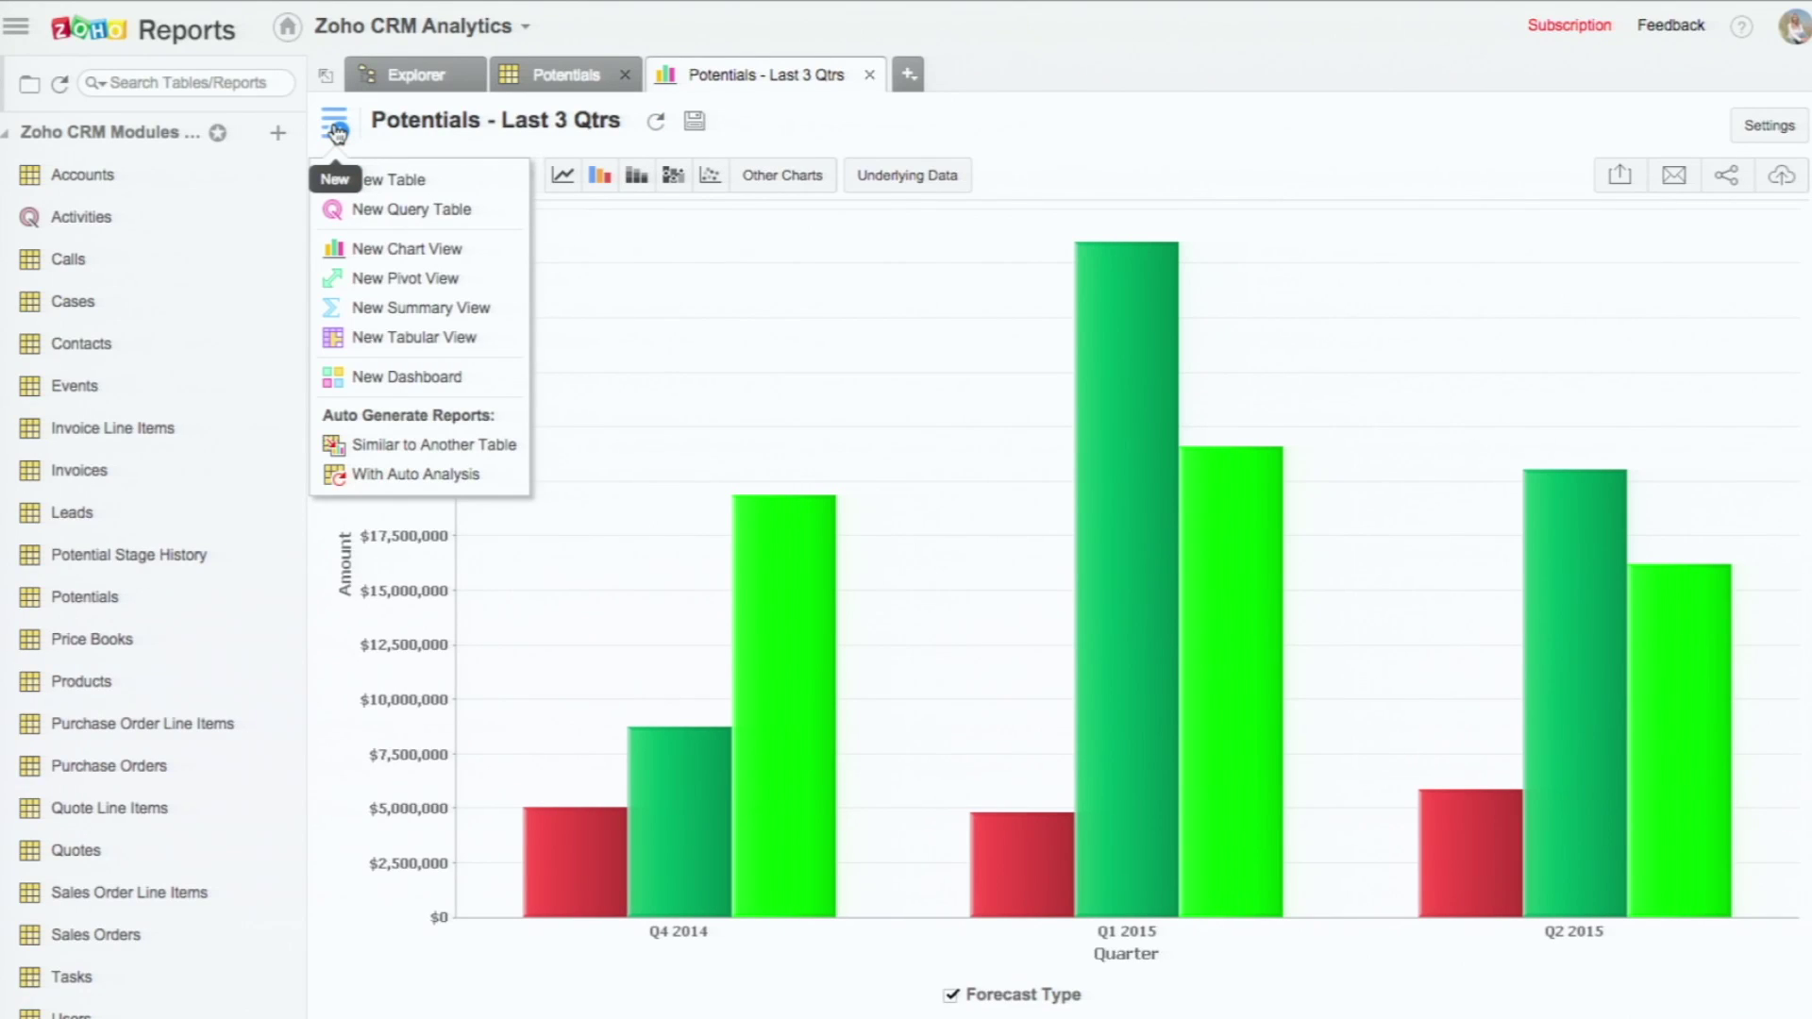
pyautogui.click(367, 283)
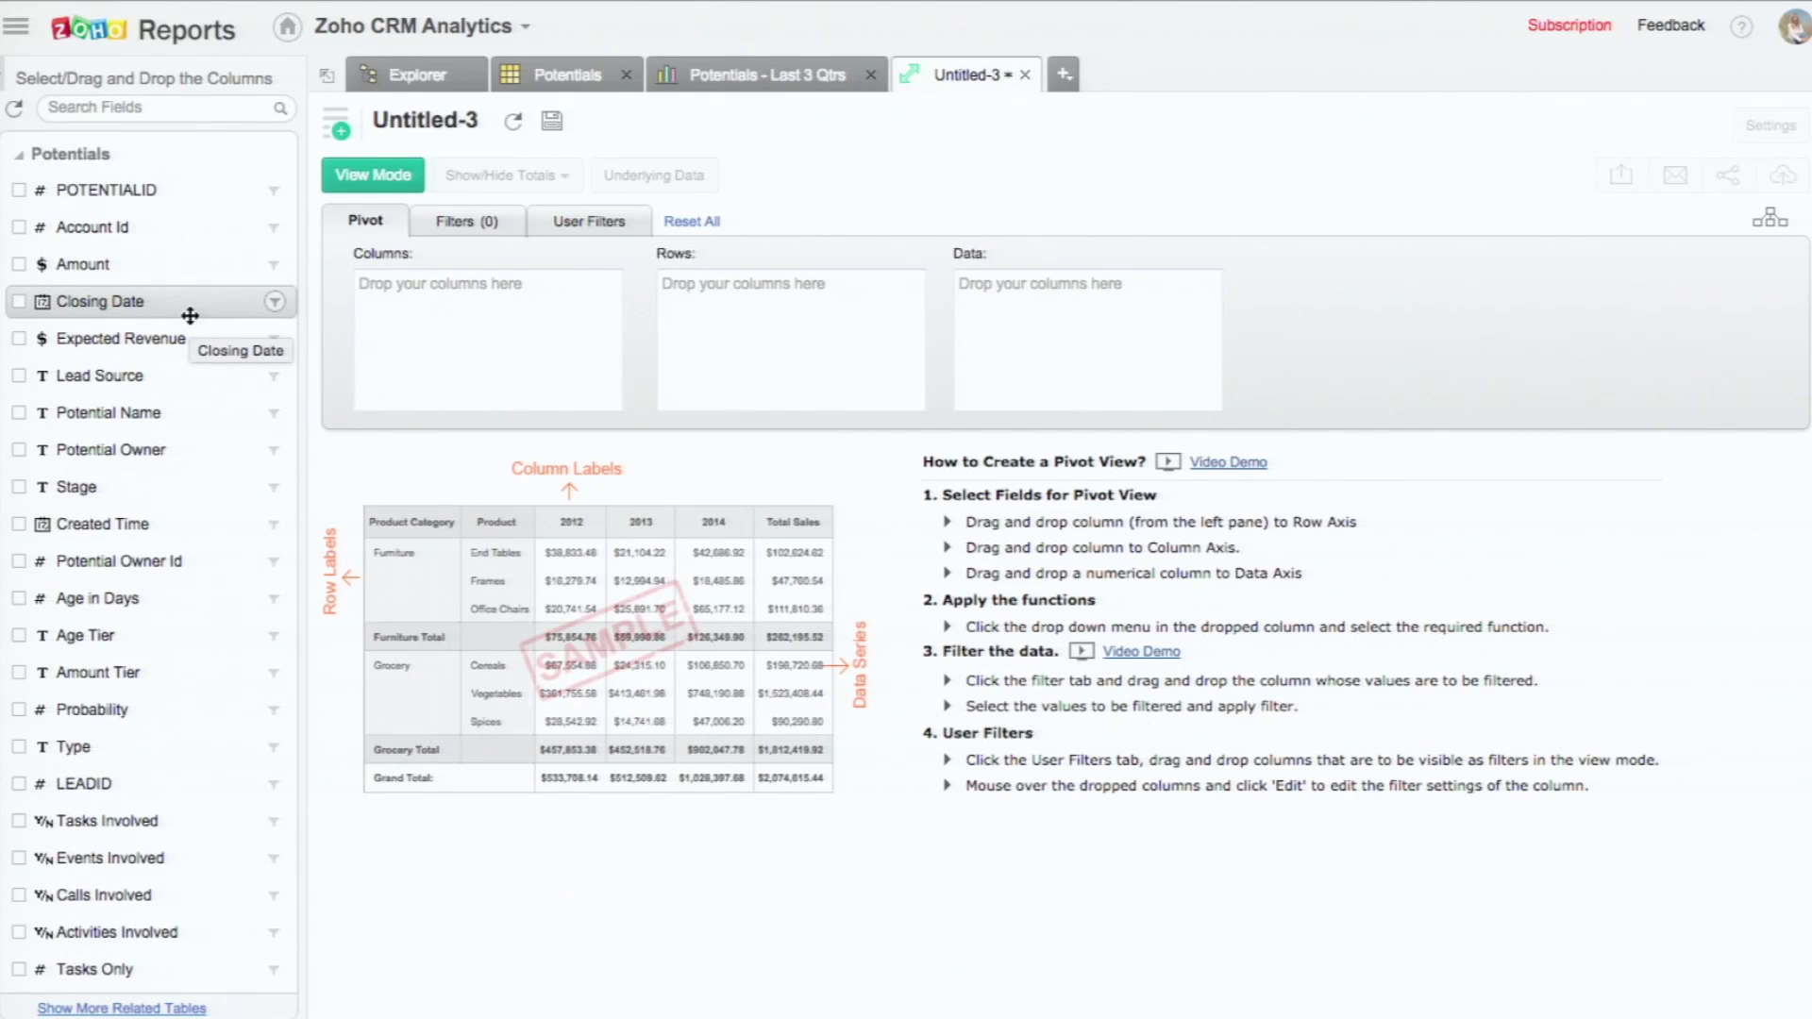
# Step: Add Closing Date grouped by quarter and year, then Won Amount as data, and generate the pivot
pyautogui.moveTo(189, 315); pyautogui.dragTo(877, 317)
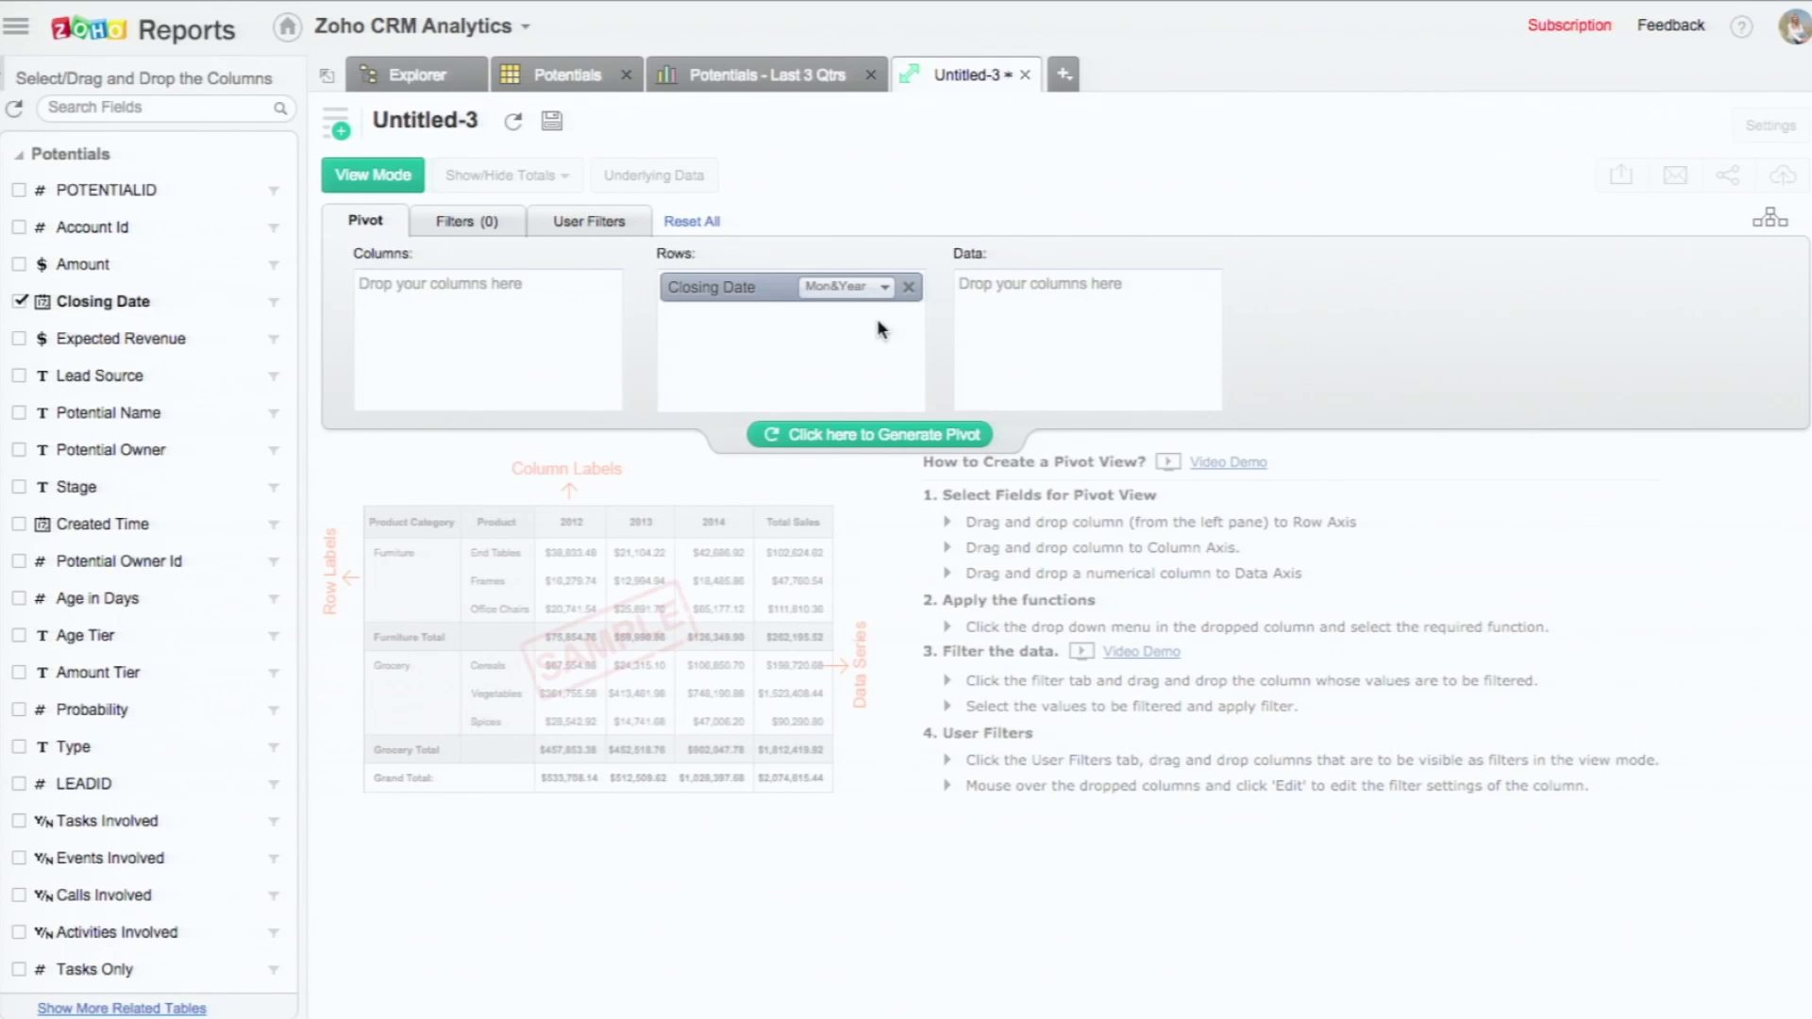
pyautogui.click(861, 298)
pyautogui.click(858, 419)
pyautogui.click(789, 438)
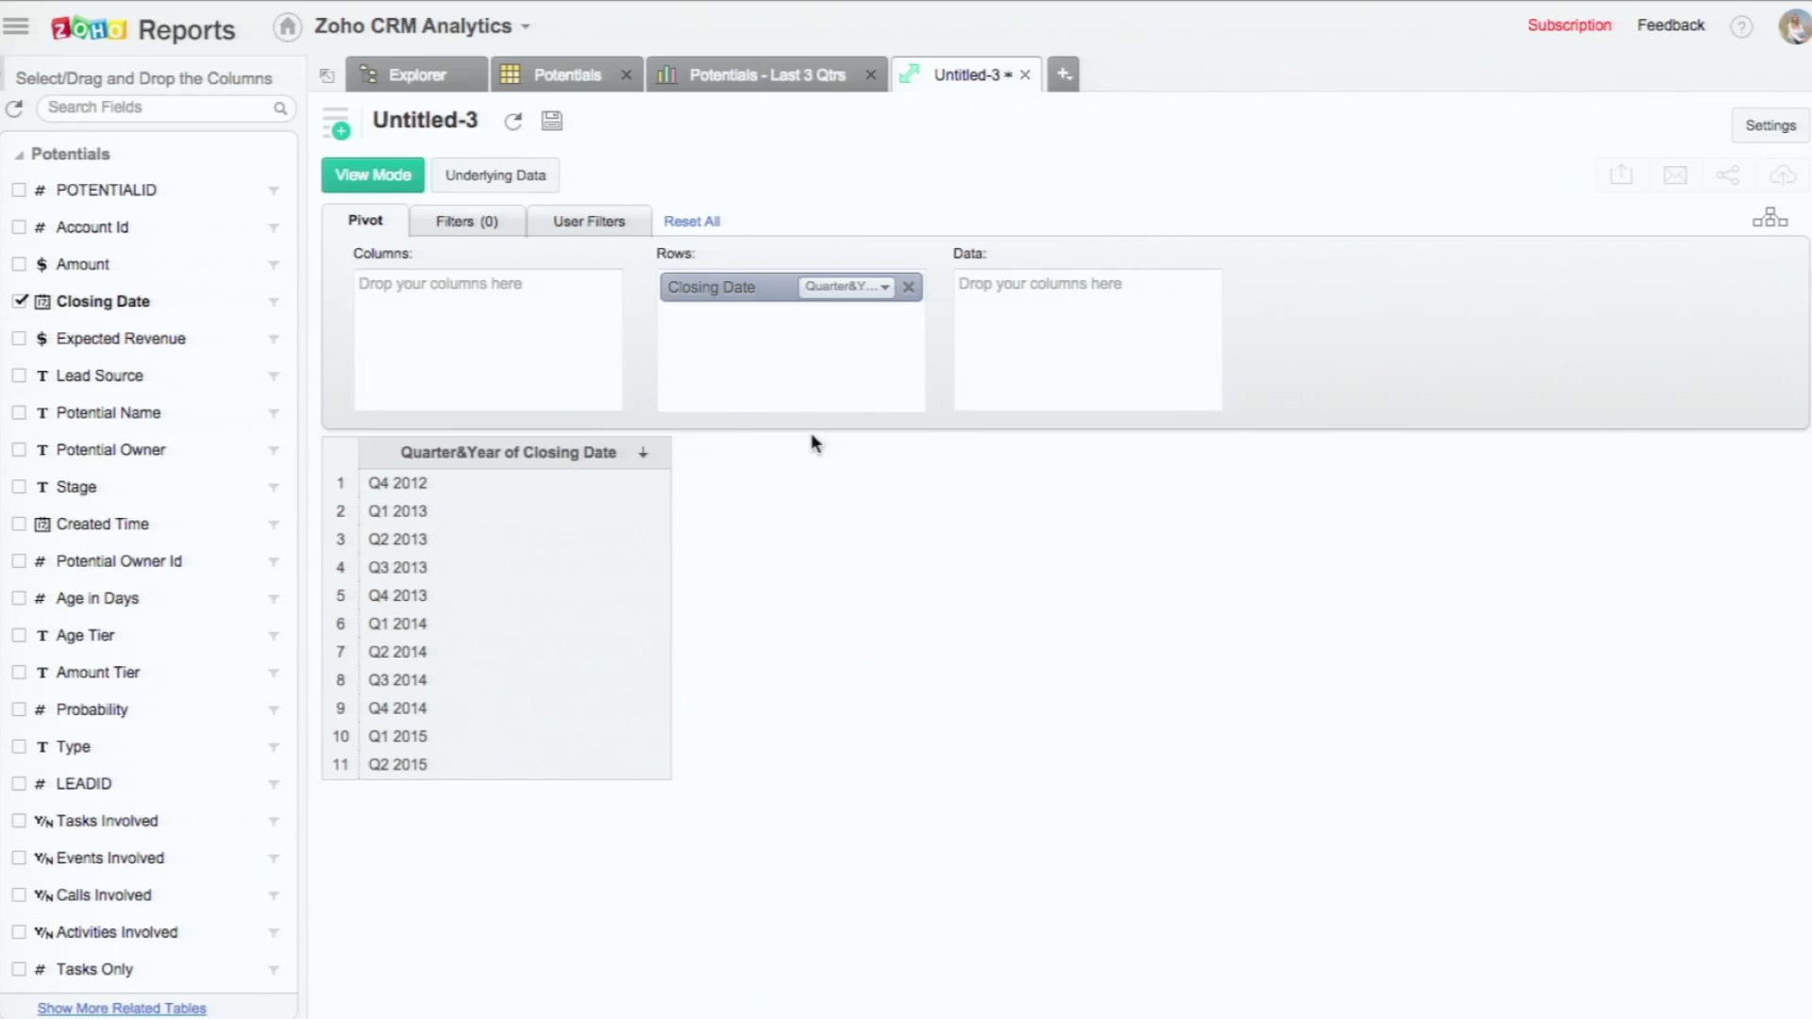
pyautogui.click(91, 109)
pyautogui.write('won')
pyautogui.click(133, 335)
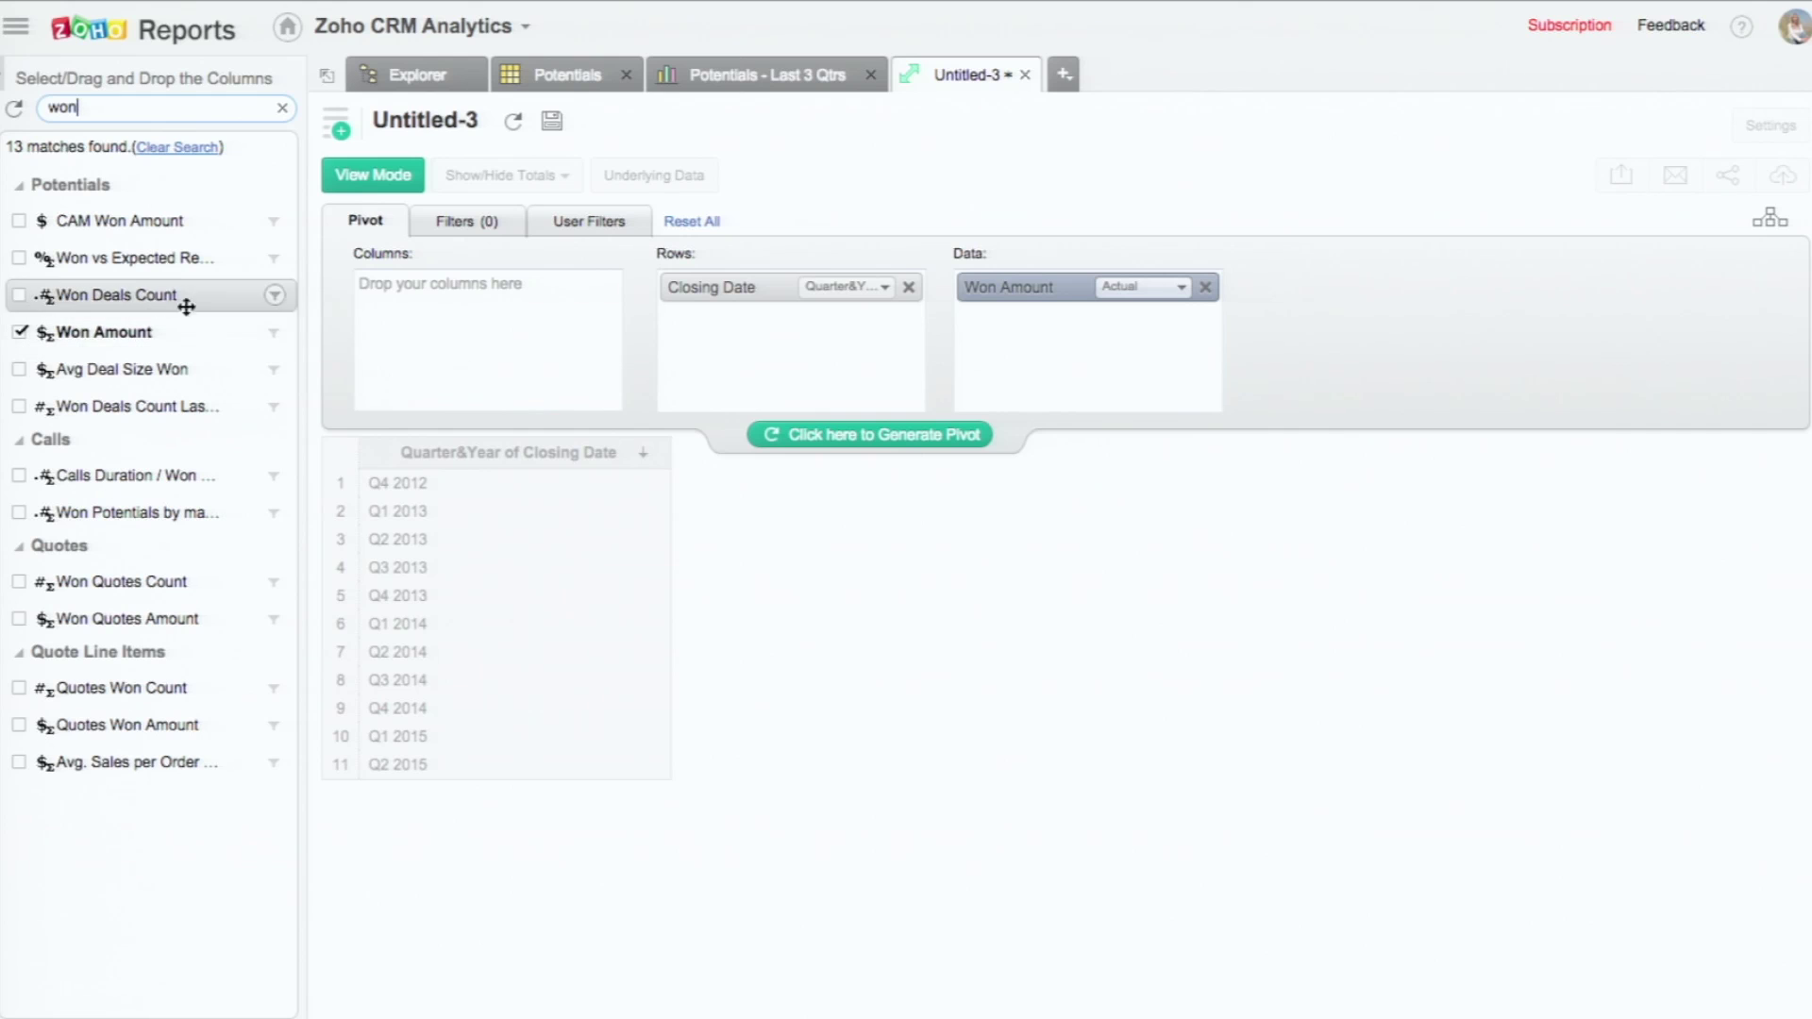
pyautogui.click(882, 436)
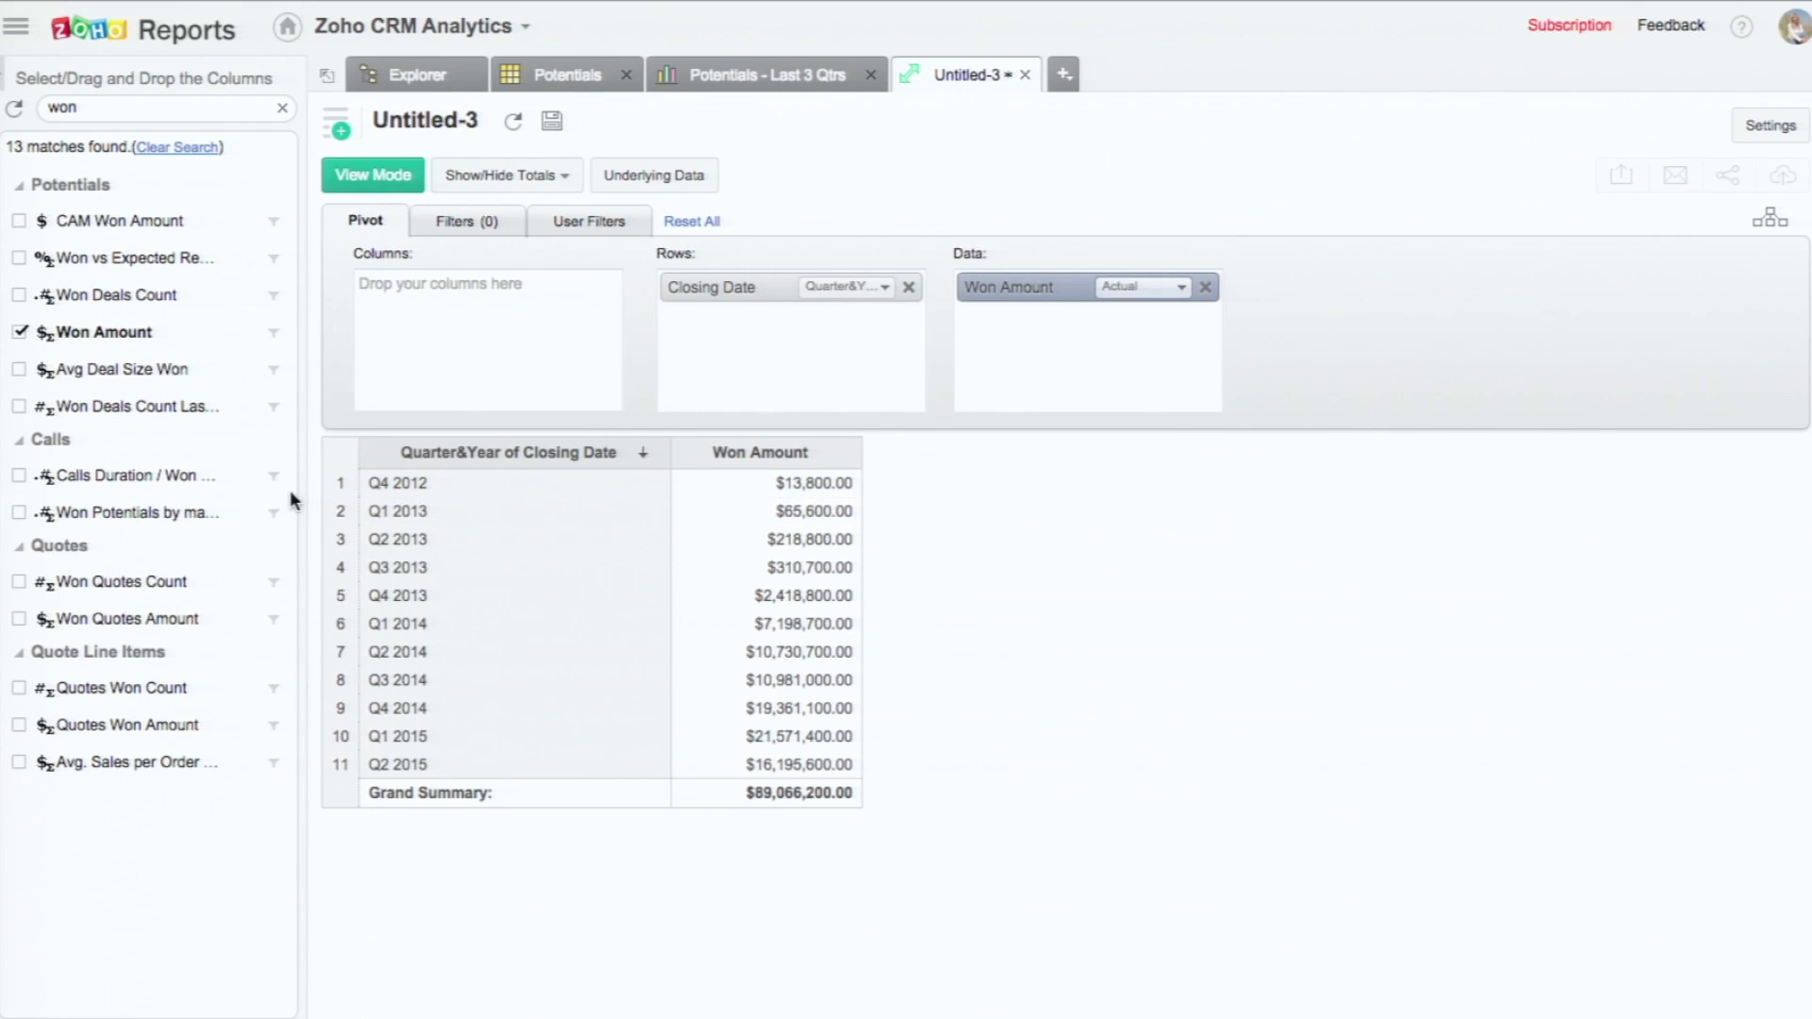
# Step: Put Potential Owner in Rows and Closing Date in Columns, then regenerate the pivot
pyautogui.click(179, 148)
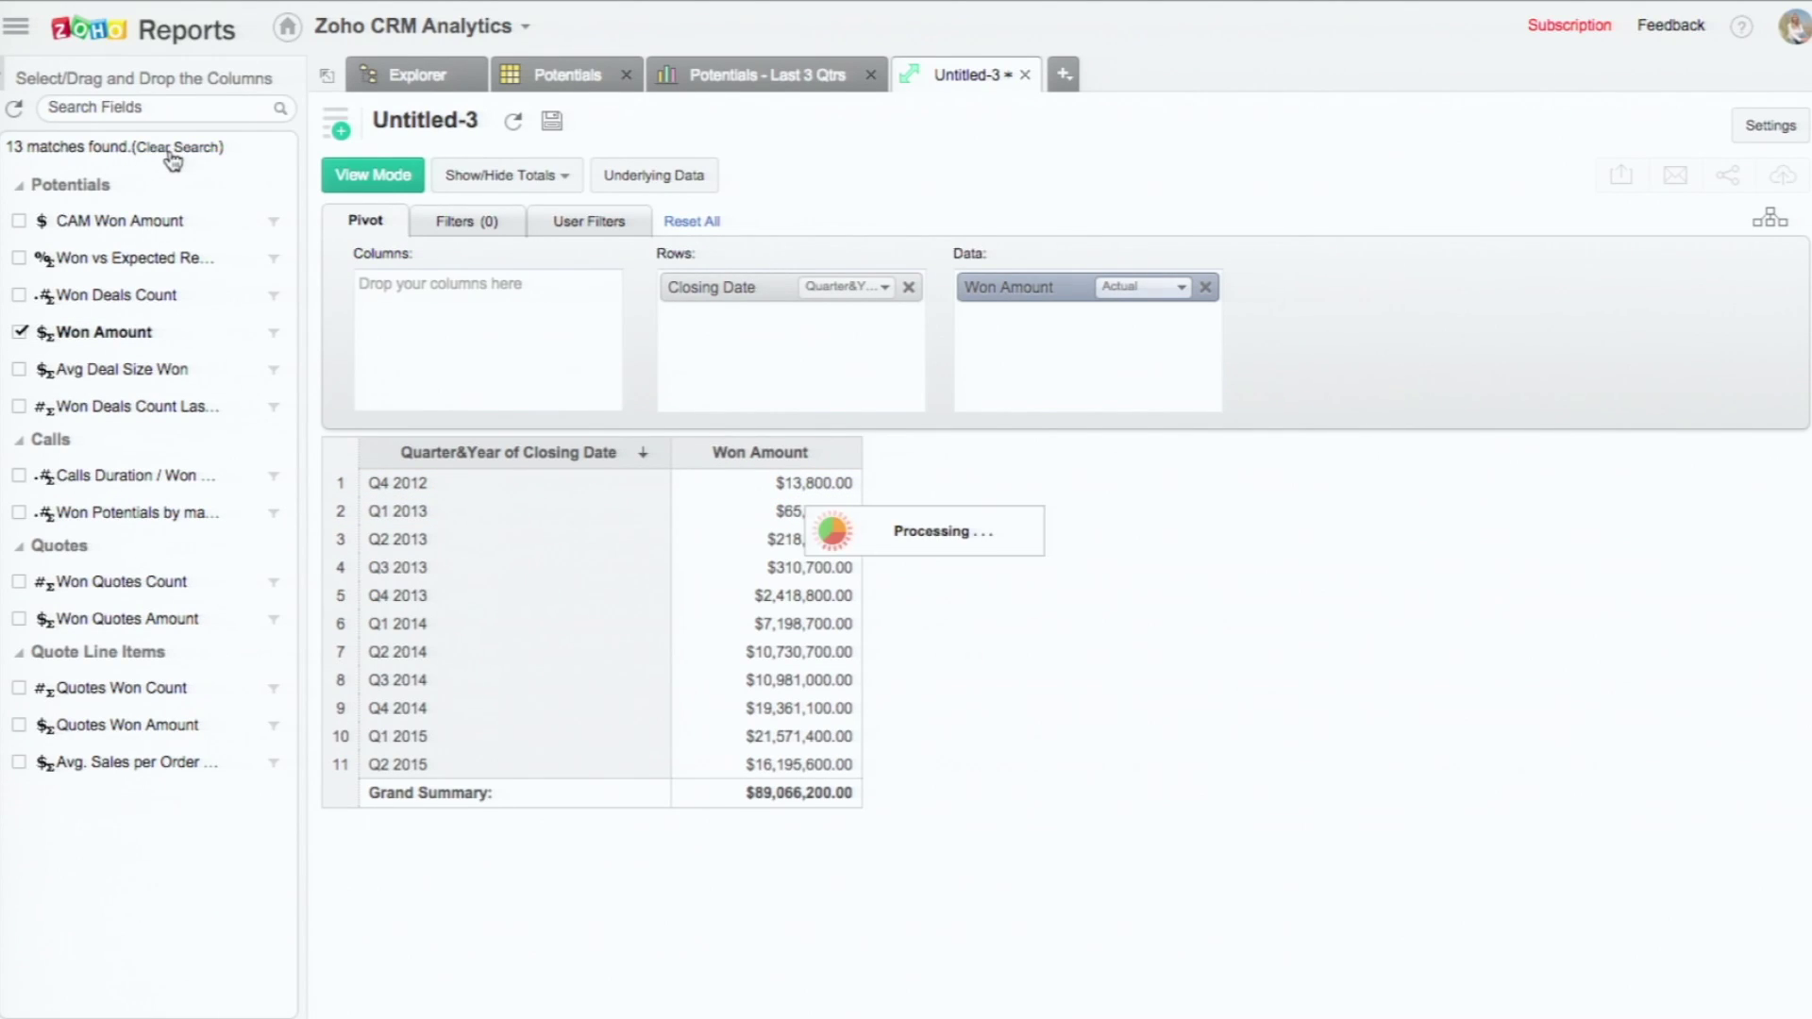
pyautogui.click(161, 117)
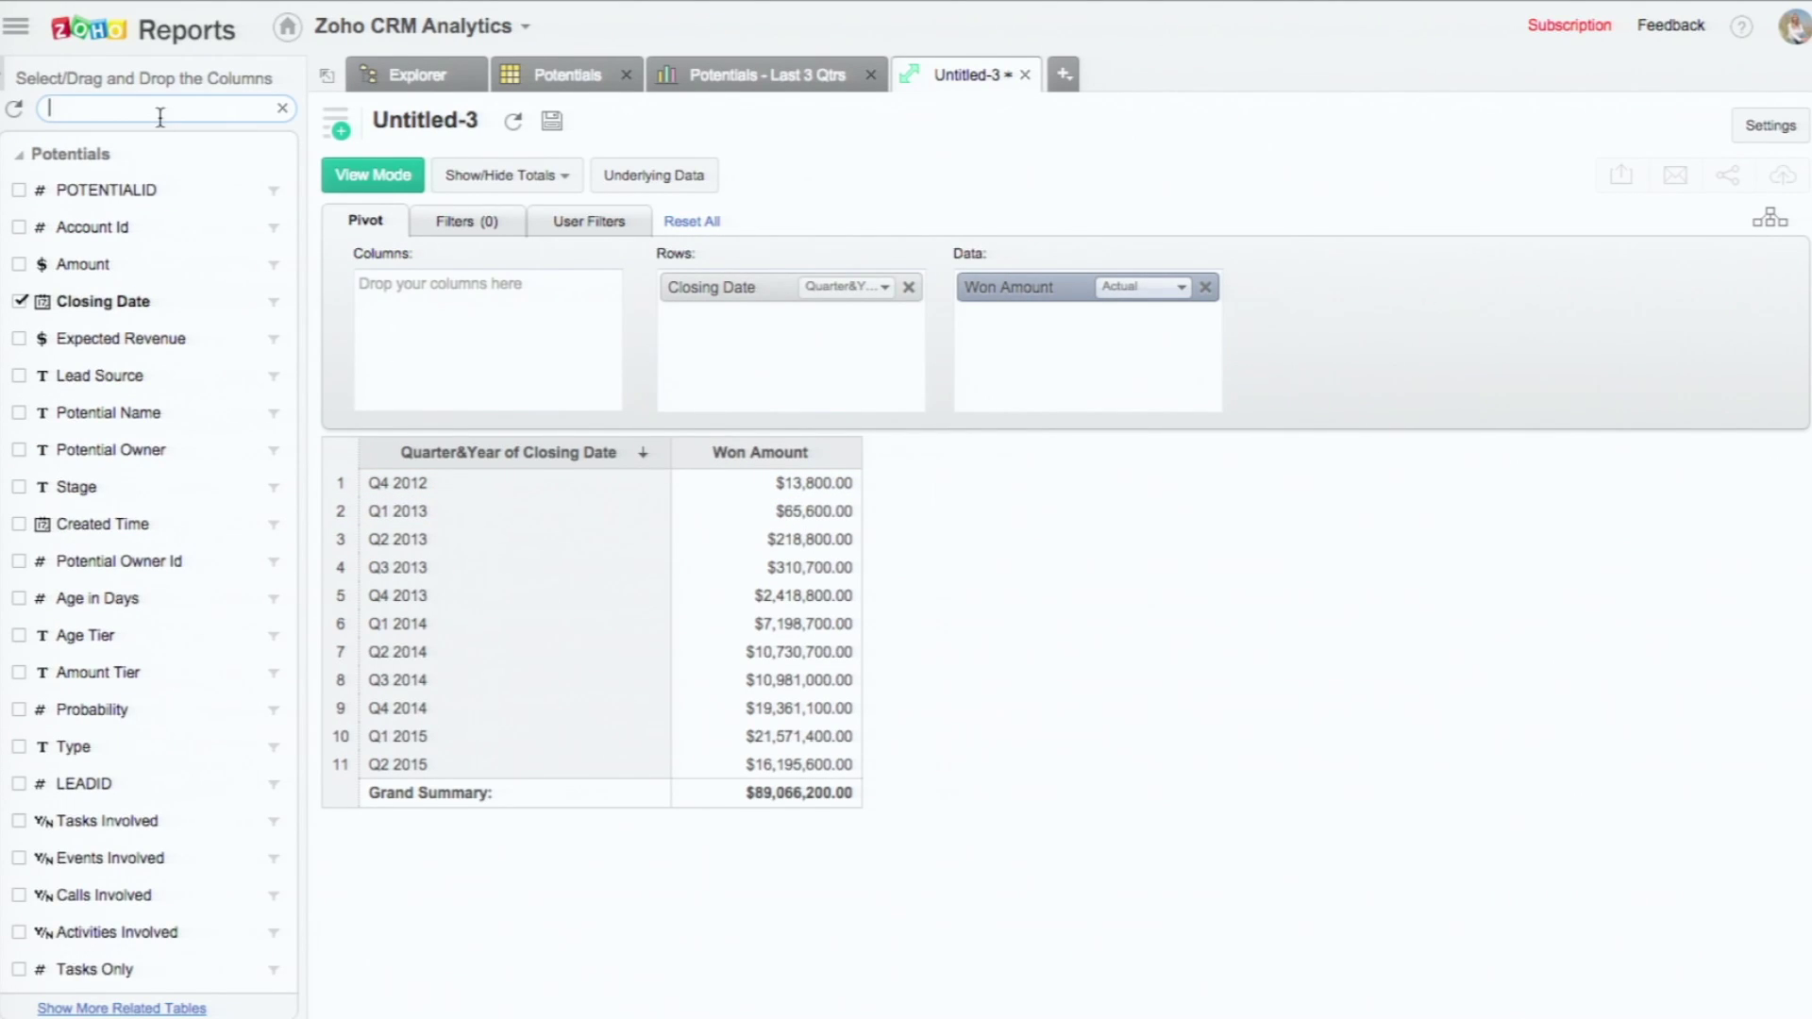
pyautogui.write('potential owner')
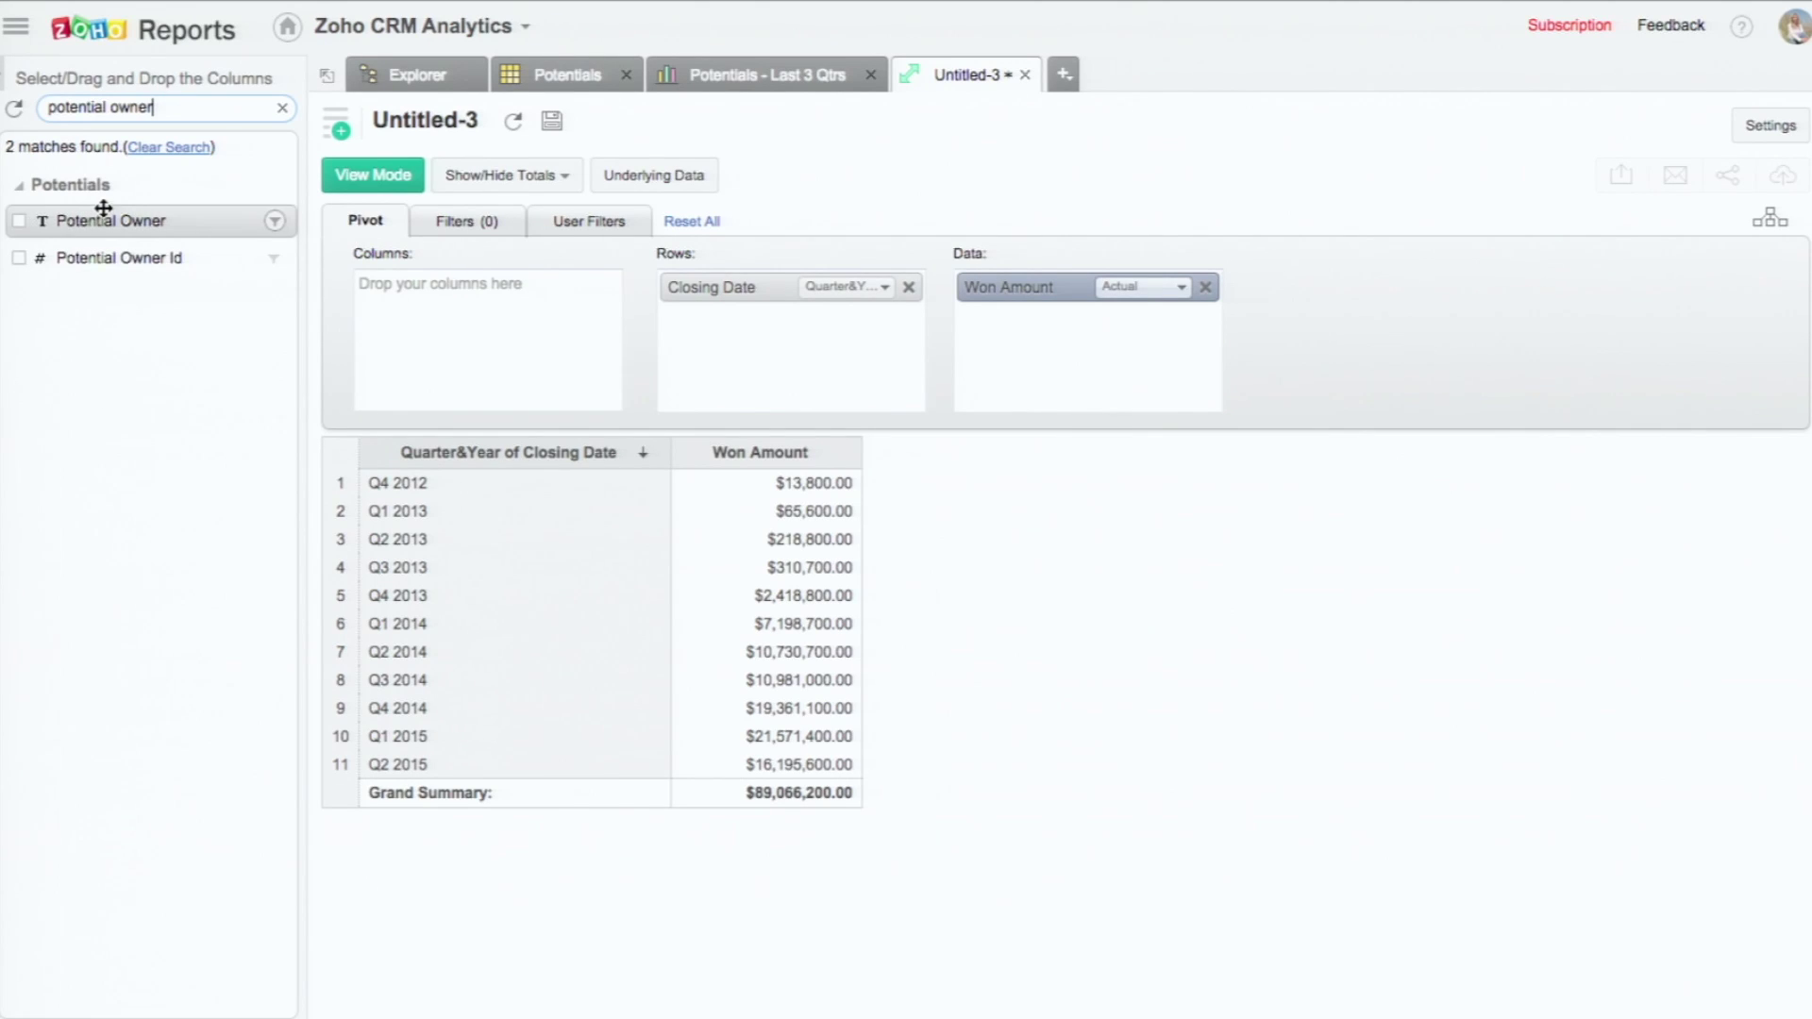
pyautogui.moveTo(52, 220); pyautogui.dragTo(544, 302)
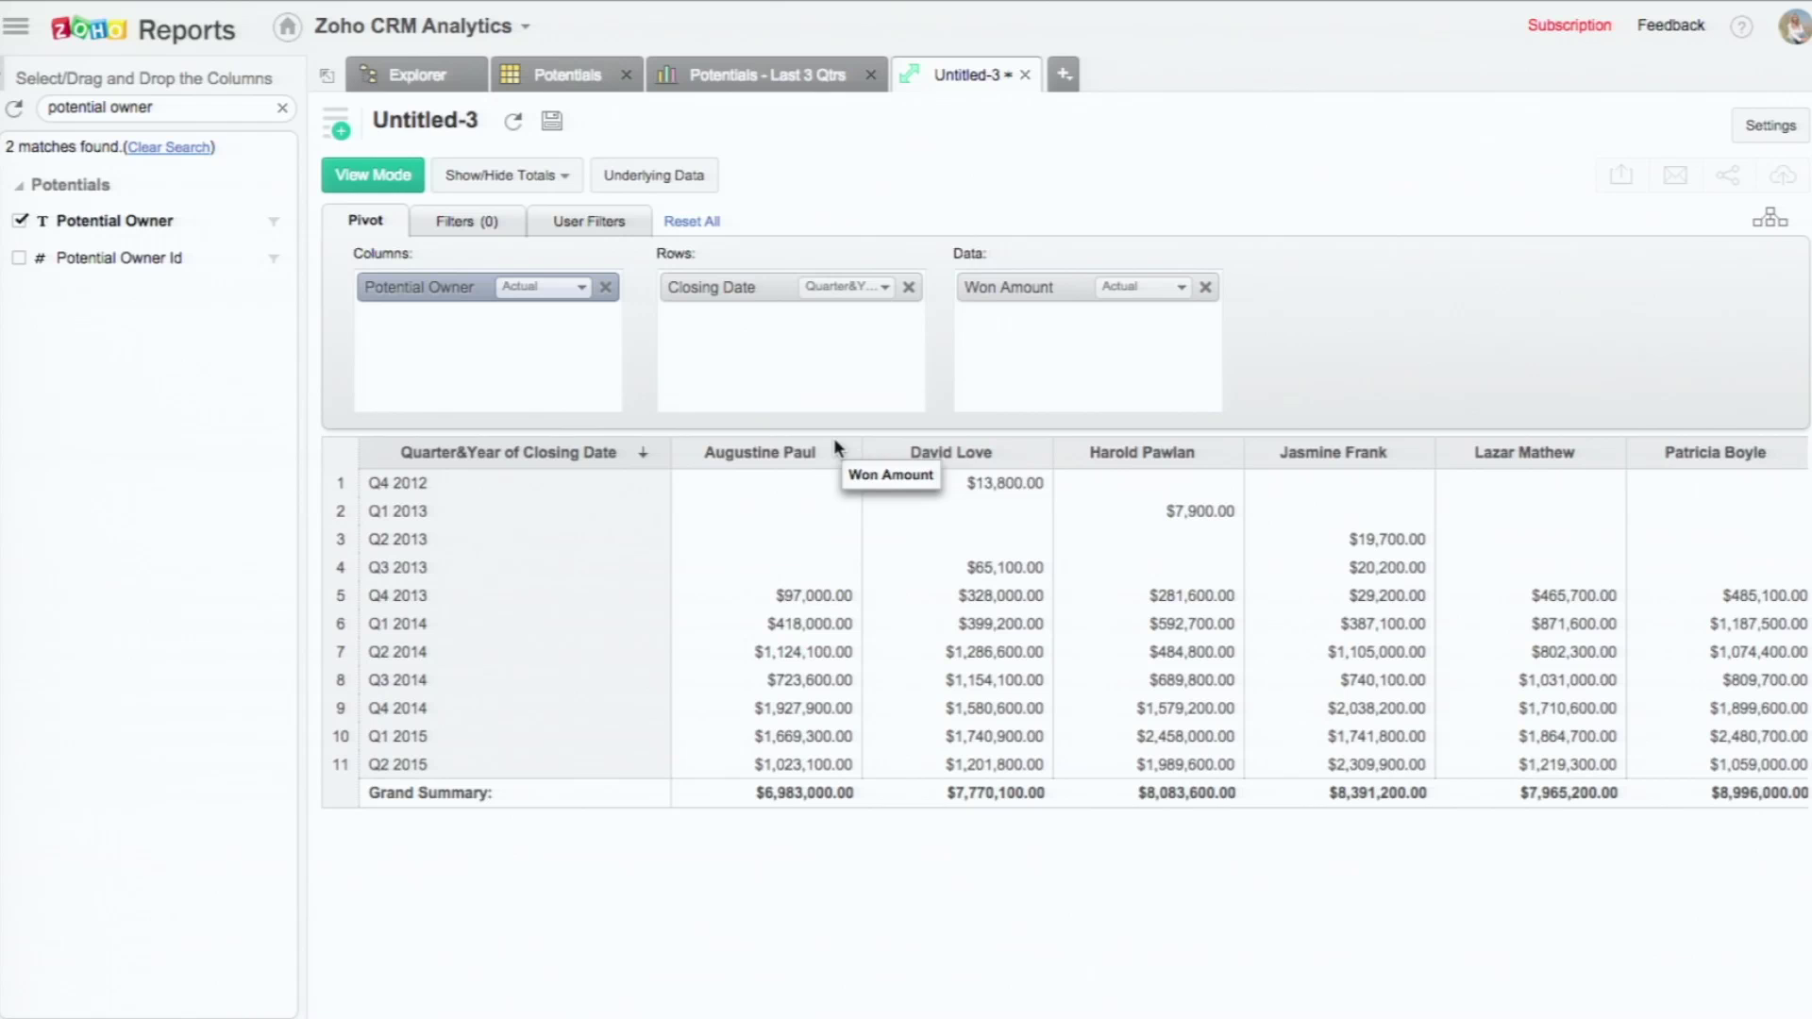
pyautogui.moveTo(706, 299)
pyautogui.mouseDown()
pyautogui.moveTo(392, 368)
pyautogui.moveTo(395, 340)
pyautogui.moveTo(731, 298)
pyautogui.mouseUp()
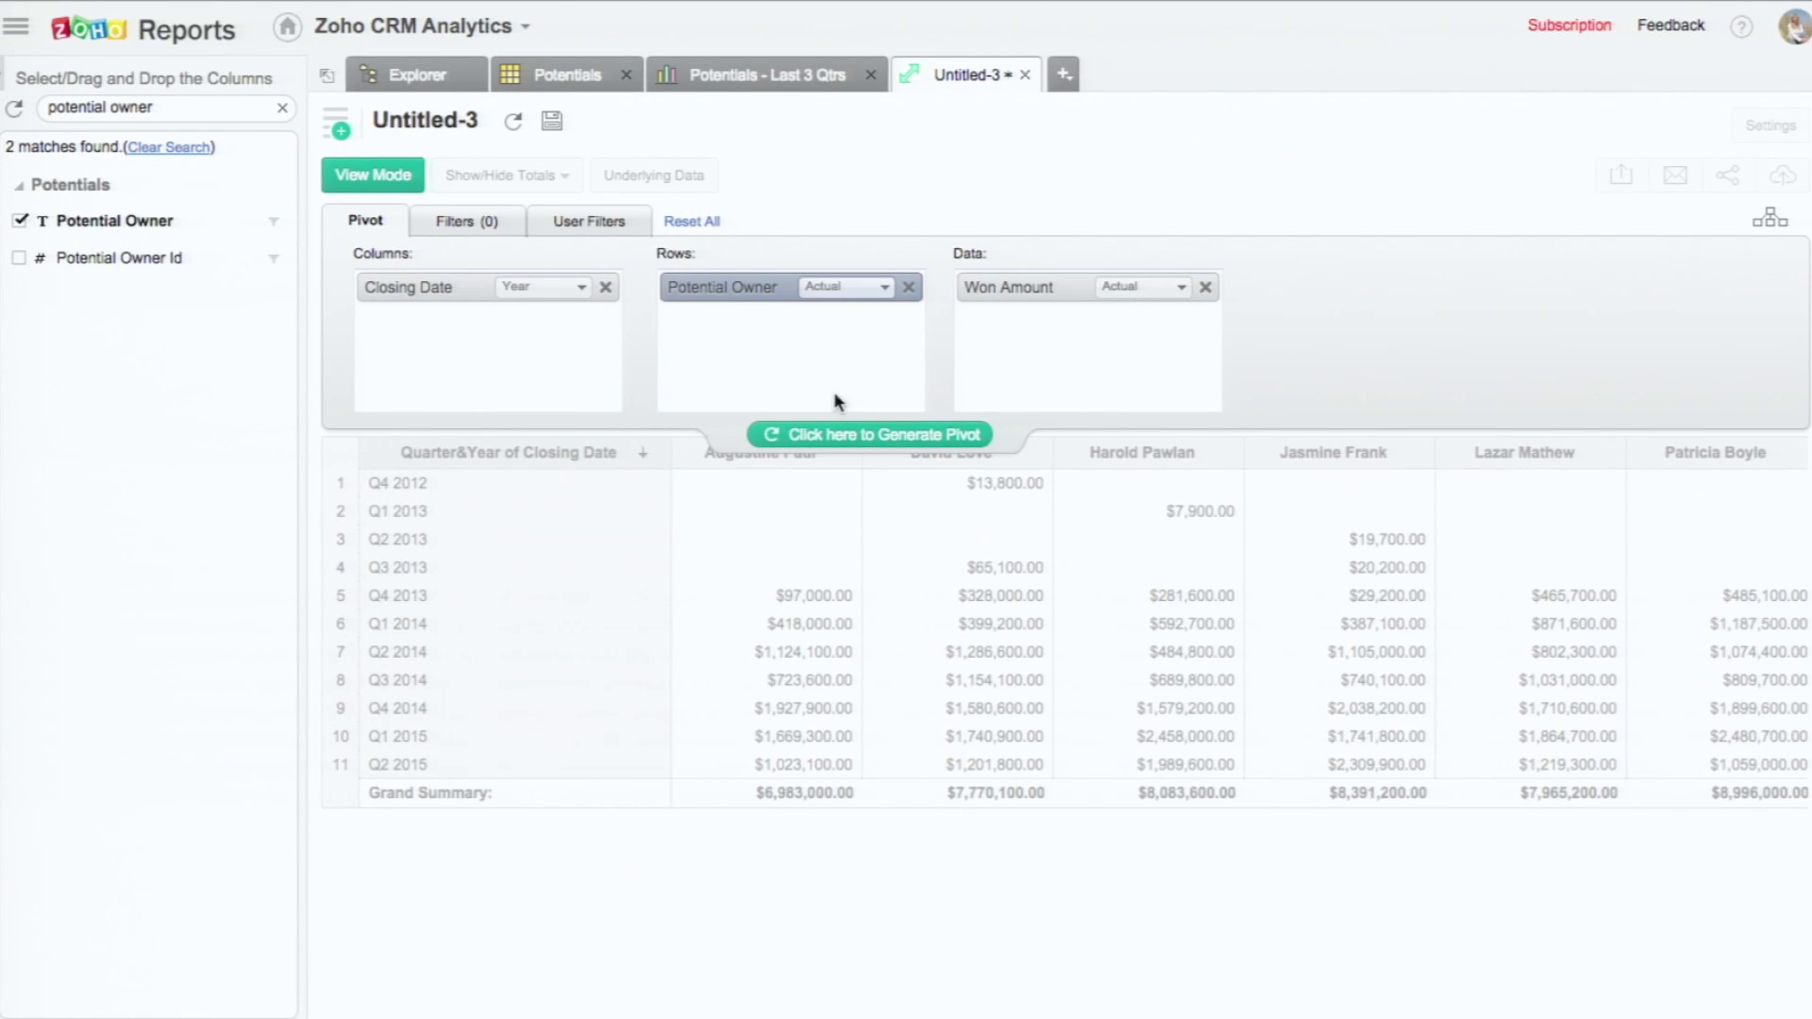
pyautogui.click(840, 436)
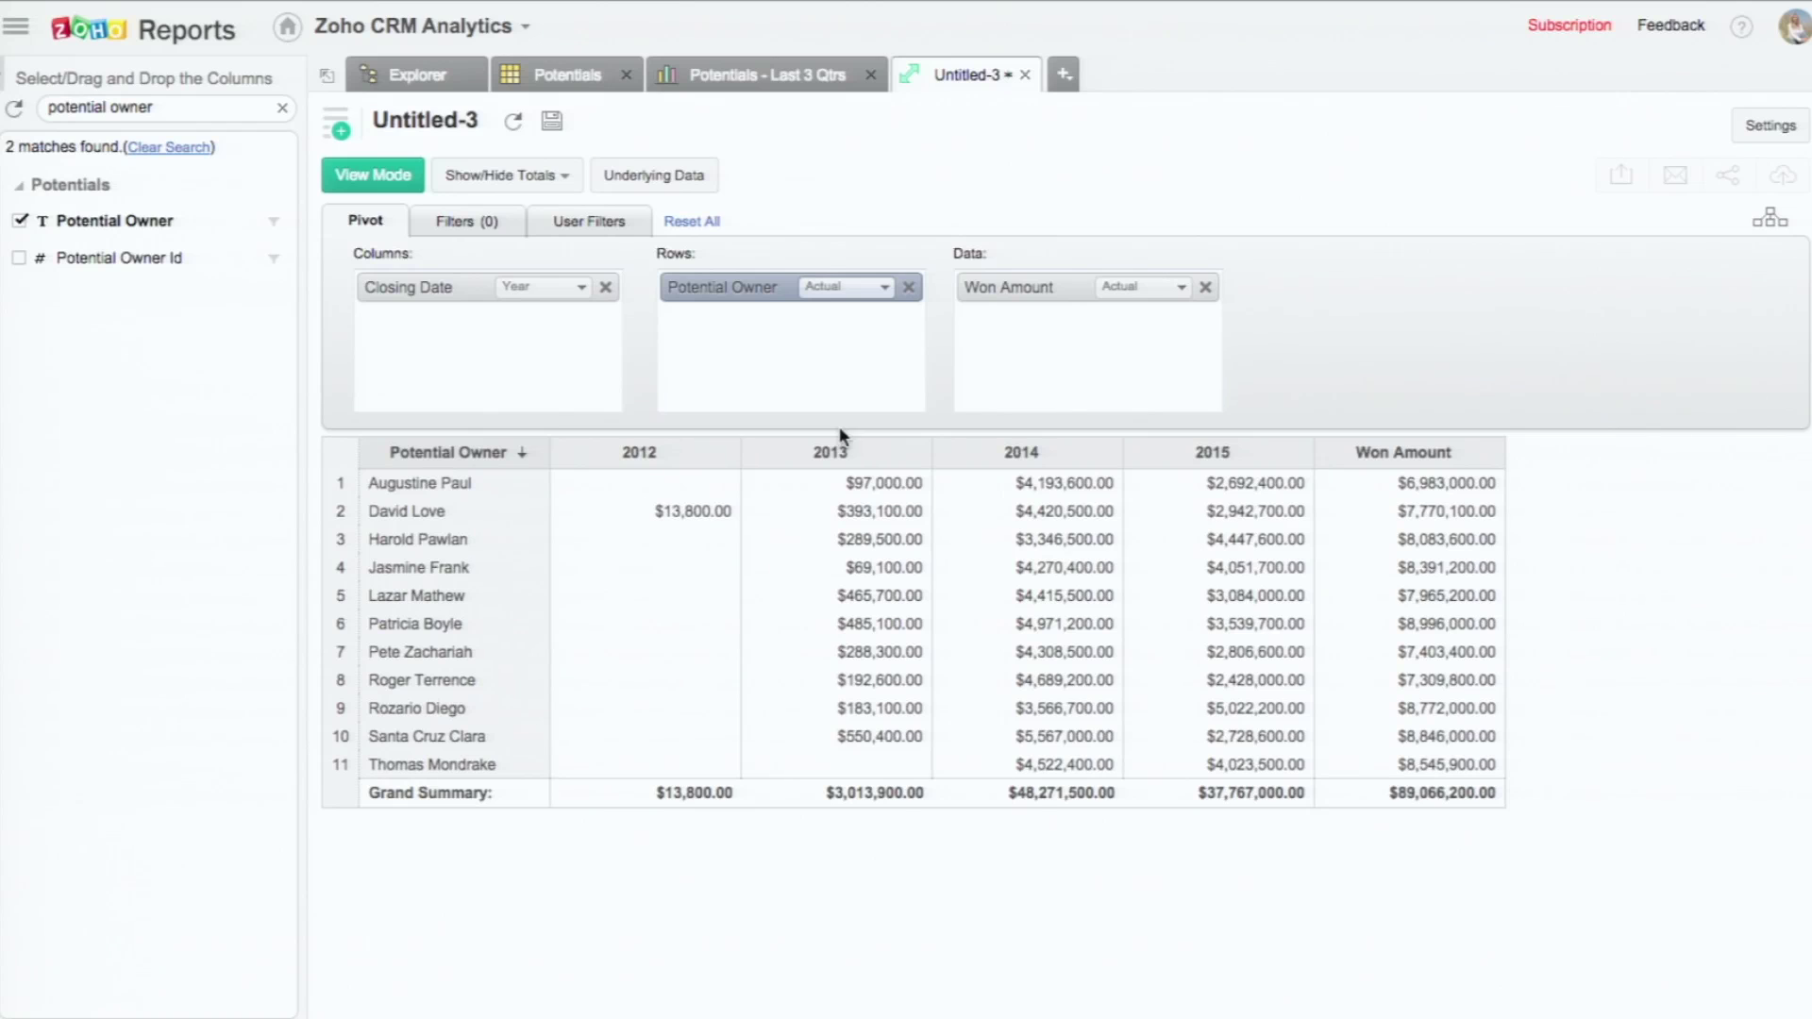
pyautogui.click(481, 226)
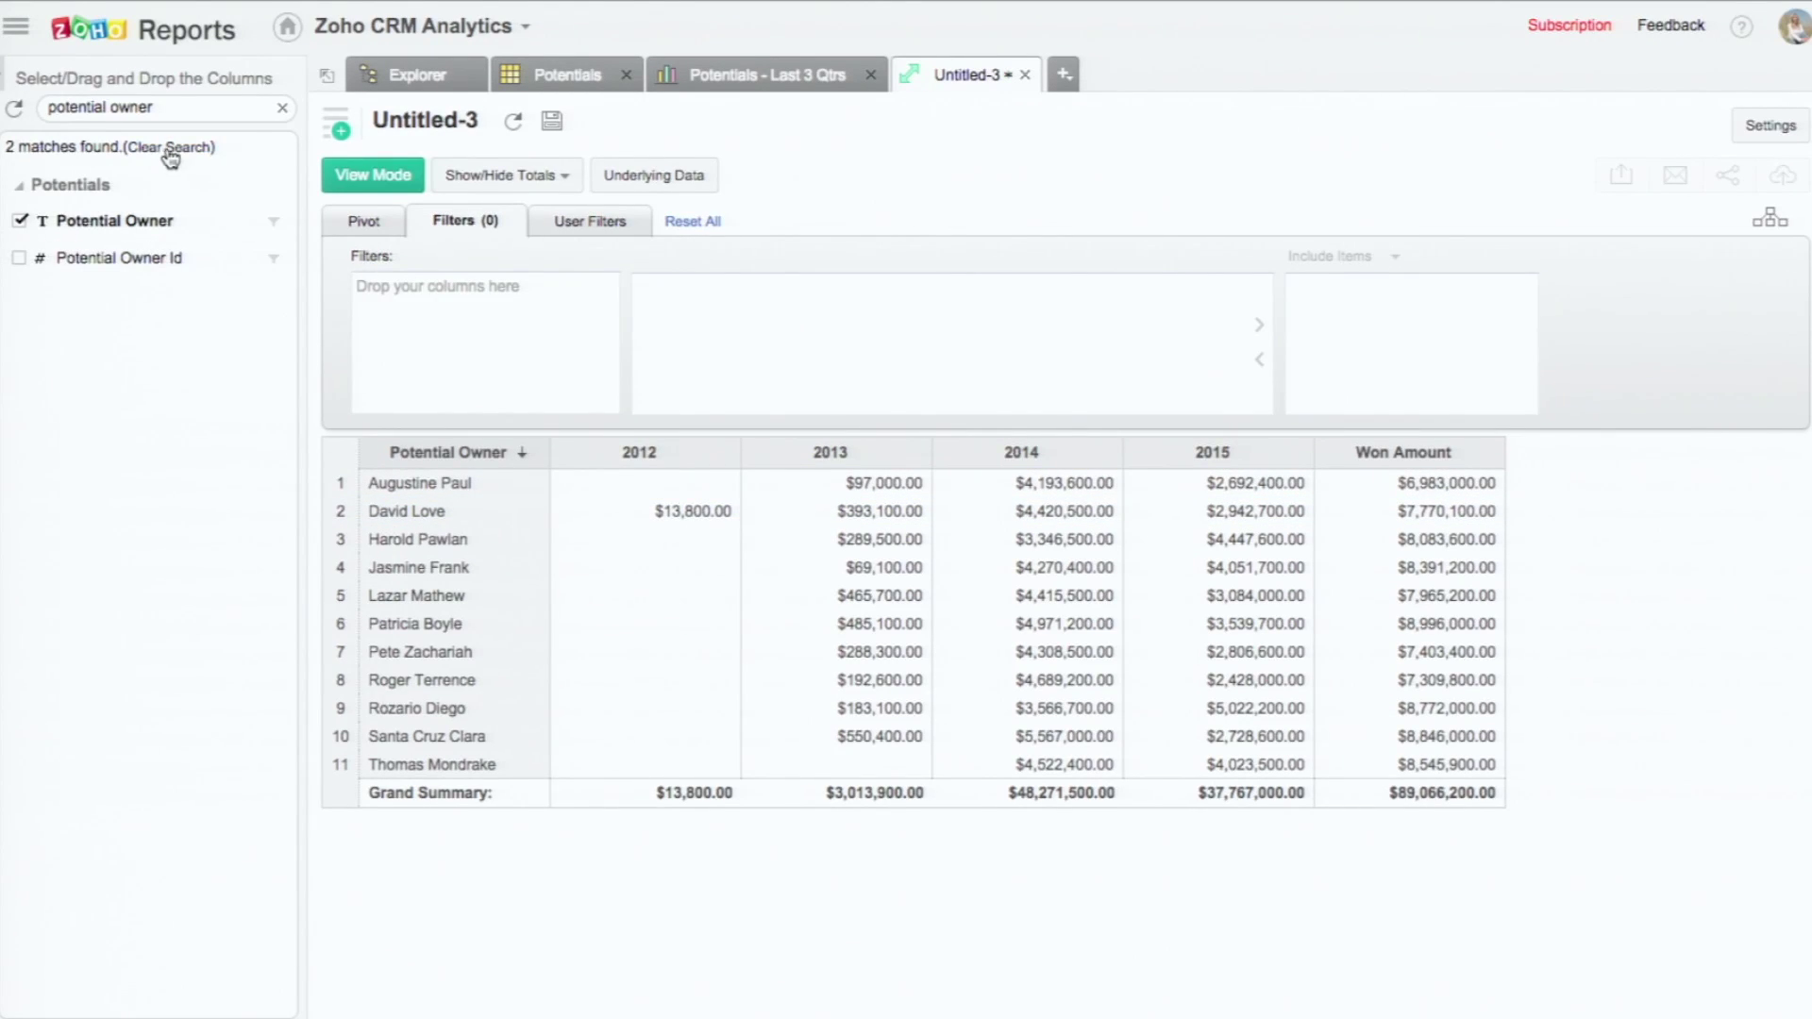
# Step: Filter the pivot on Closing Date, Relative > Last 3 Quarters, and regenerate
pyautogui.click(160, 149)
pyautogui.moveTo(151, 283); pyautogui.dragTo(514, 293)
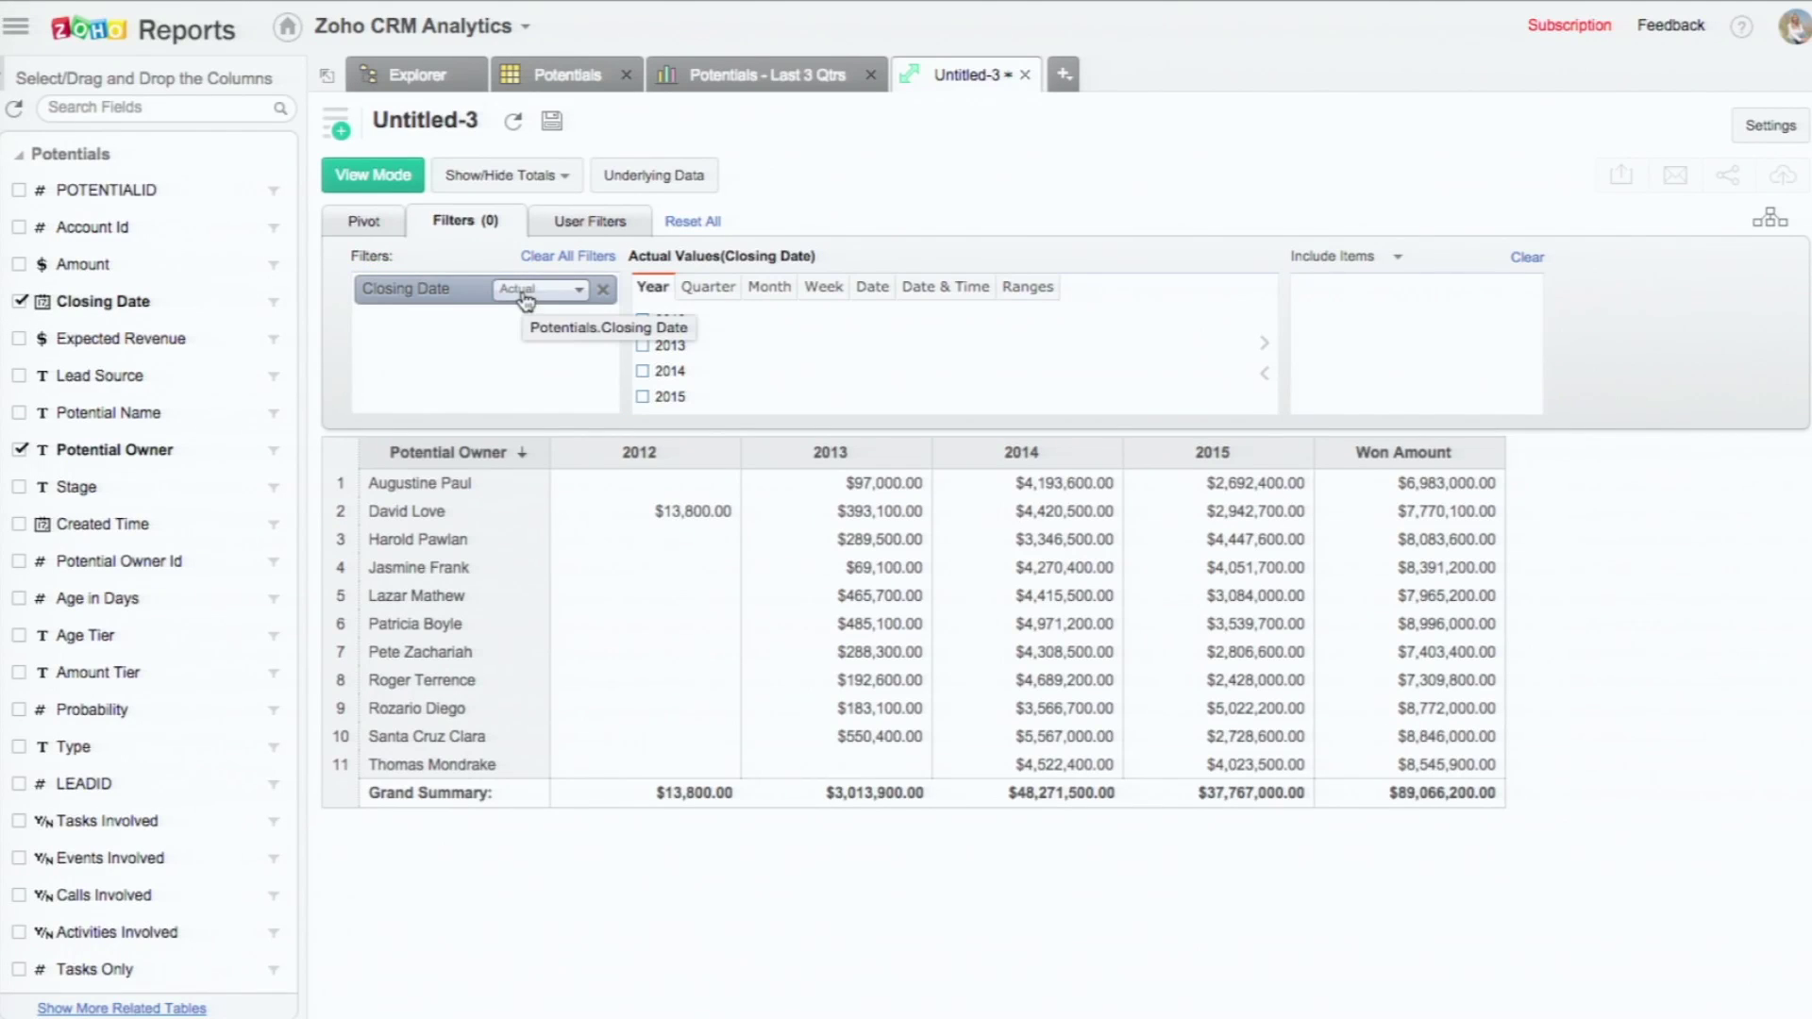
pyautogui.click(538, 290)
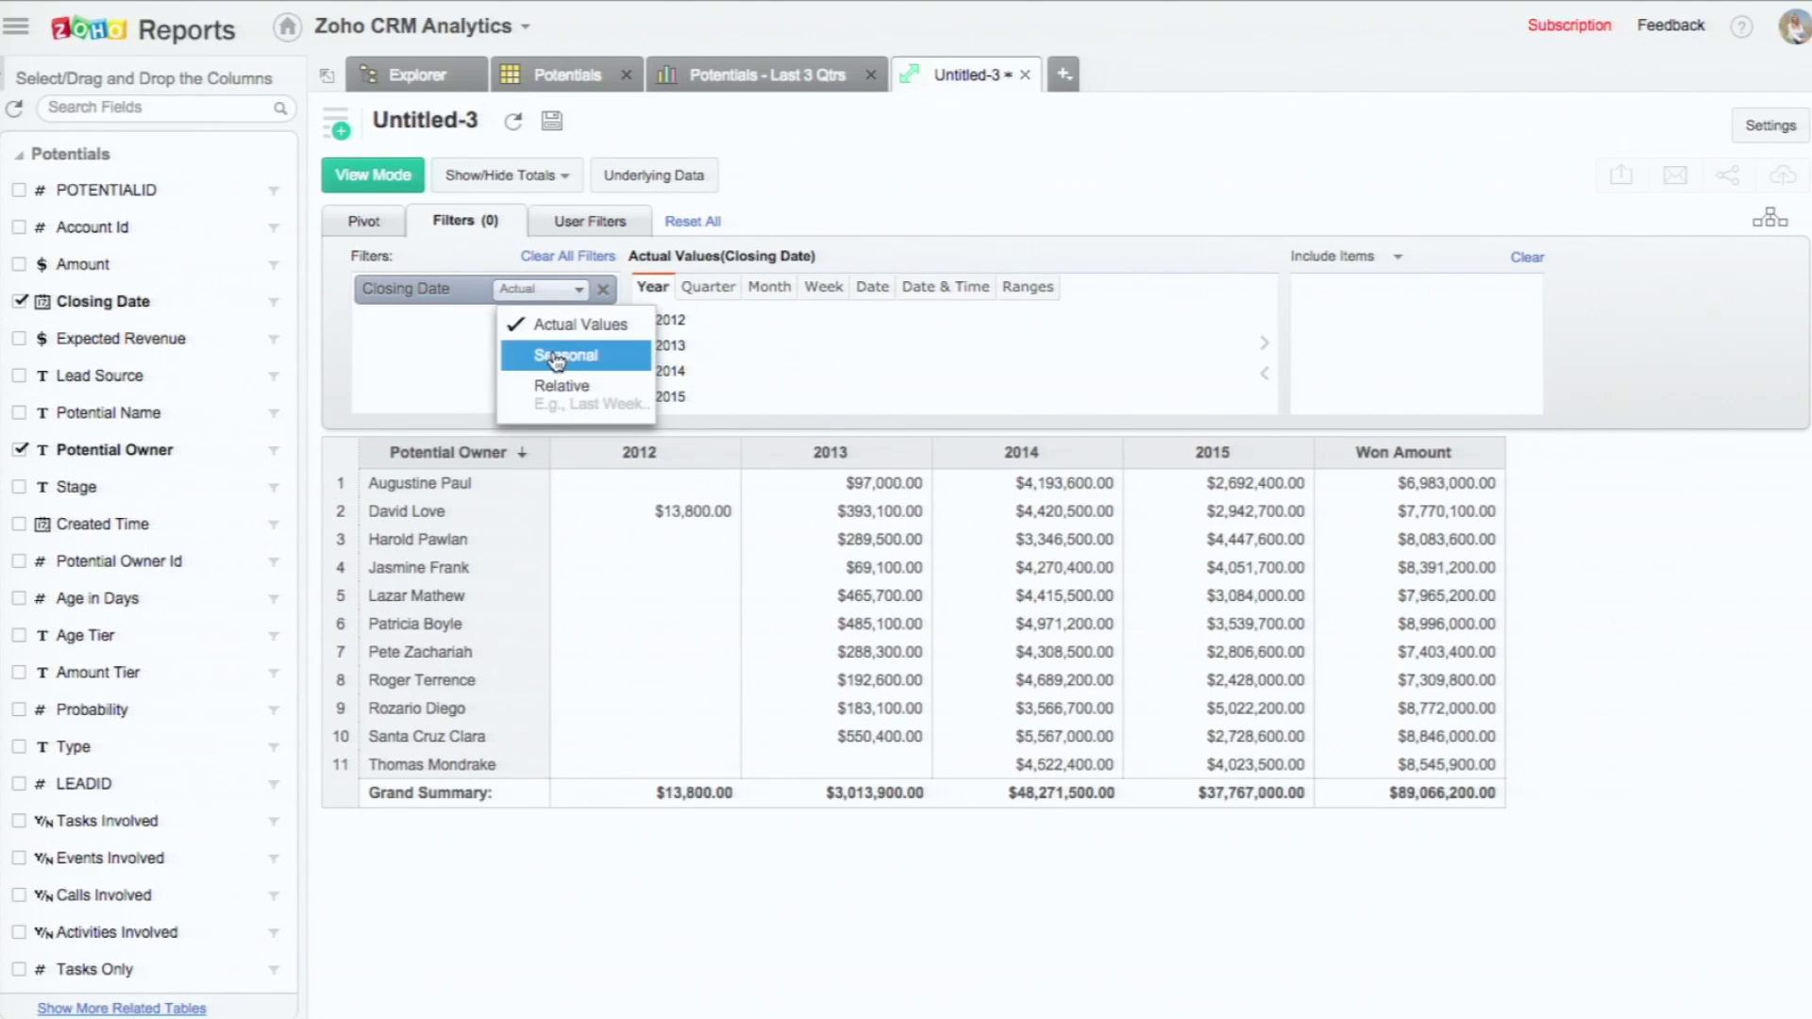
pyautogui.click(557, 389)
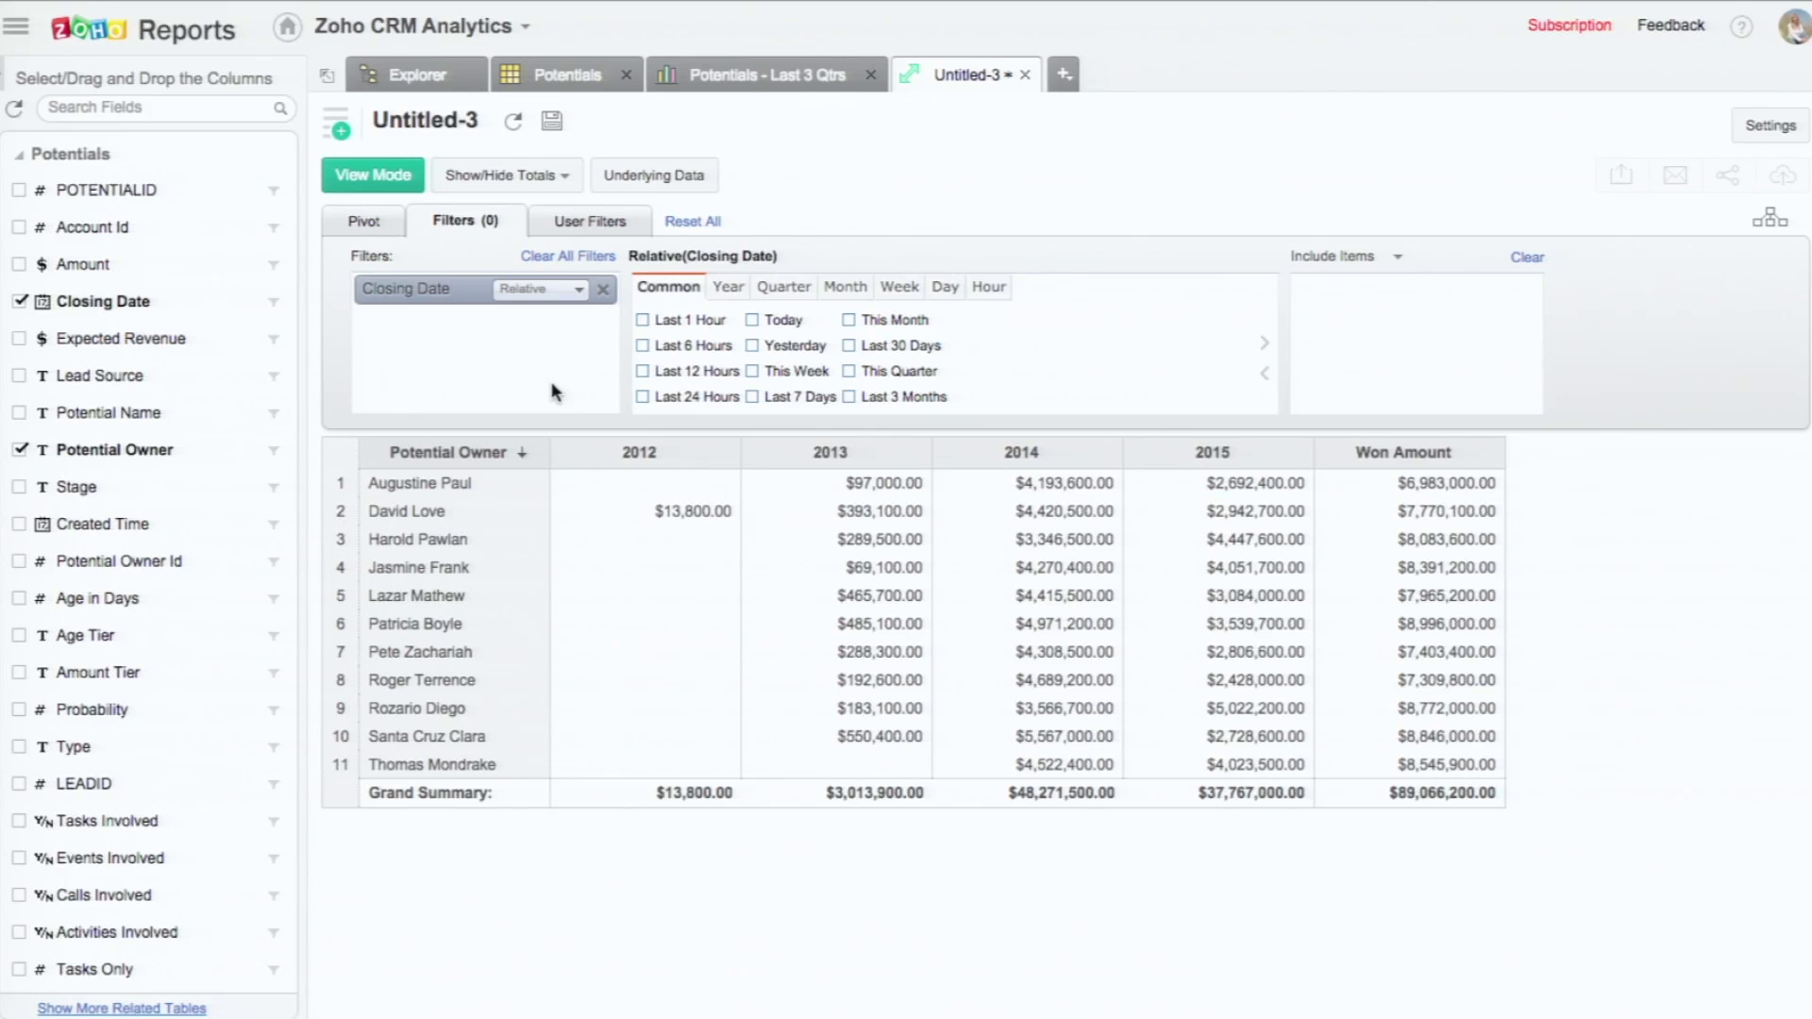
pyautogui.click(785, 288)
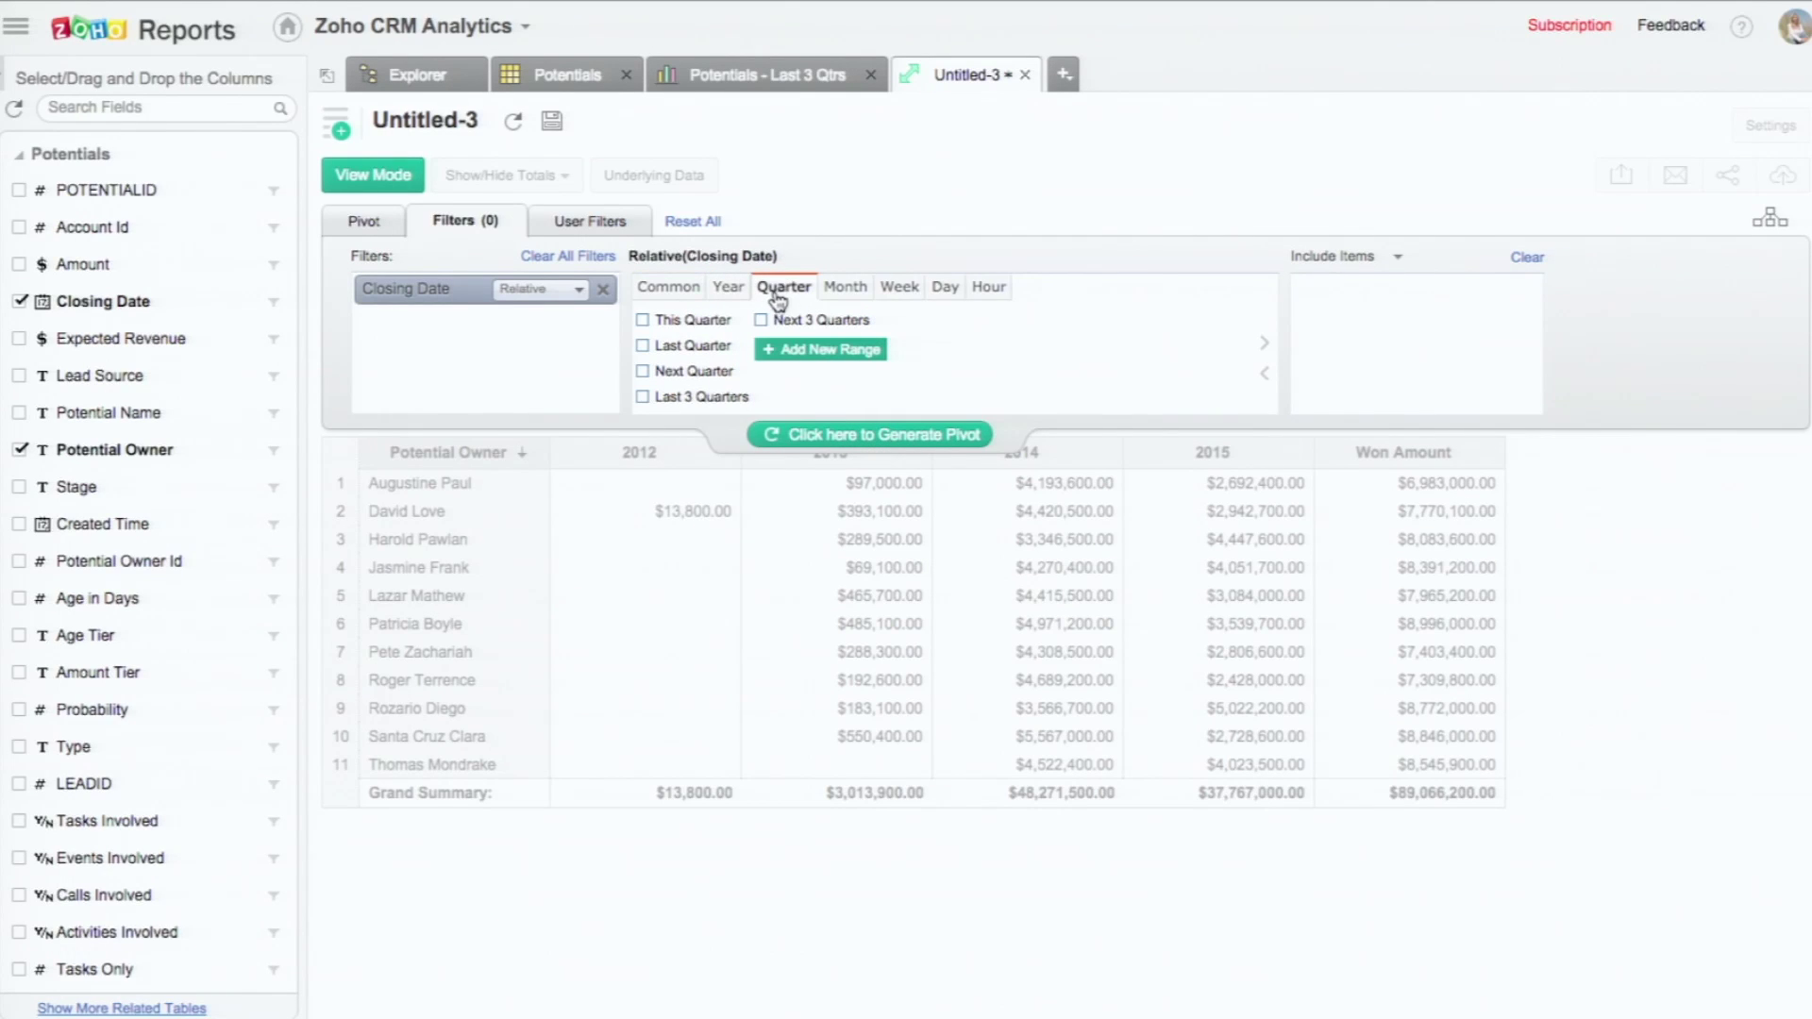
pyautogui.click(644, 400)
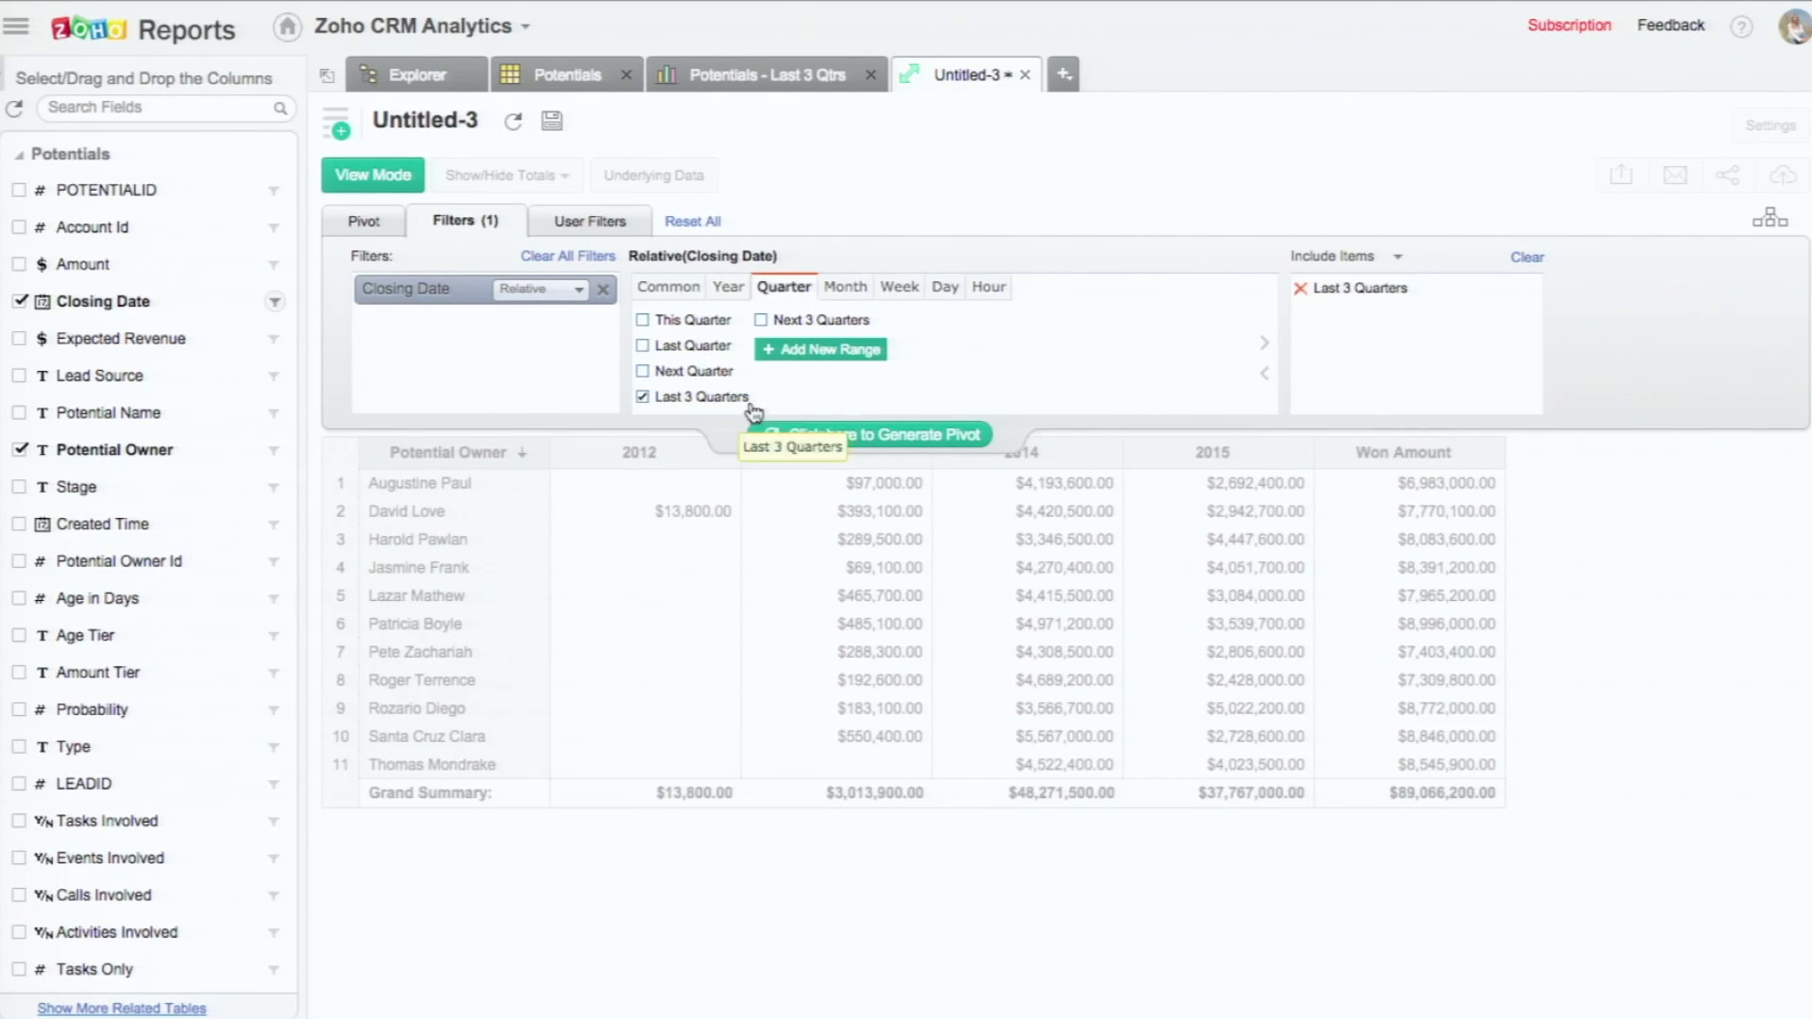
pyautogui.click(831, 432)
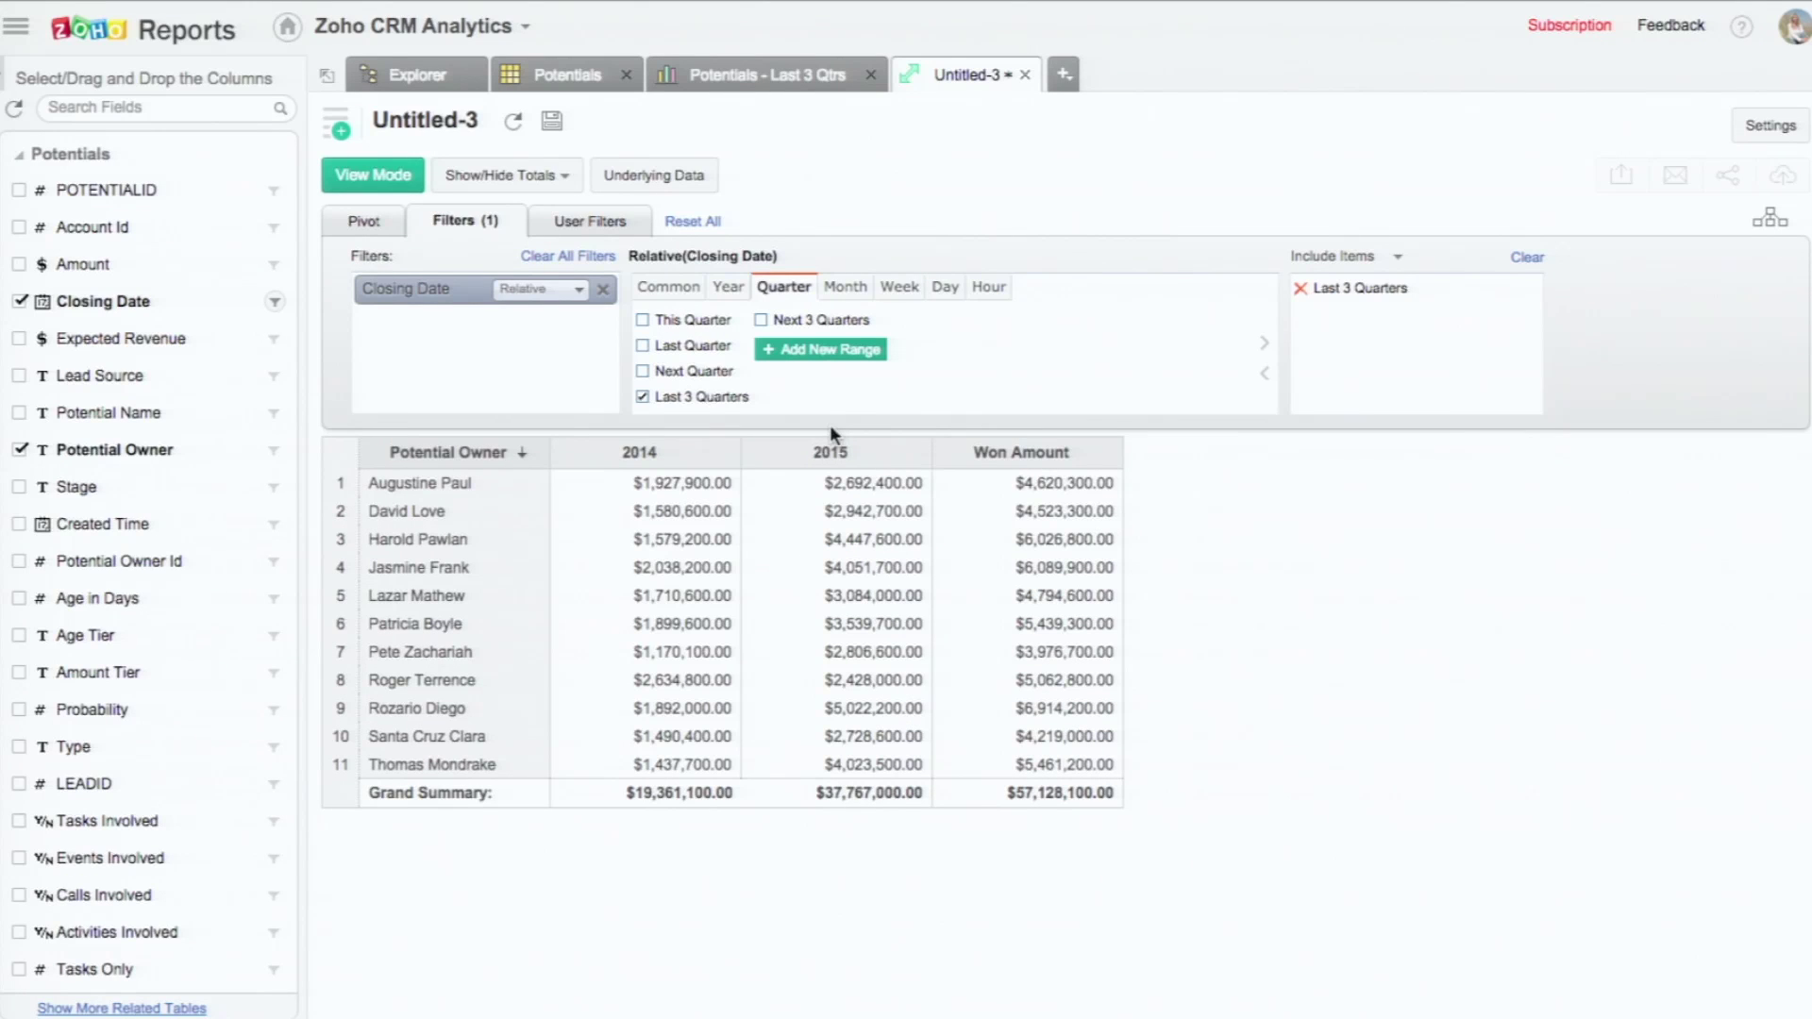
# Step: Group the Closing Date columns by Quarter & Year and regenerate the pivot
pyautogui.click(364, 227)
pyautogui.click(564, 294)
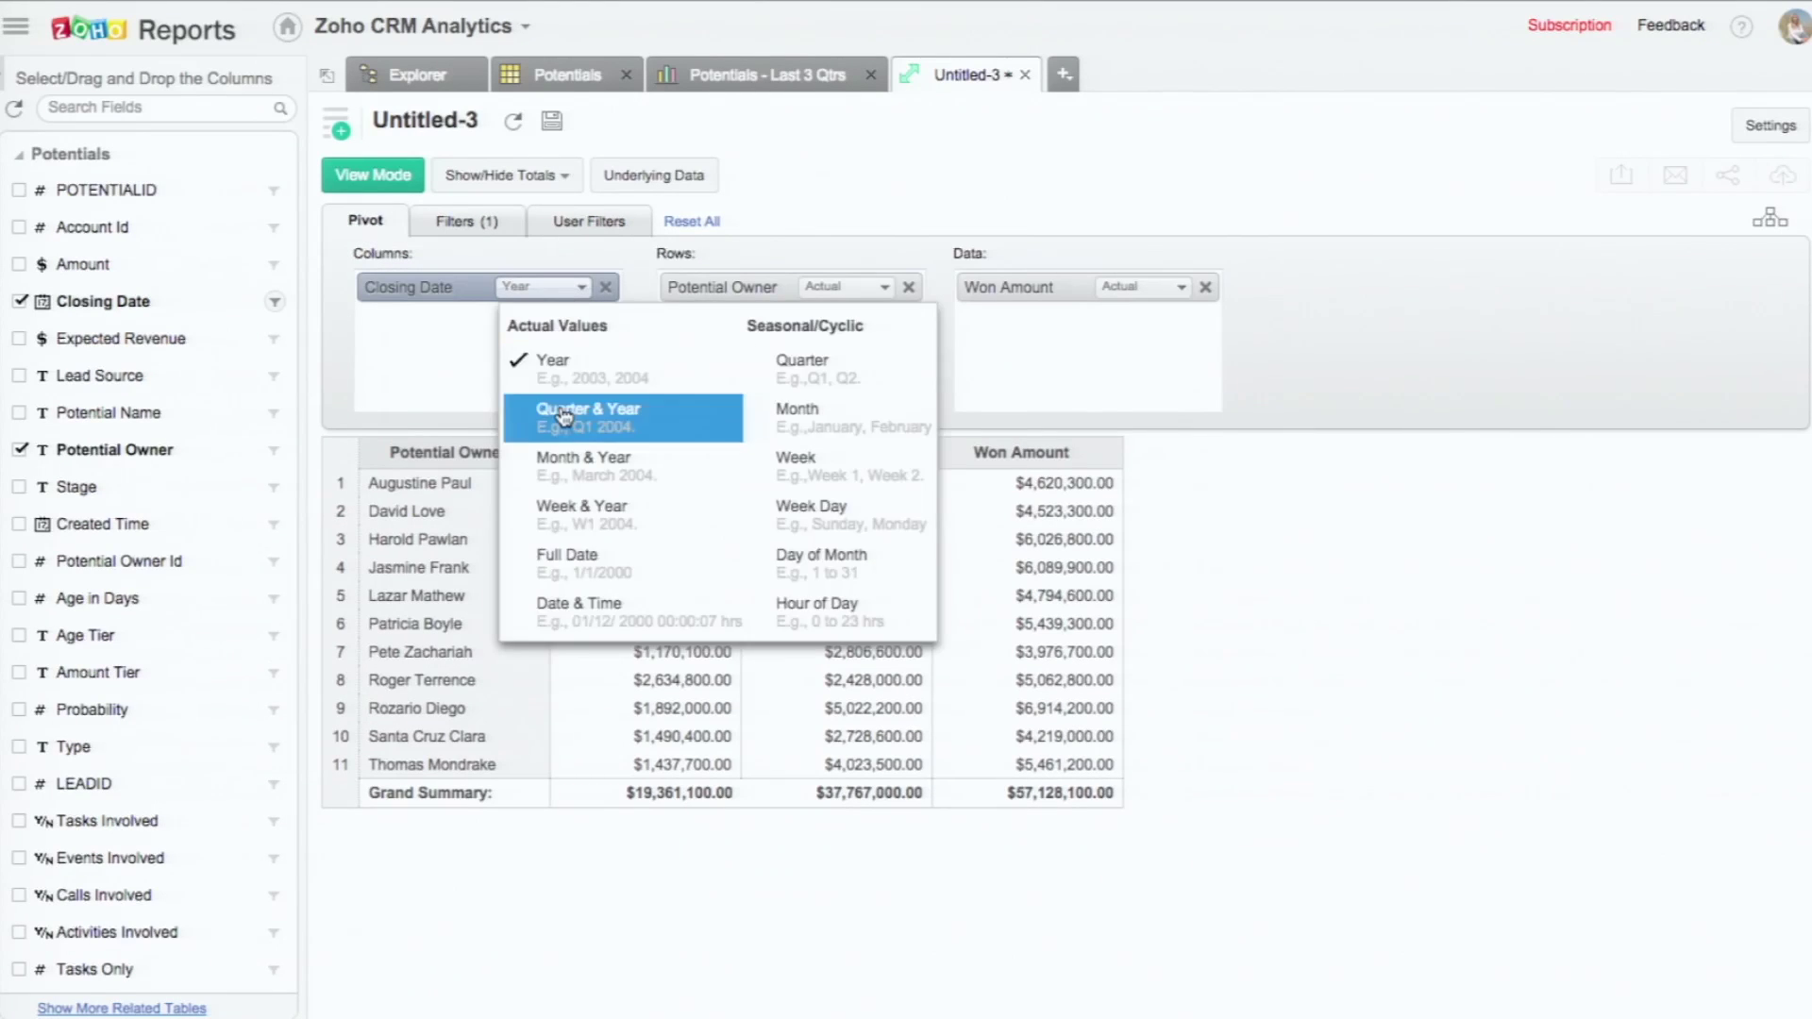
pyautogui.click(566, 416)
pyautogui.click(819, 434)
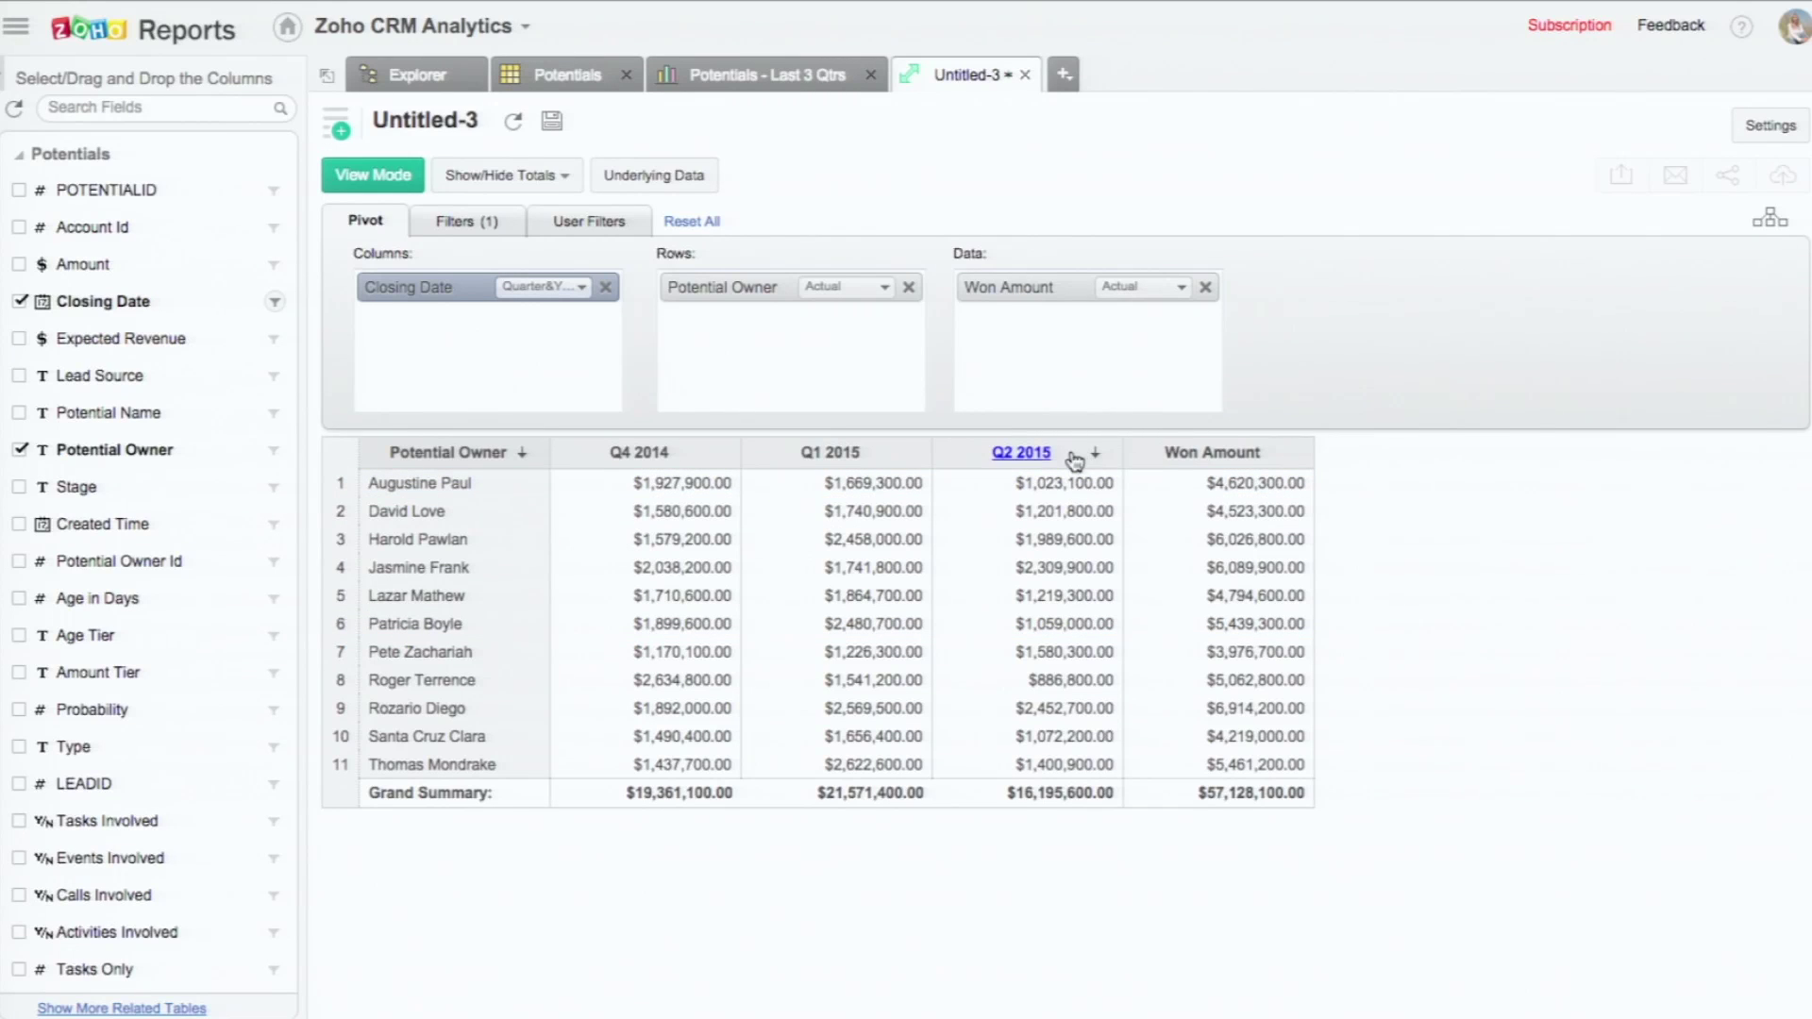
# Step: Turn off Row Grand Total under Show/Hide Totals to drop the per-owner total column
pyautogui.rightClick(1144, 505)
pyautogui.moveTo(1226, 640)
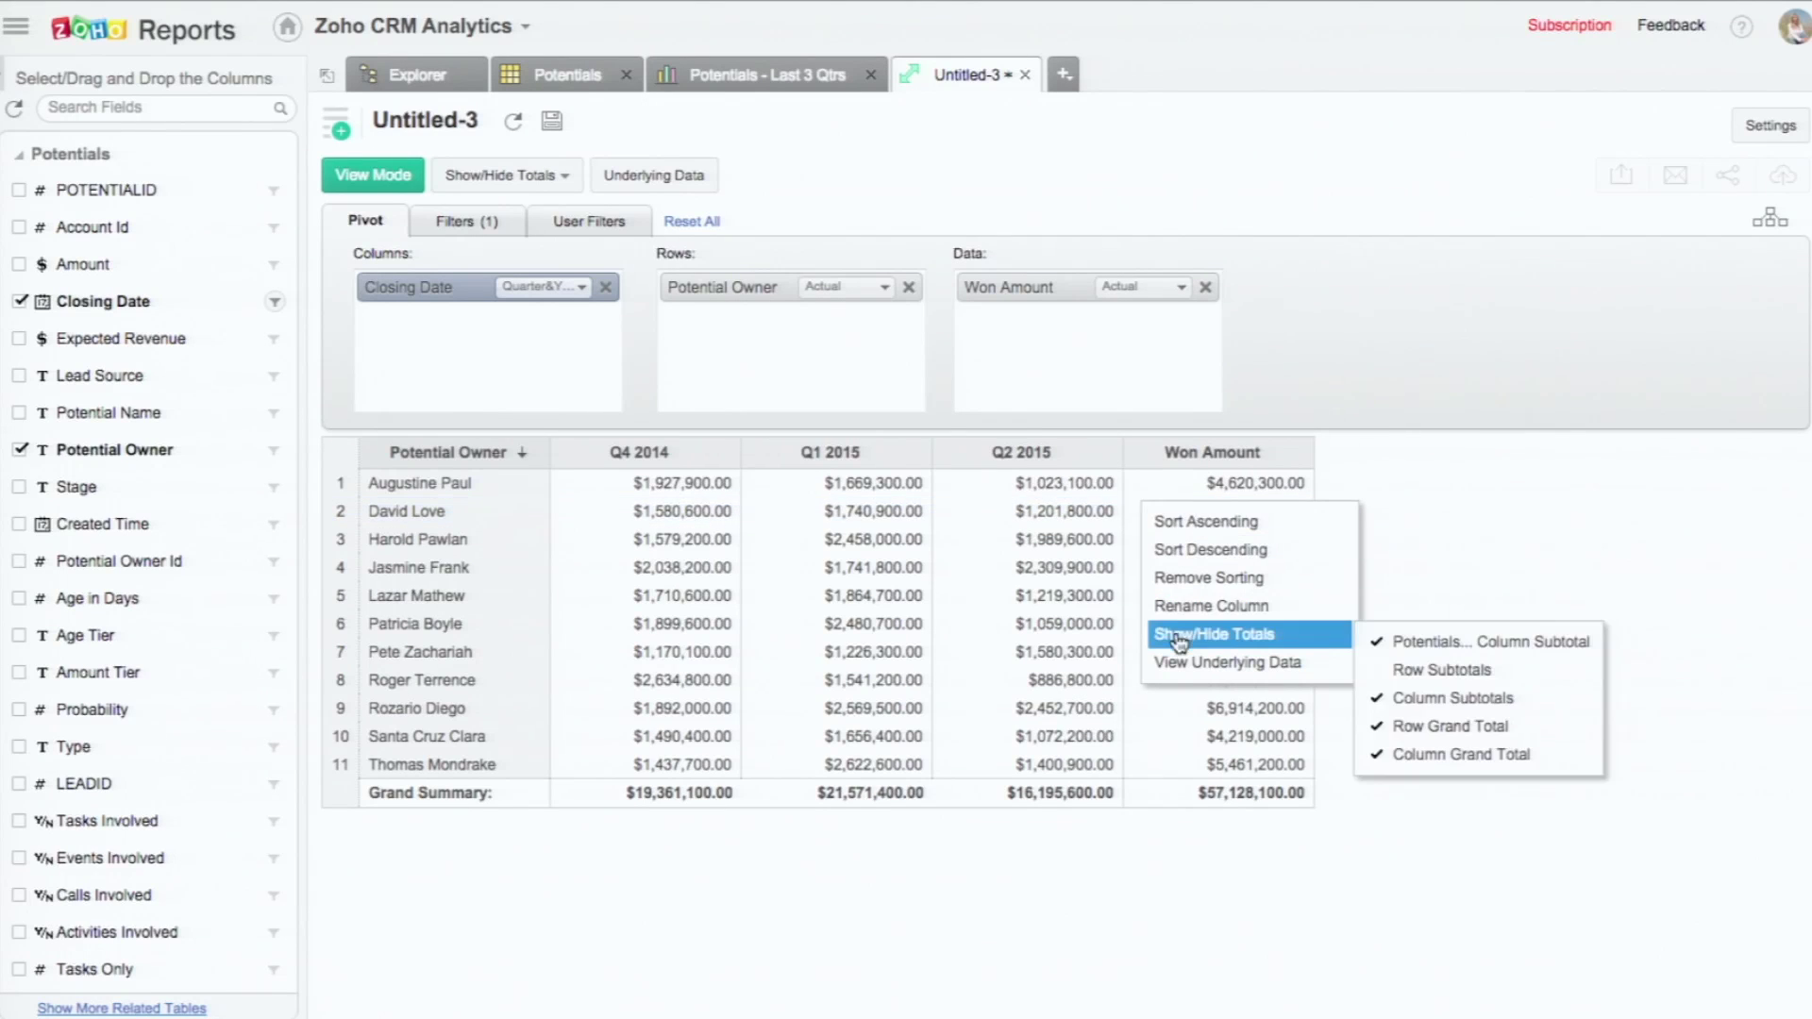
pyautogui.click(1455, 724)
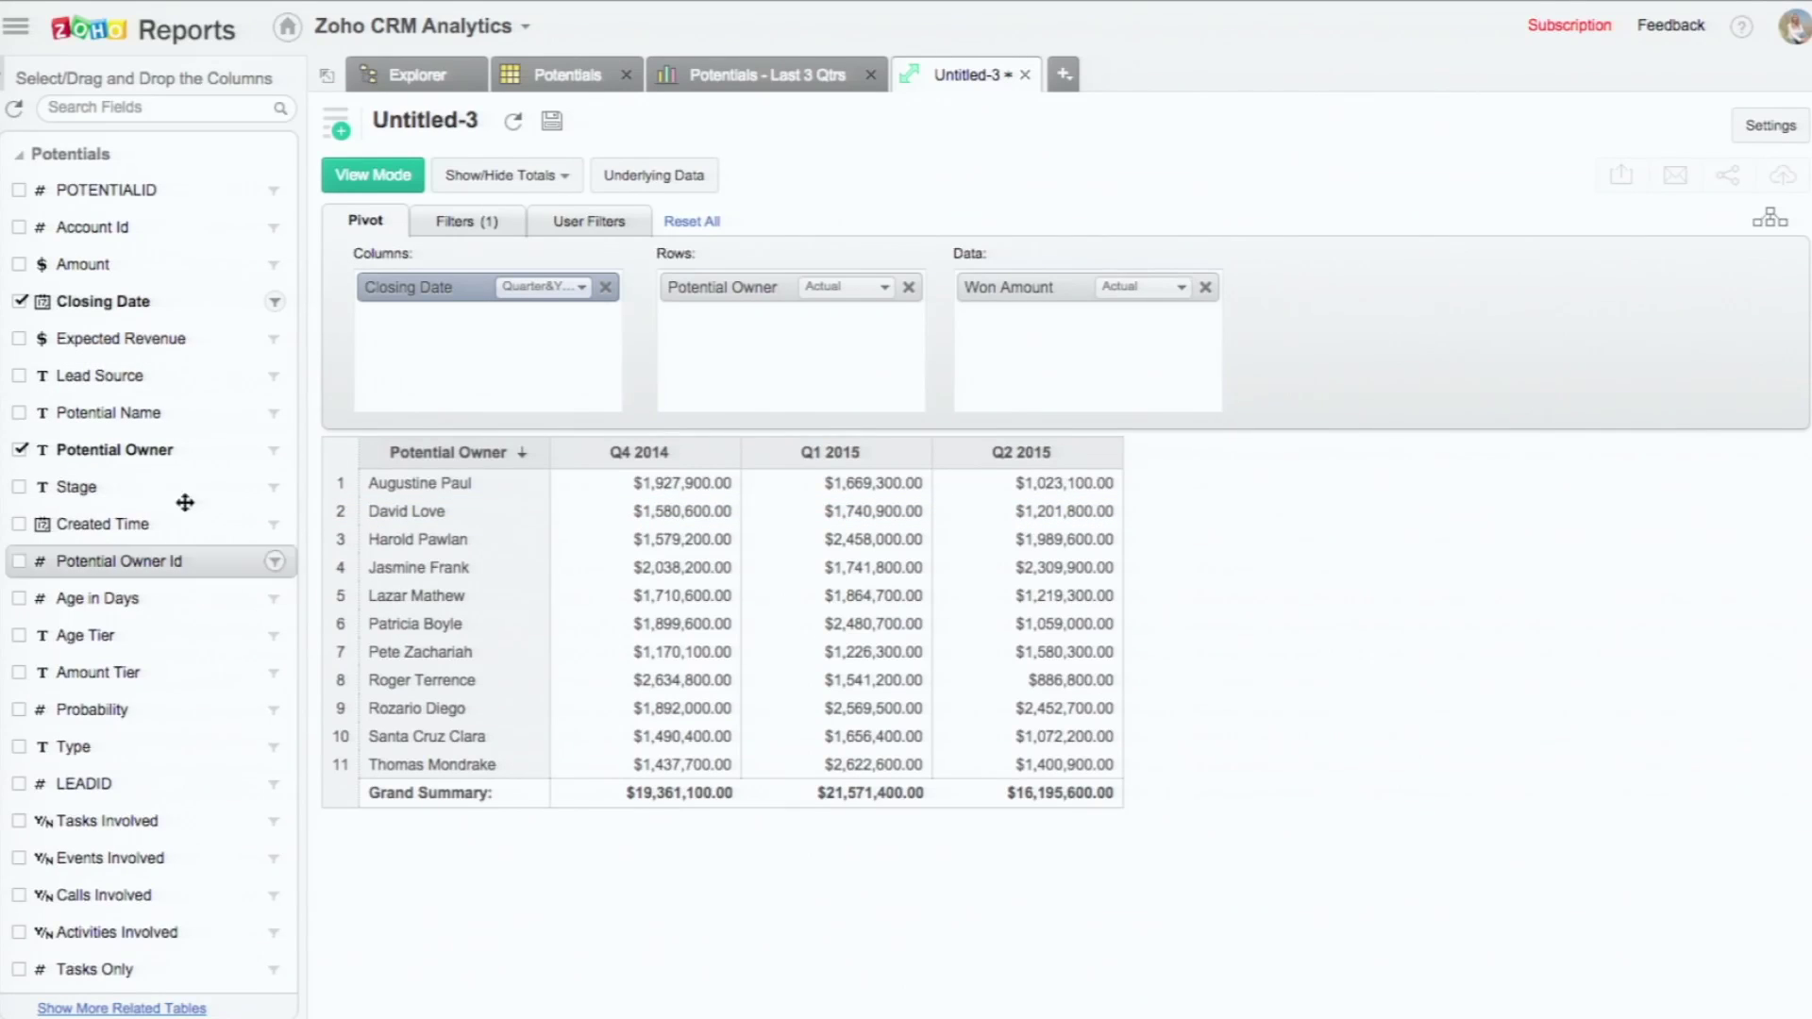
# Step: Add a second Won Amount as % of Difference From the previous Closing Date (Quarter&Year)
pyautogui.click(184, 110)
pyautogui.write('won amo')
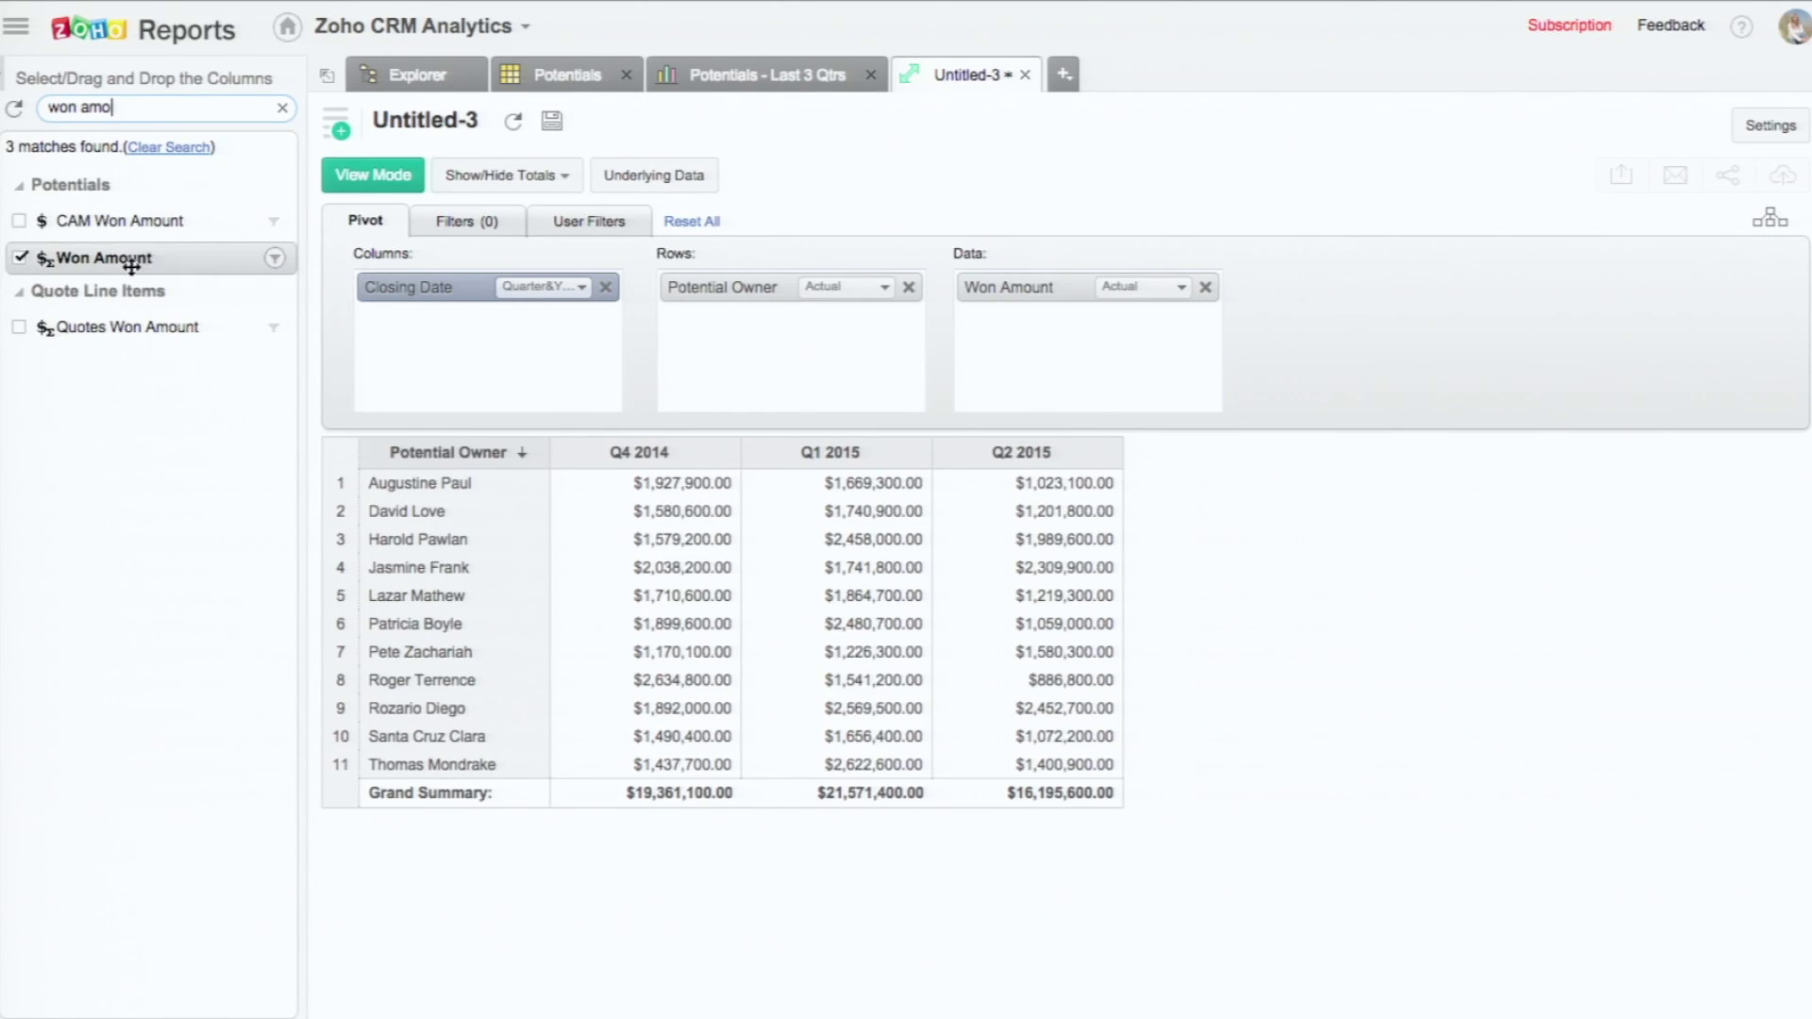
pyautogui.moveTo(142, 258); pyautogui.dragTo(1124, 338)
pyautogui.click(1158, 328)
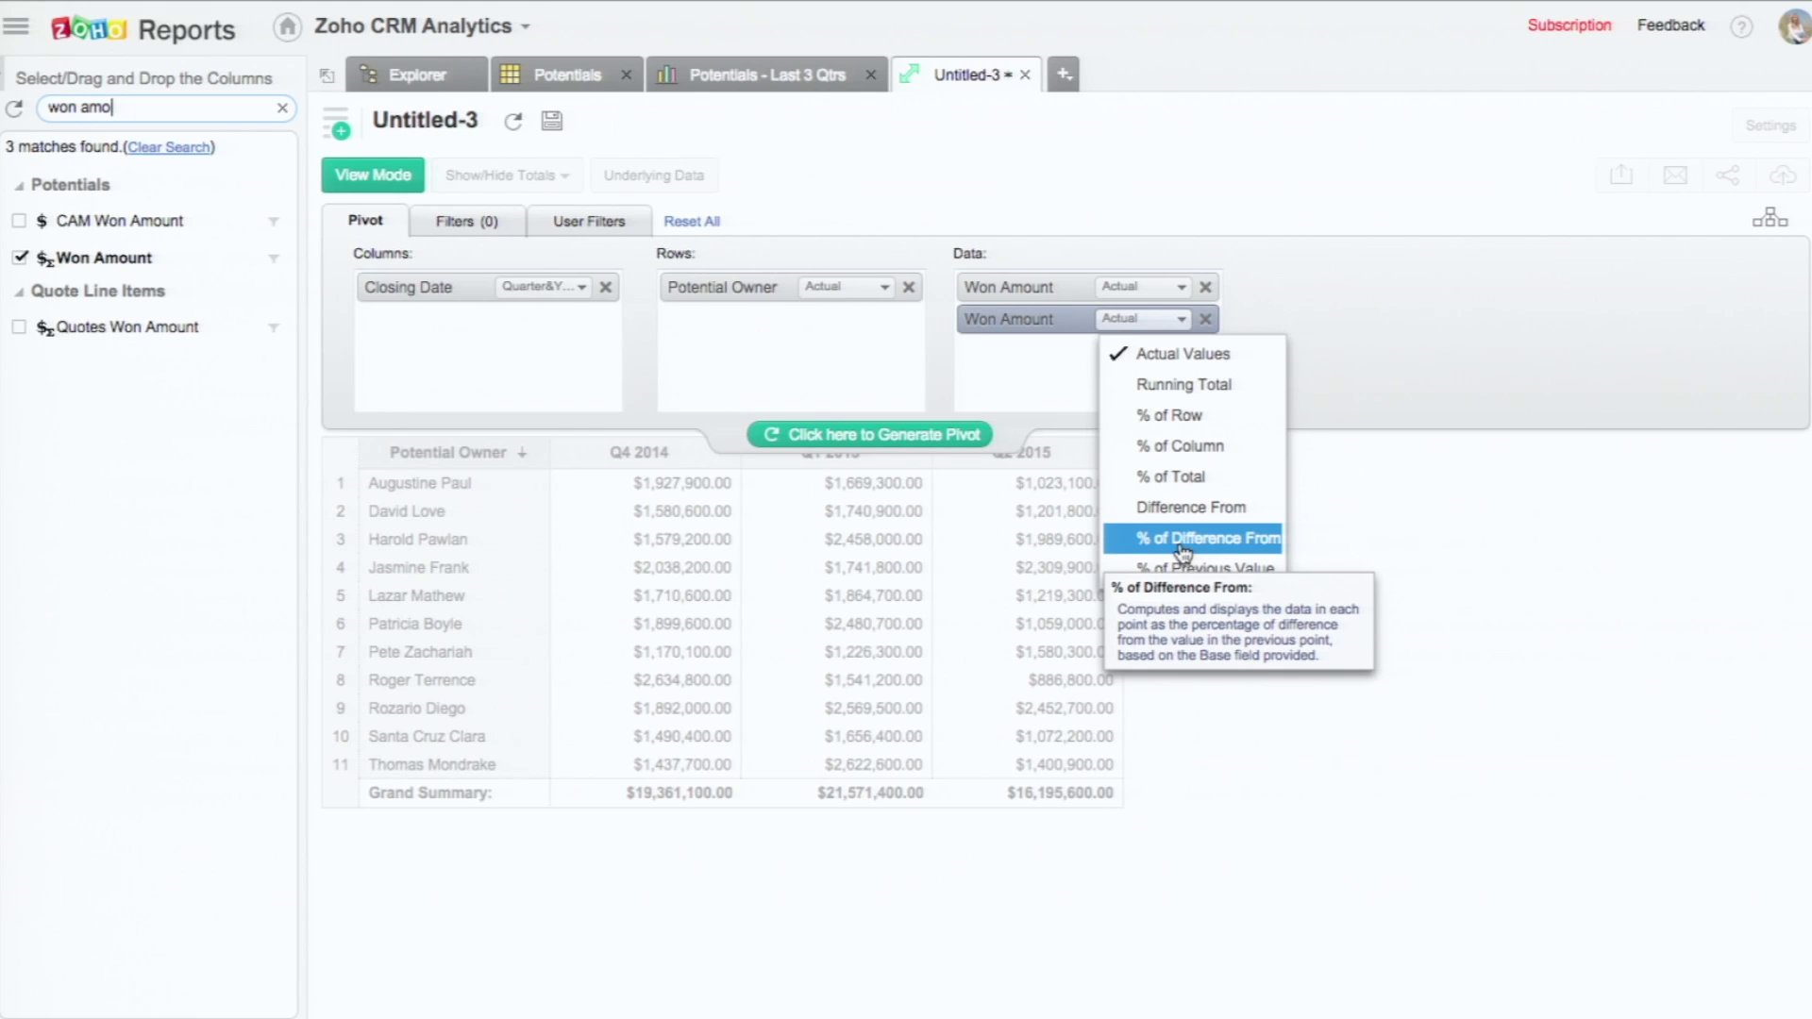
pyautogui.click(1182, 542)
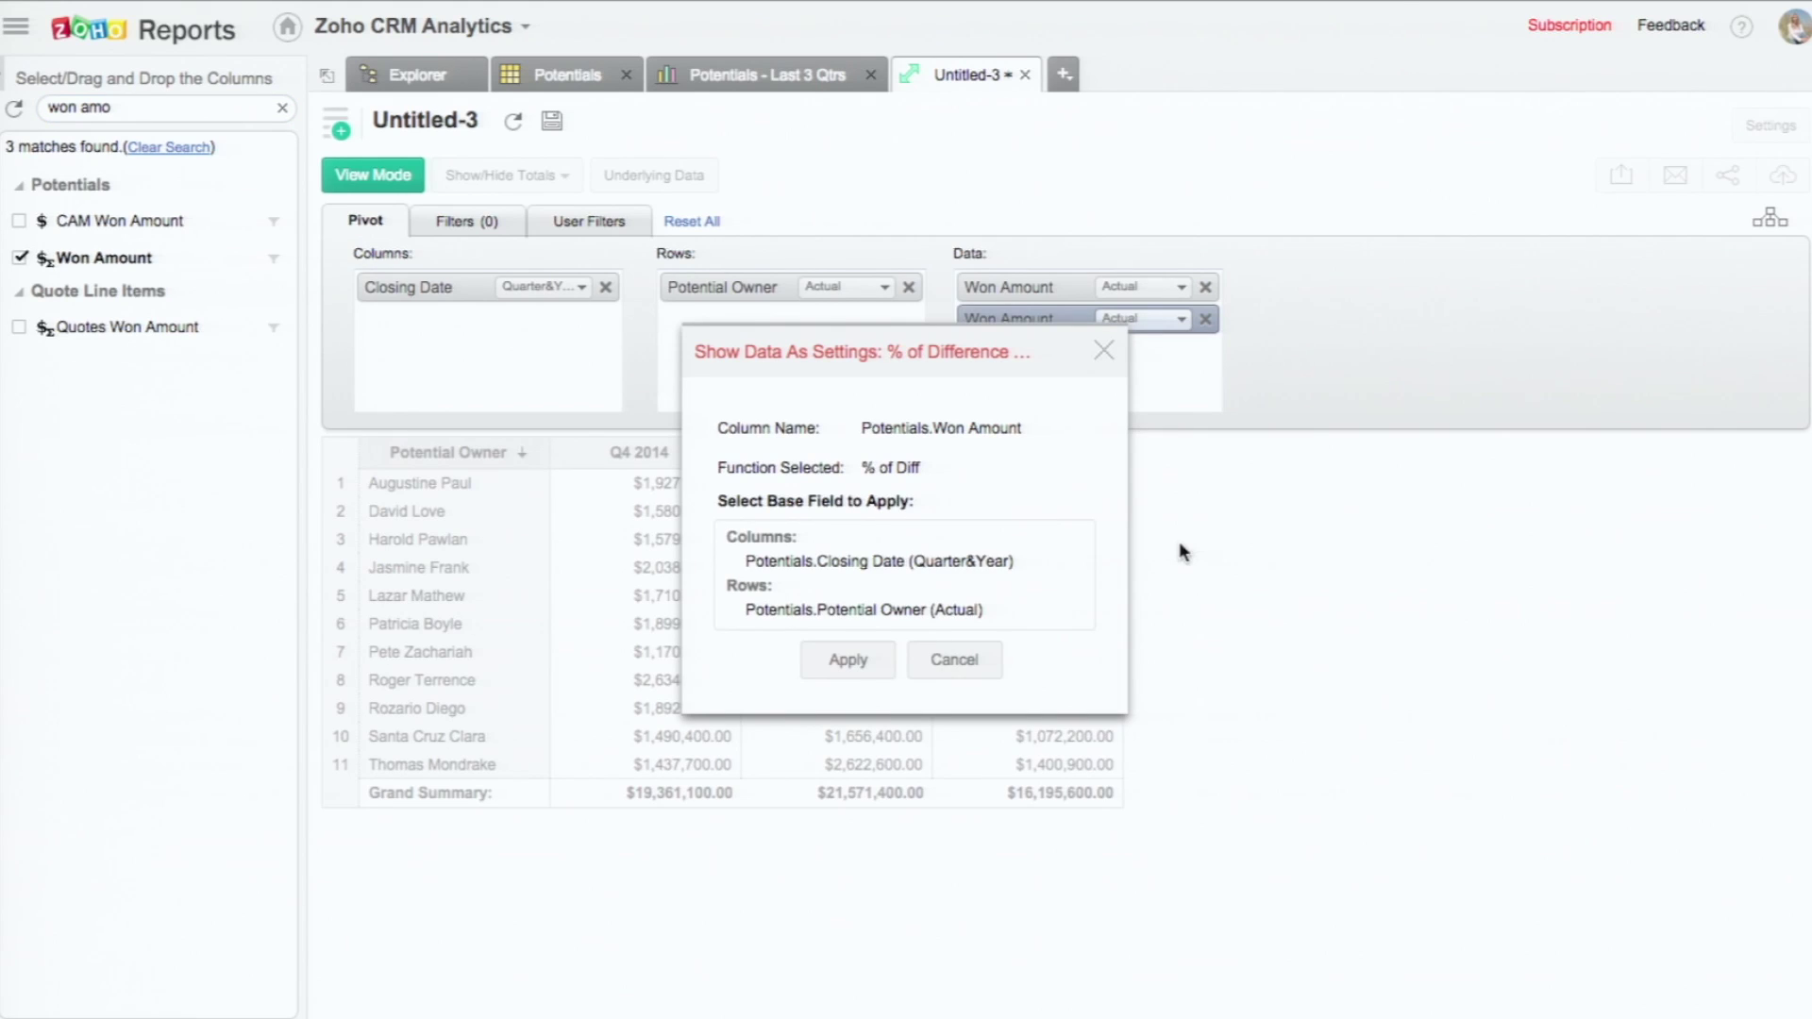
pyautogui.click(917, 566)
pyautogui.click(853, 661)
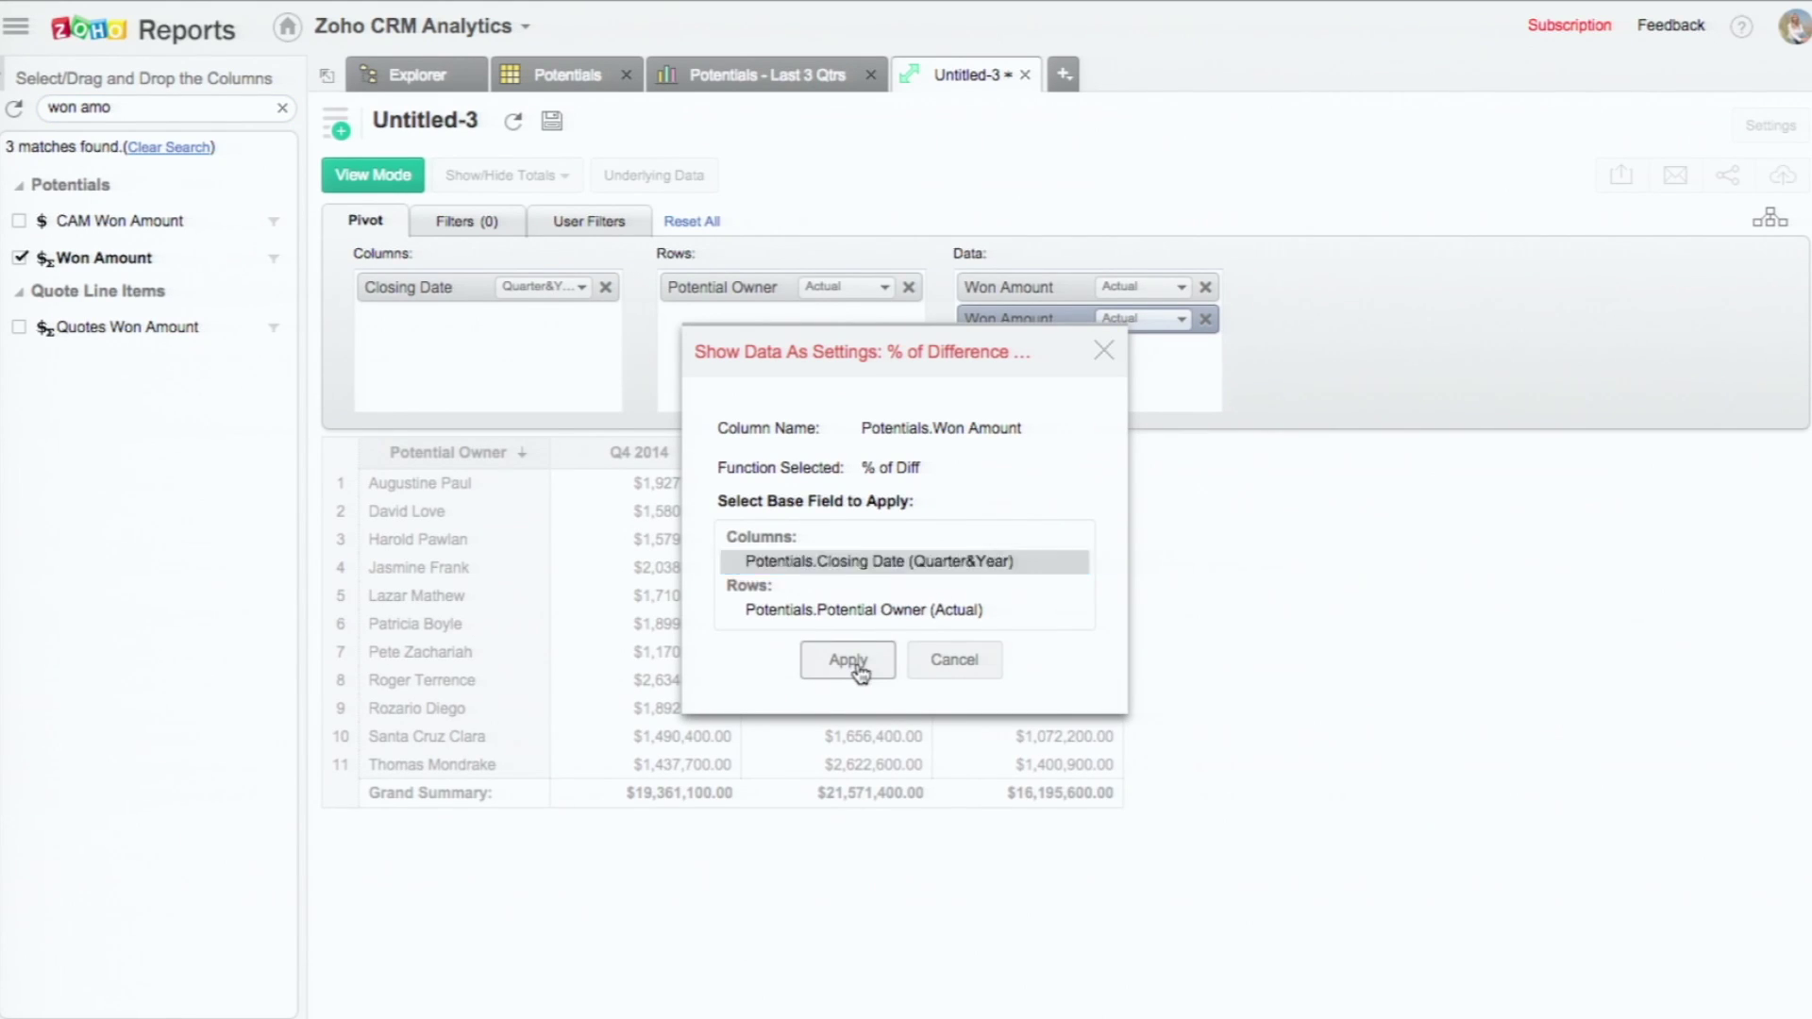
pyautogui.click(900, 443)
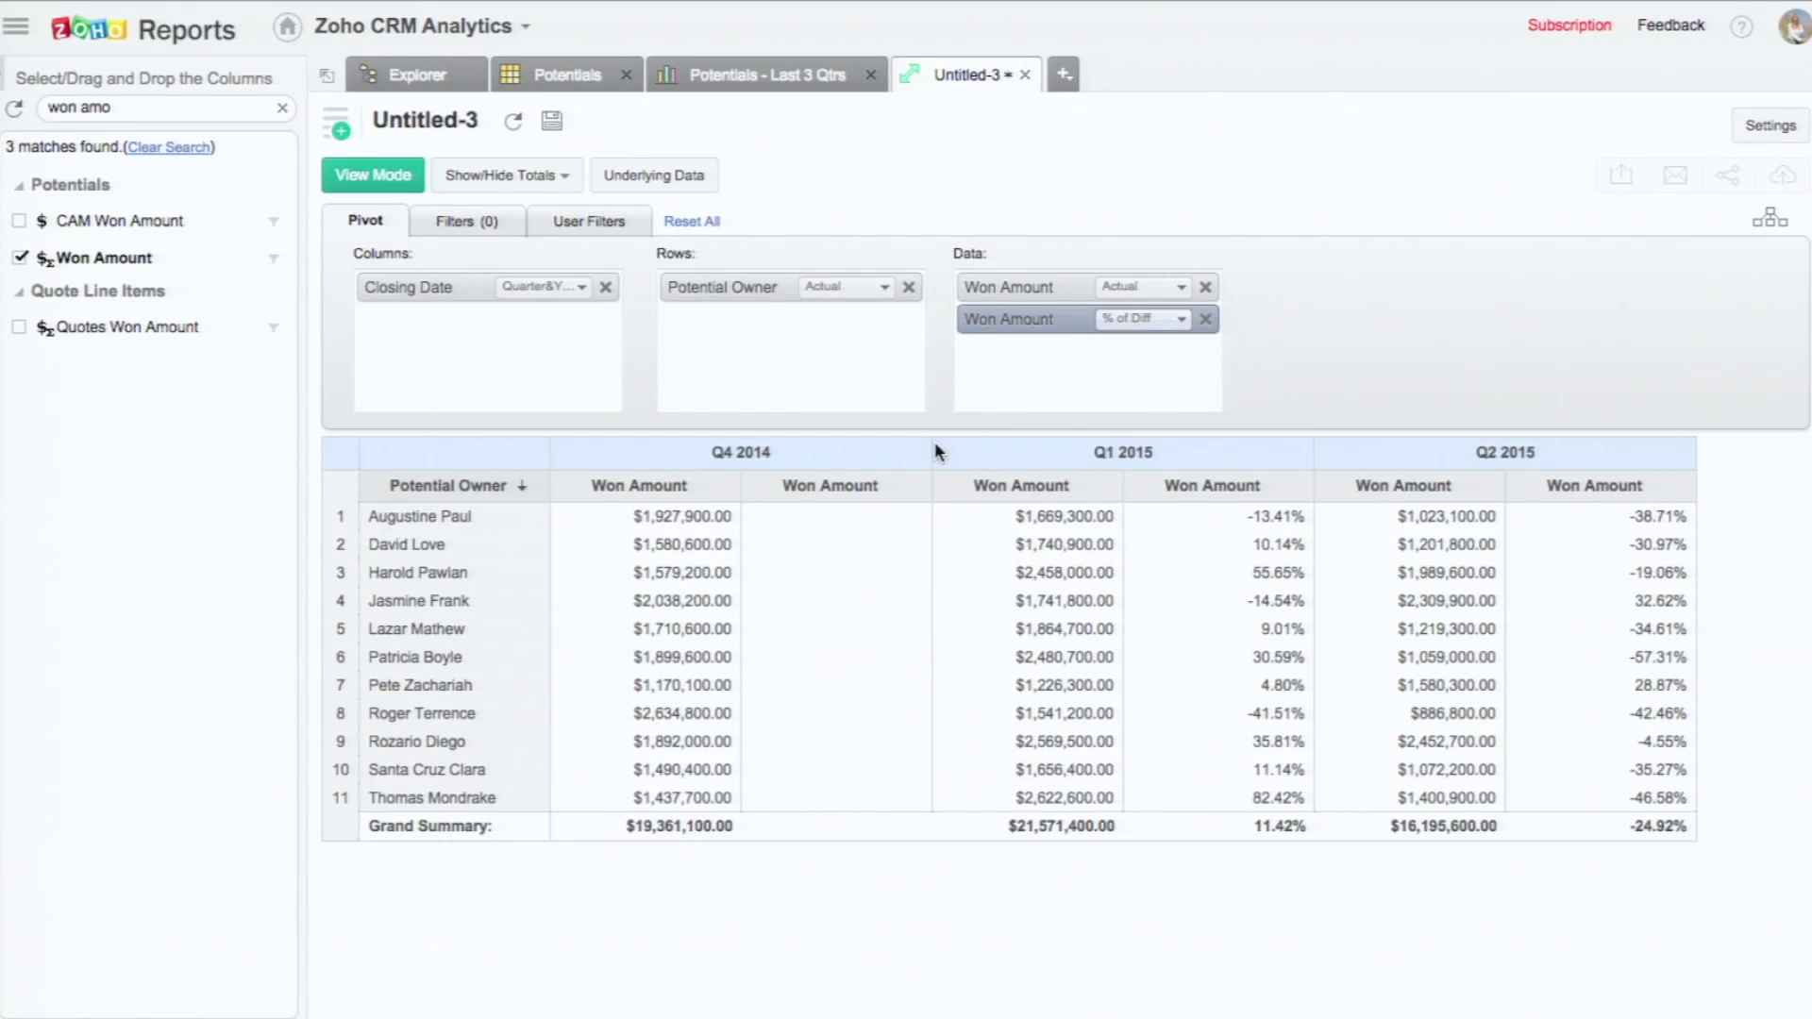
pyautogui.moveTo(934, 443); pyautogui.dragTo(864, 445)
pyautogui.click(769, 487)
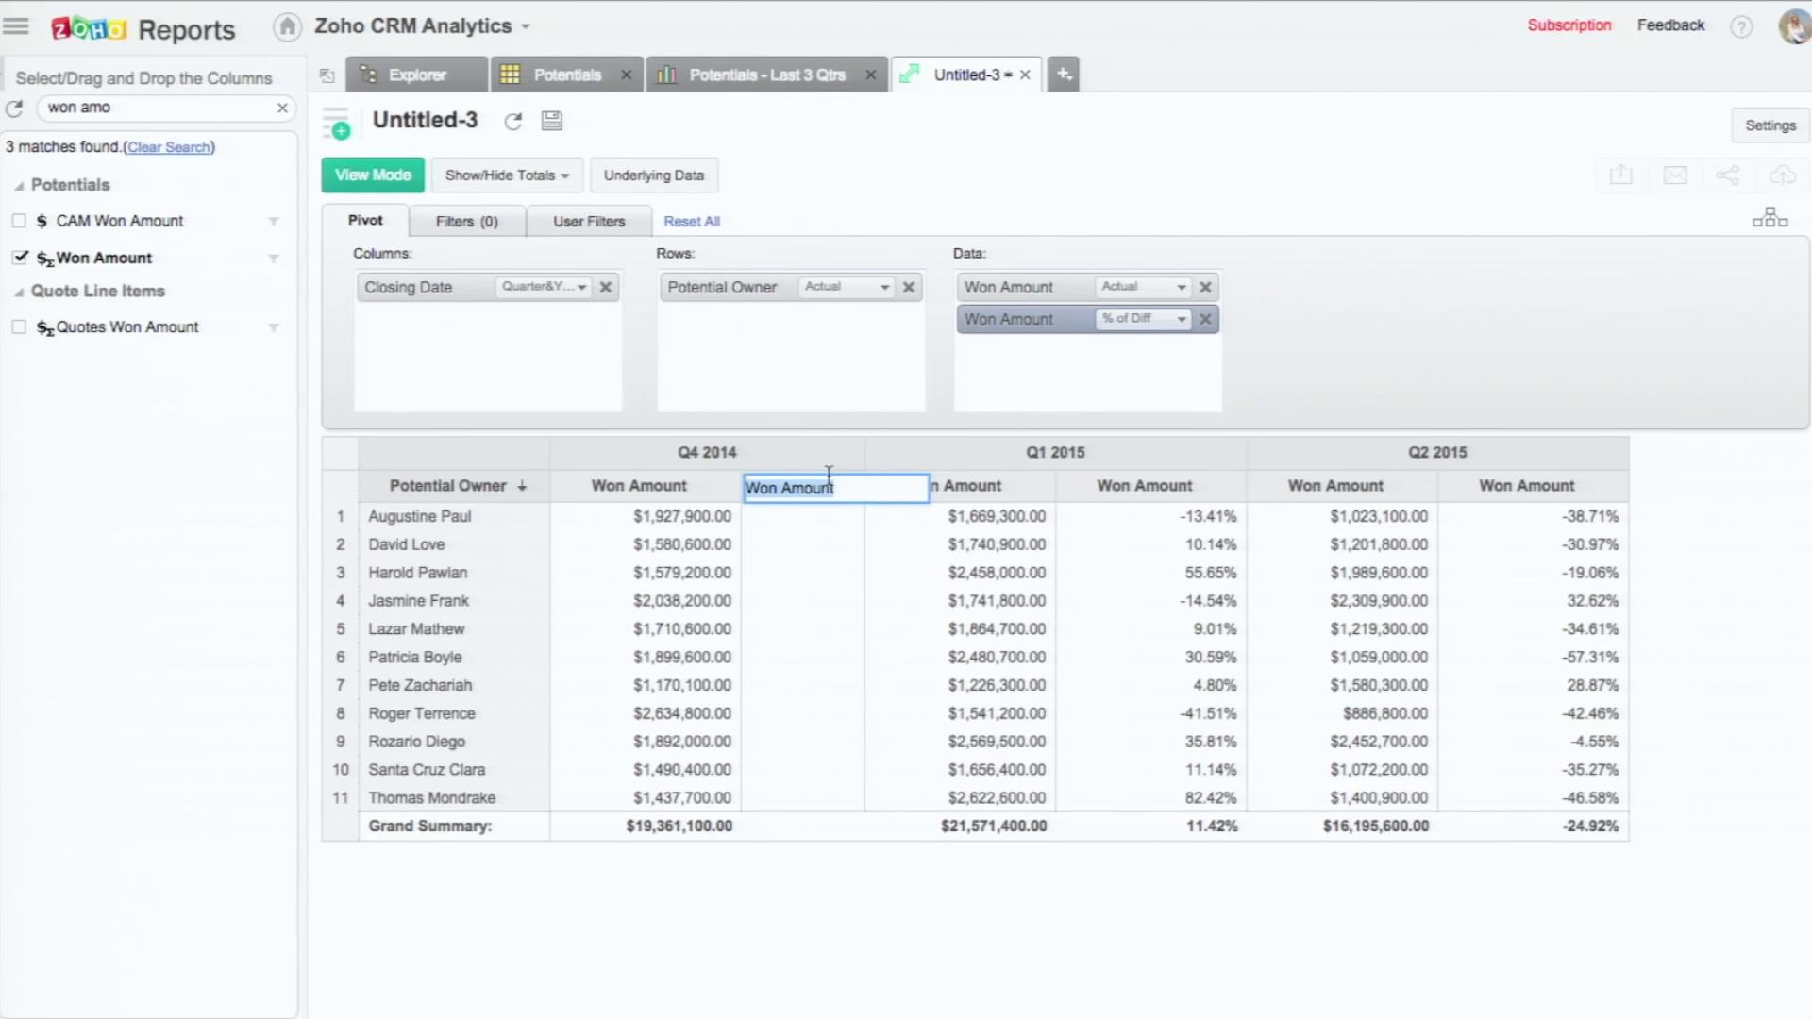
# Step: Rename the second Won Amount header to '% diff' and hide the Grand Summary row
pyautogui.write('% diff')
pyautogui.press('Return')
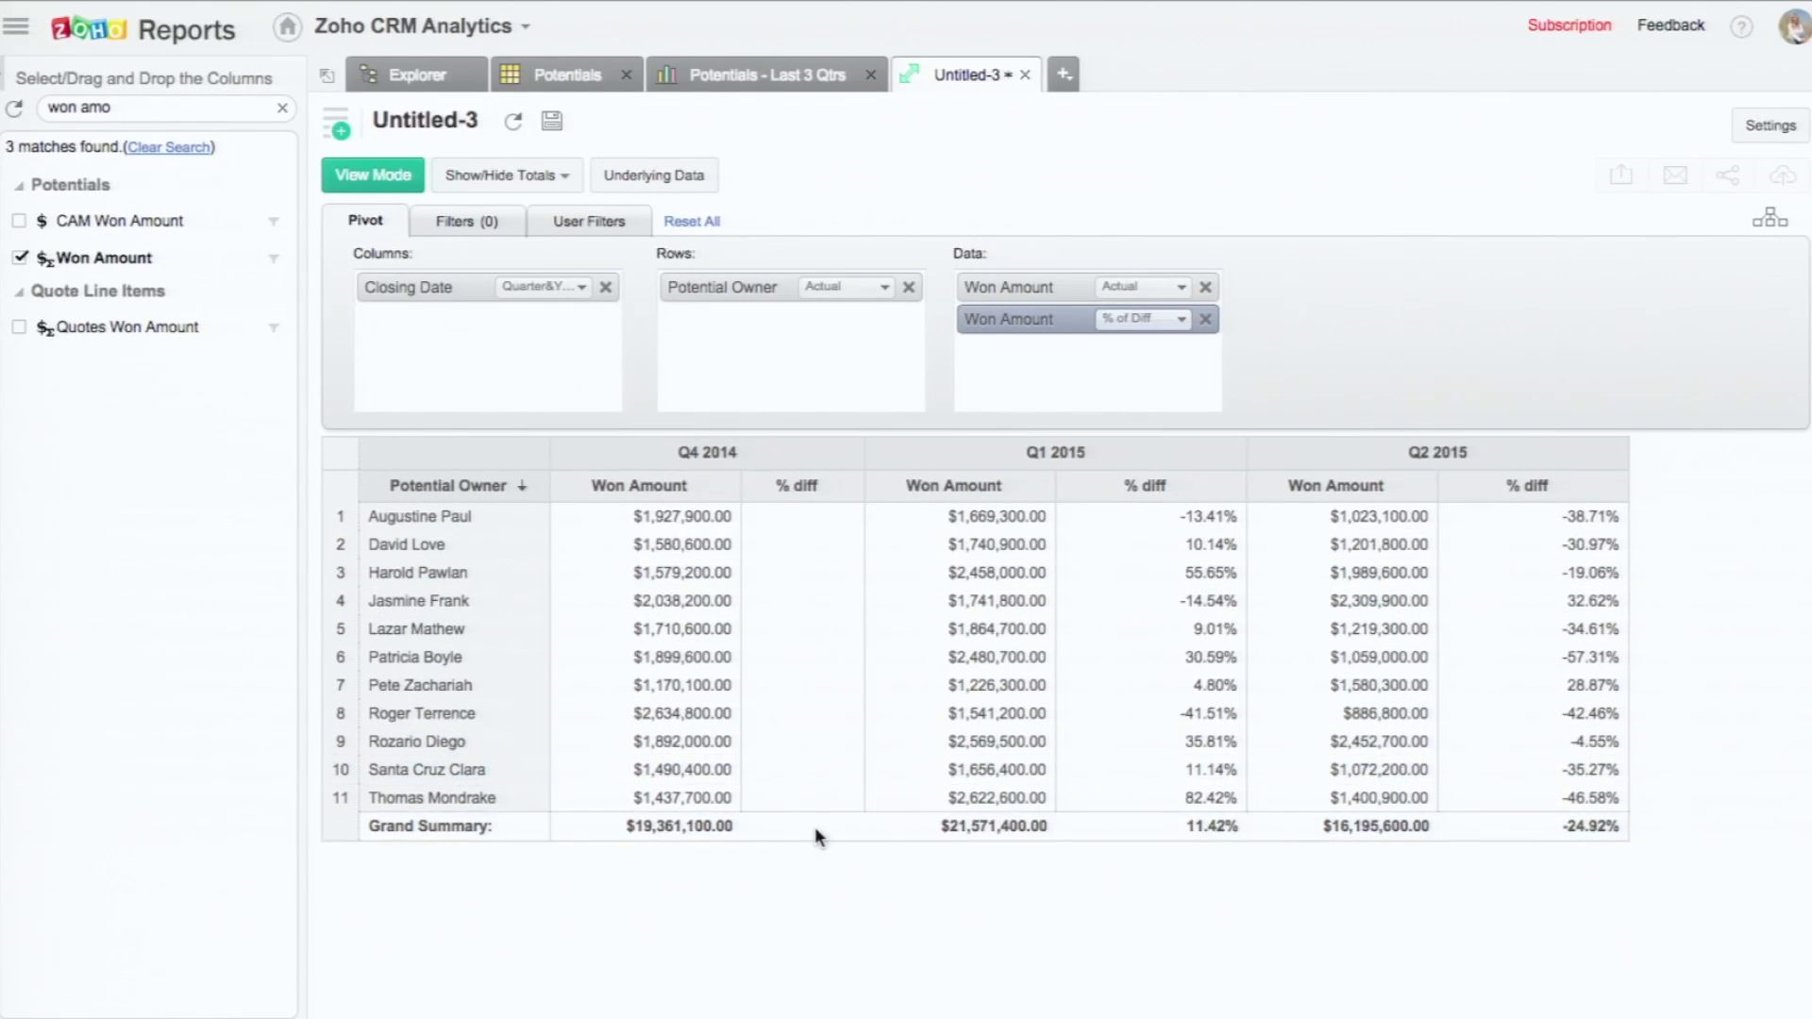
pyautogui.rightClick(812, 799)
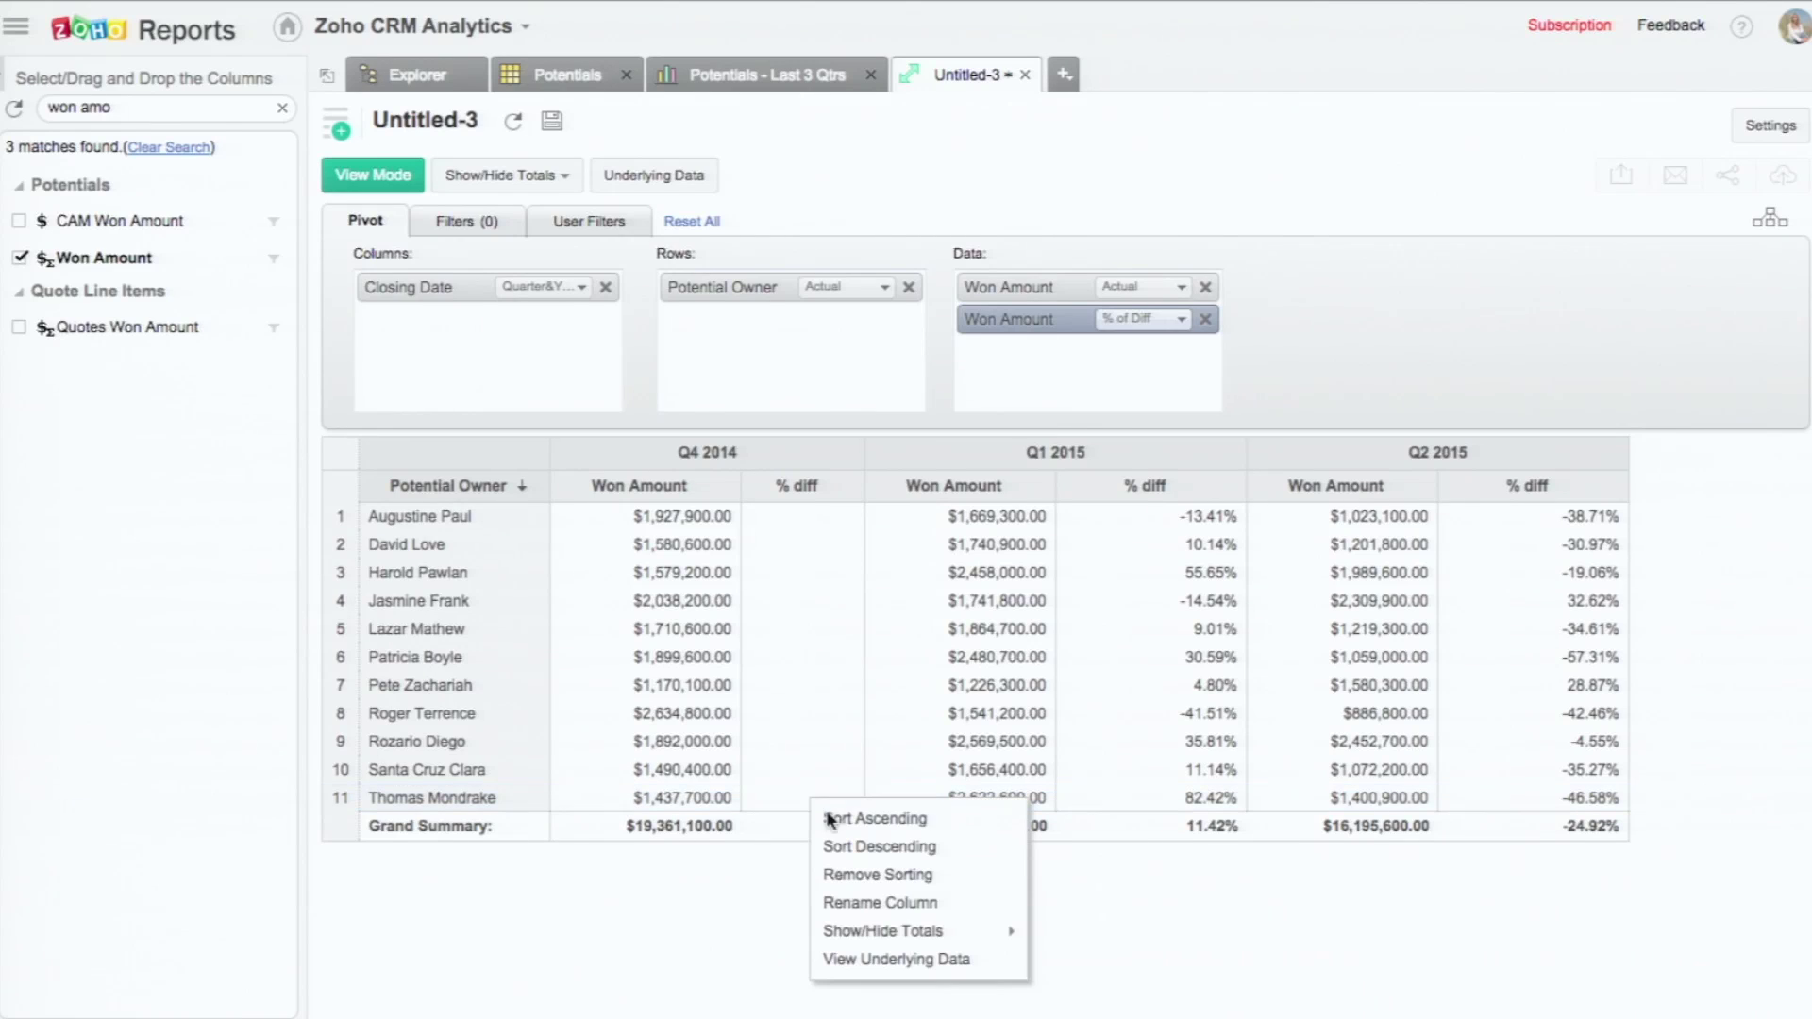
pyautogui.moveTo(892, 941)
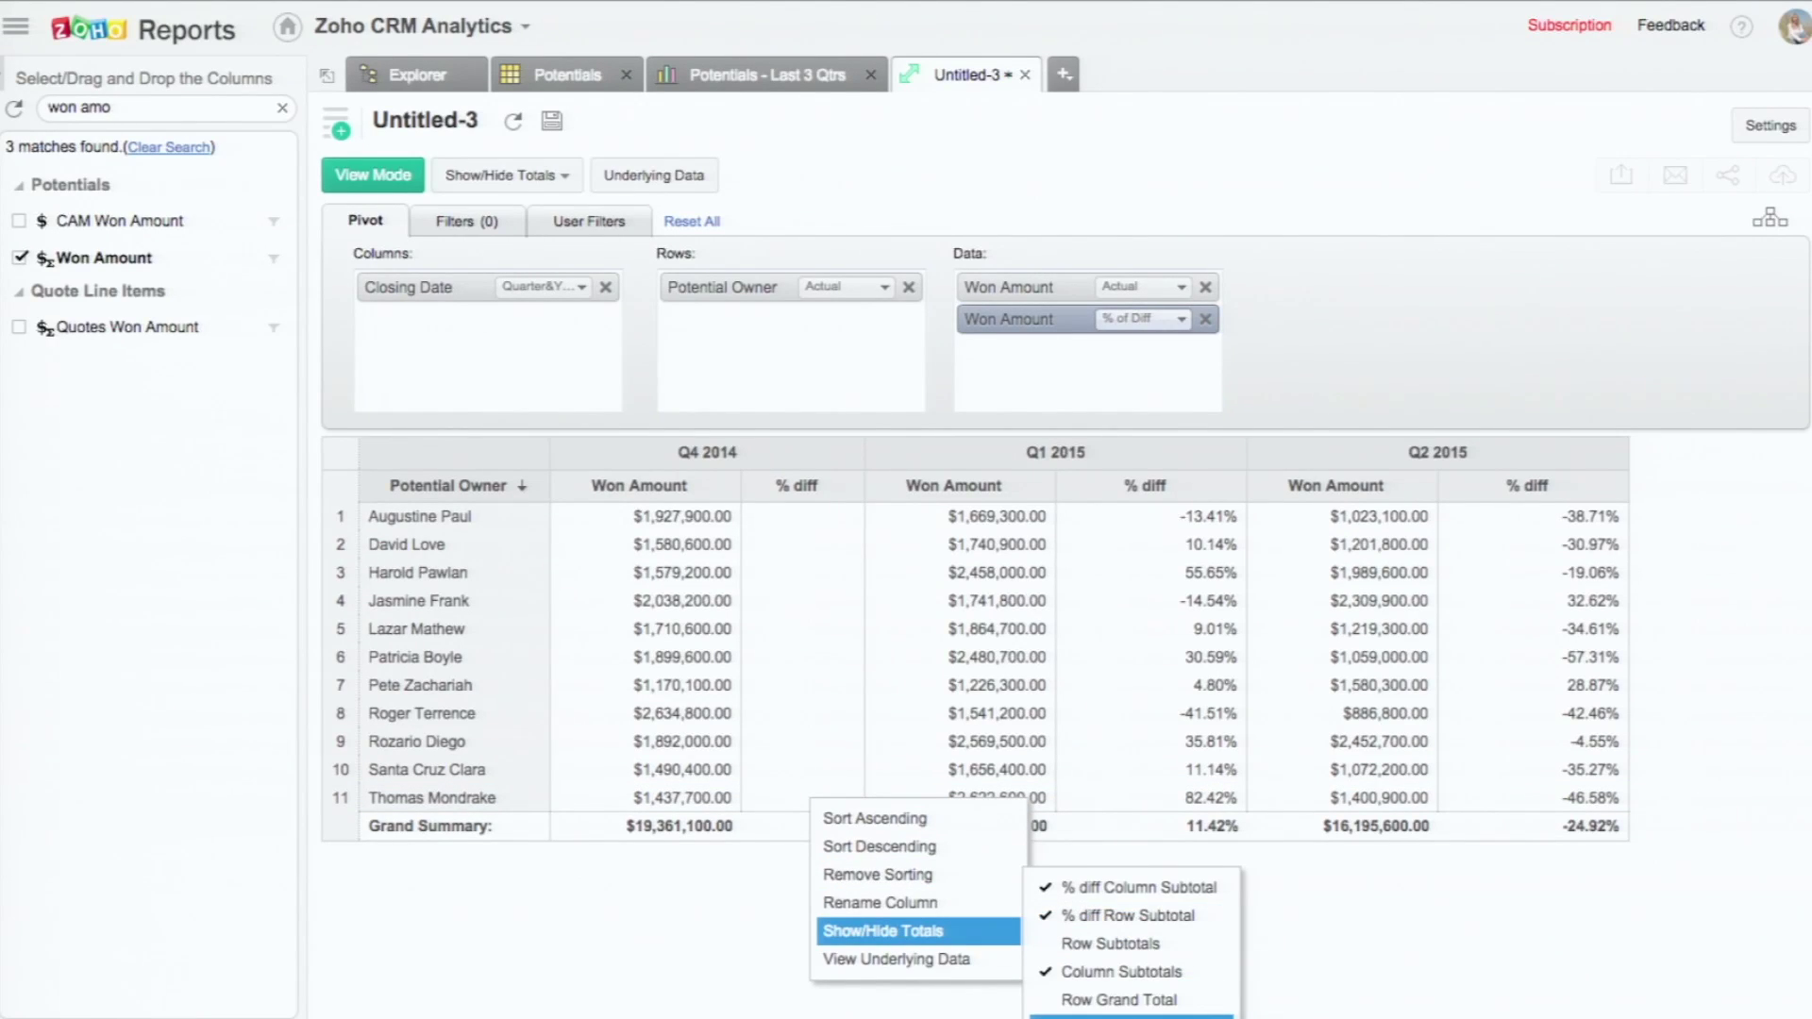
pyautogui.click(1168, 1000)
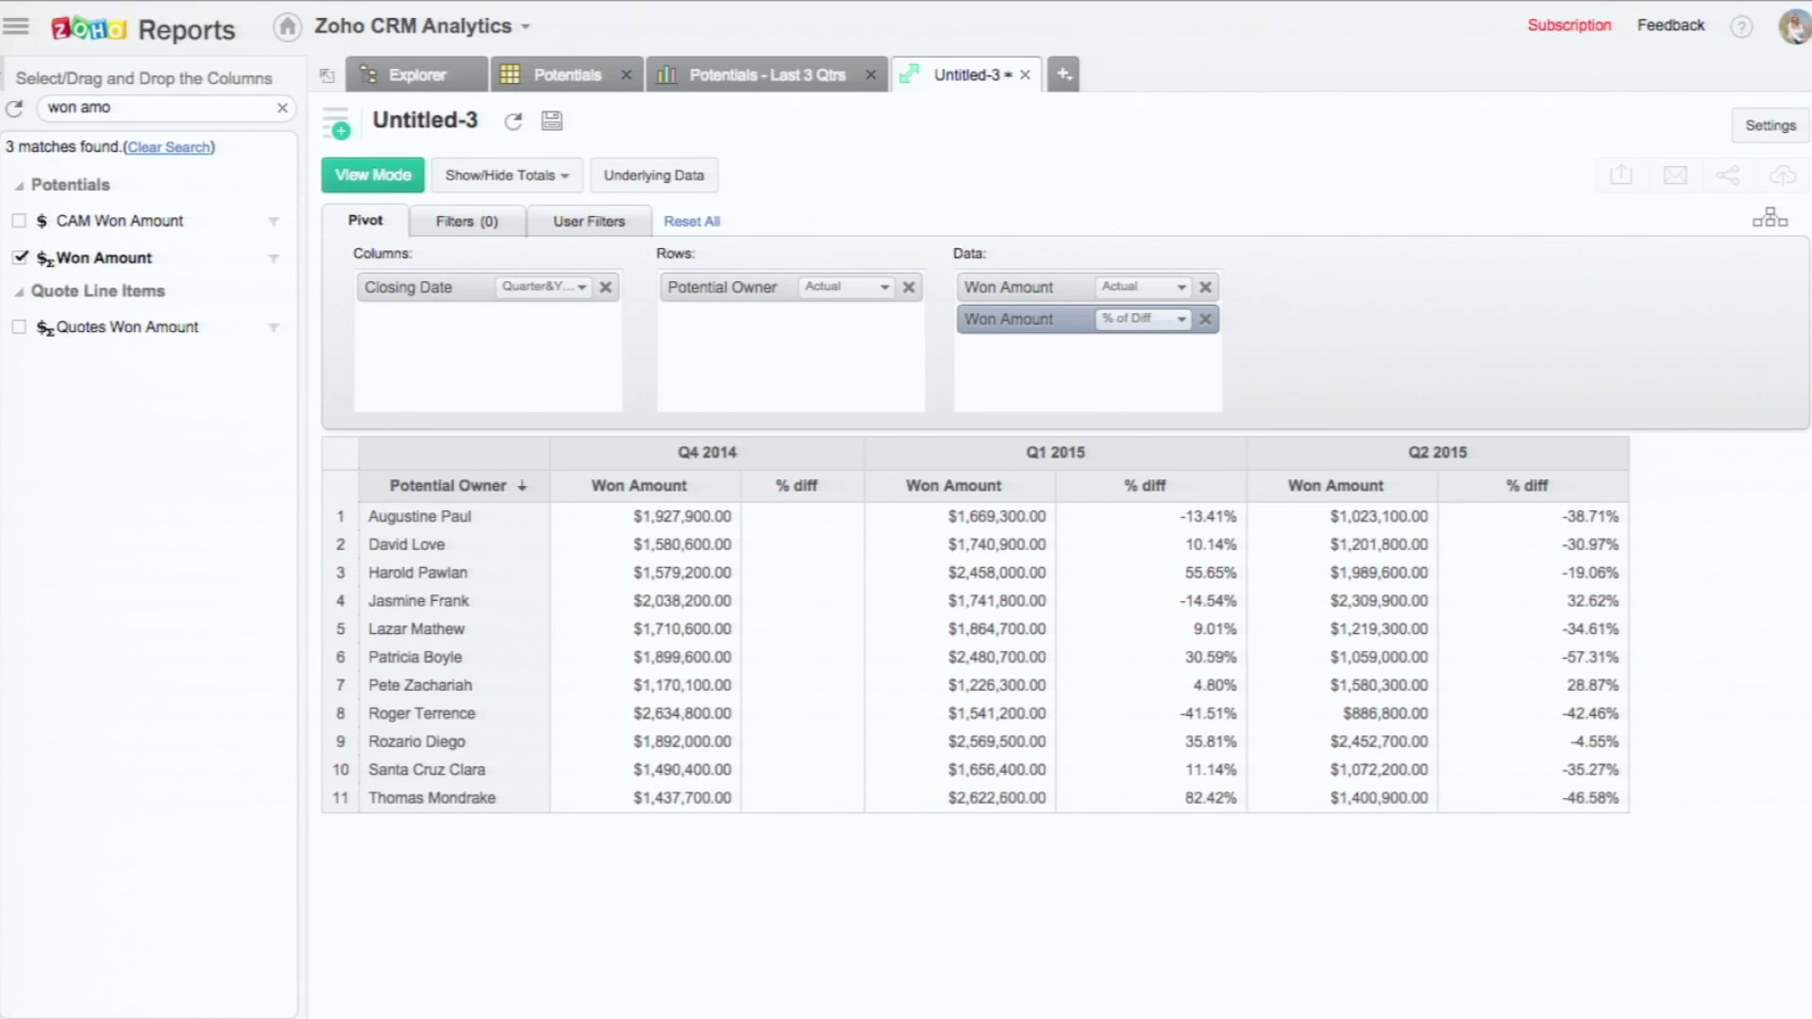
# Step: Save the pivot as 'Won Amt/Rate - Last 3 Qtrs' in the Zoholics 2015 folder
pyautogui.click(382, 179)
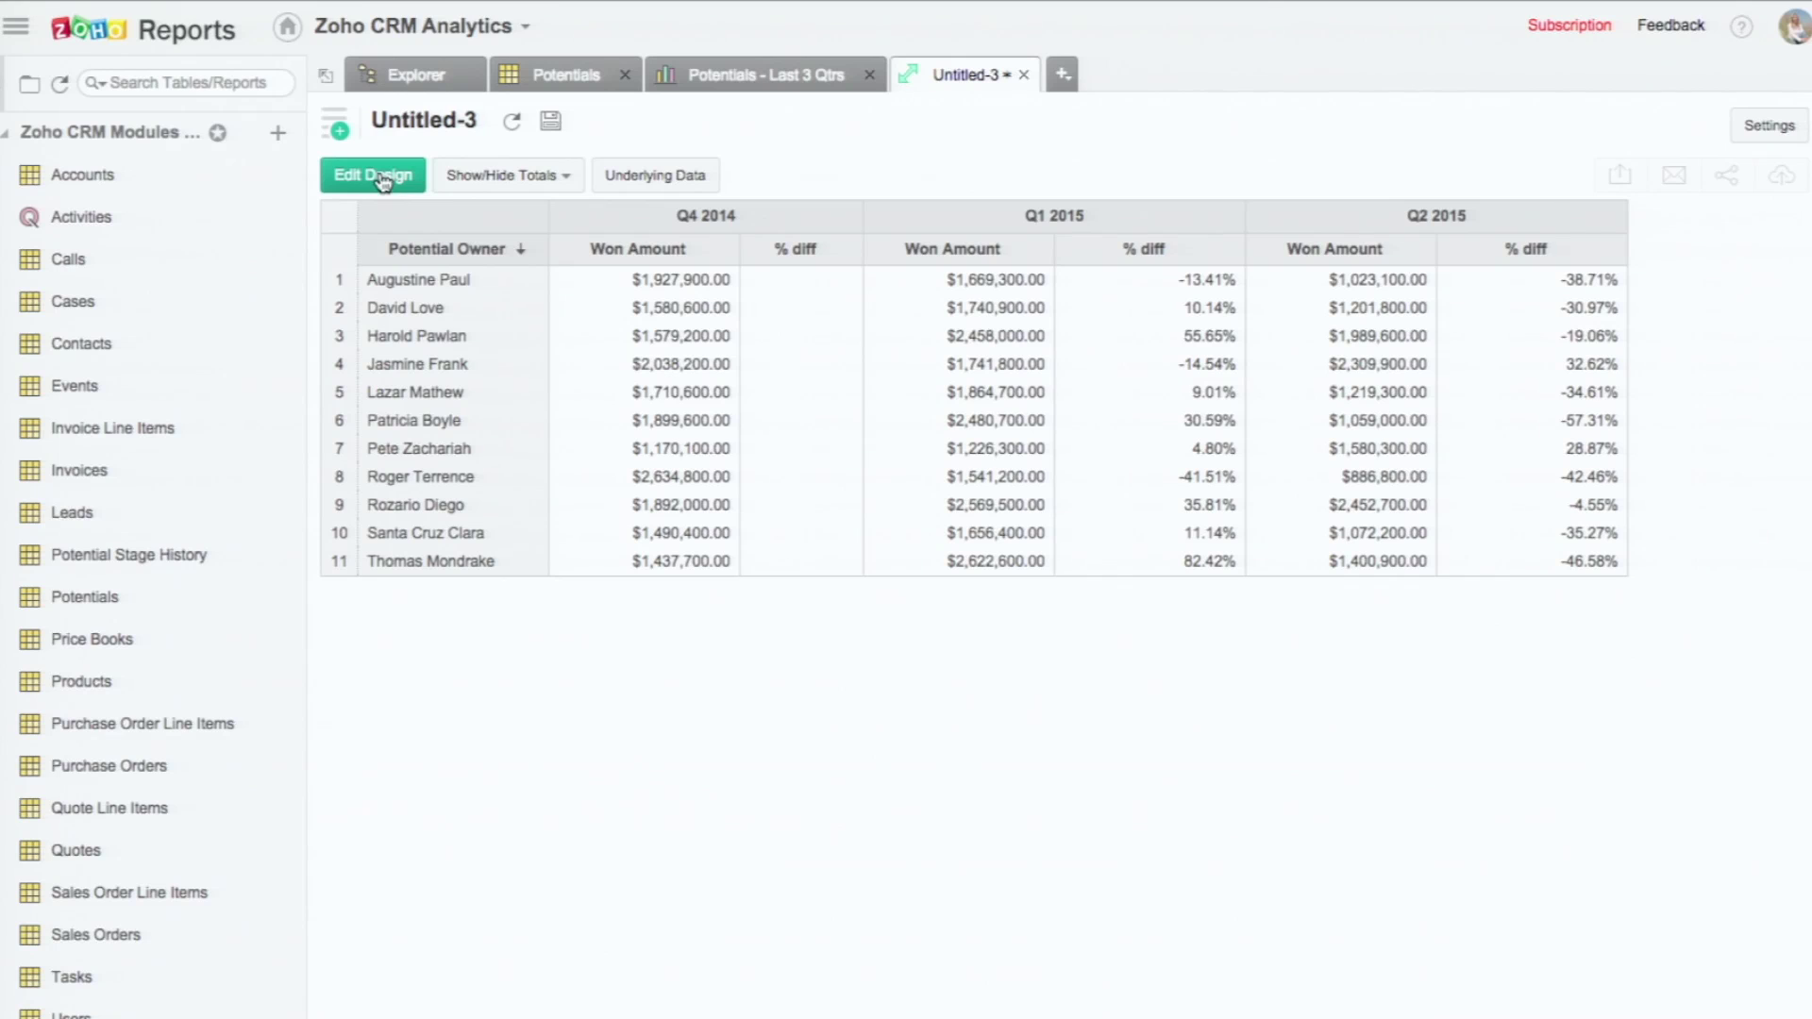
pyautogui.click(552, 125)
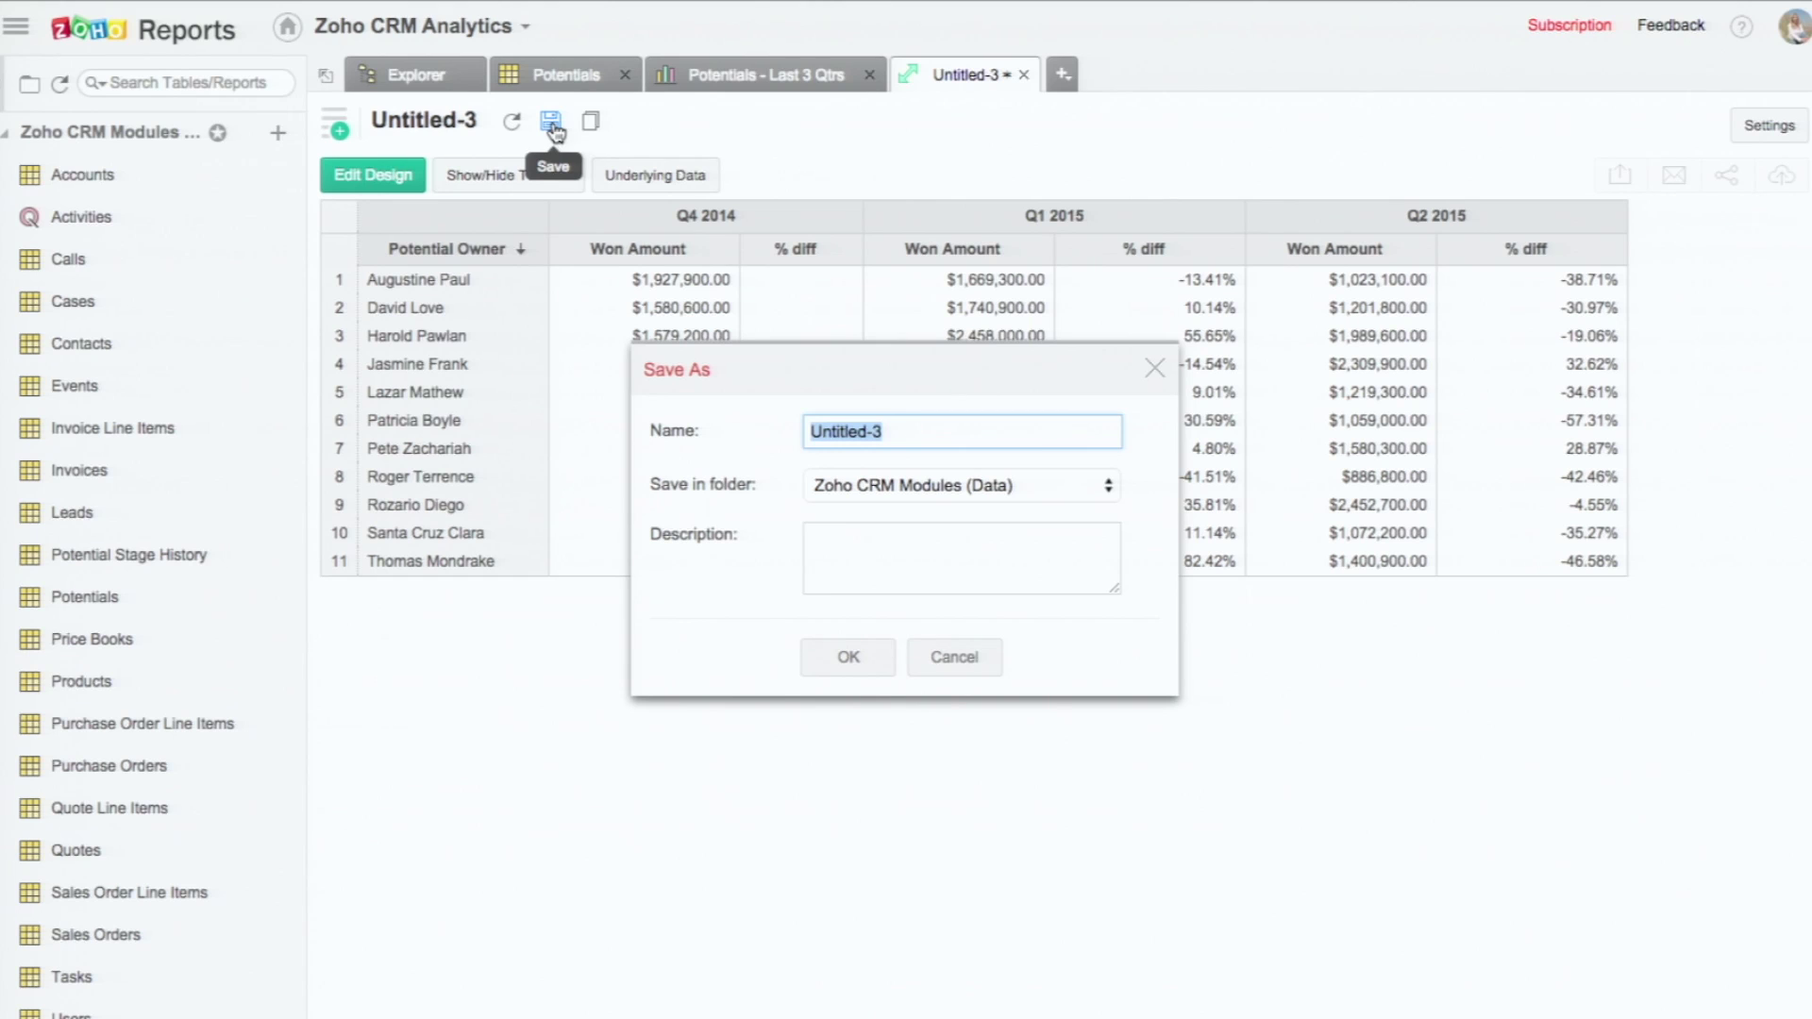
pyautogui.write('Won Amt/Rate -')
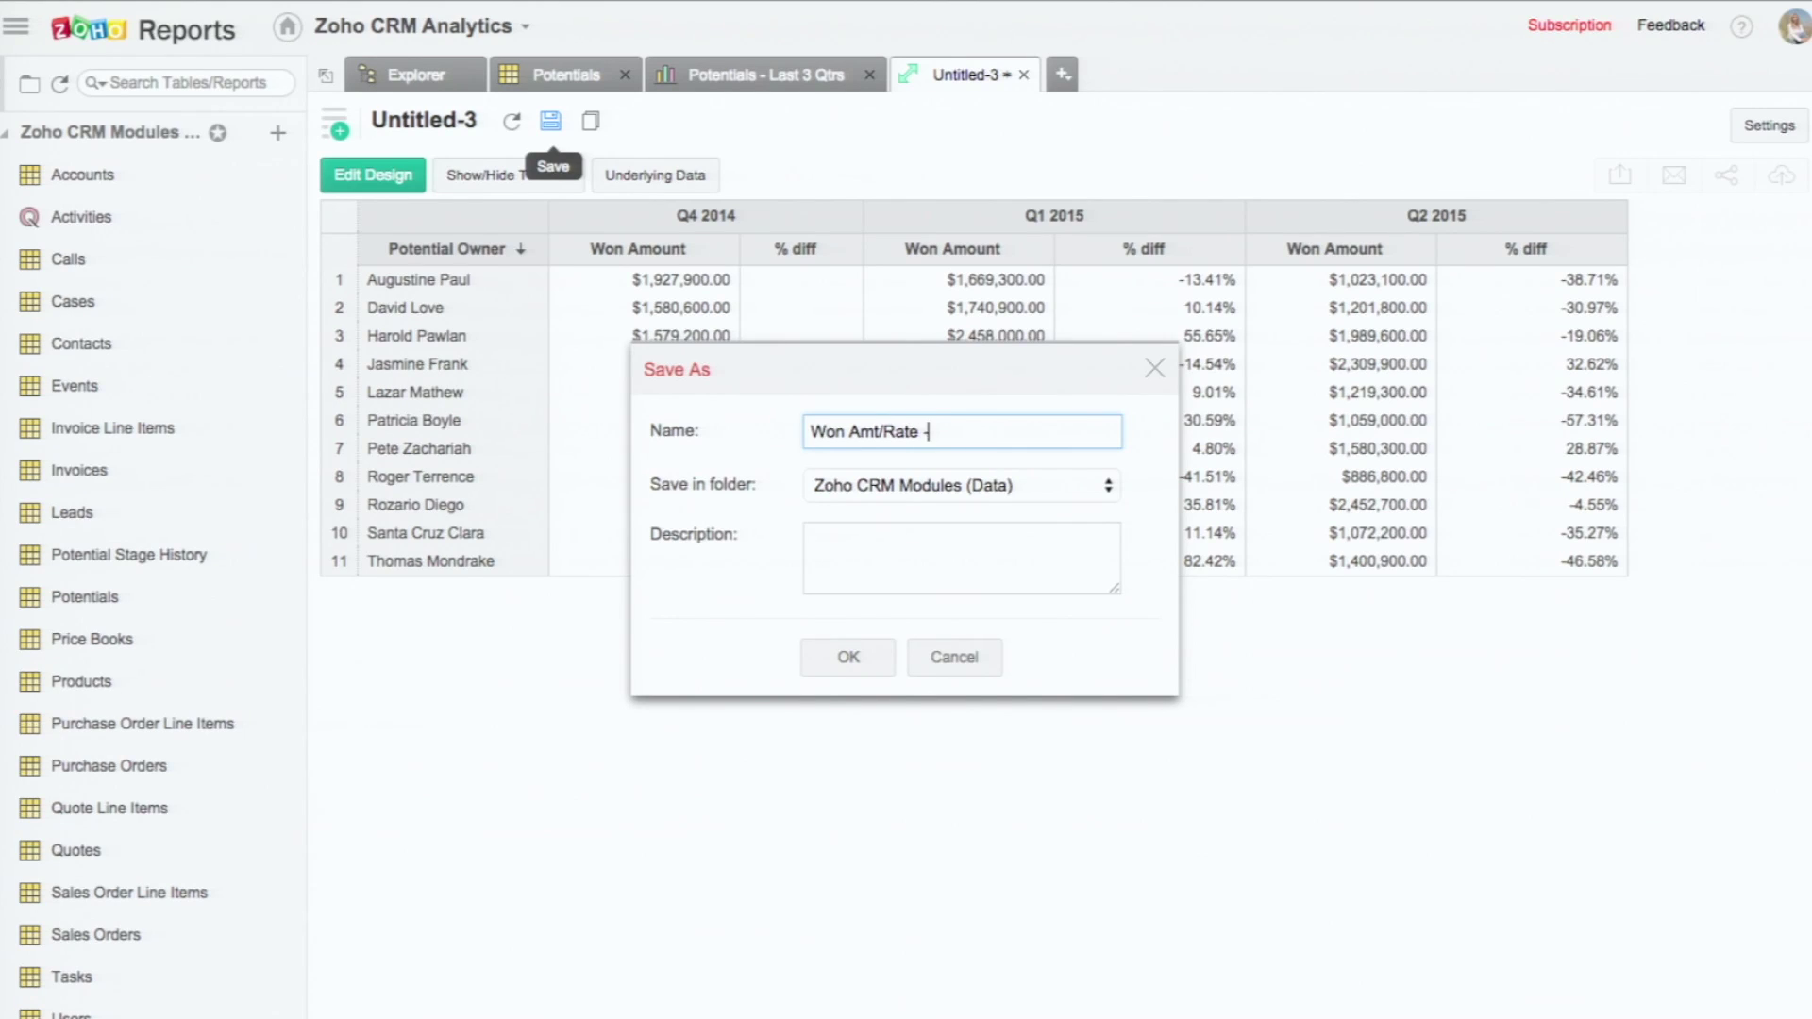
pyautogui.write(' Last 3 Qtrs')
pyautogui.click(849, 491)
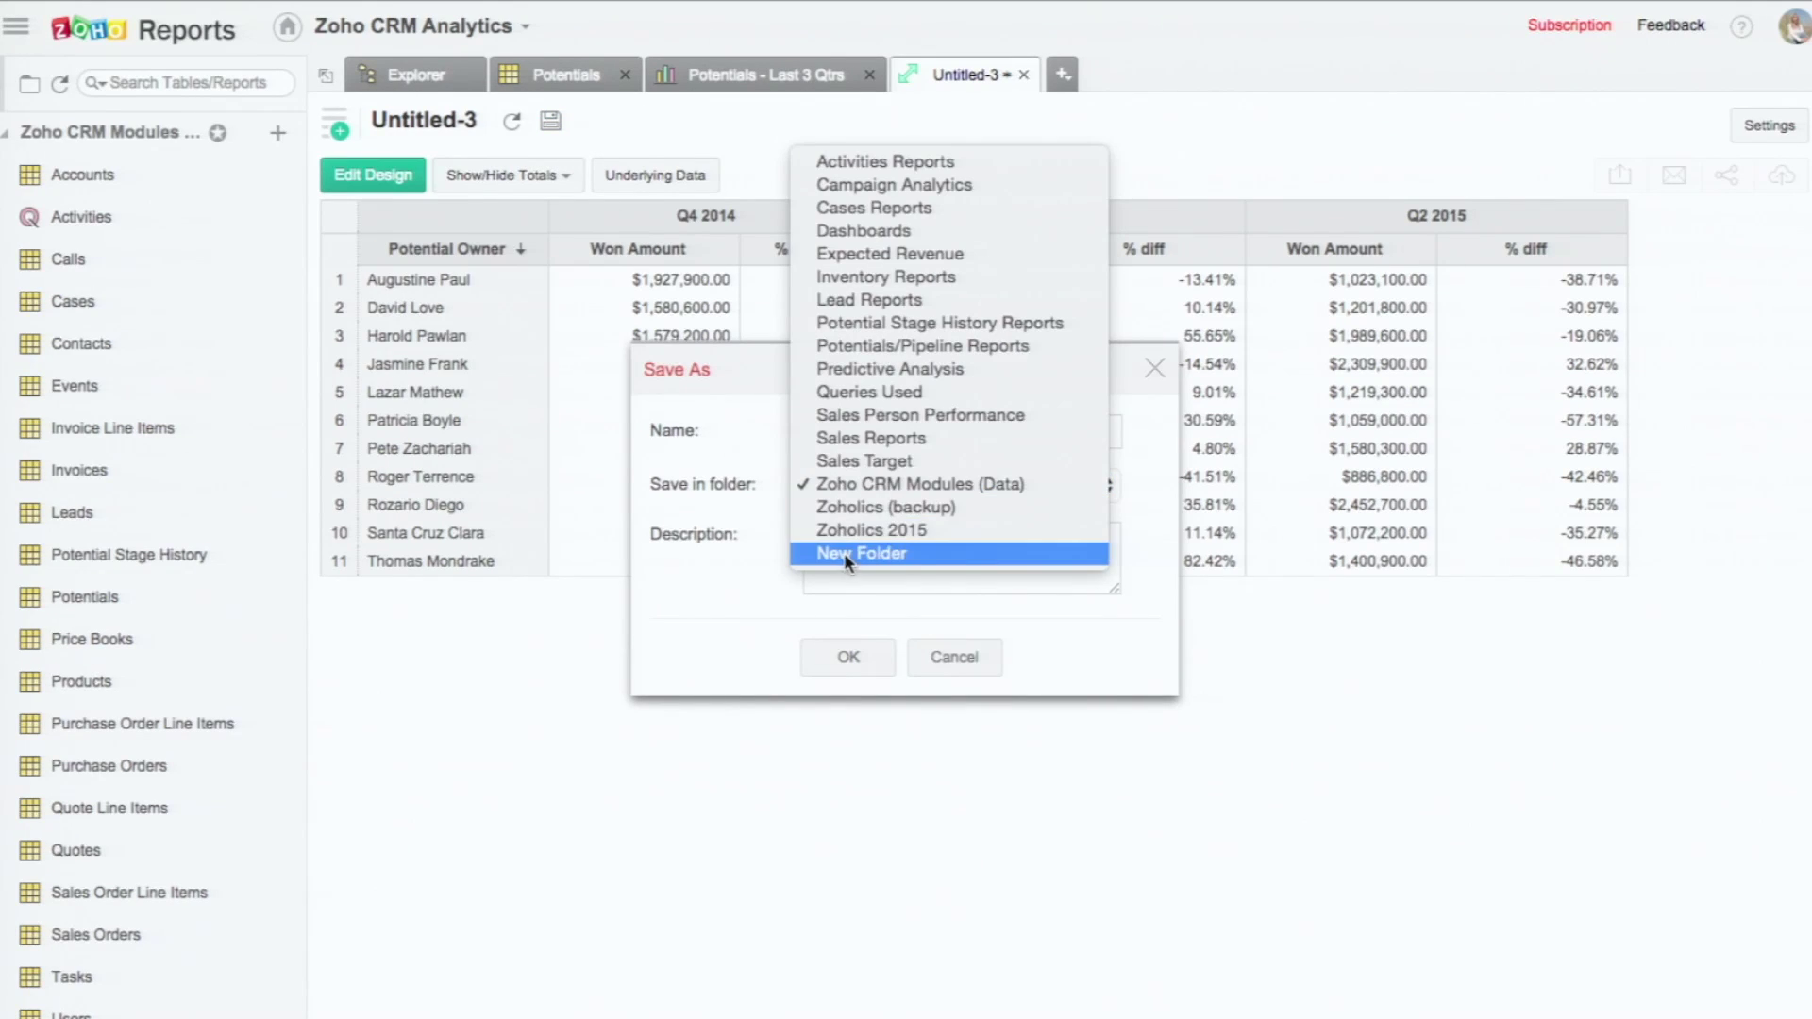
pyautogui.click(860, 530)
pyautogui.click(846, 661)
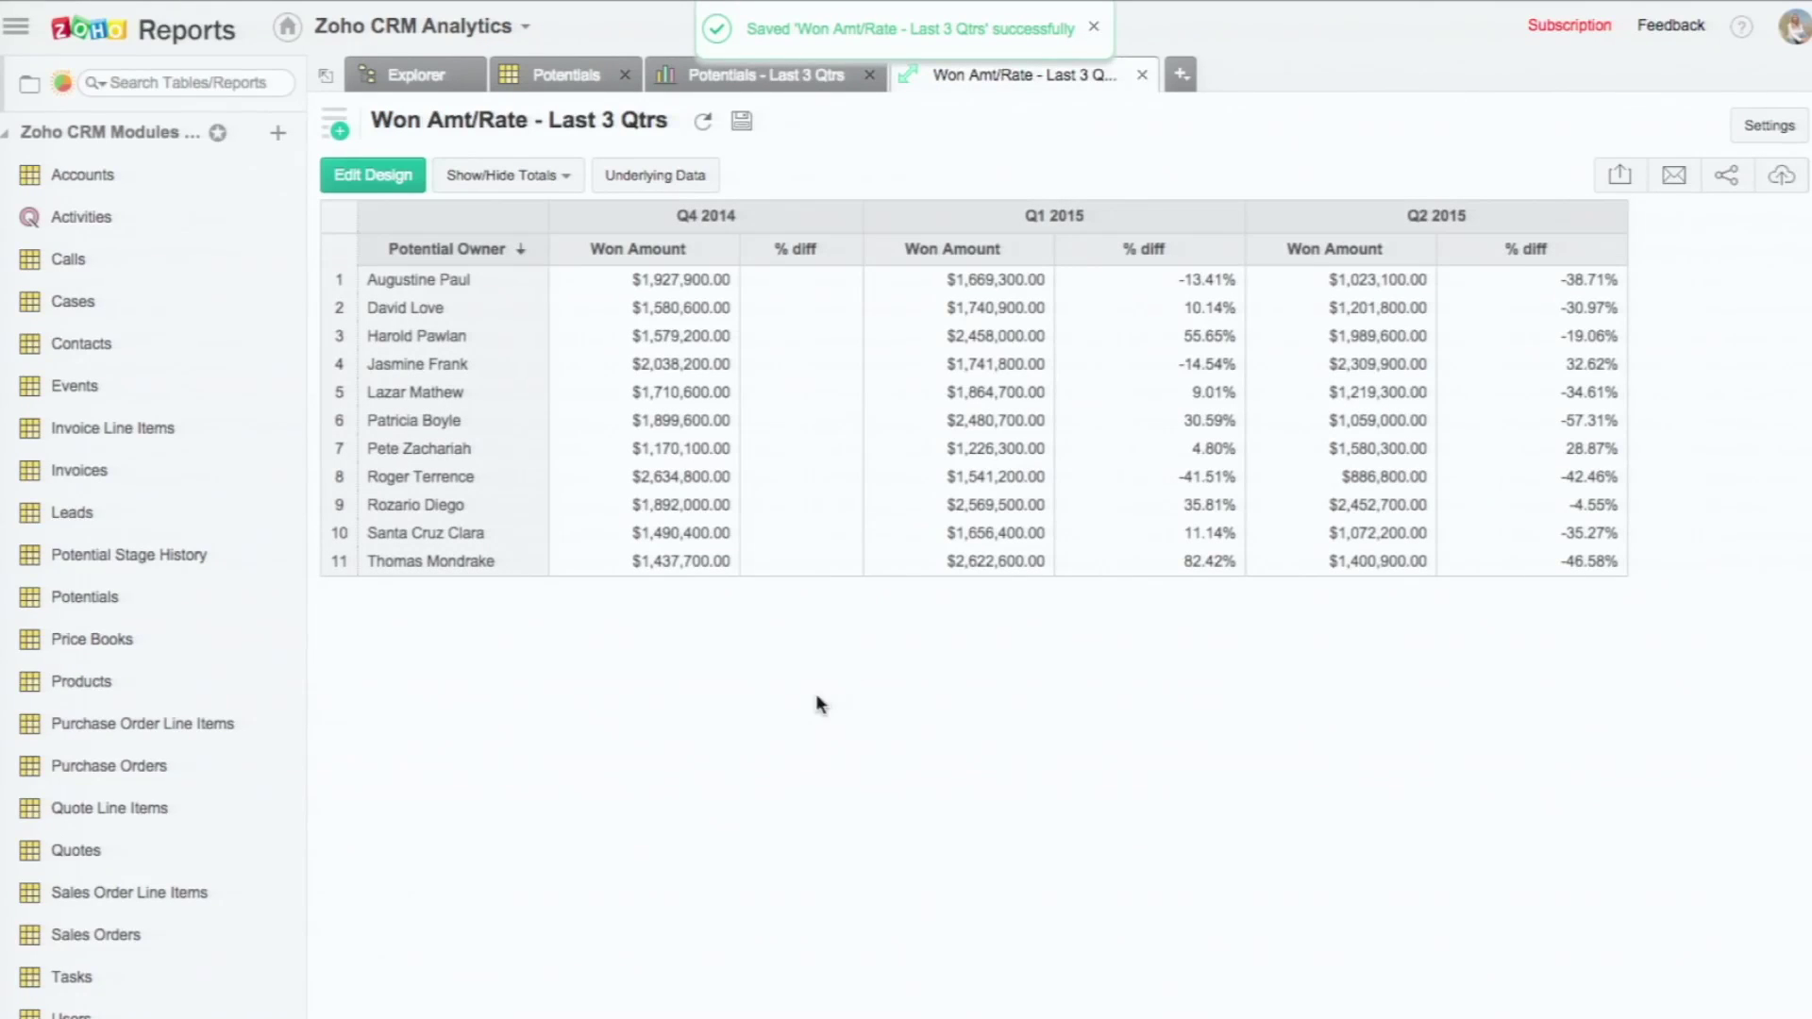
# Step: Start a new, empty dashboard from the New menu
pyautogui.scroll(-10, 159, 387)
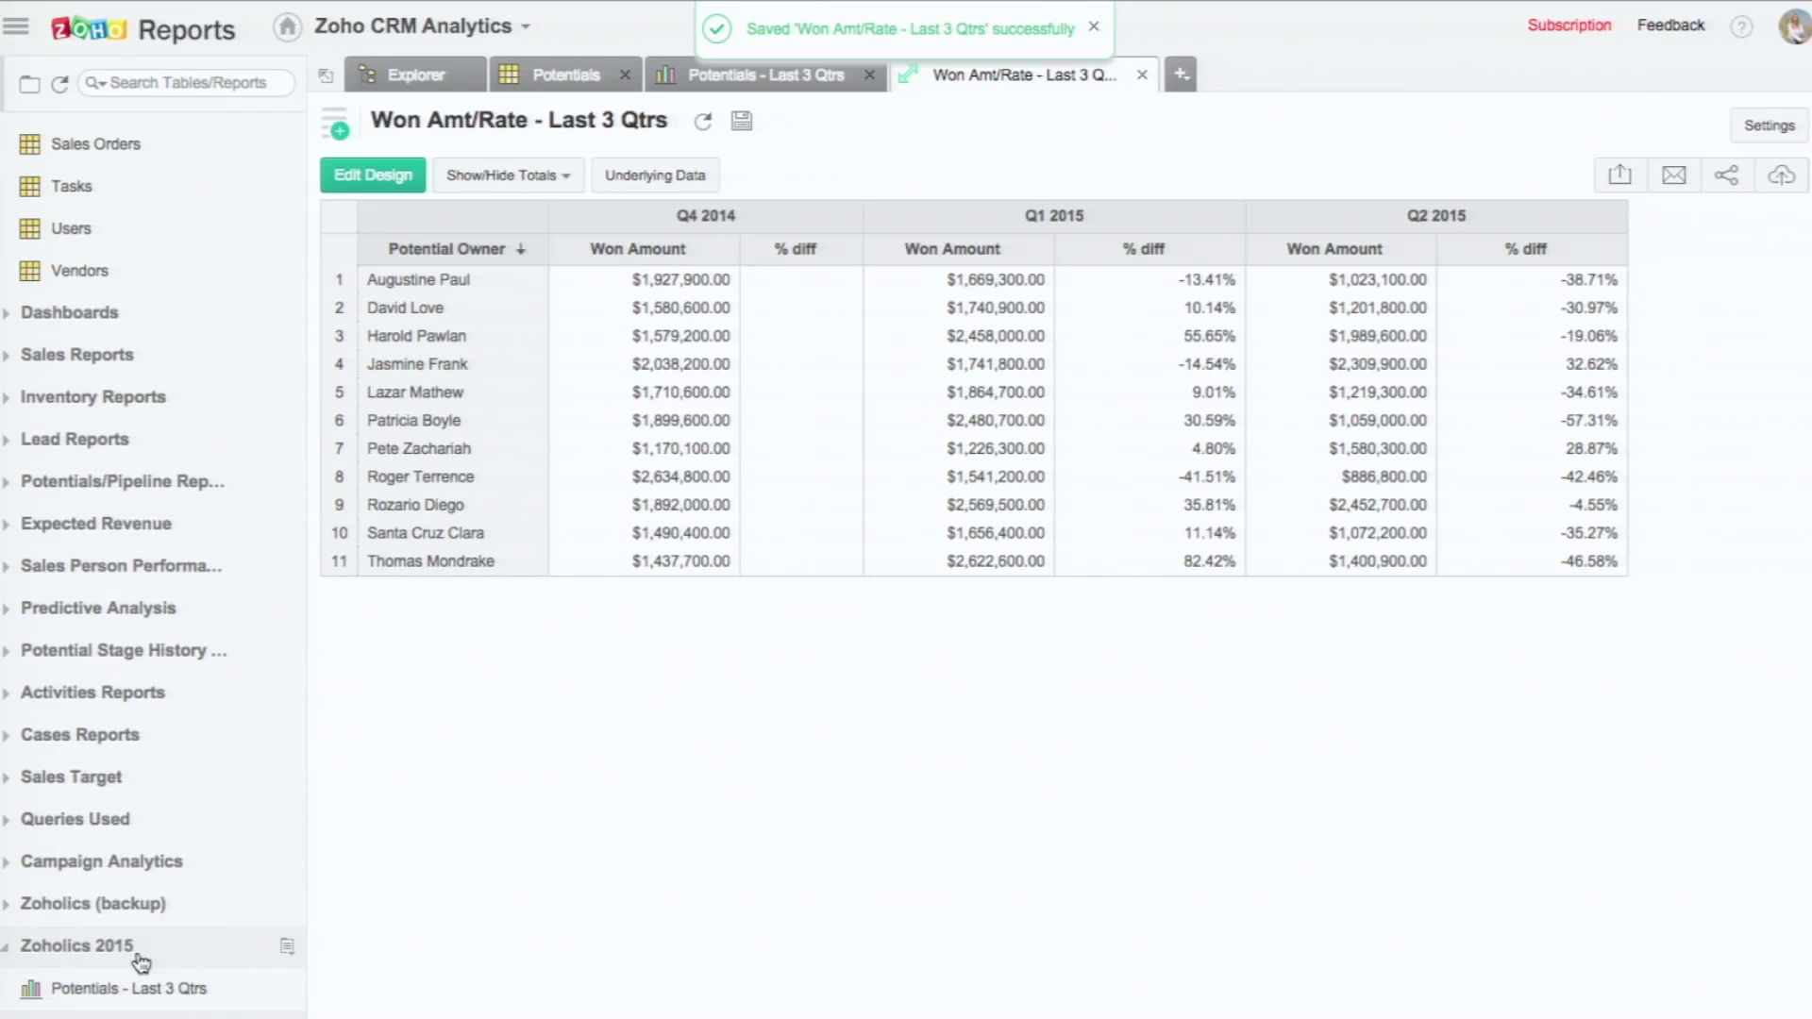
pyautogui.click(171, 990)
pyautogui.click(1015, 75)
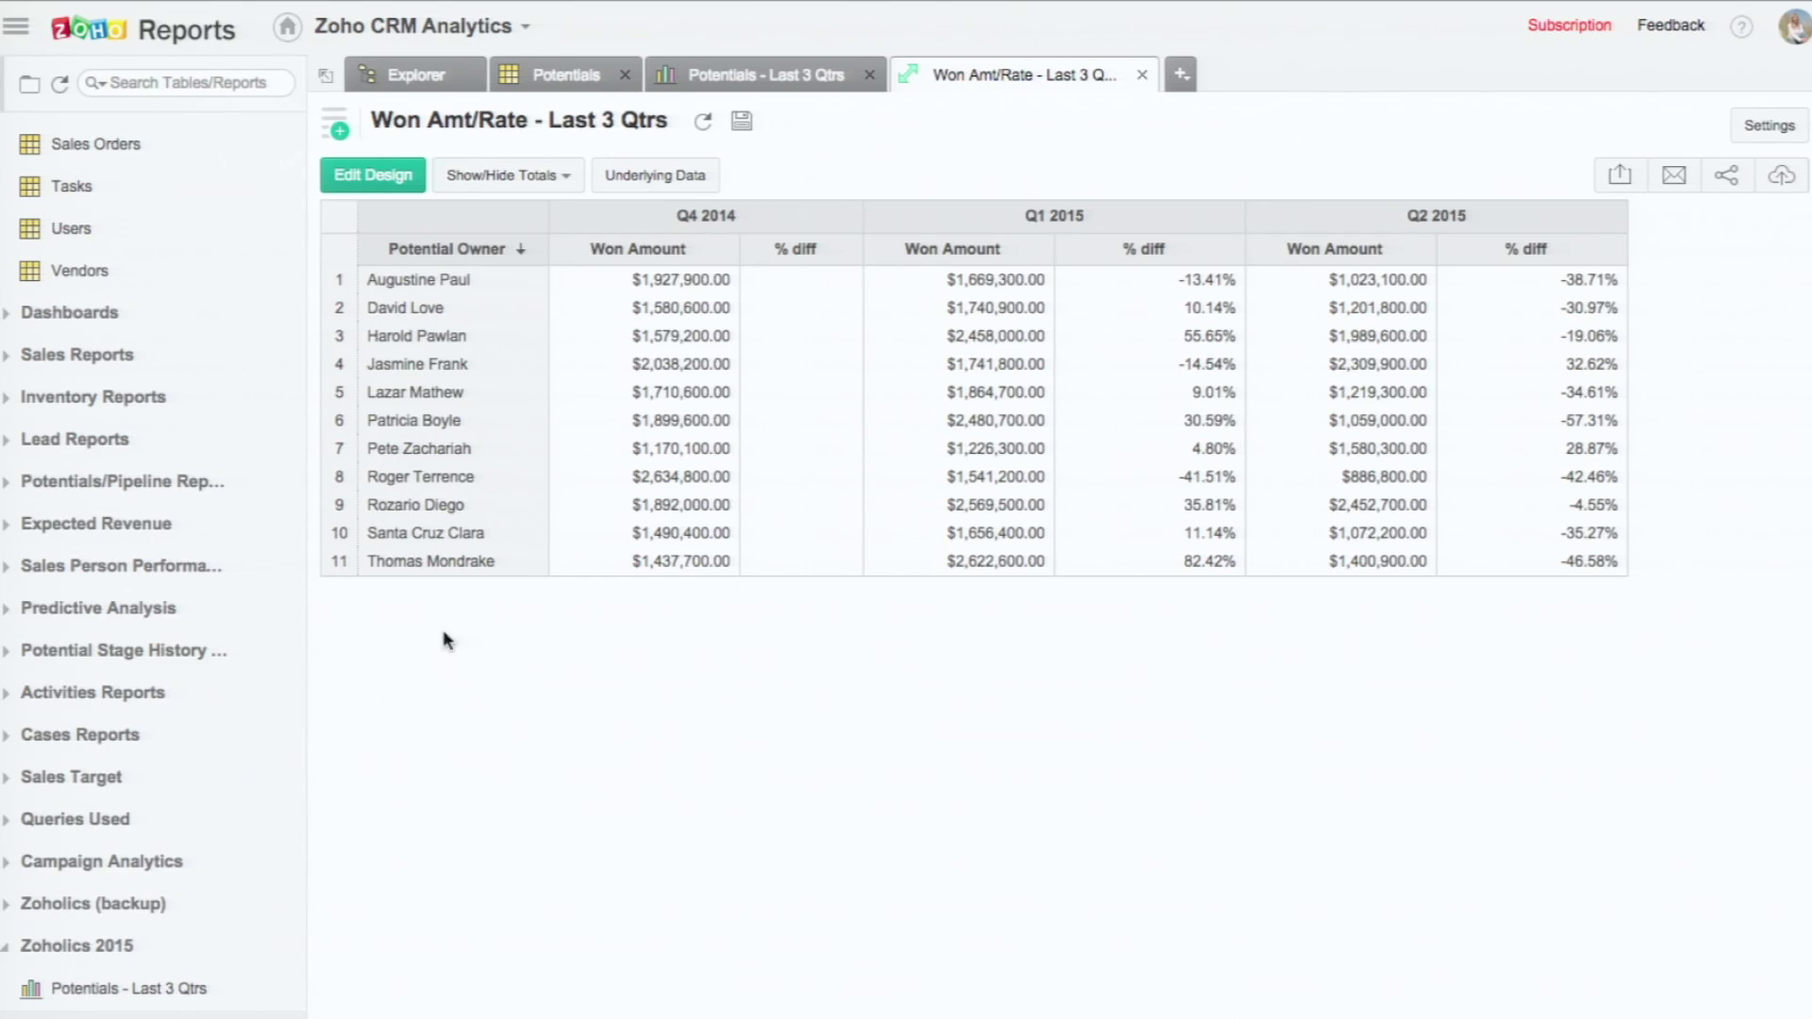
pyautogui.click(337, 124)
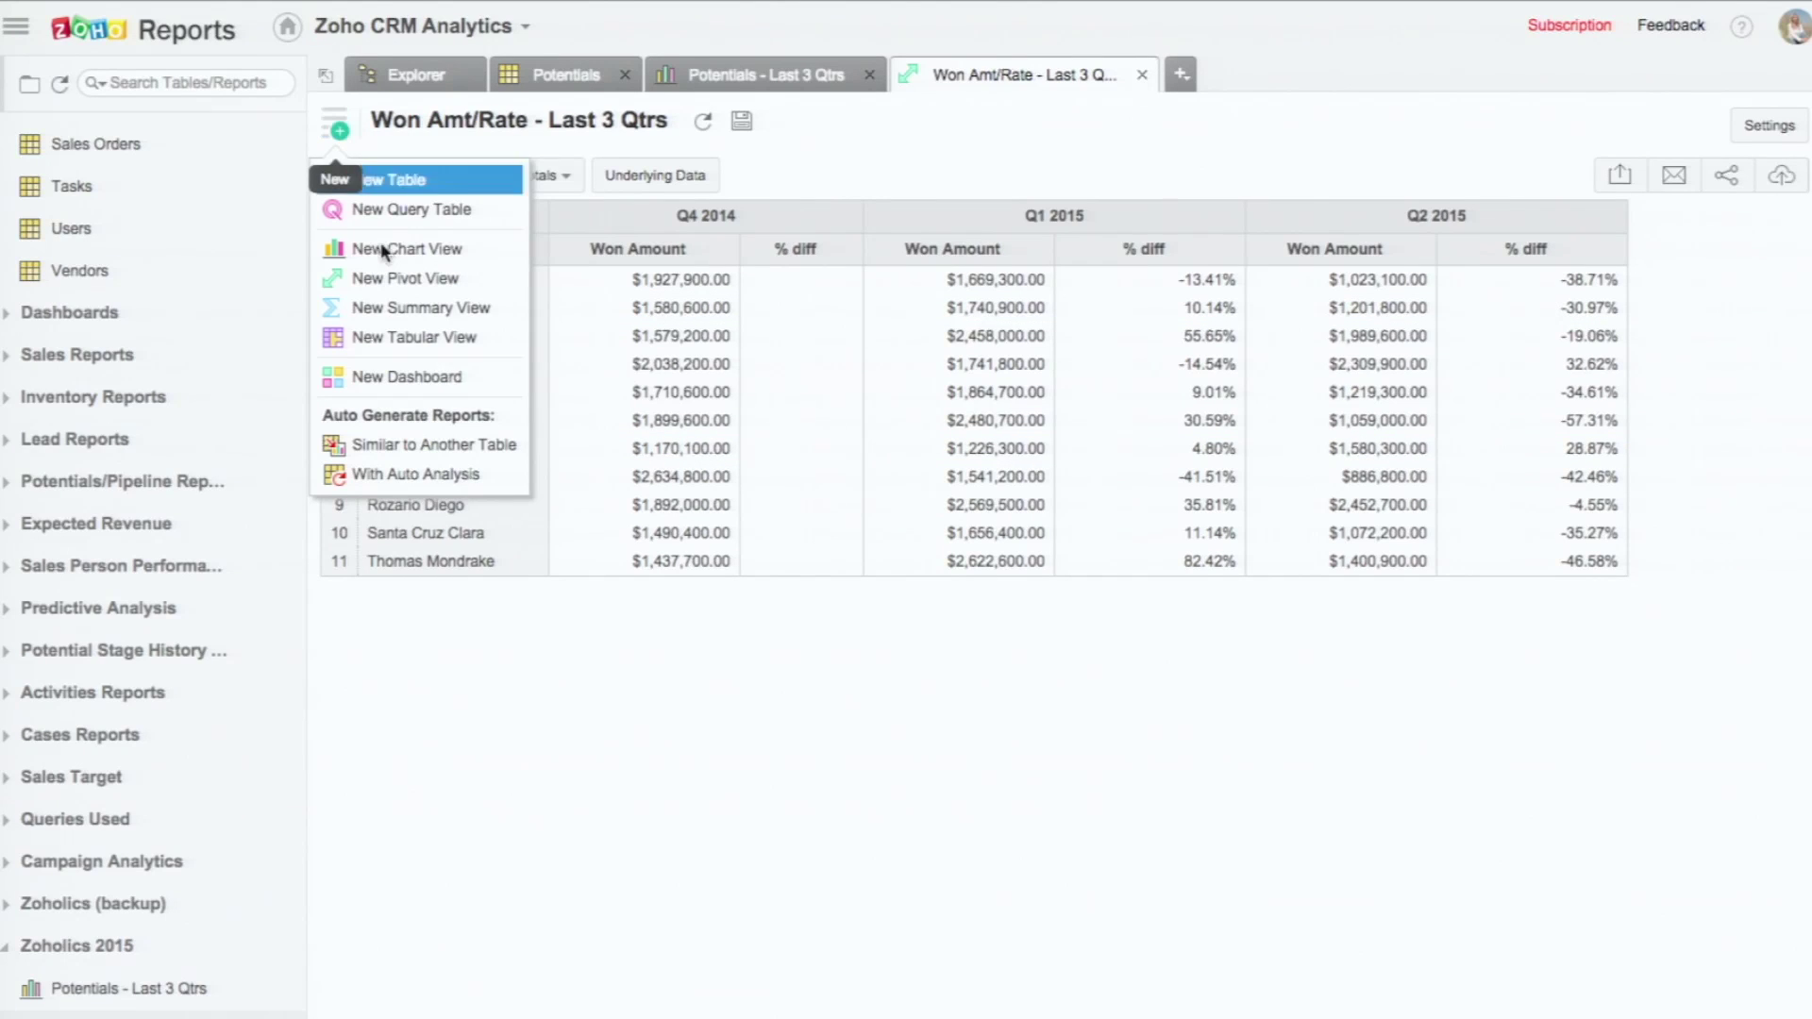
pyautogui.click(406, 377)
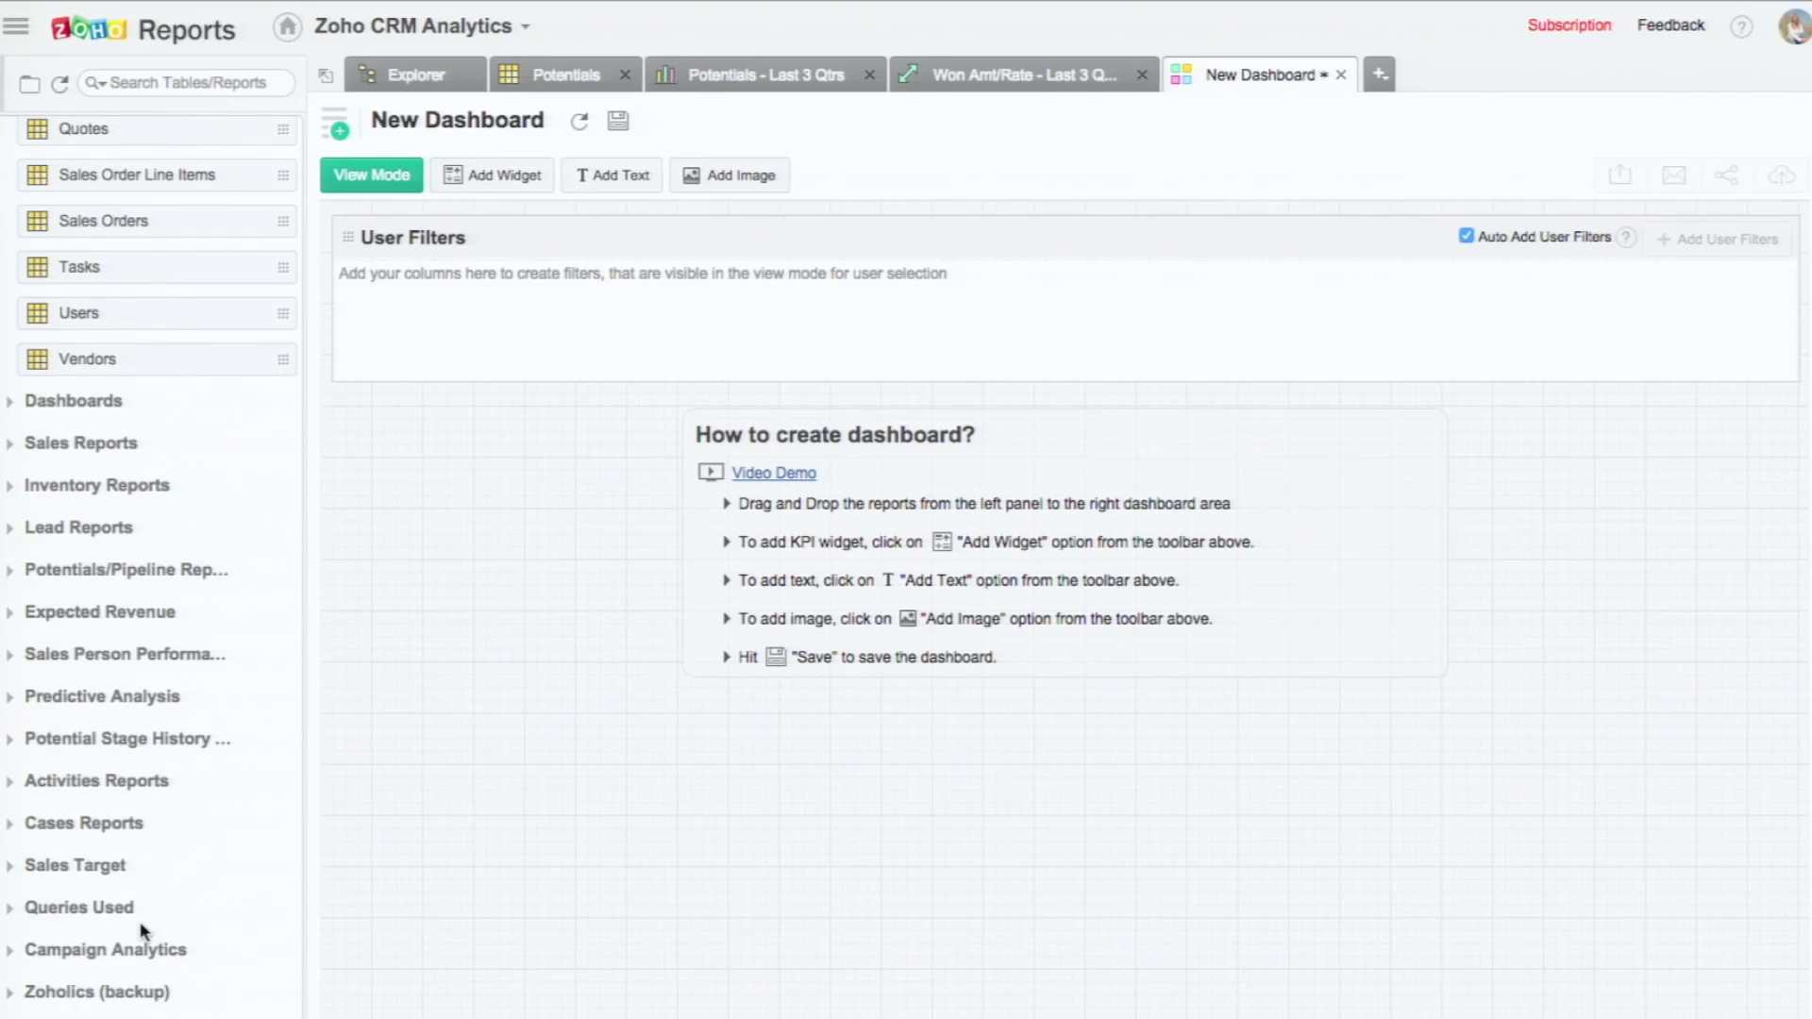
pyautogui.scroll(-2, 140, 921)
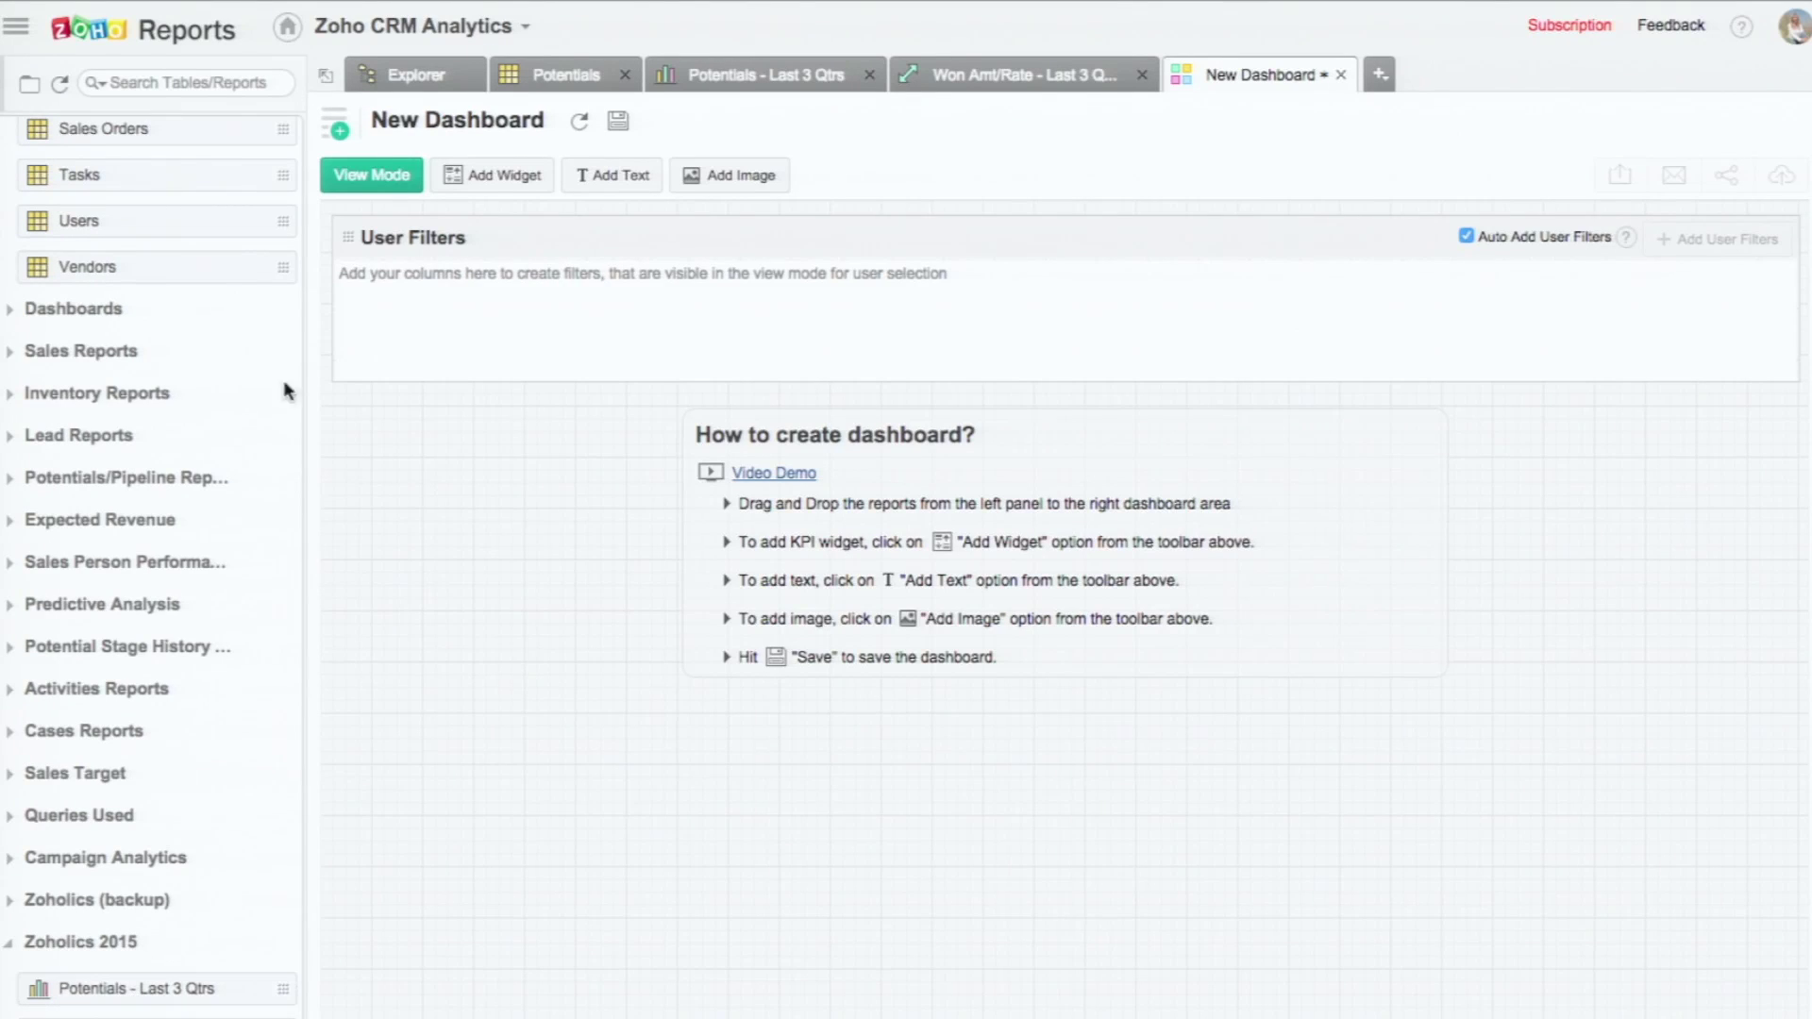
pyautogui.click(335, 124)
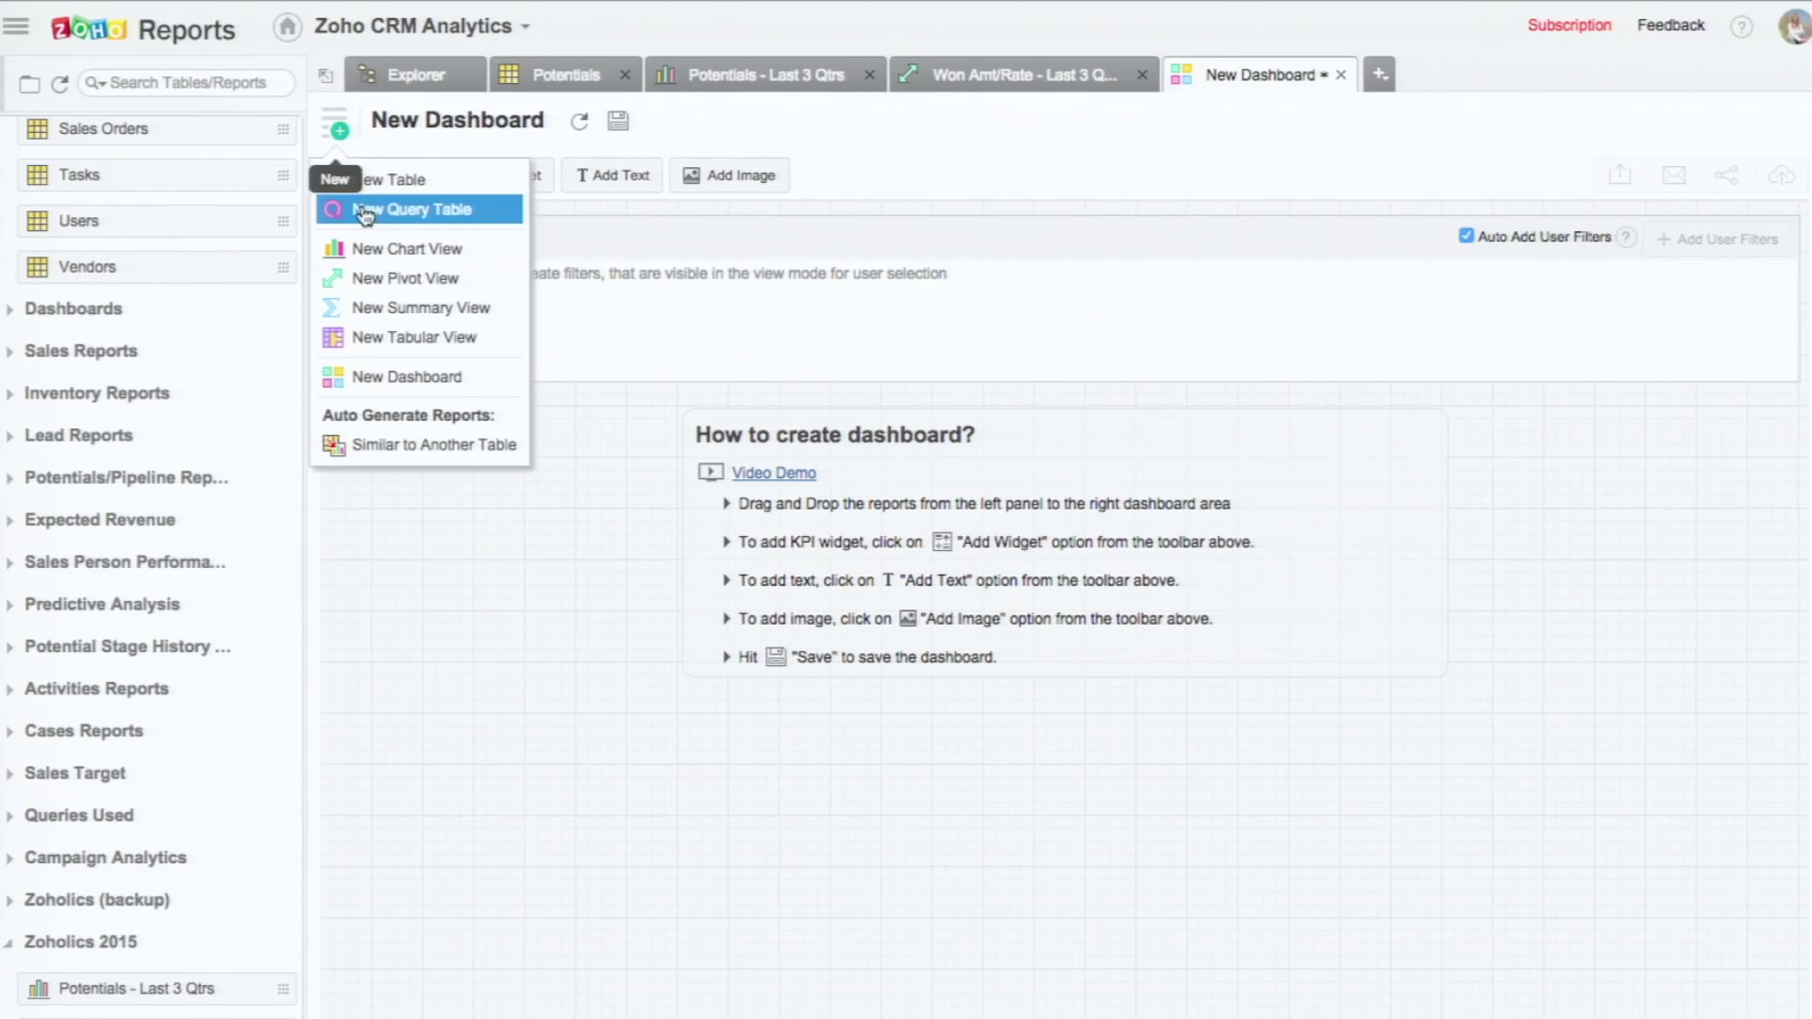
pyautogui.click(370, 511)
# Step: Place the Potentials - Last 3 Qtrs chart on the dashboard, keeping it full width
pyautogui.moveTo(164, 993); pyautogui.dragTo(761, 506)
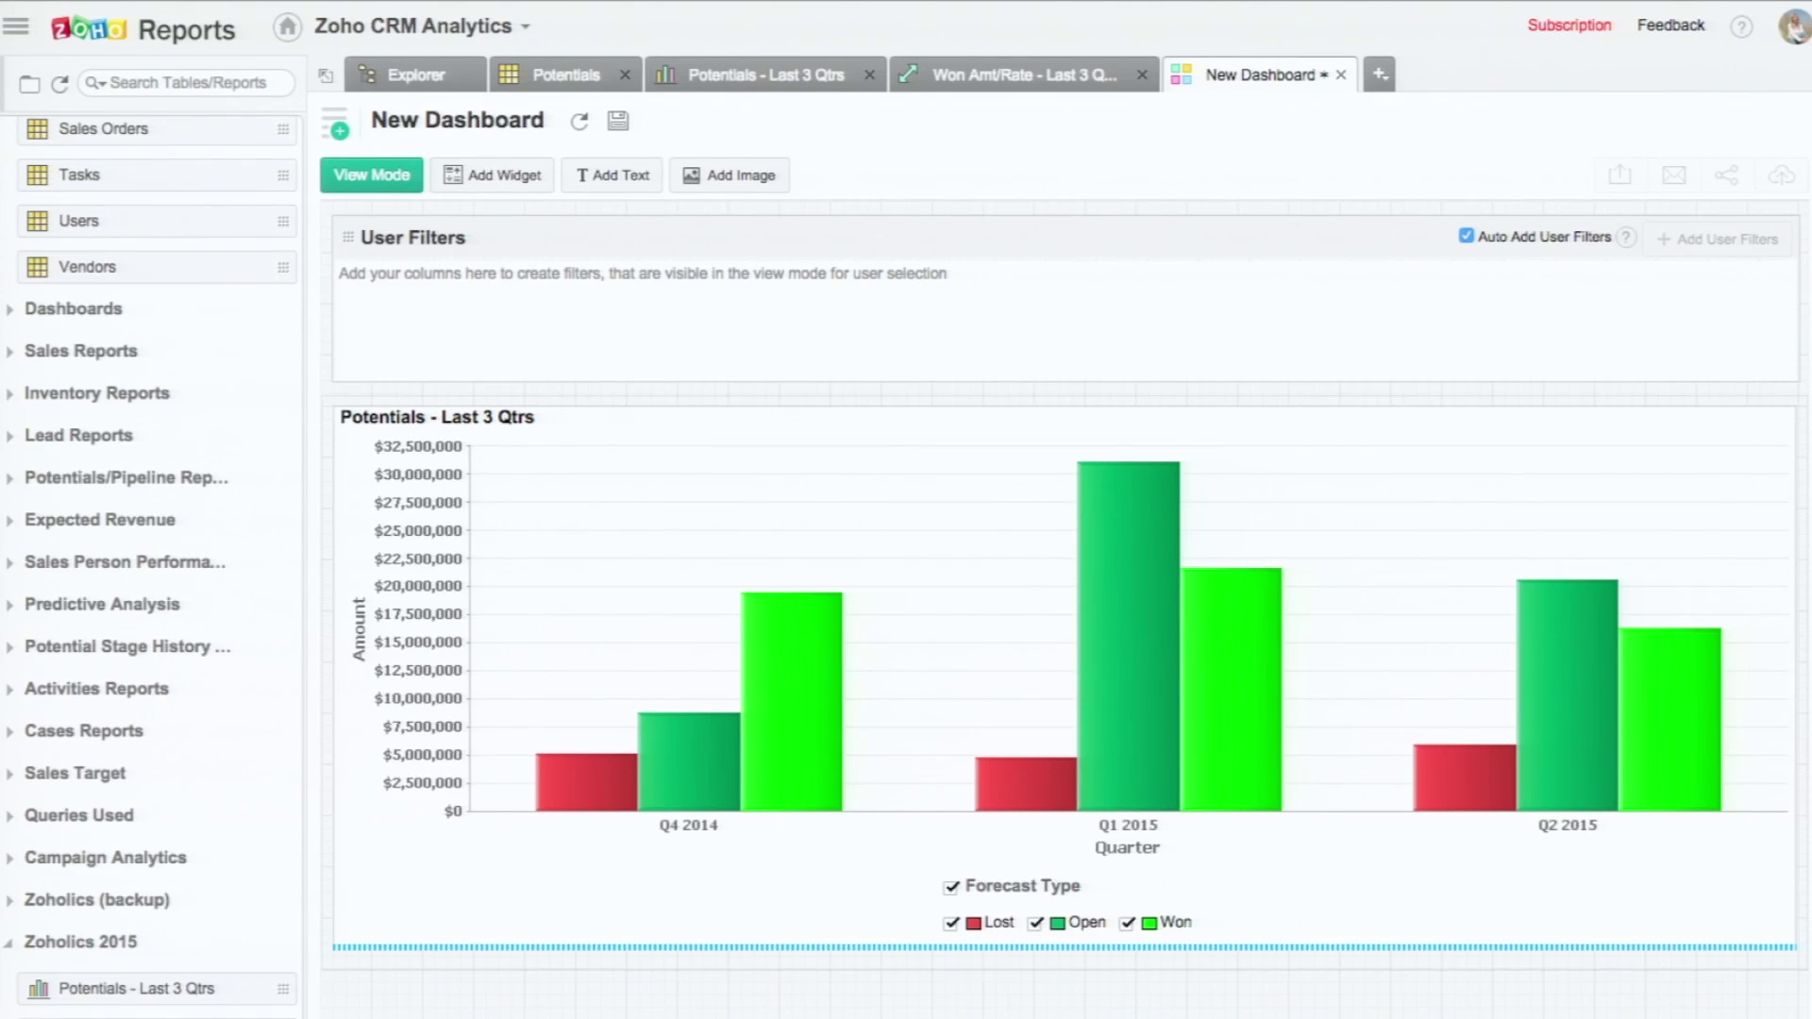
pyautogui.scroll(-4, 922, 639)
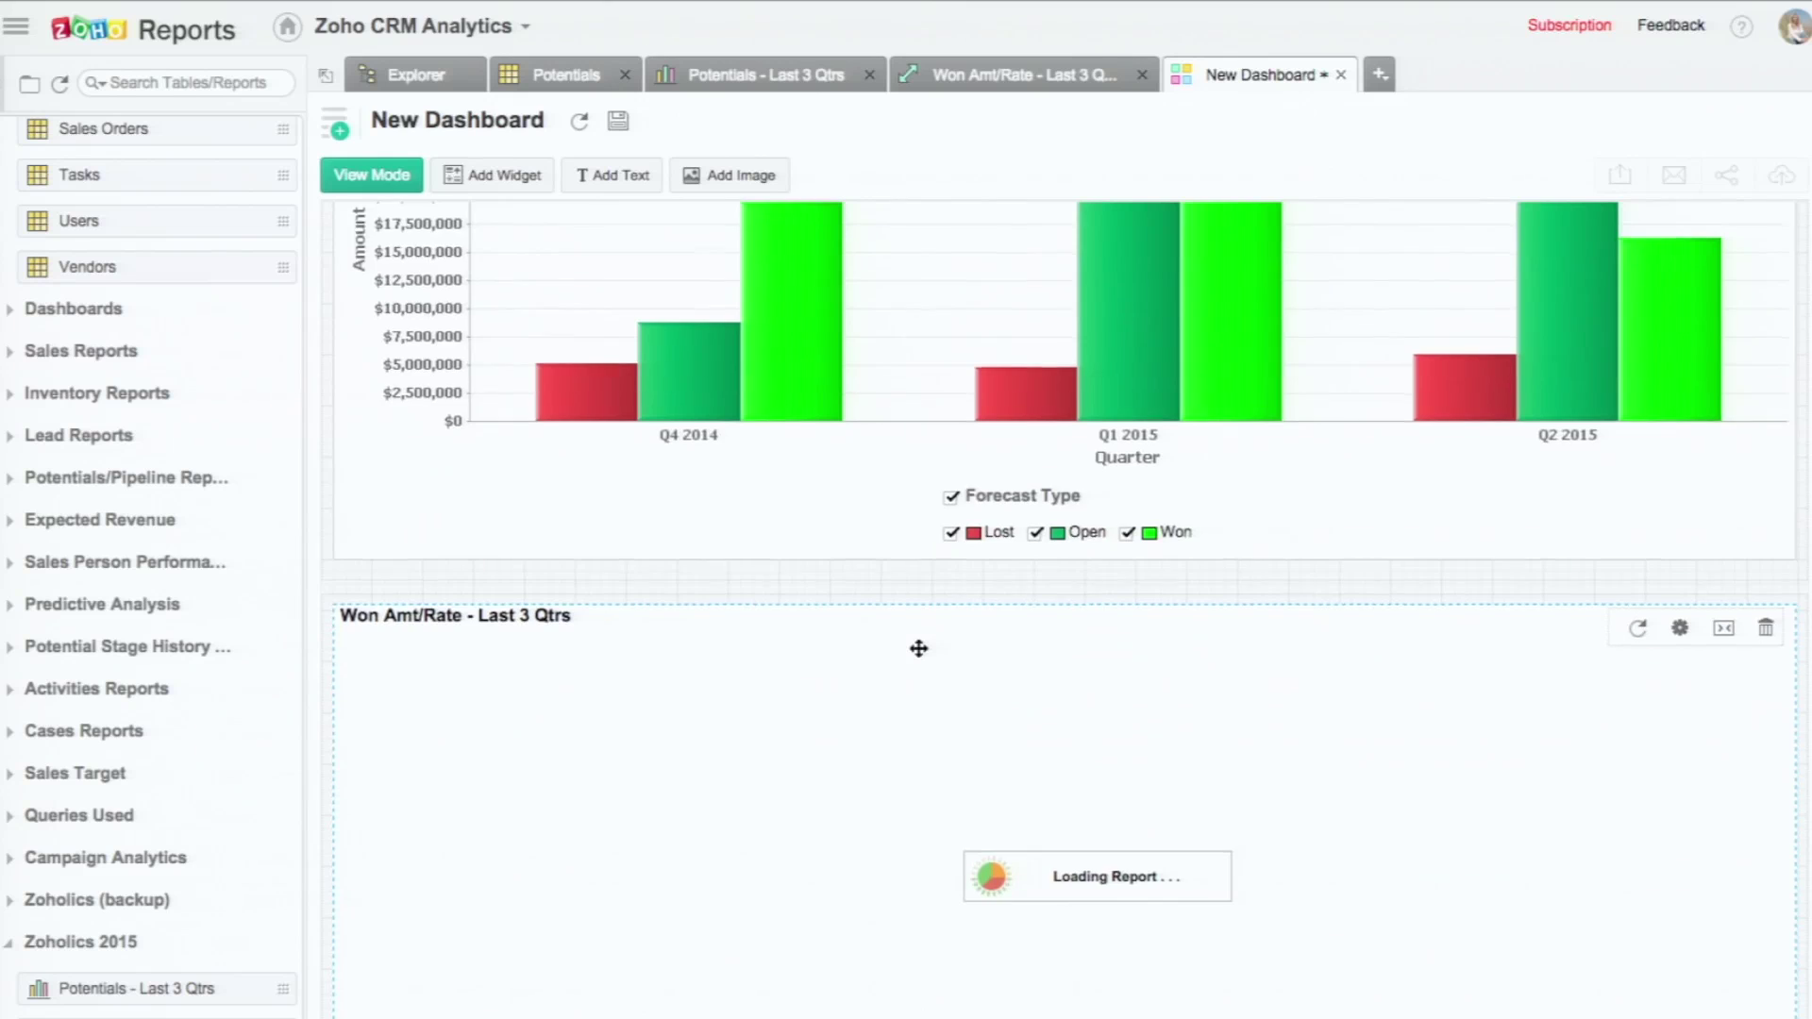
pyautogui.scroll(4, 918, 649)
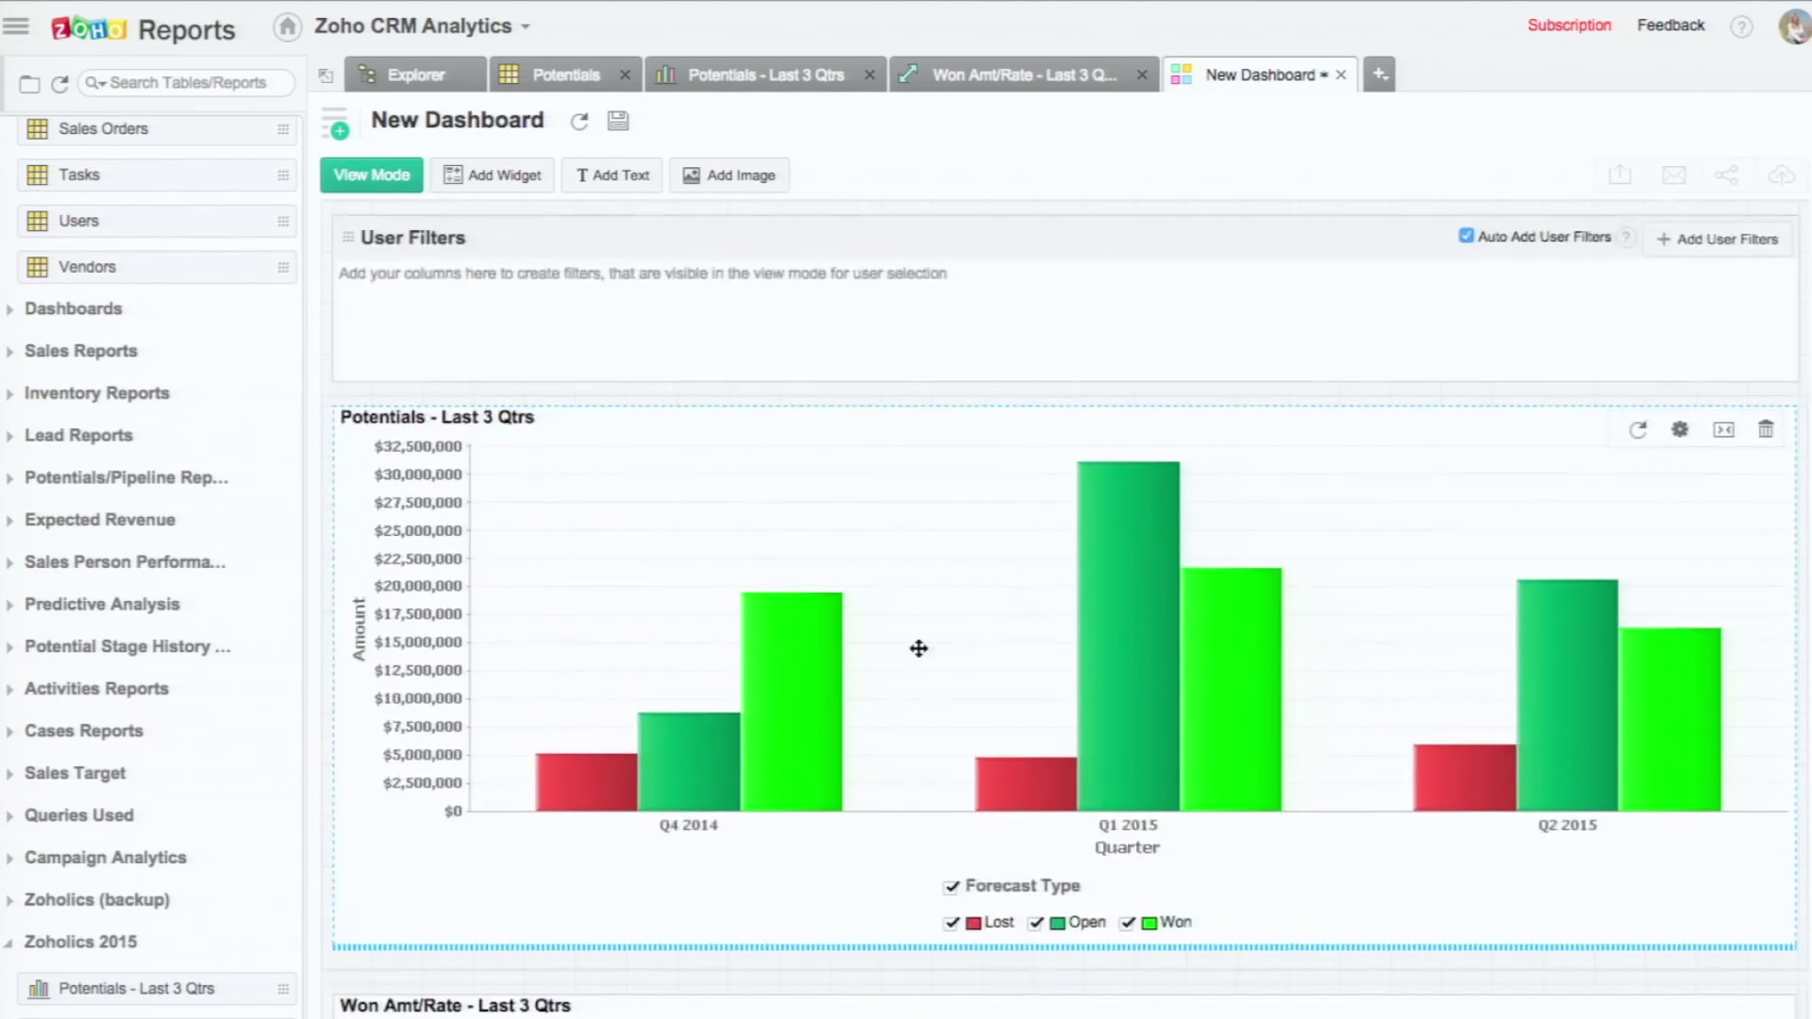
pyautogui.scroll(-5, 920, 648)
pyautogui.scroll(5, 920, 648)
pyautogui.click(1724, 430)
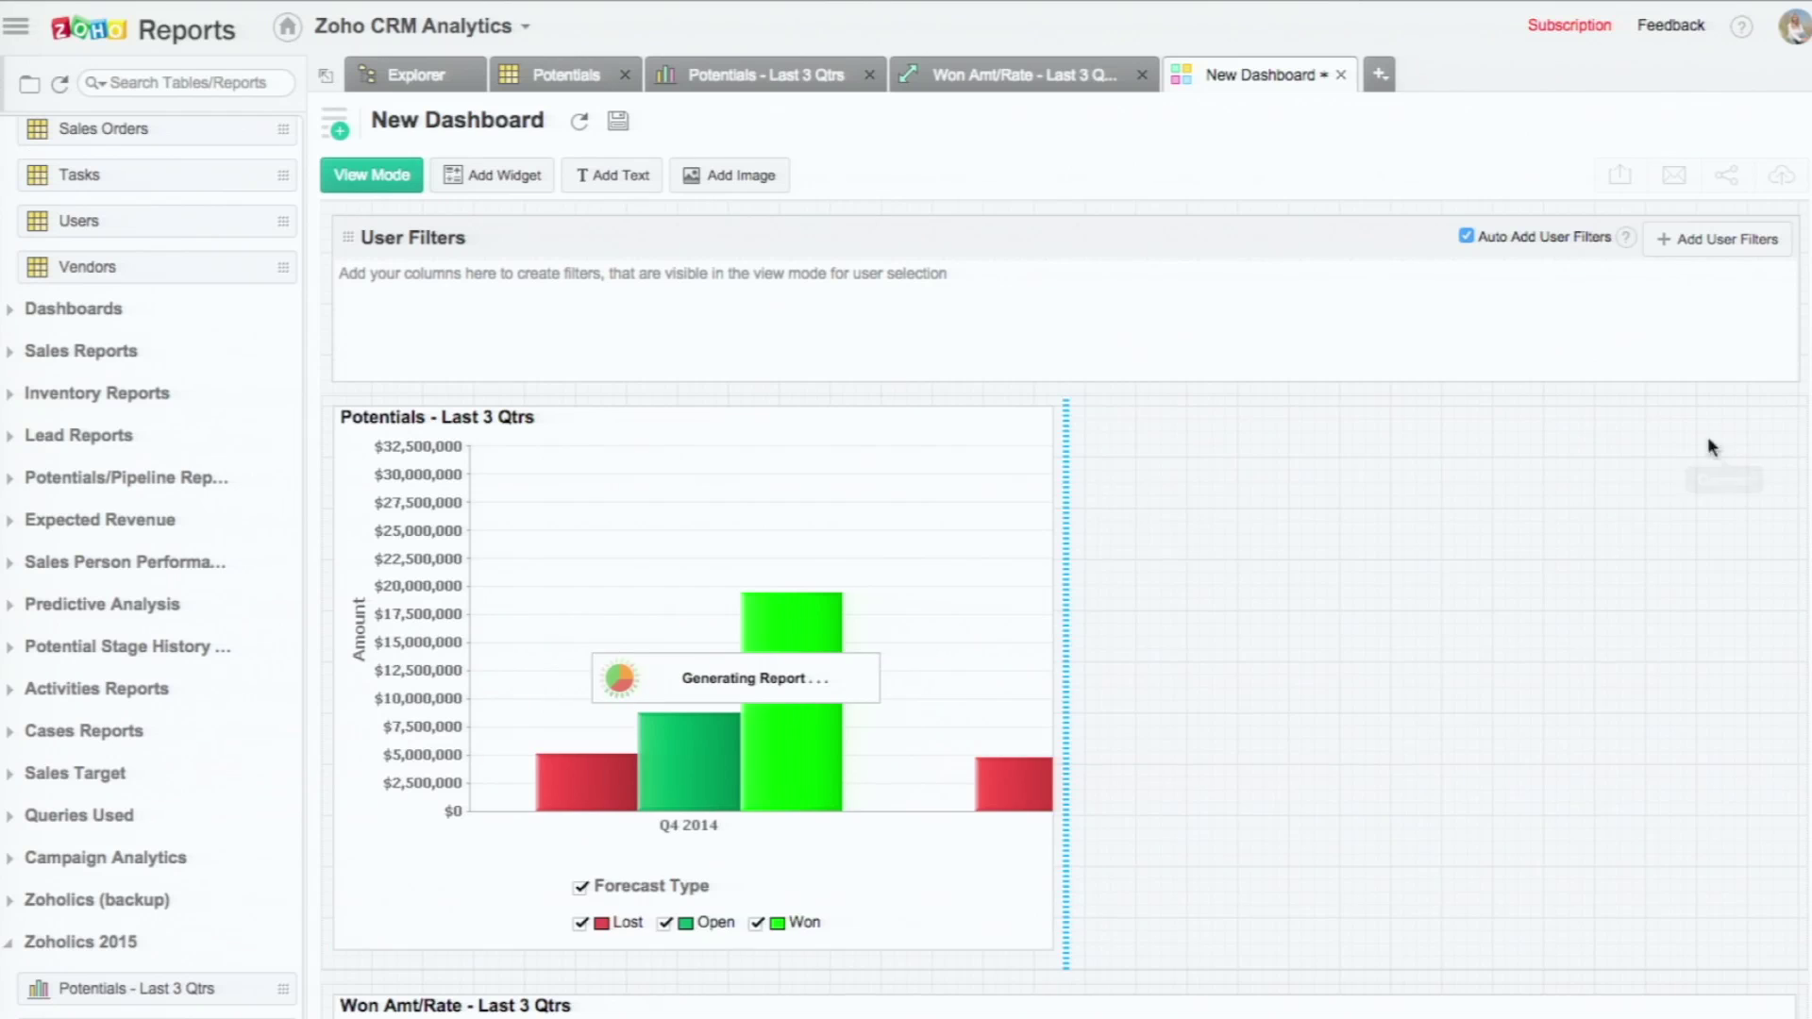
pyautogui.click(981, 432)
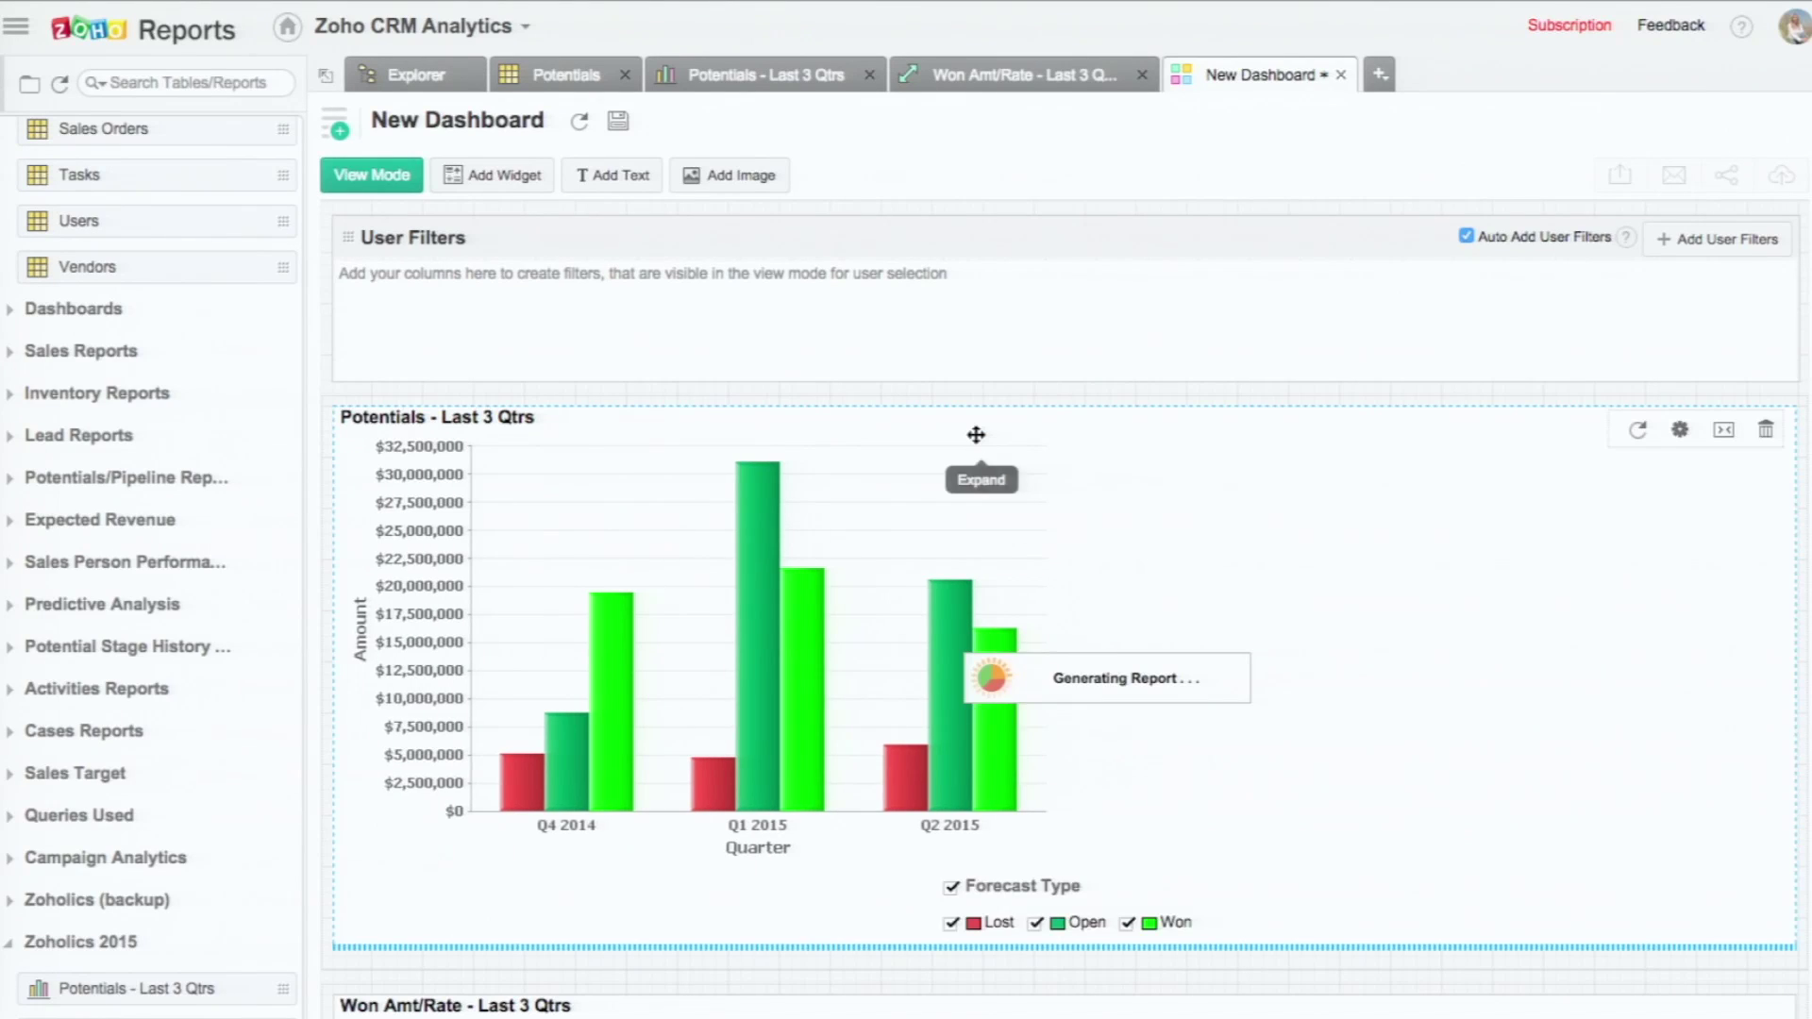
pyautogui.scroll(-3, 1038, 613)
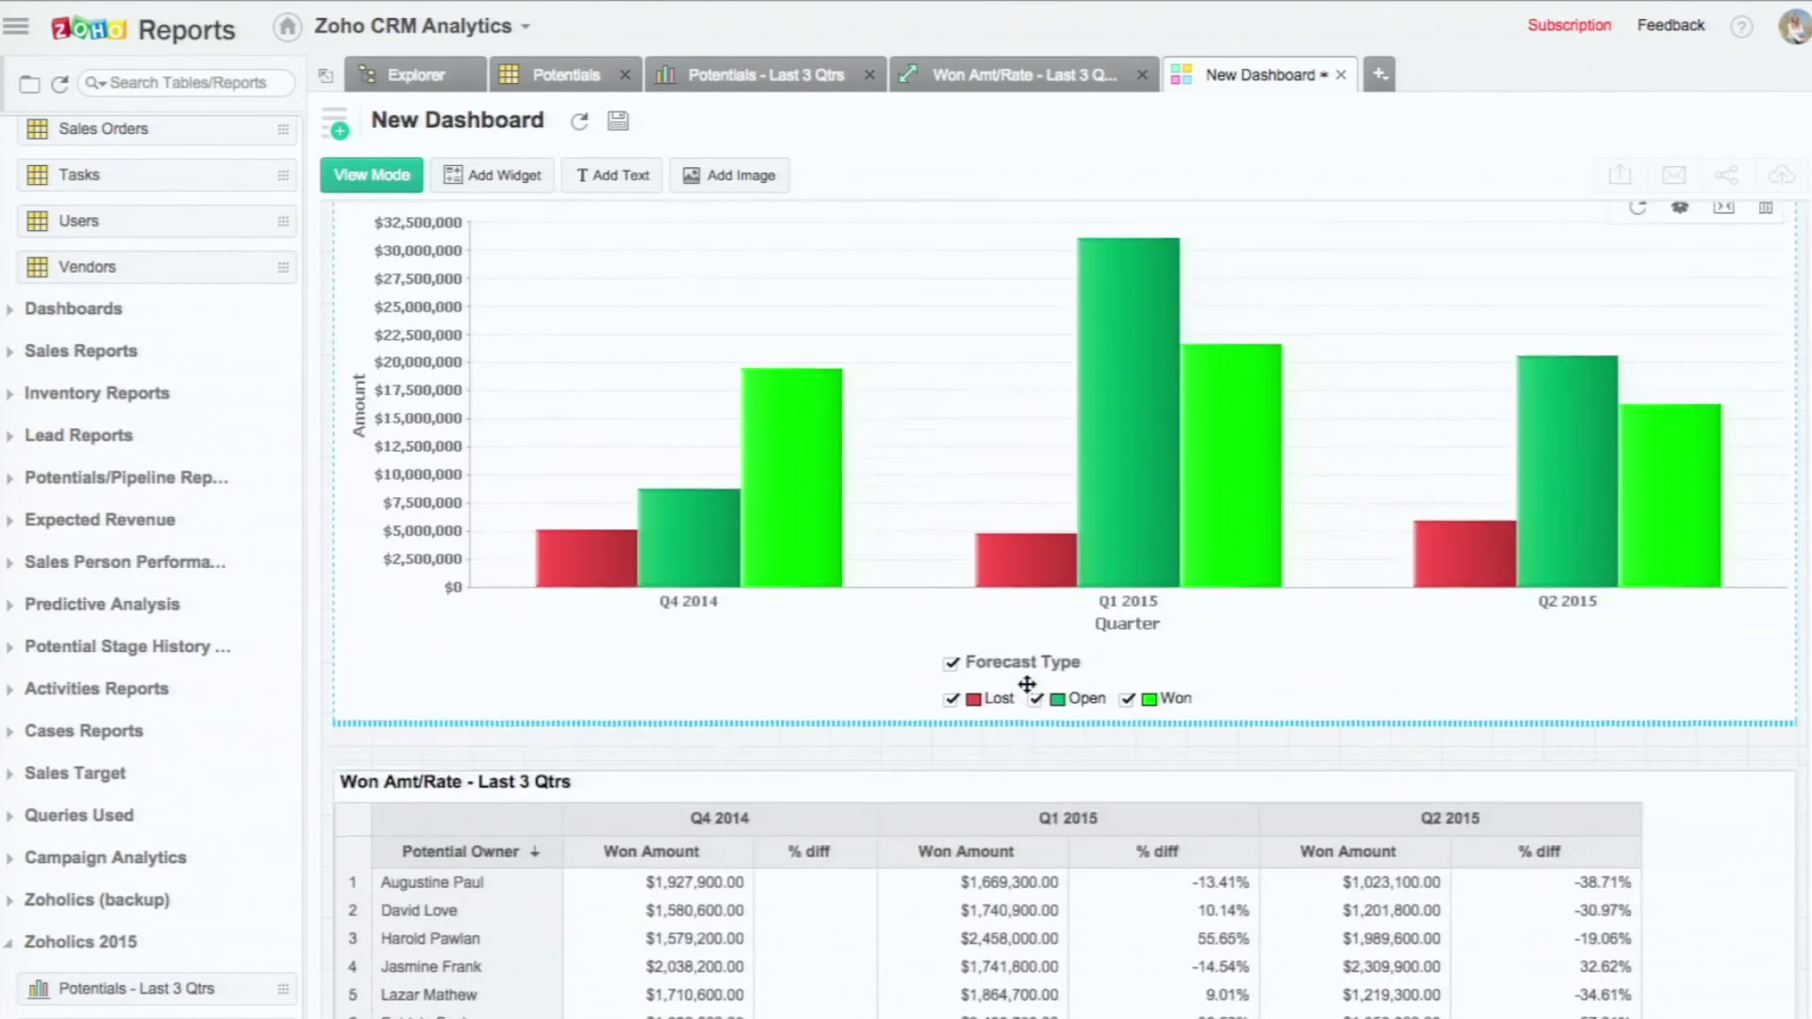
pyautogui.scroll(3, 1027, 684)
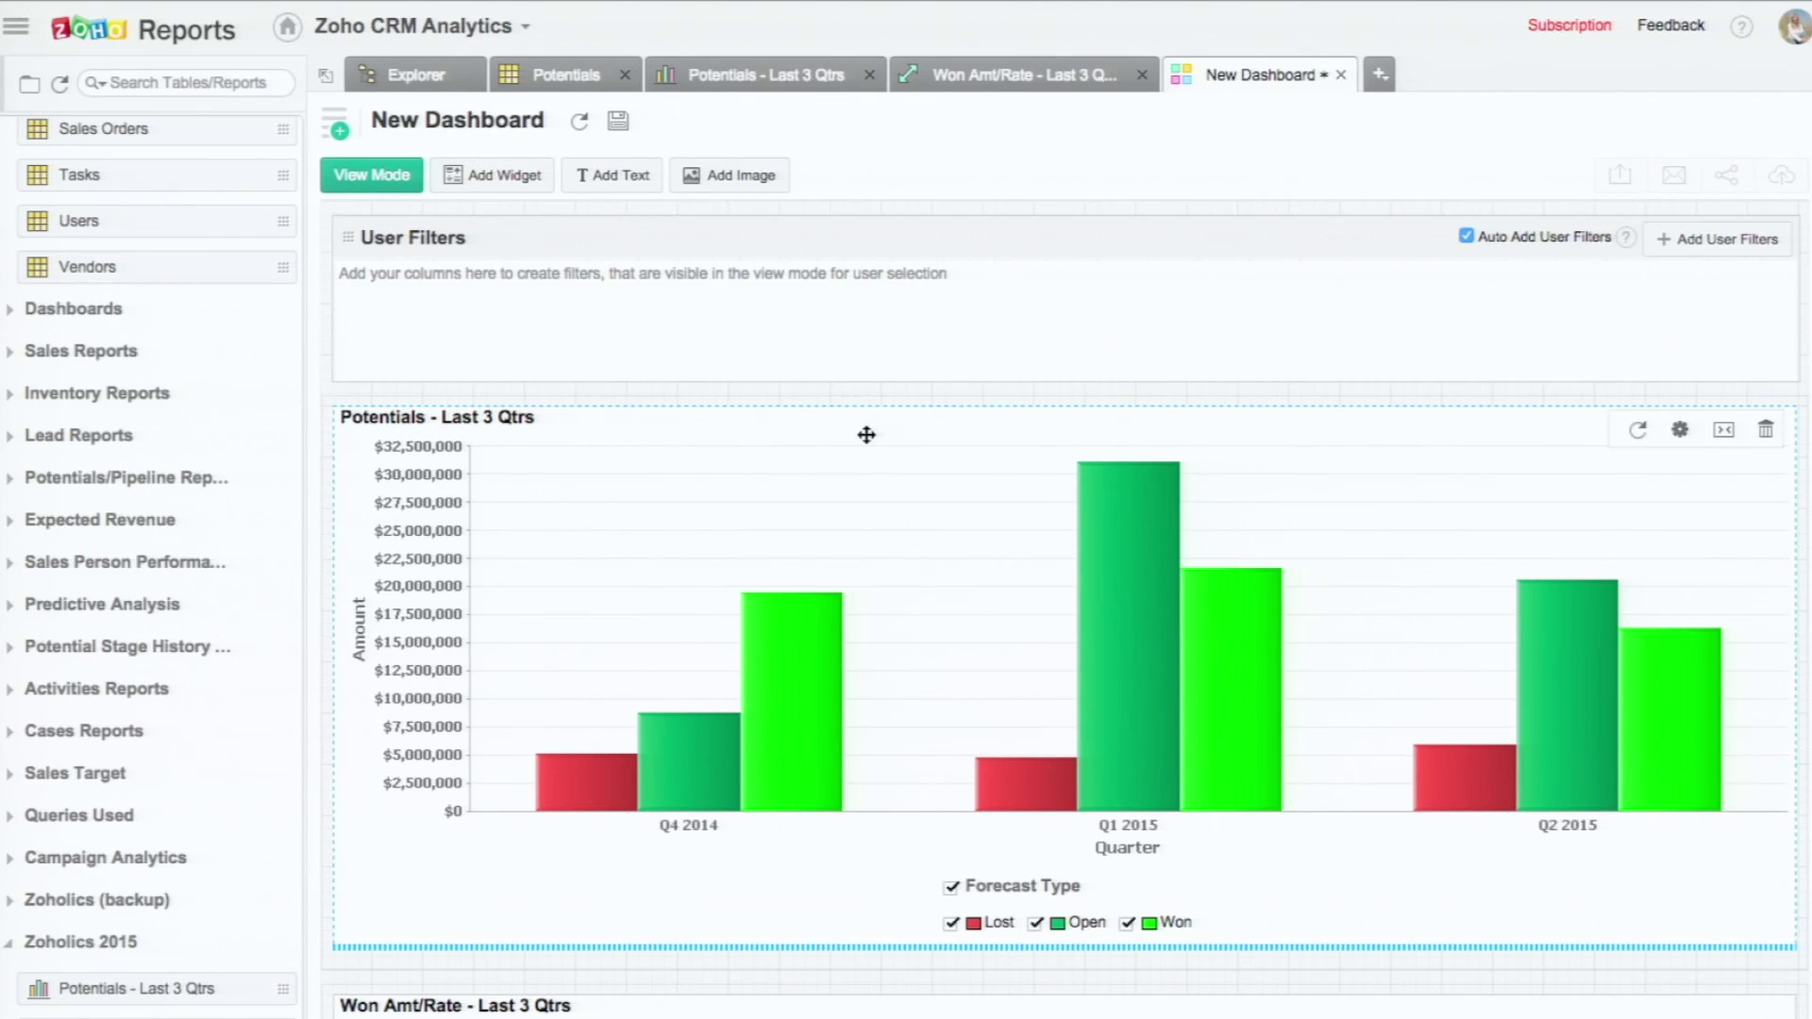
# Step: Add a Potential Owner user filter from the Potentials table to the dashboard
pyautogui.click(1718, 243)
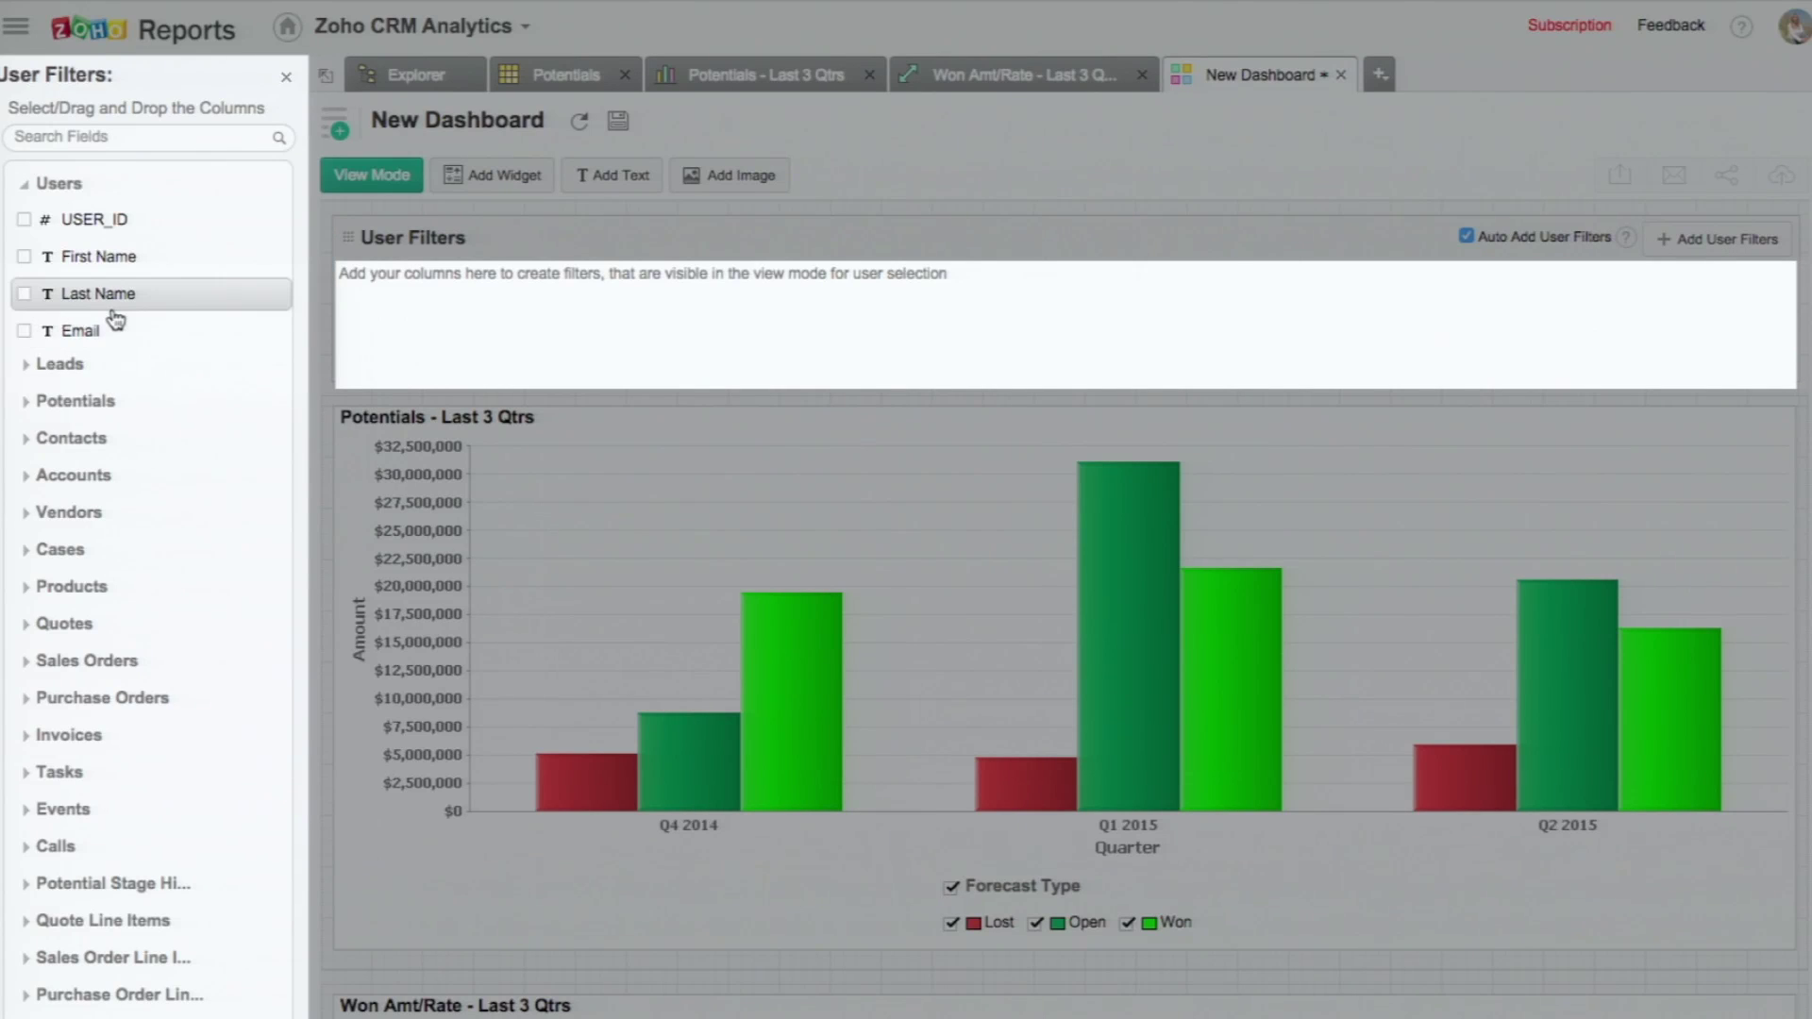
pyautogui.click(83, 404)
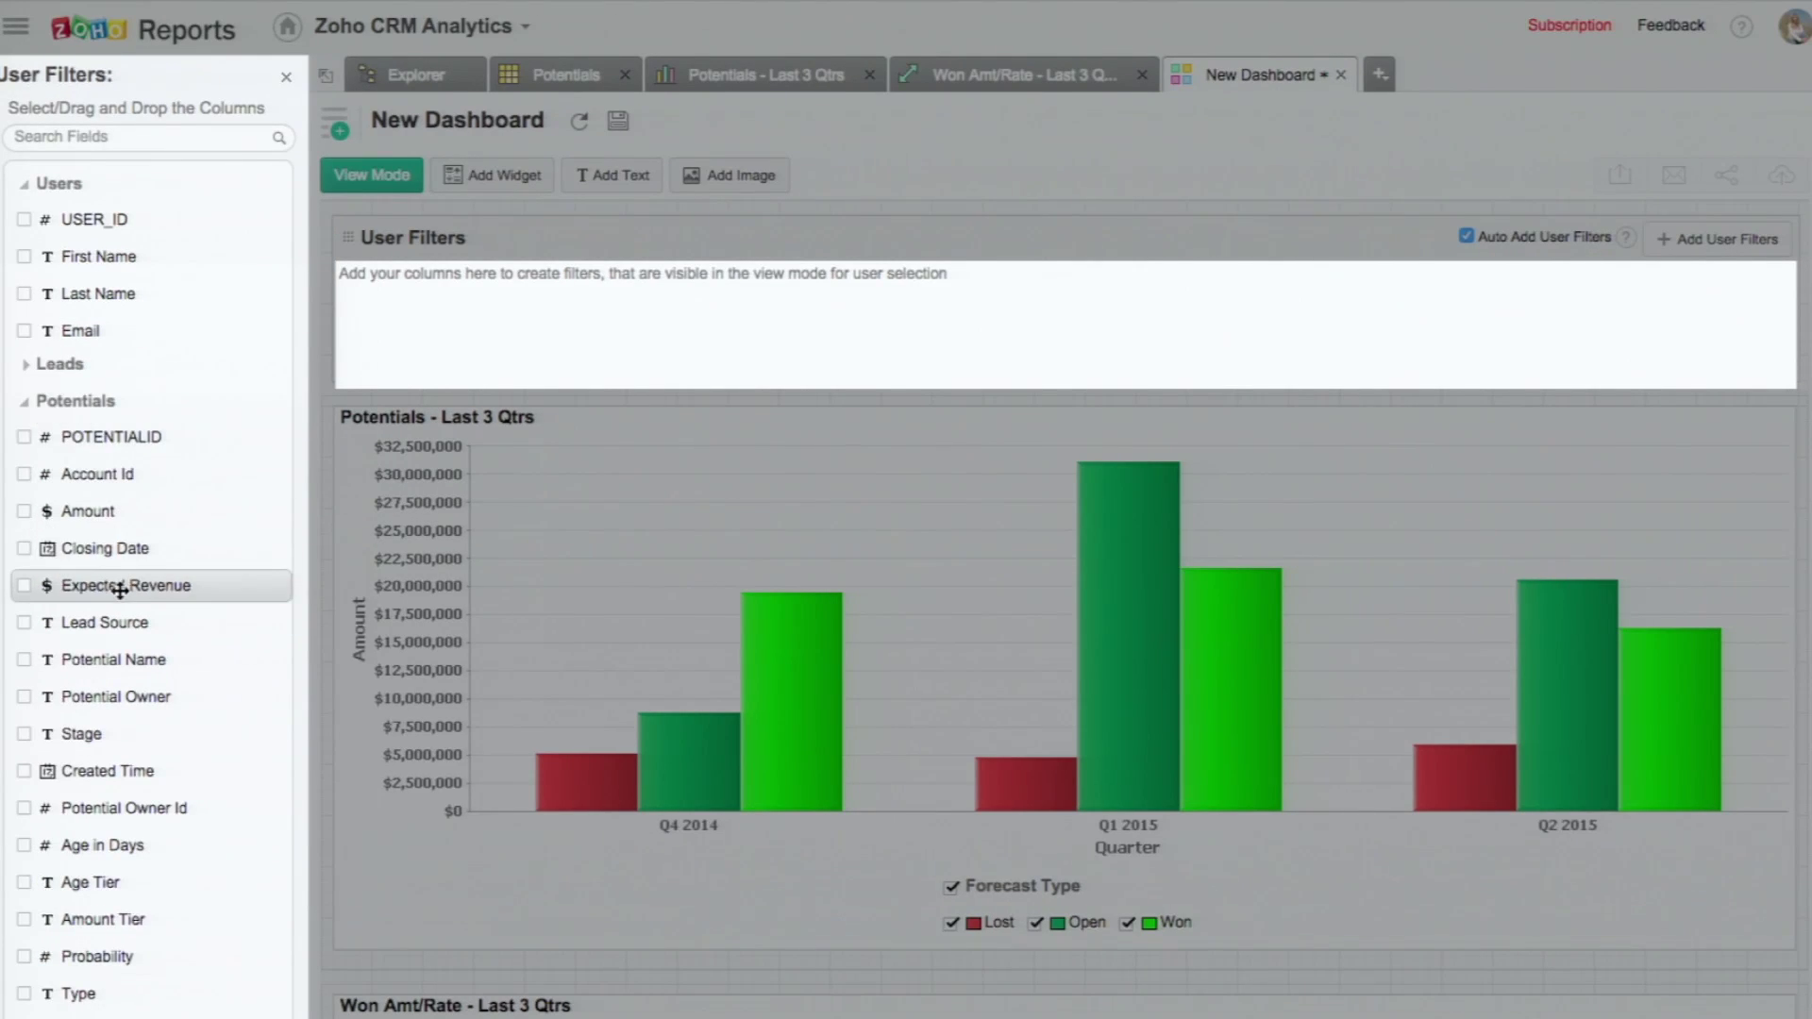
pyautogui.moveTo(144, 699); pyautogui.dragTo(621, 351)
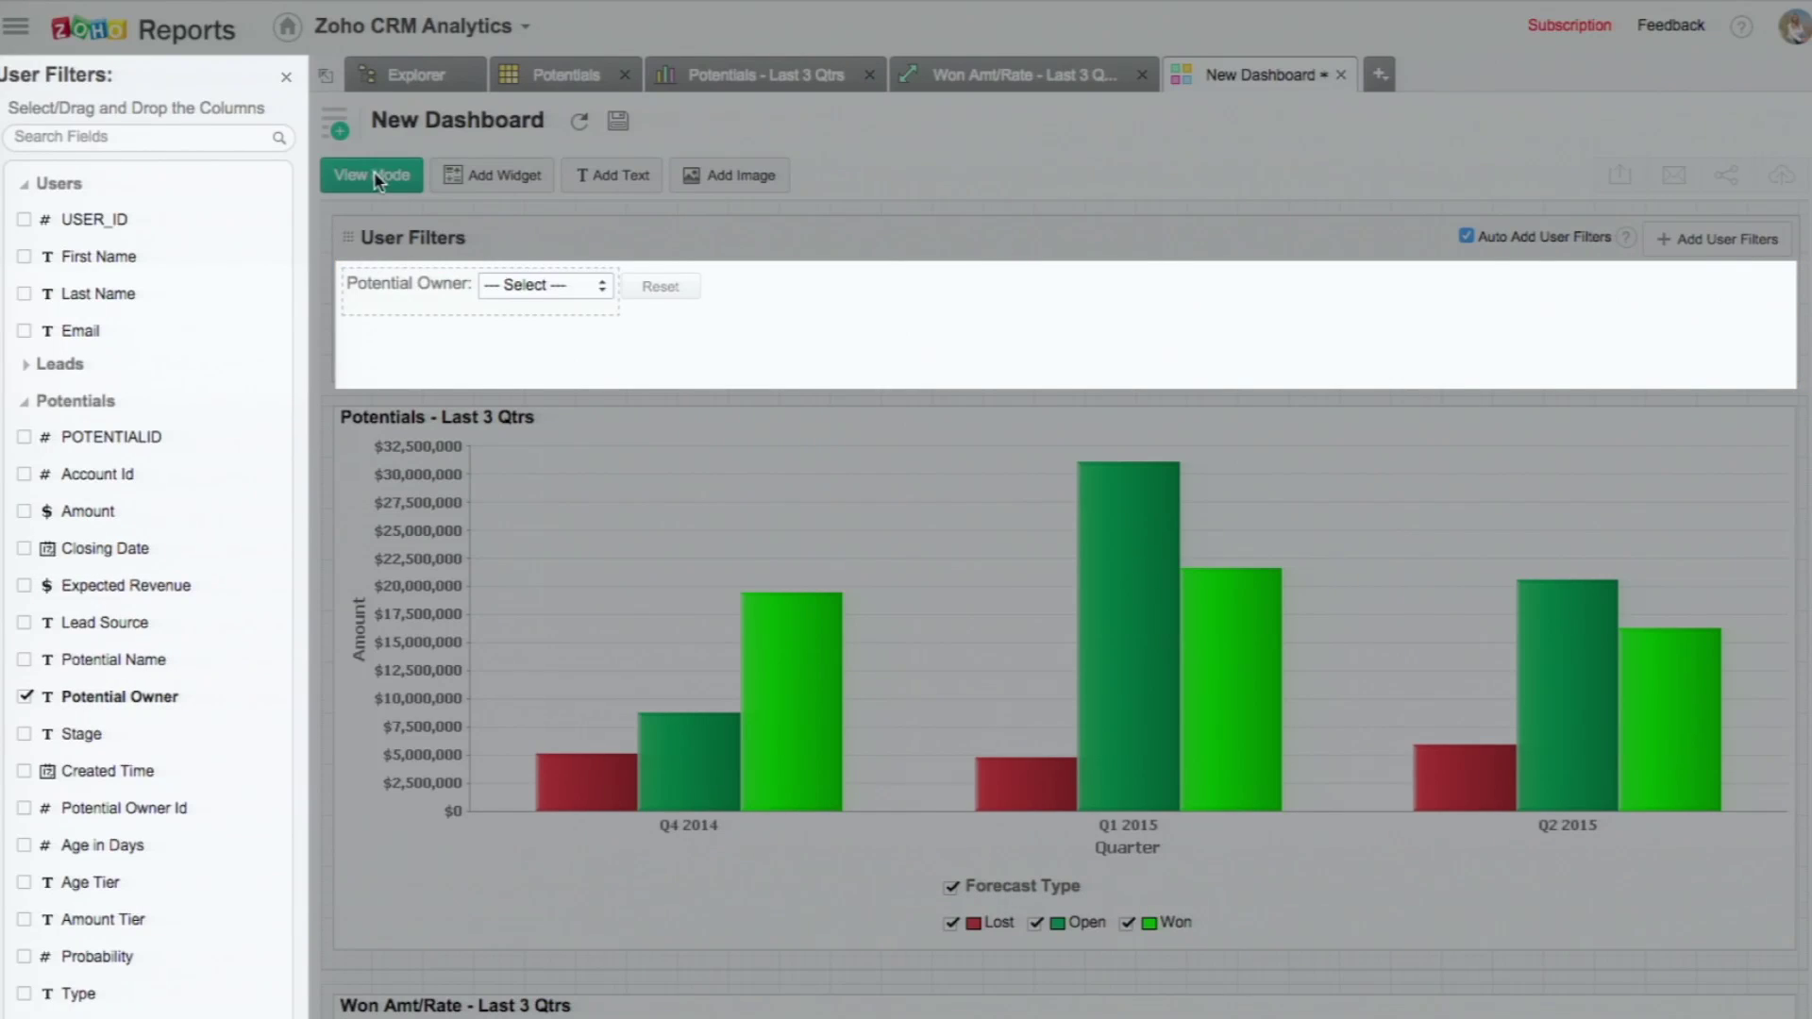
# Step: Save the dashboard as 'Zoholics Dashboard' in the Zoholics 2015 folder
pyautogui.click(373, 175)
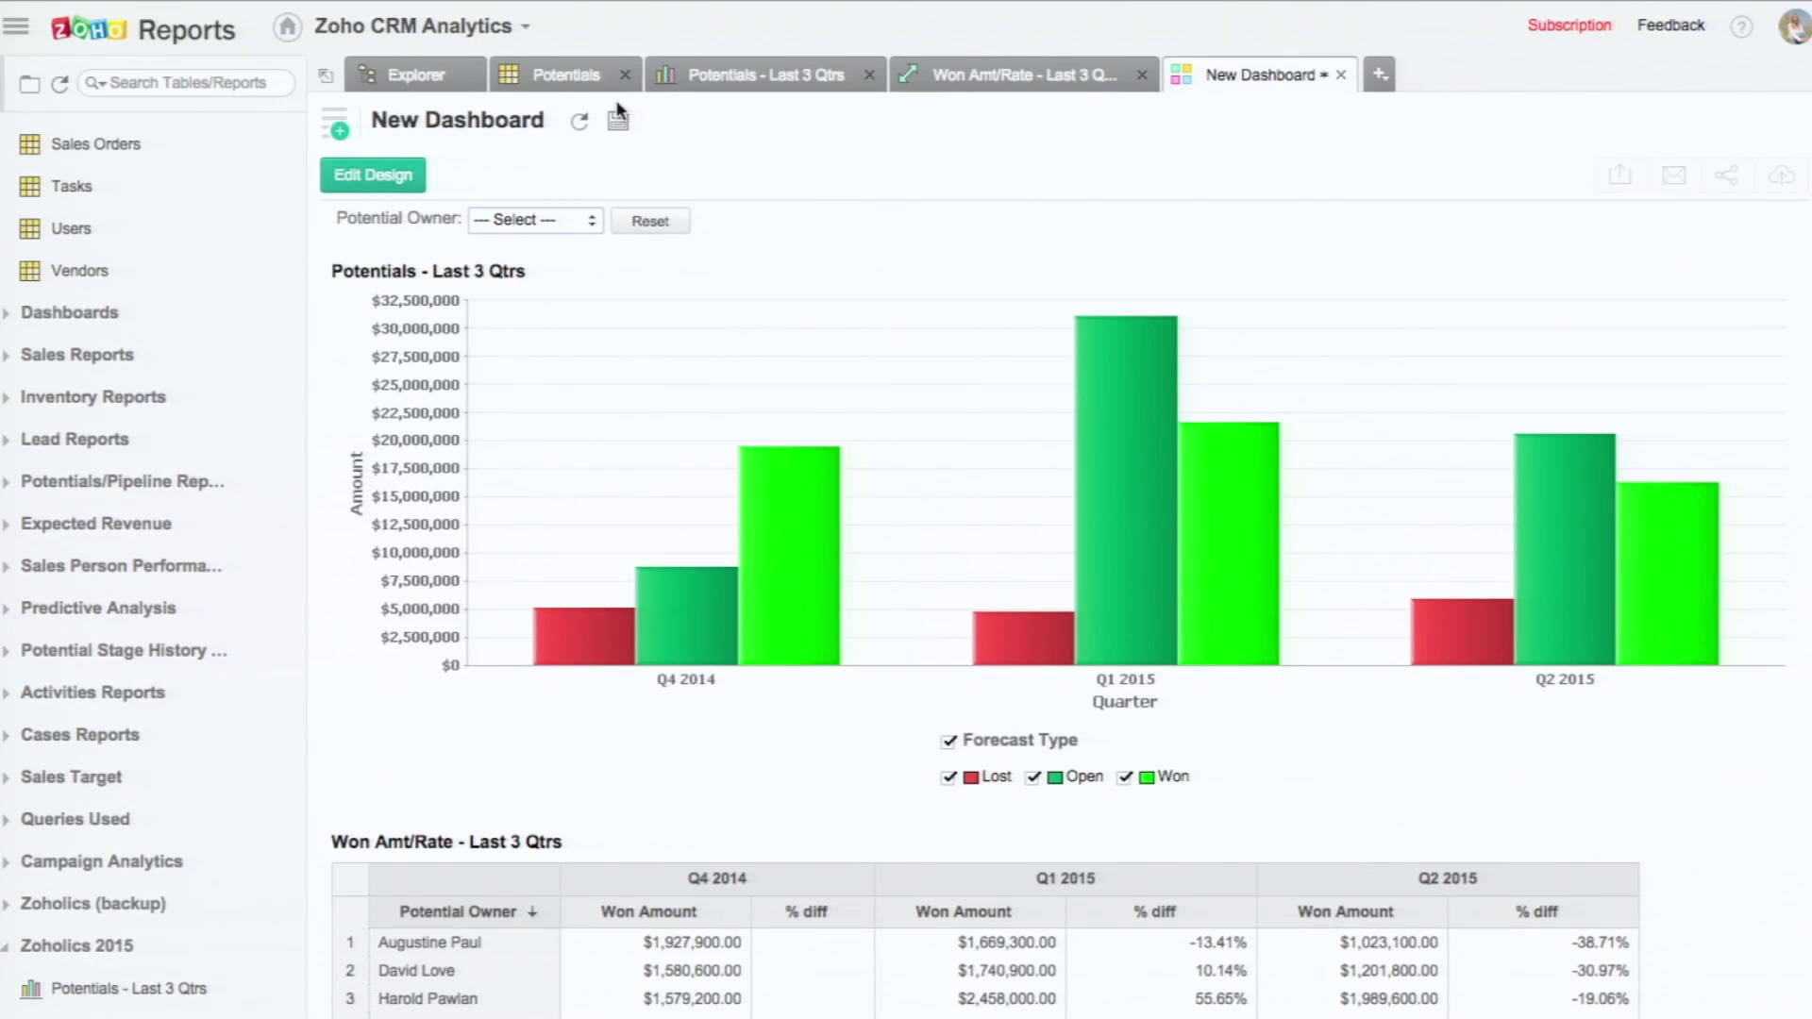
pyautogui.click(619, 120)
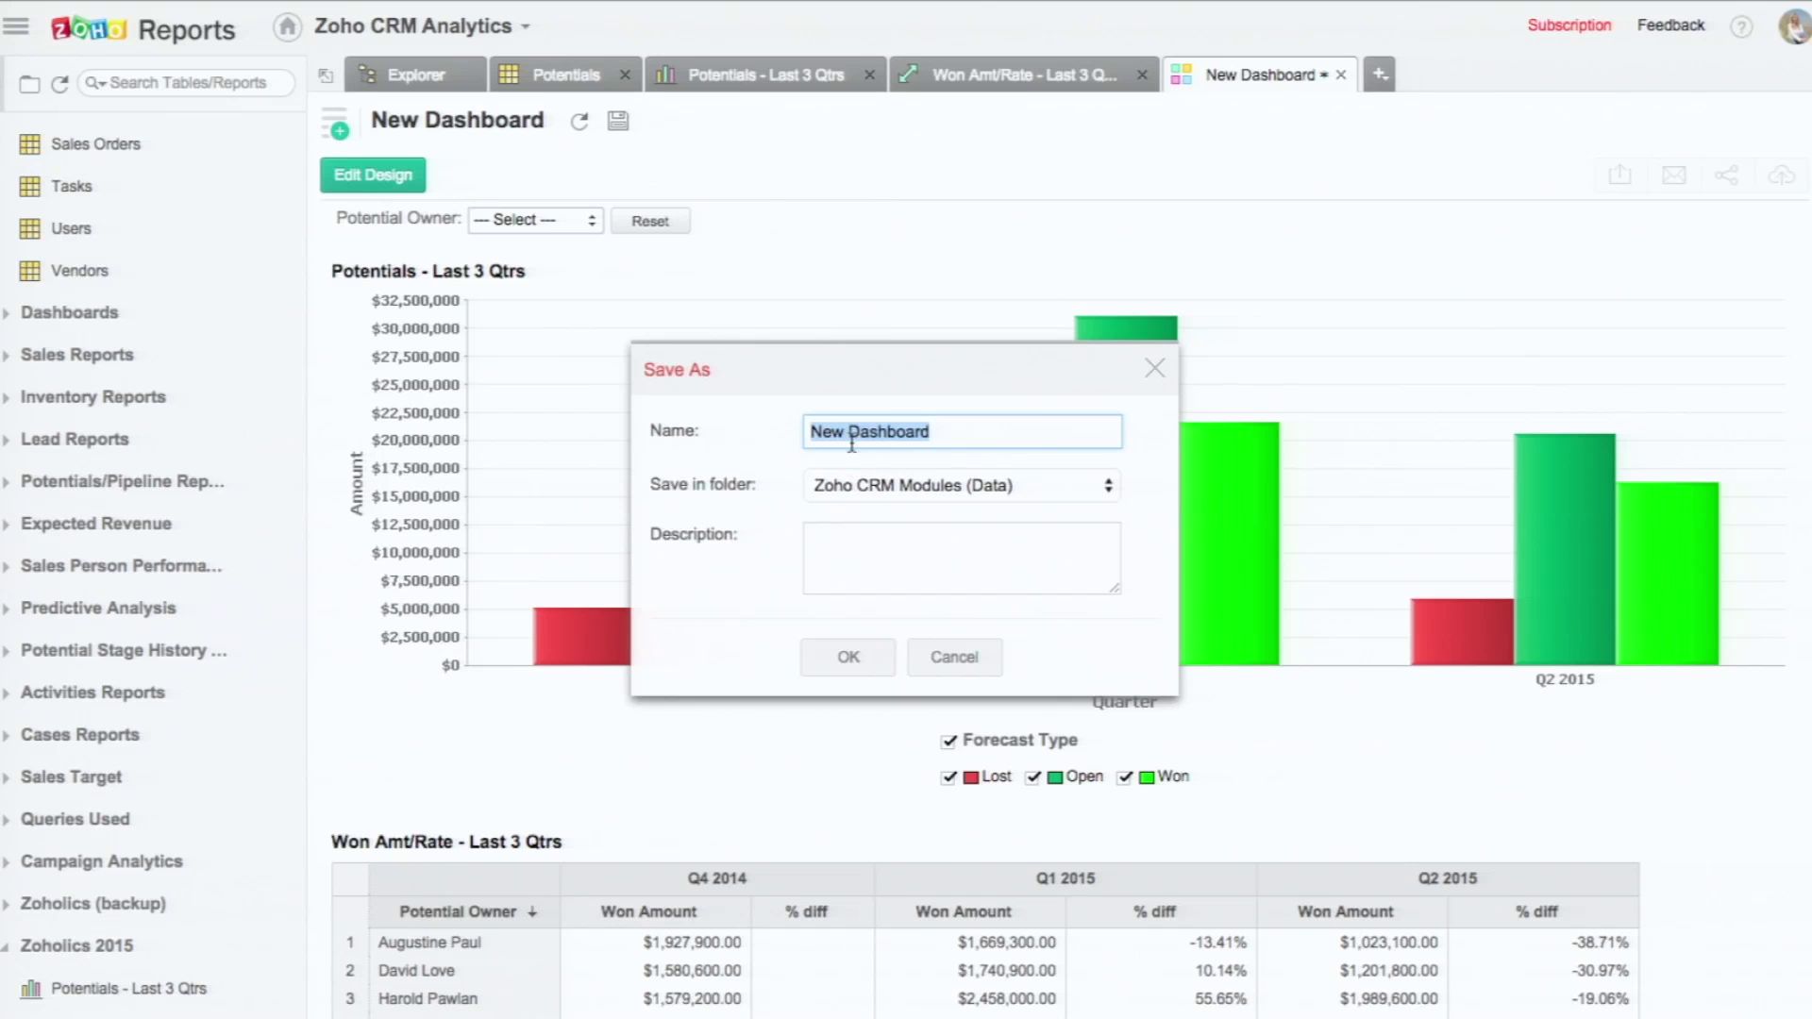
pyautogui.click(977, 496)
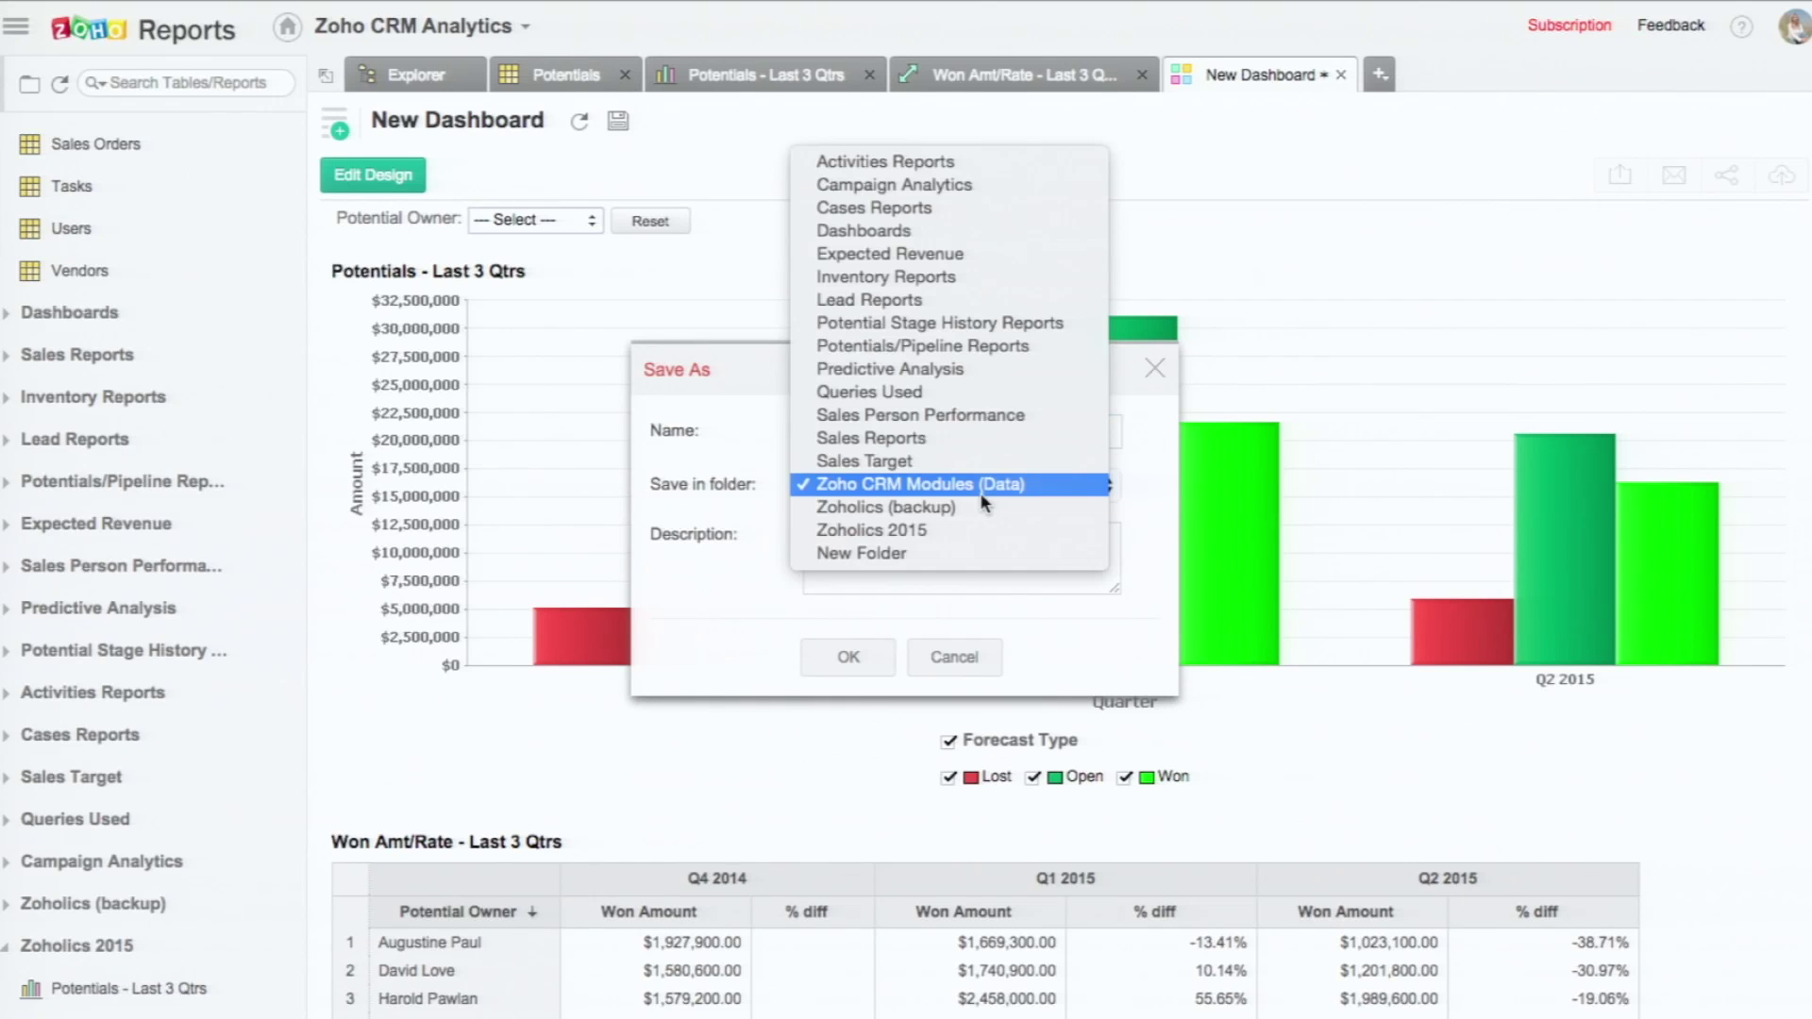
pyautogui.click(893, 533)
pyautogui.doubleClick(829, 431)
pyautogui.write('Z')
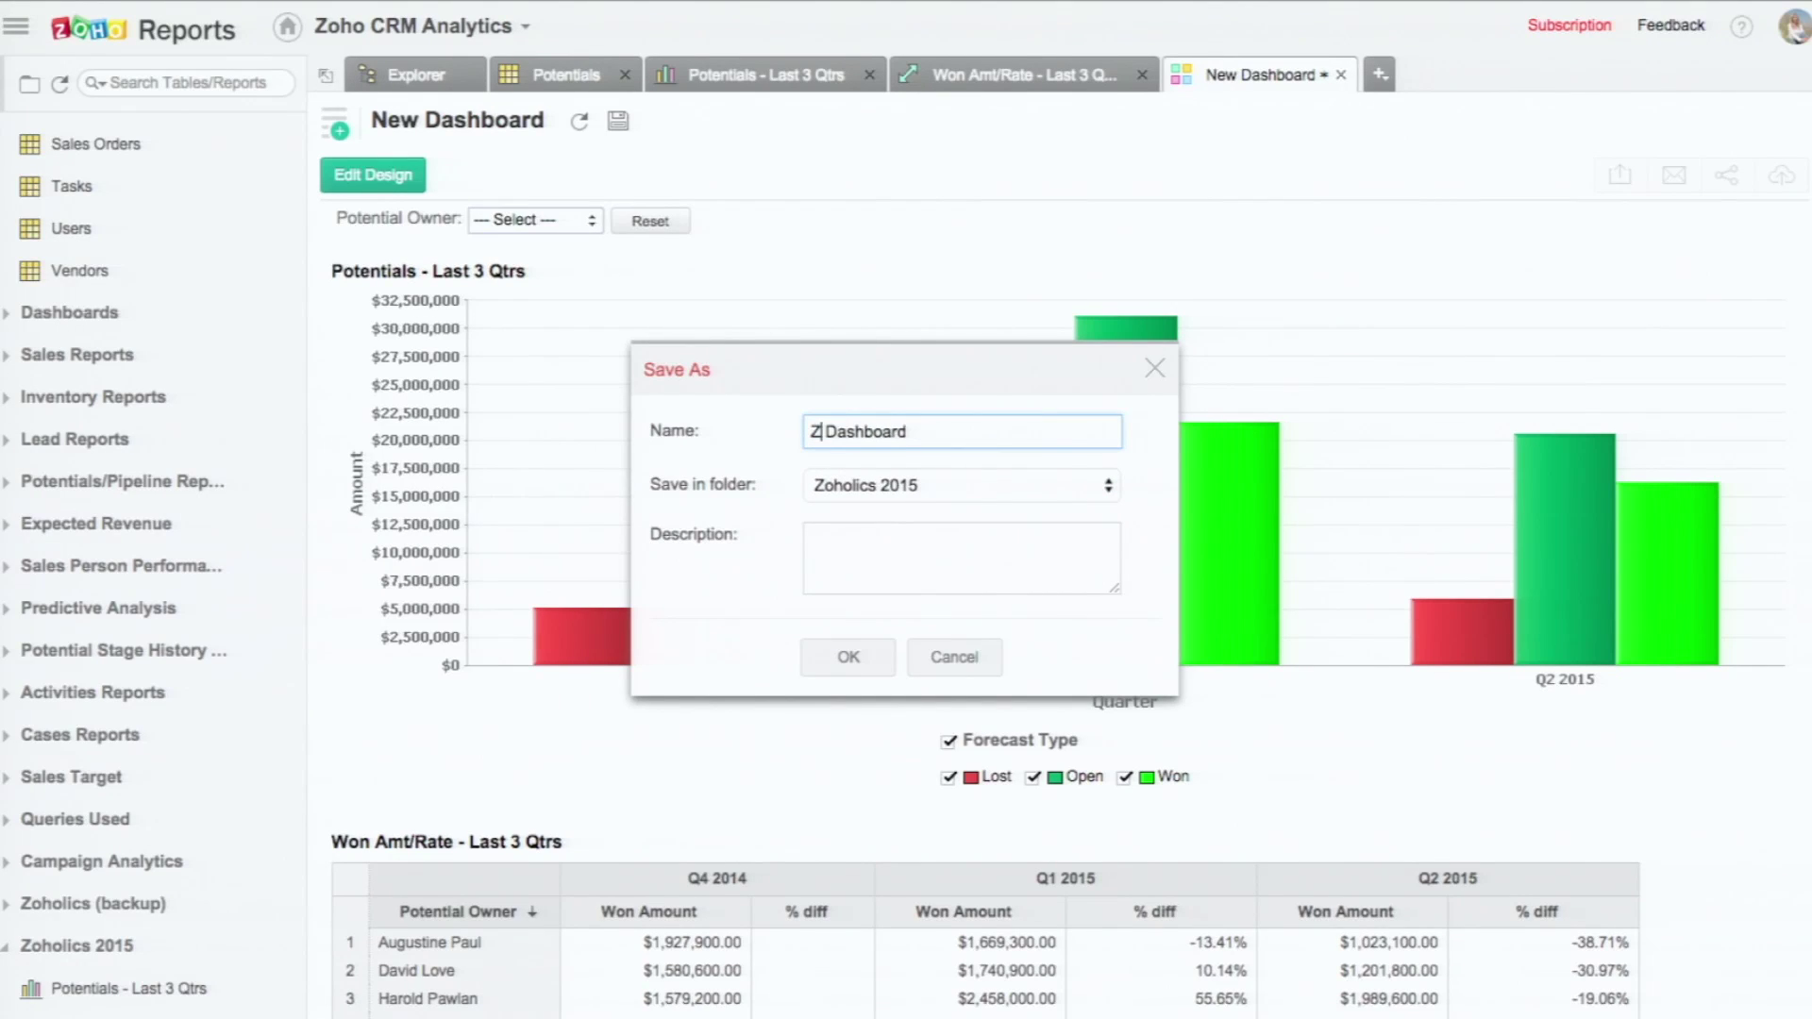
pyautogui.write('h')
pyautogui.press('BackSpace')
pyautogui.write('oholics')
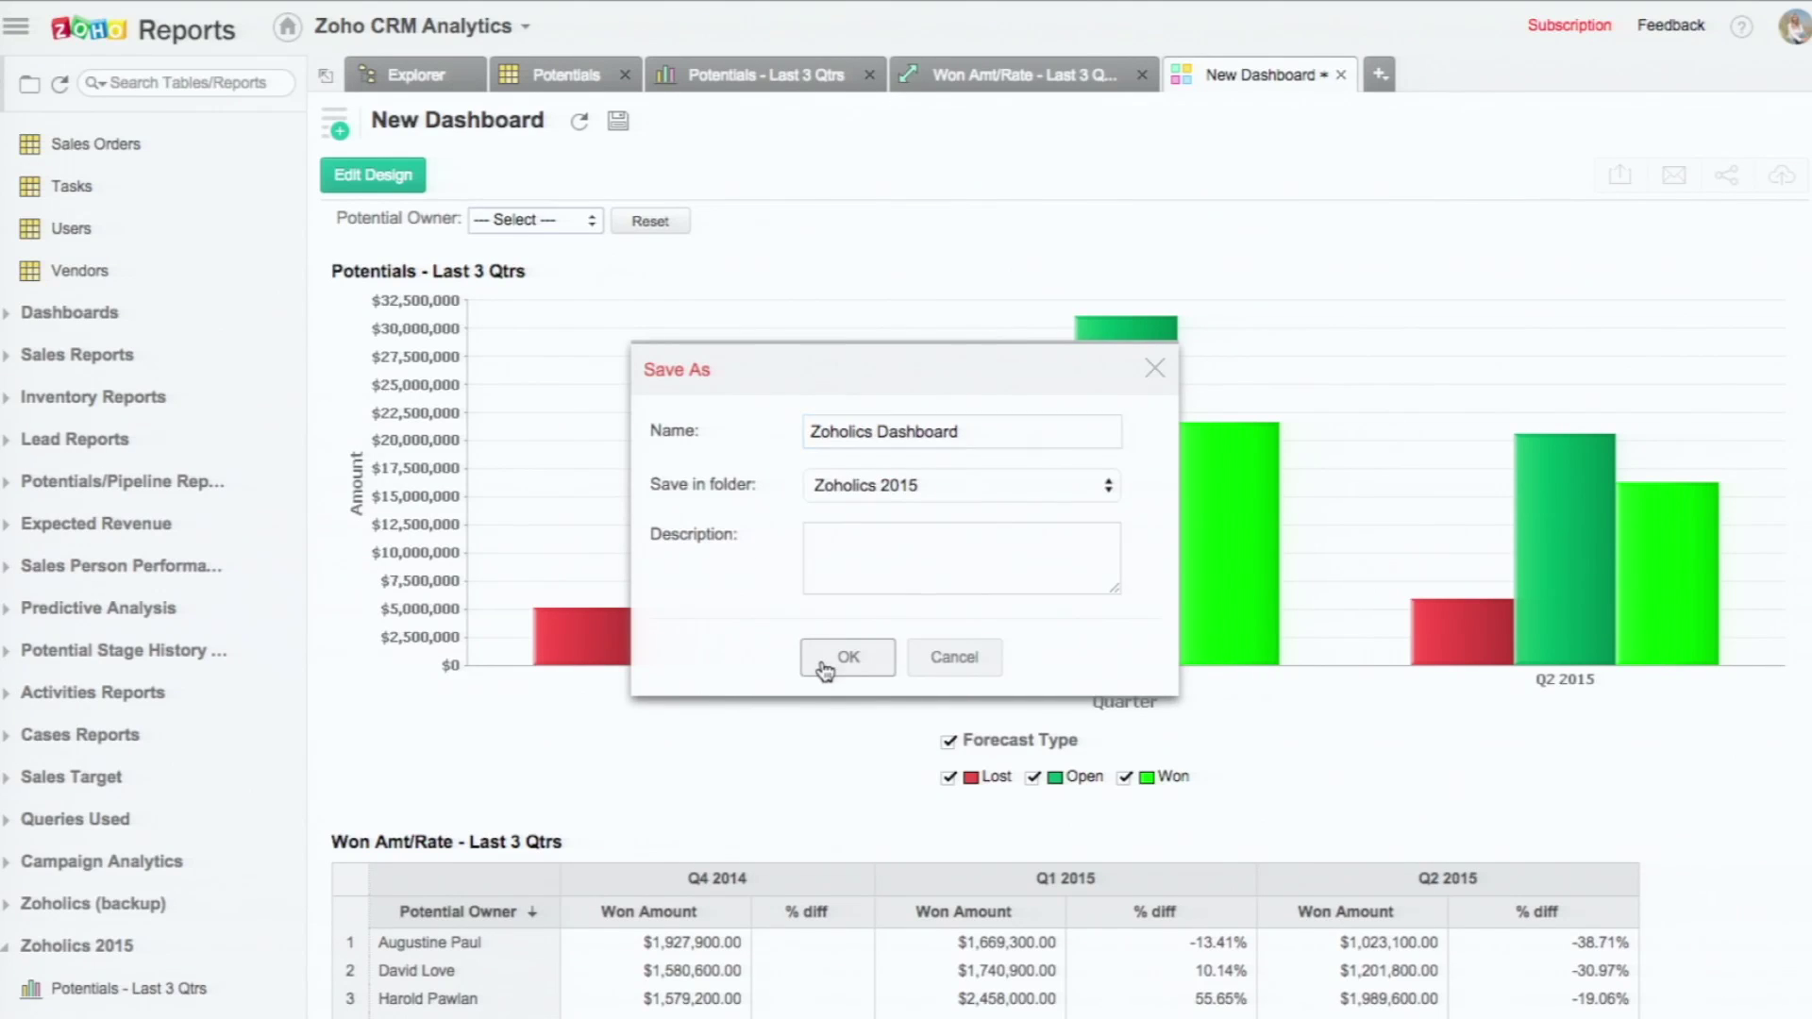
pyautogui.click(831, 658)
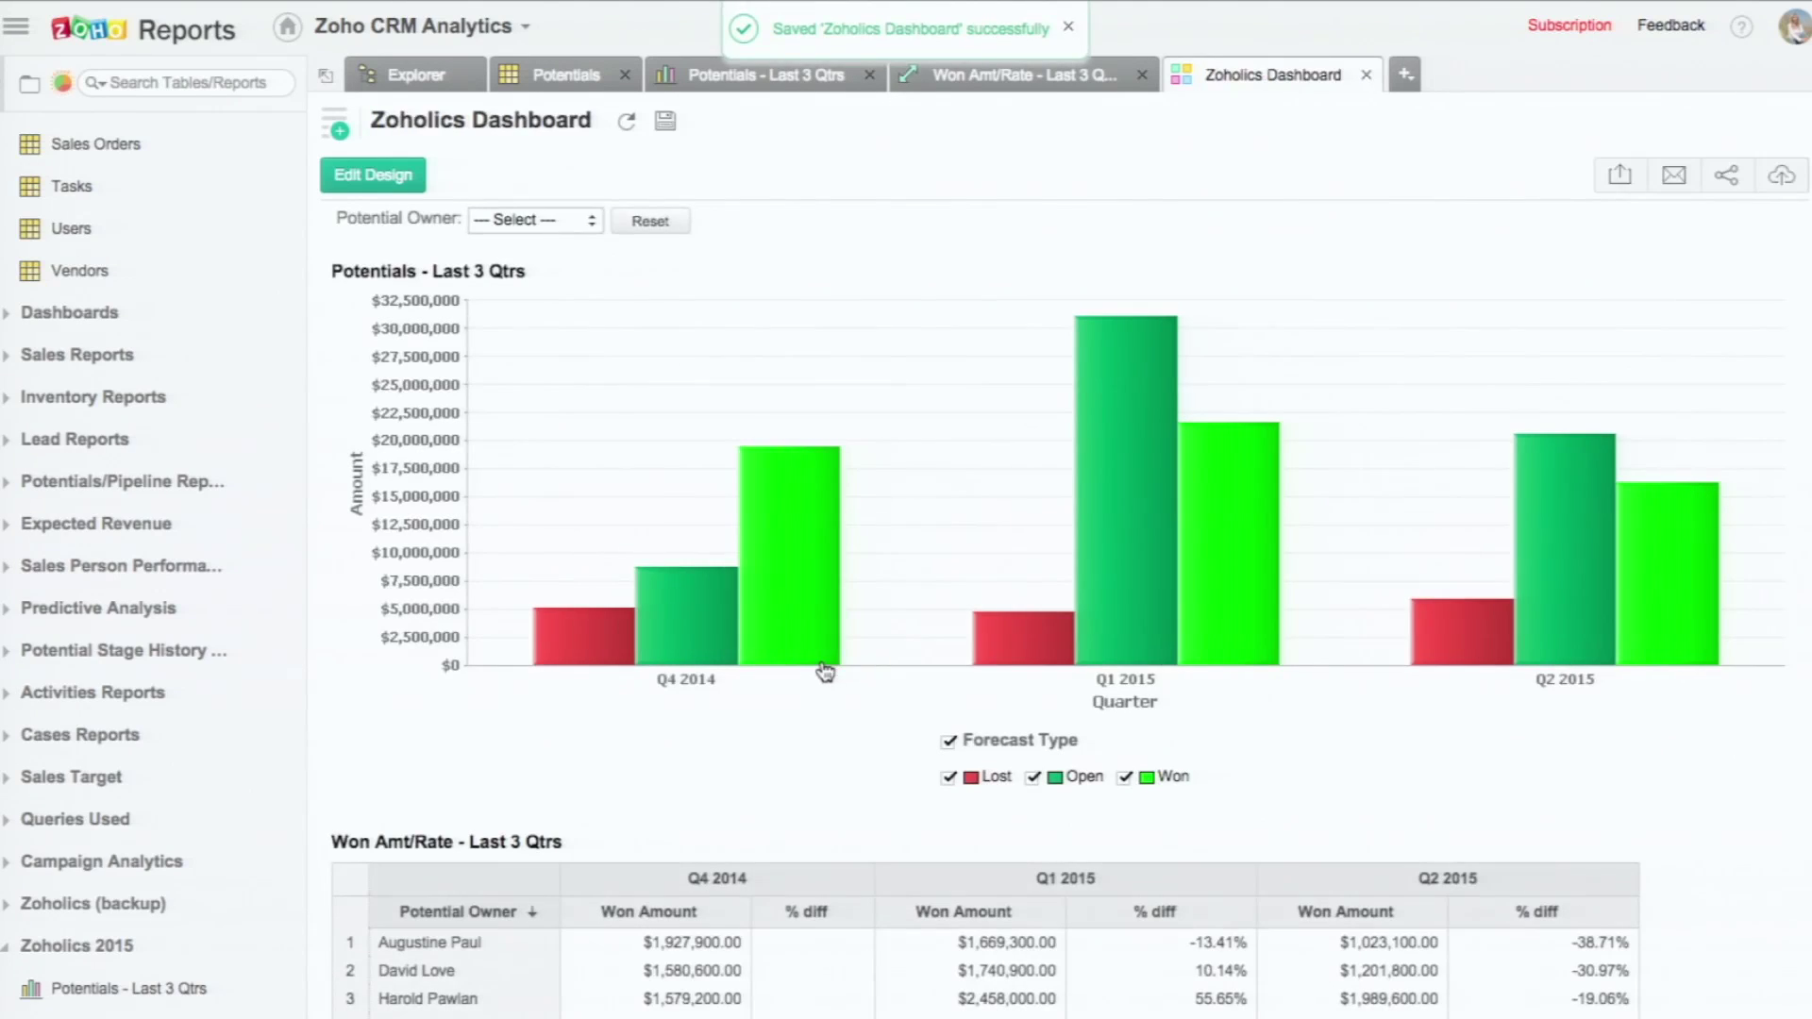
pyautogui.click(586, 218)
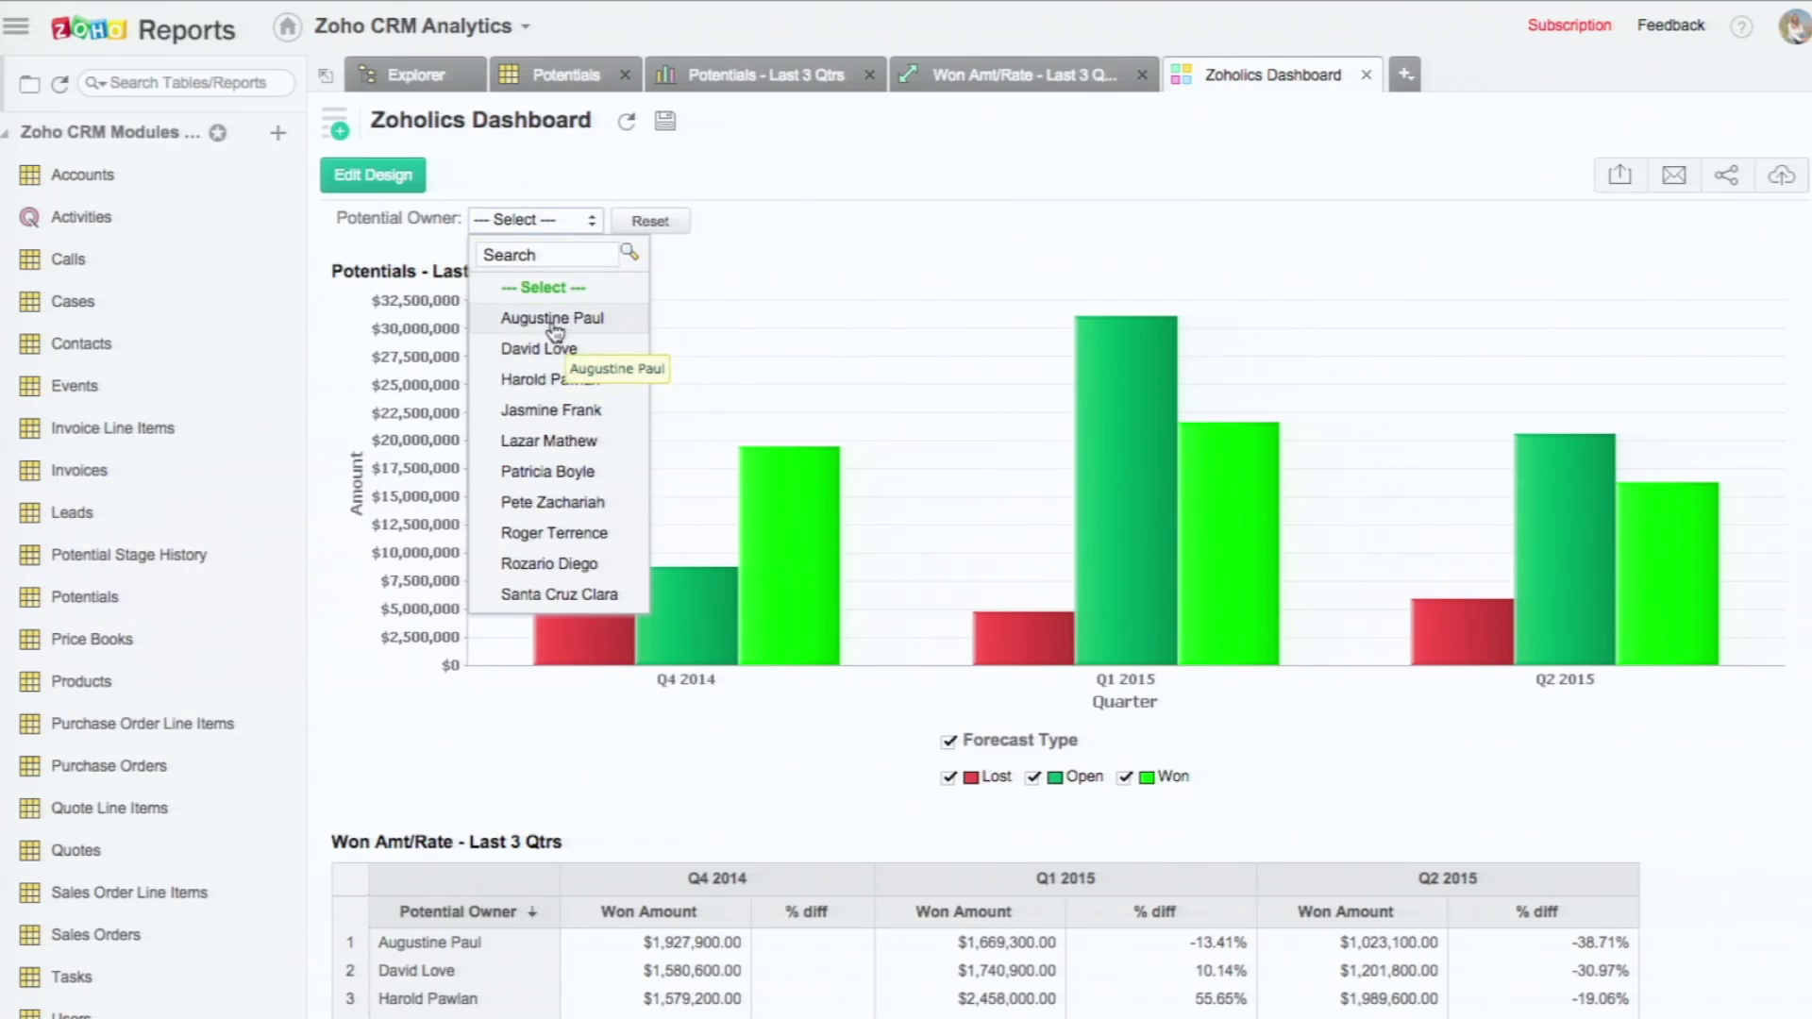
# Step: Filter the dashboard by Potential Owner, ending on a single owner's data
pyautogui.click(551, 320)
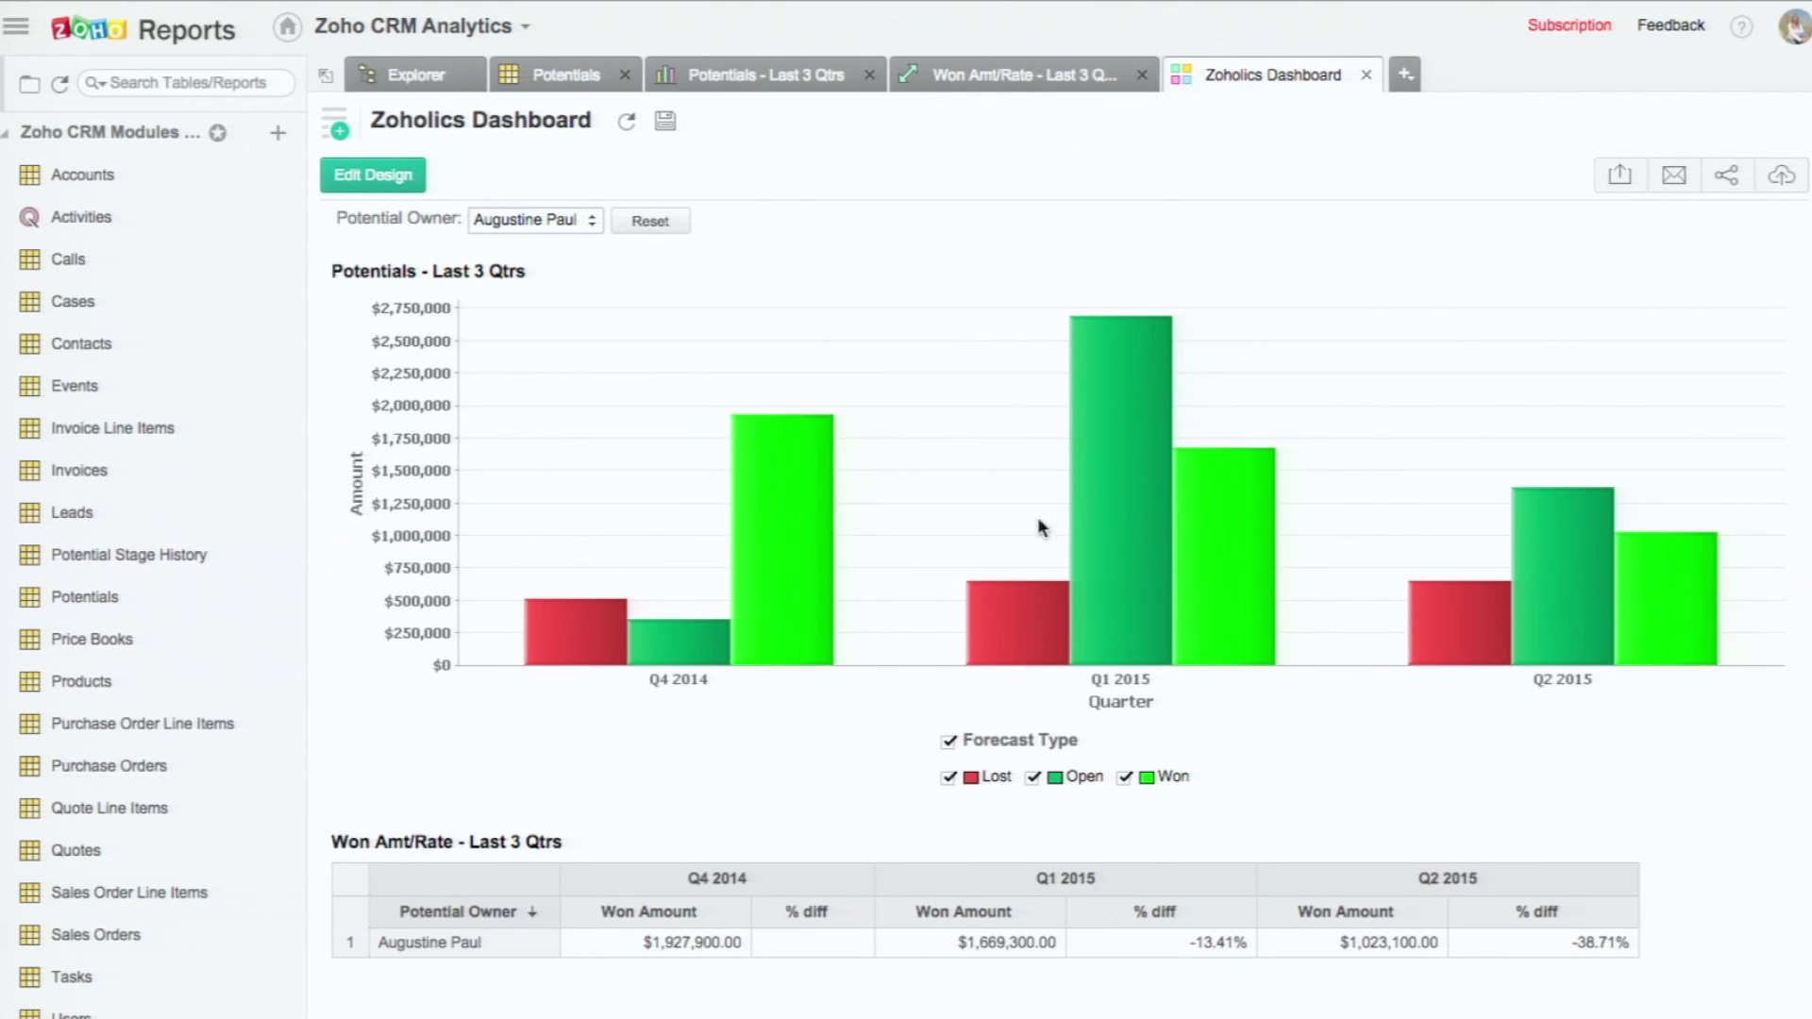
pyautogui.scroll(-3, 903, 595)
pyautogui.scroll(3, 673, 577)
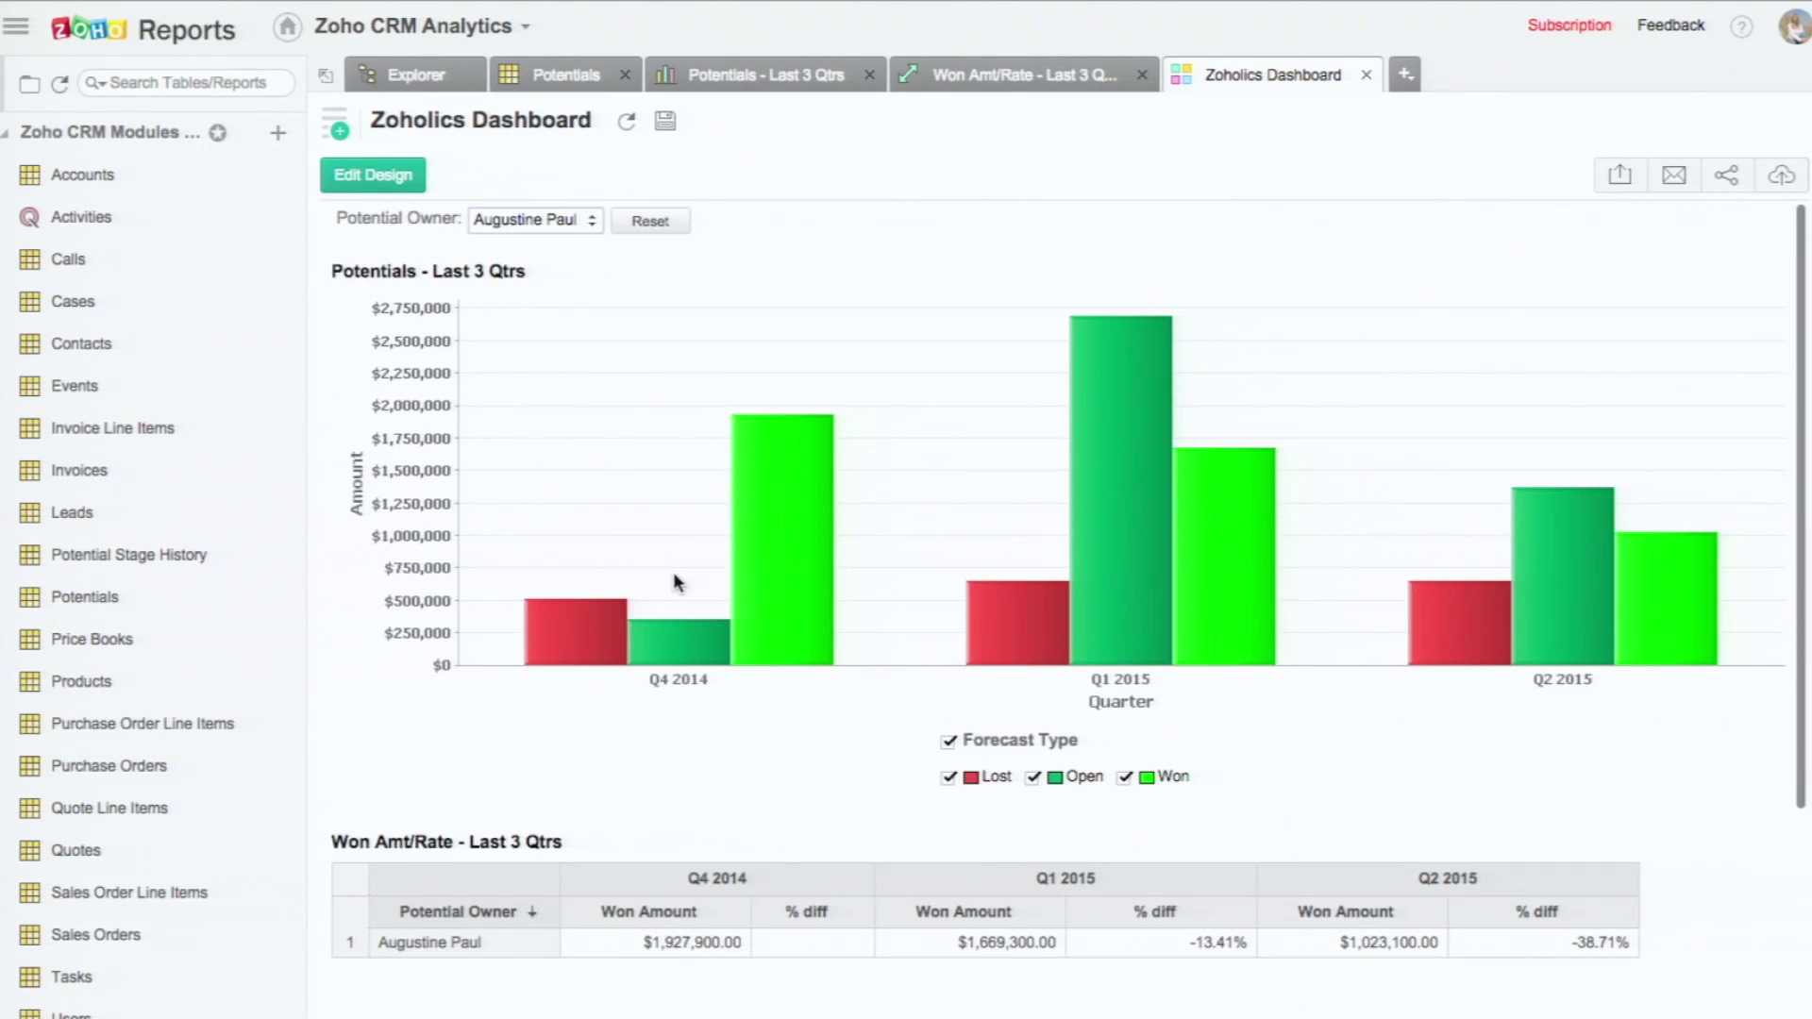
pyautogui.click(585, 220)
pyautogui.click(561, 442)
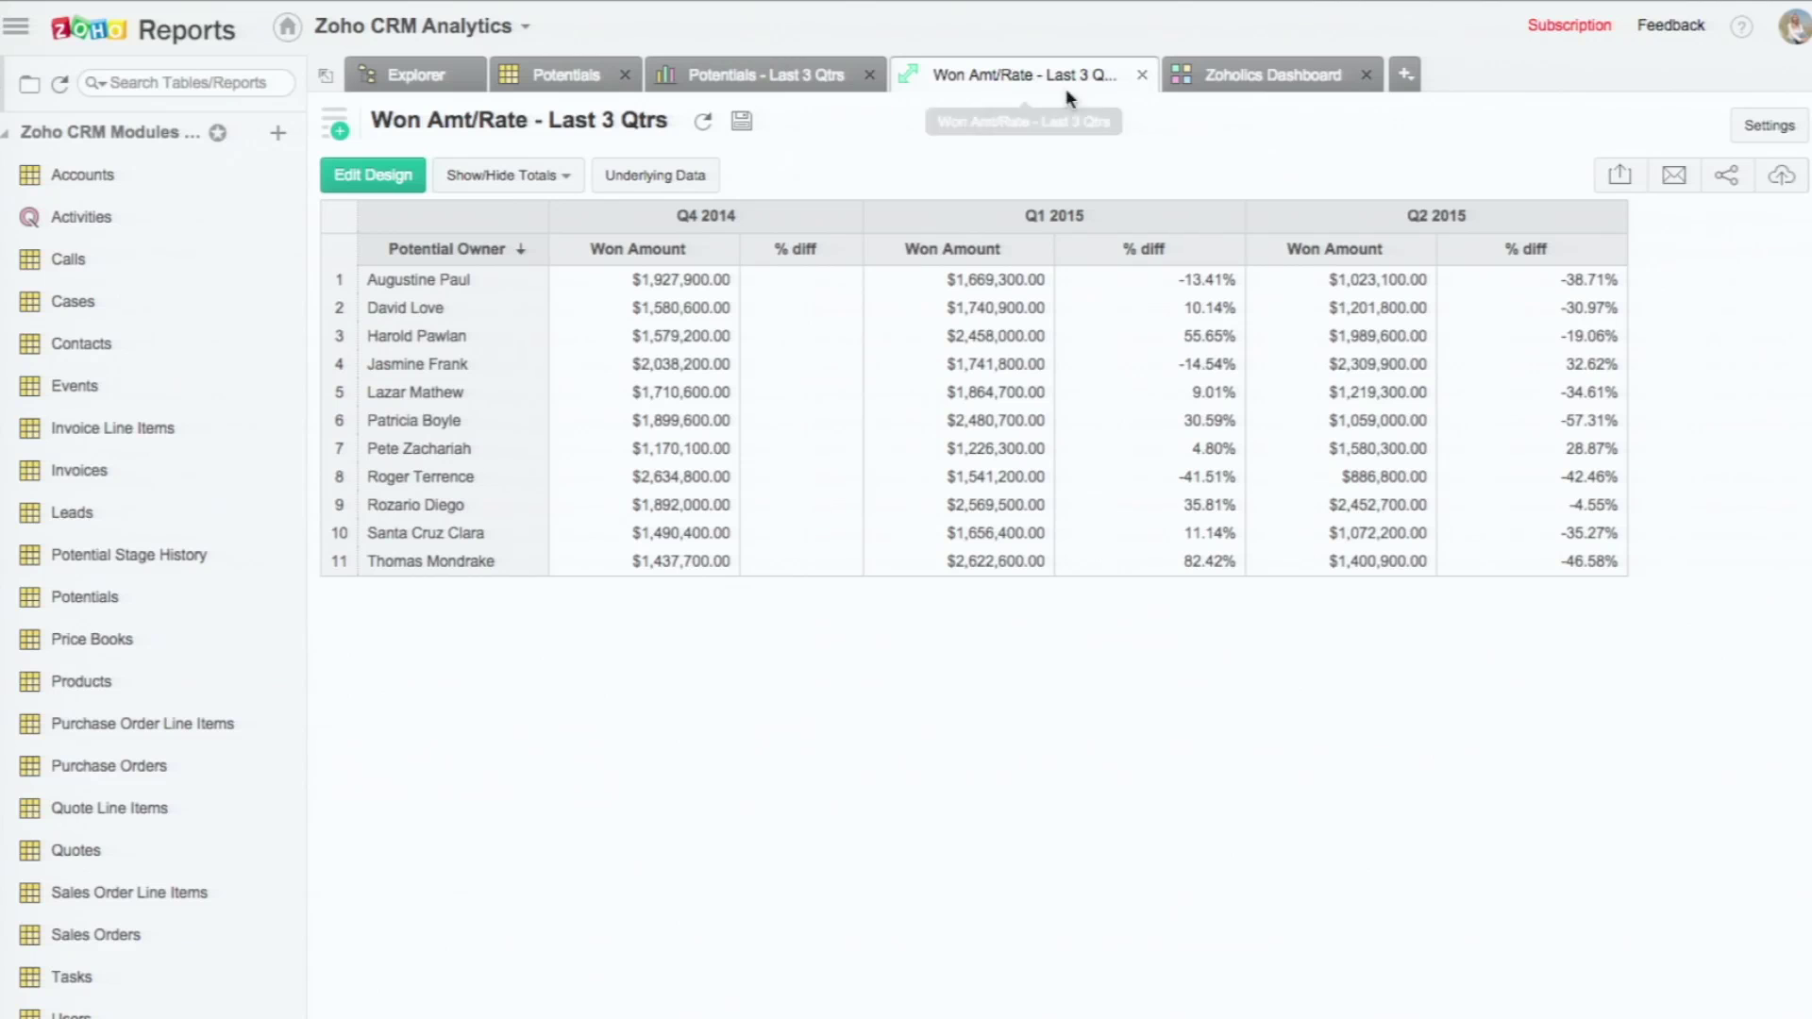
# Step: Return to the Zoholics Dashboard and bring up its Publish URL / Permalink
pyautogui.click(1239, 62)
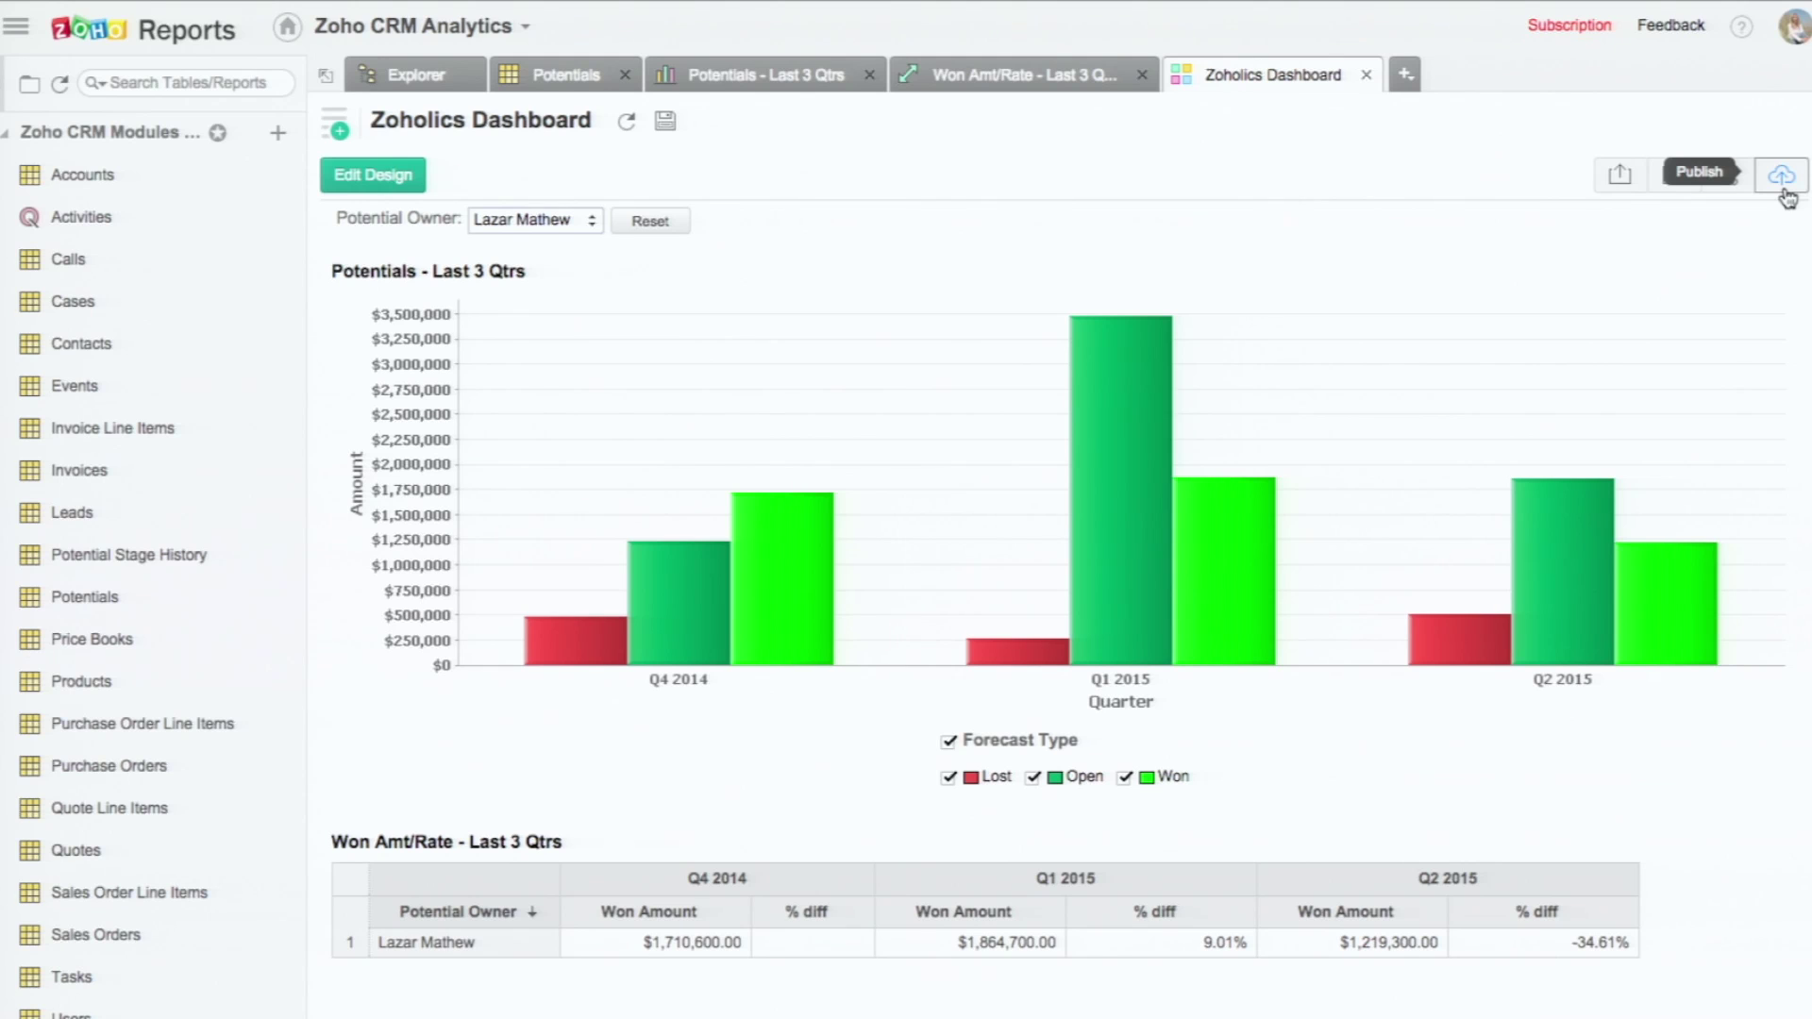
pyautogui.click(1786, 196)
pyautogui.click(1751, 238)
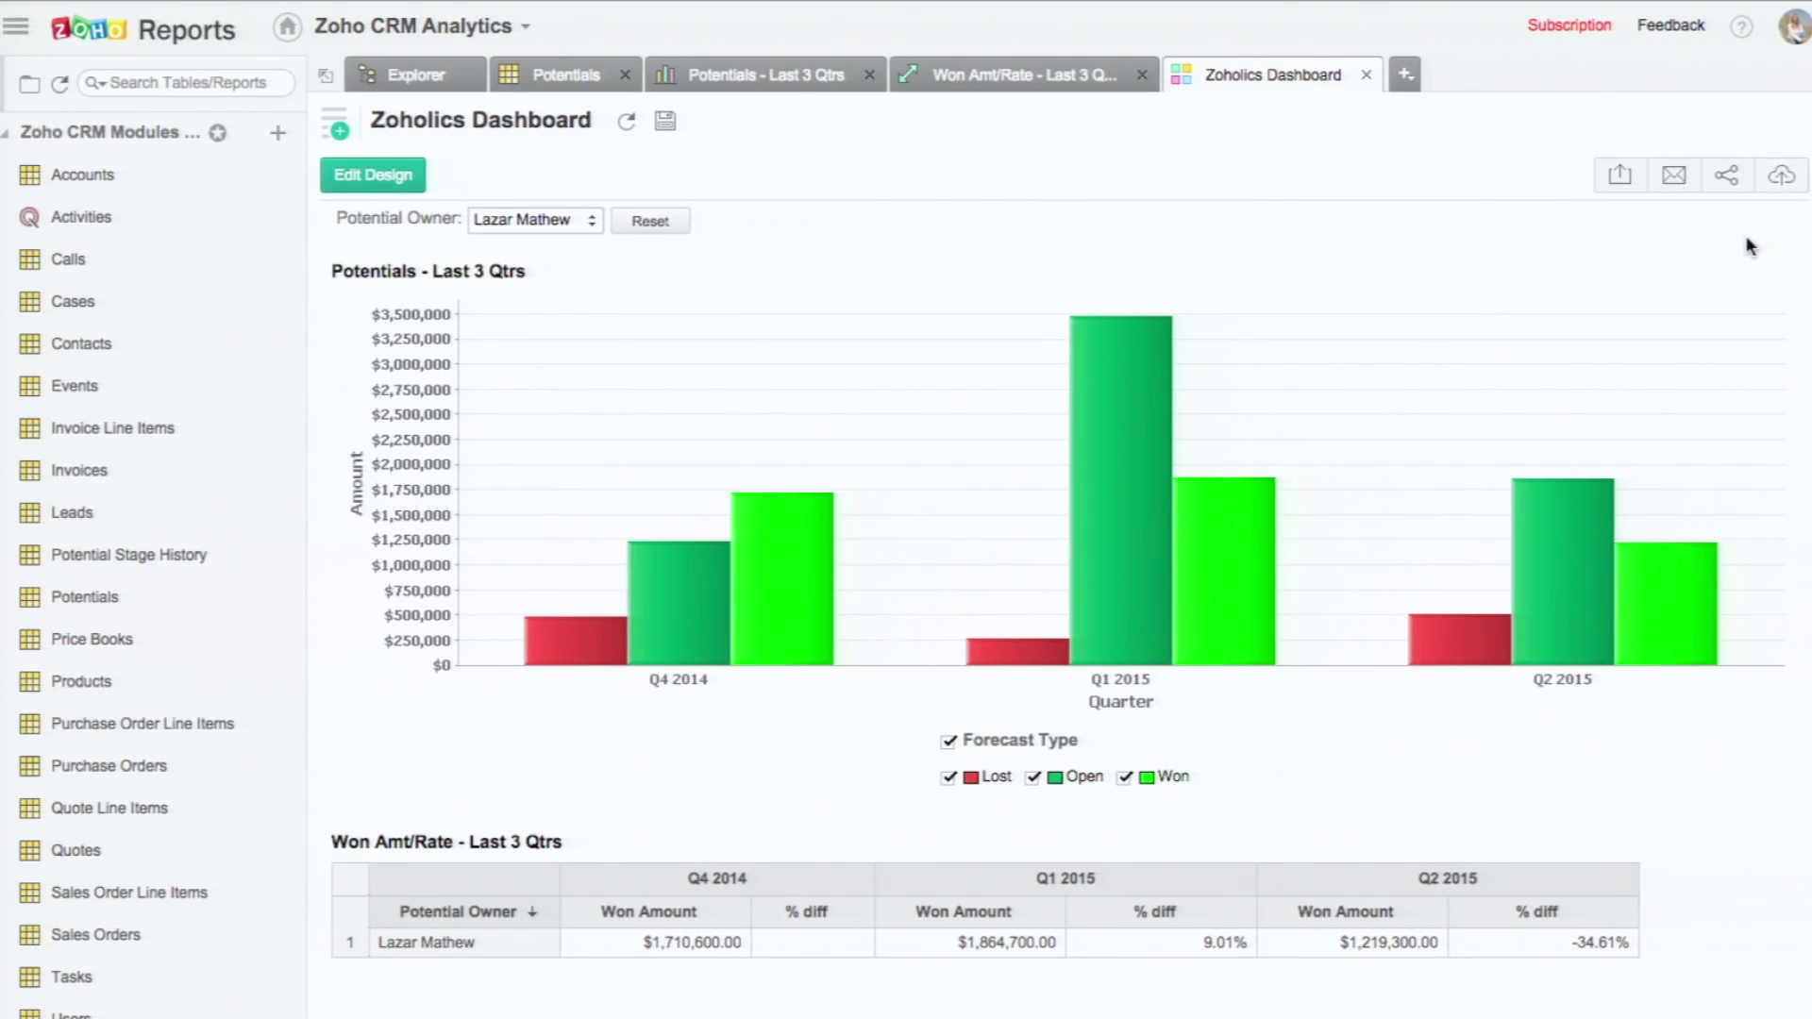
# Step: Select the dashboard access URL and go to the CRM Web Tabs settings
pyautogui.click(845, 399)
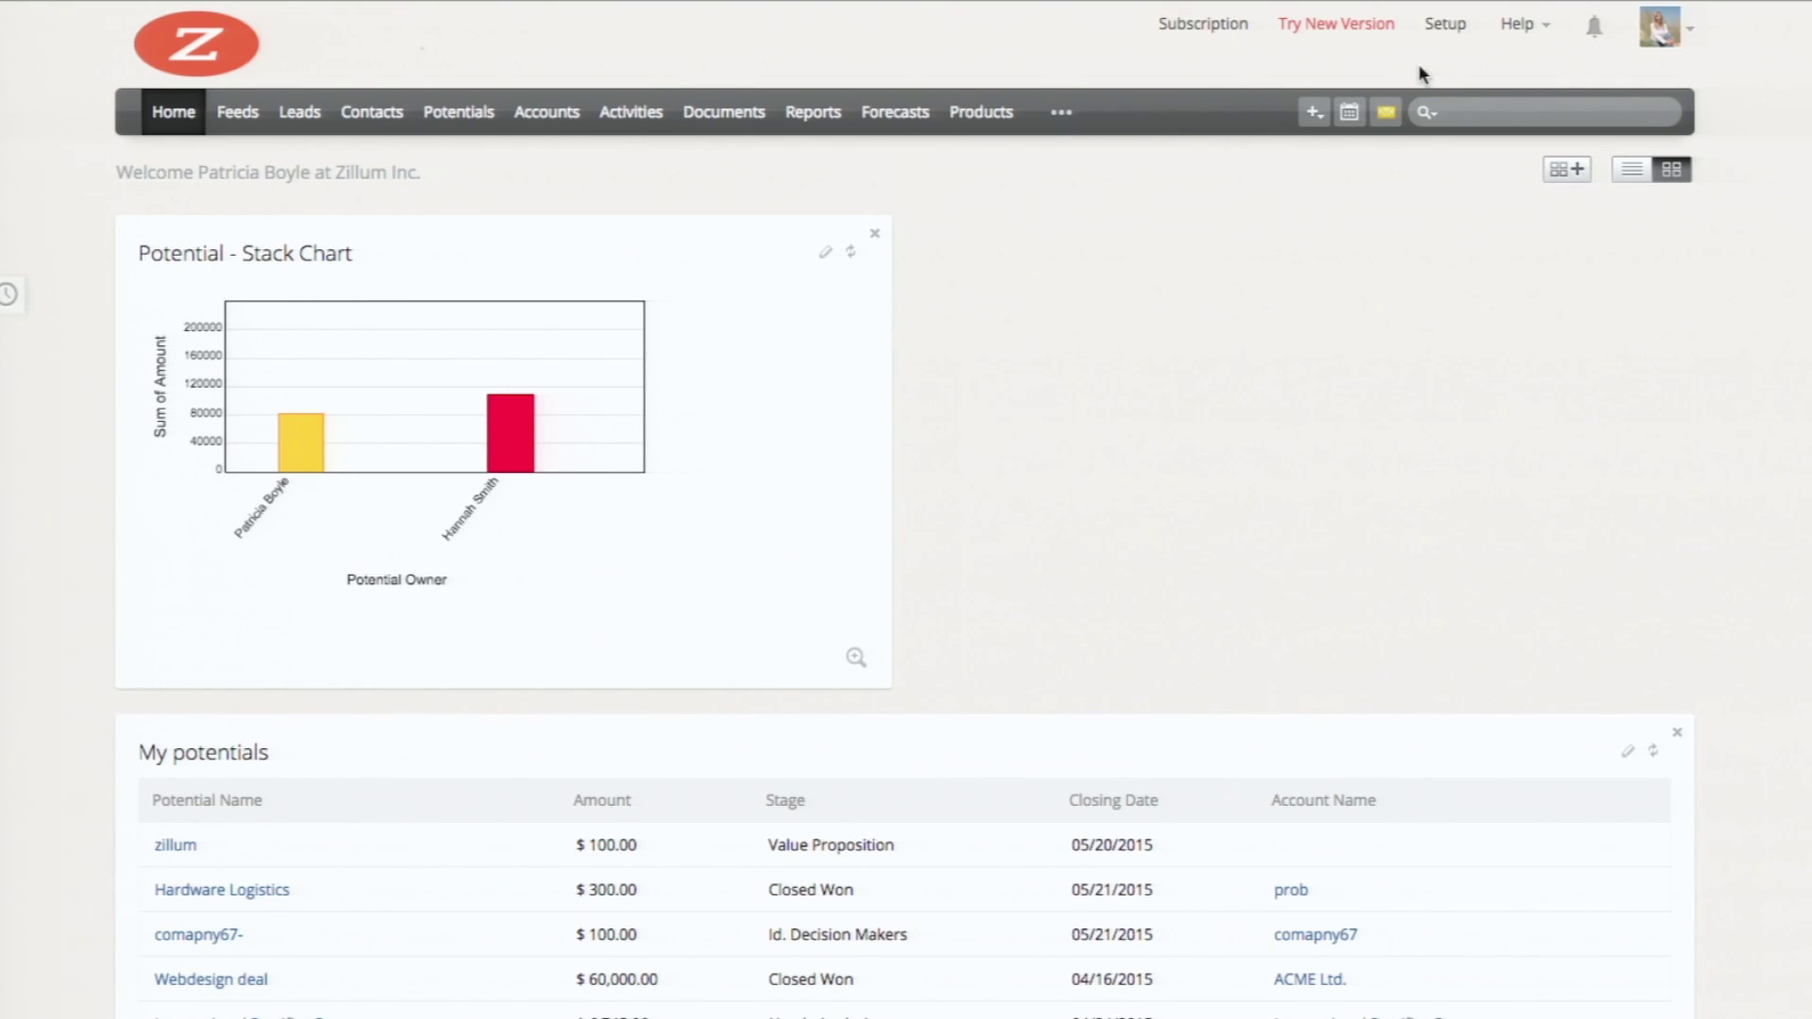
pyautogui.click(1444, 24)
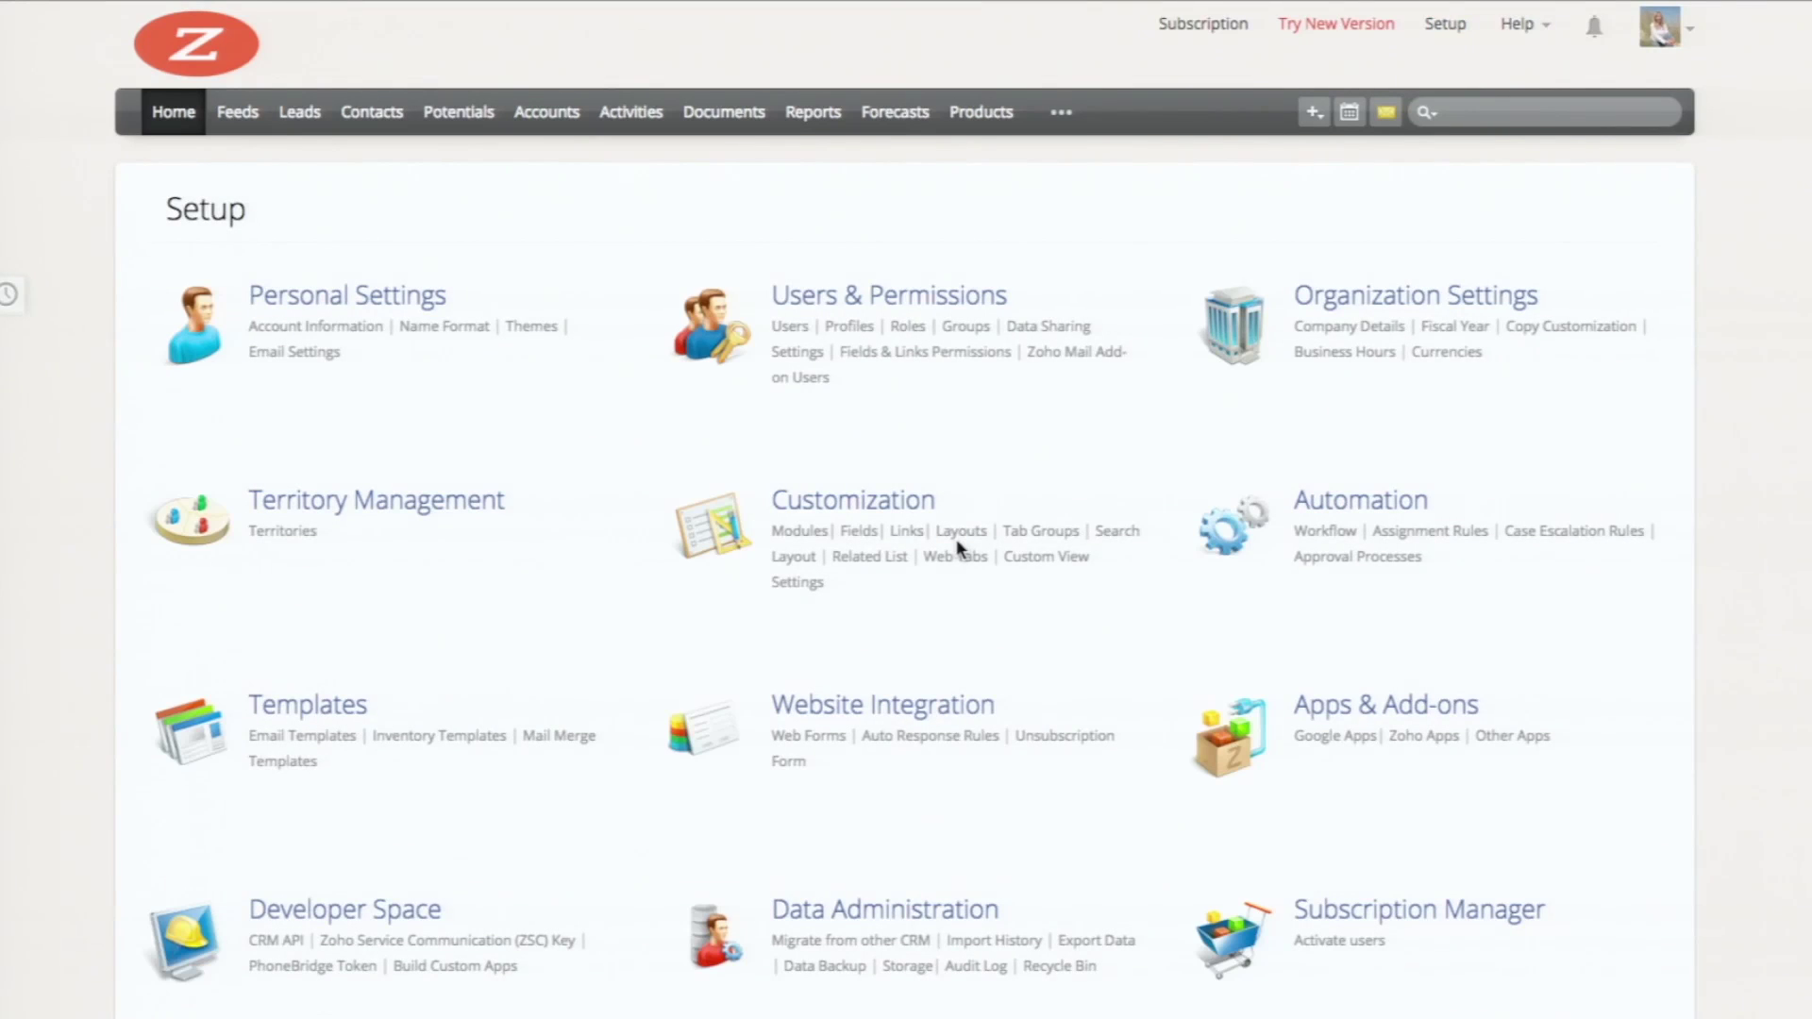
pyautogui.scroll(-1, 955, 539)
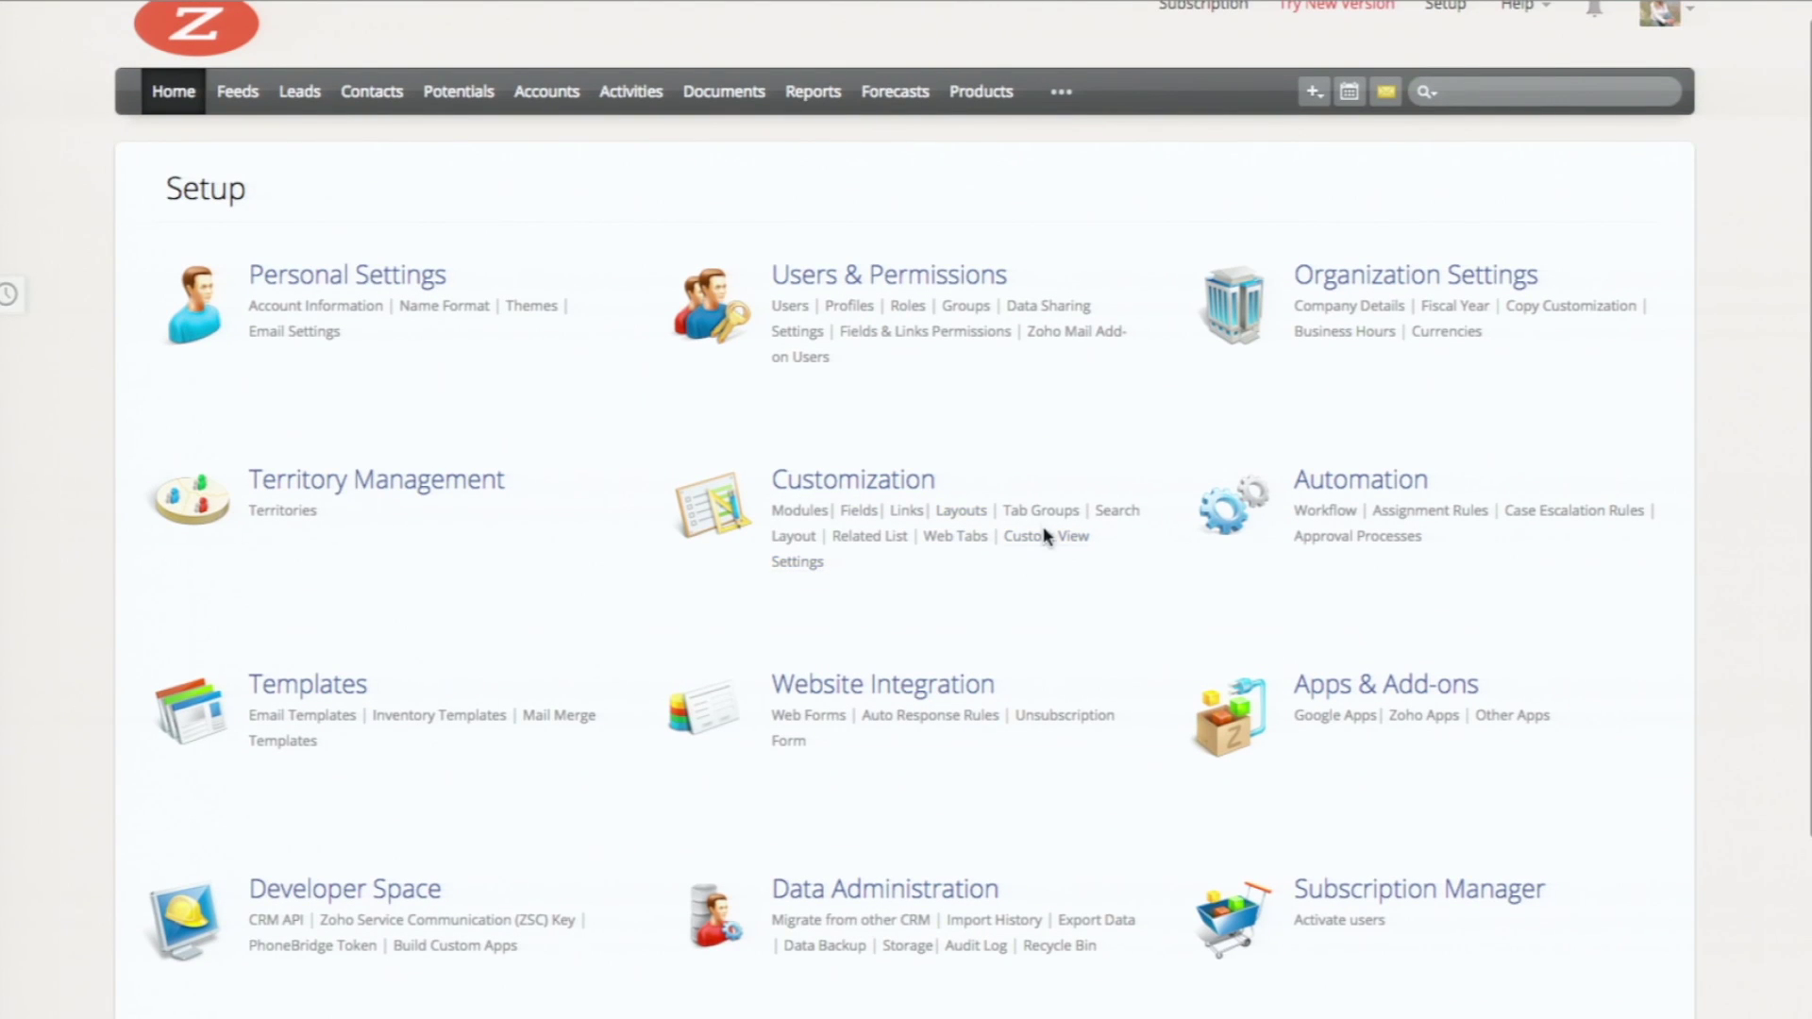
pyautogui.click(952, 537)
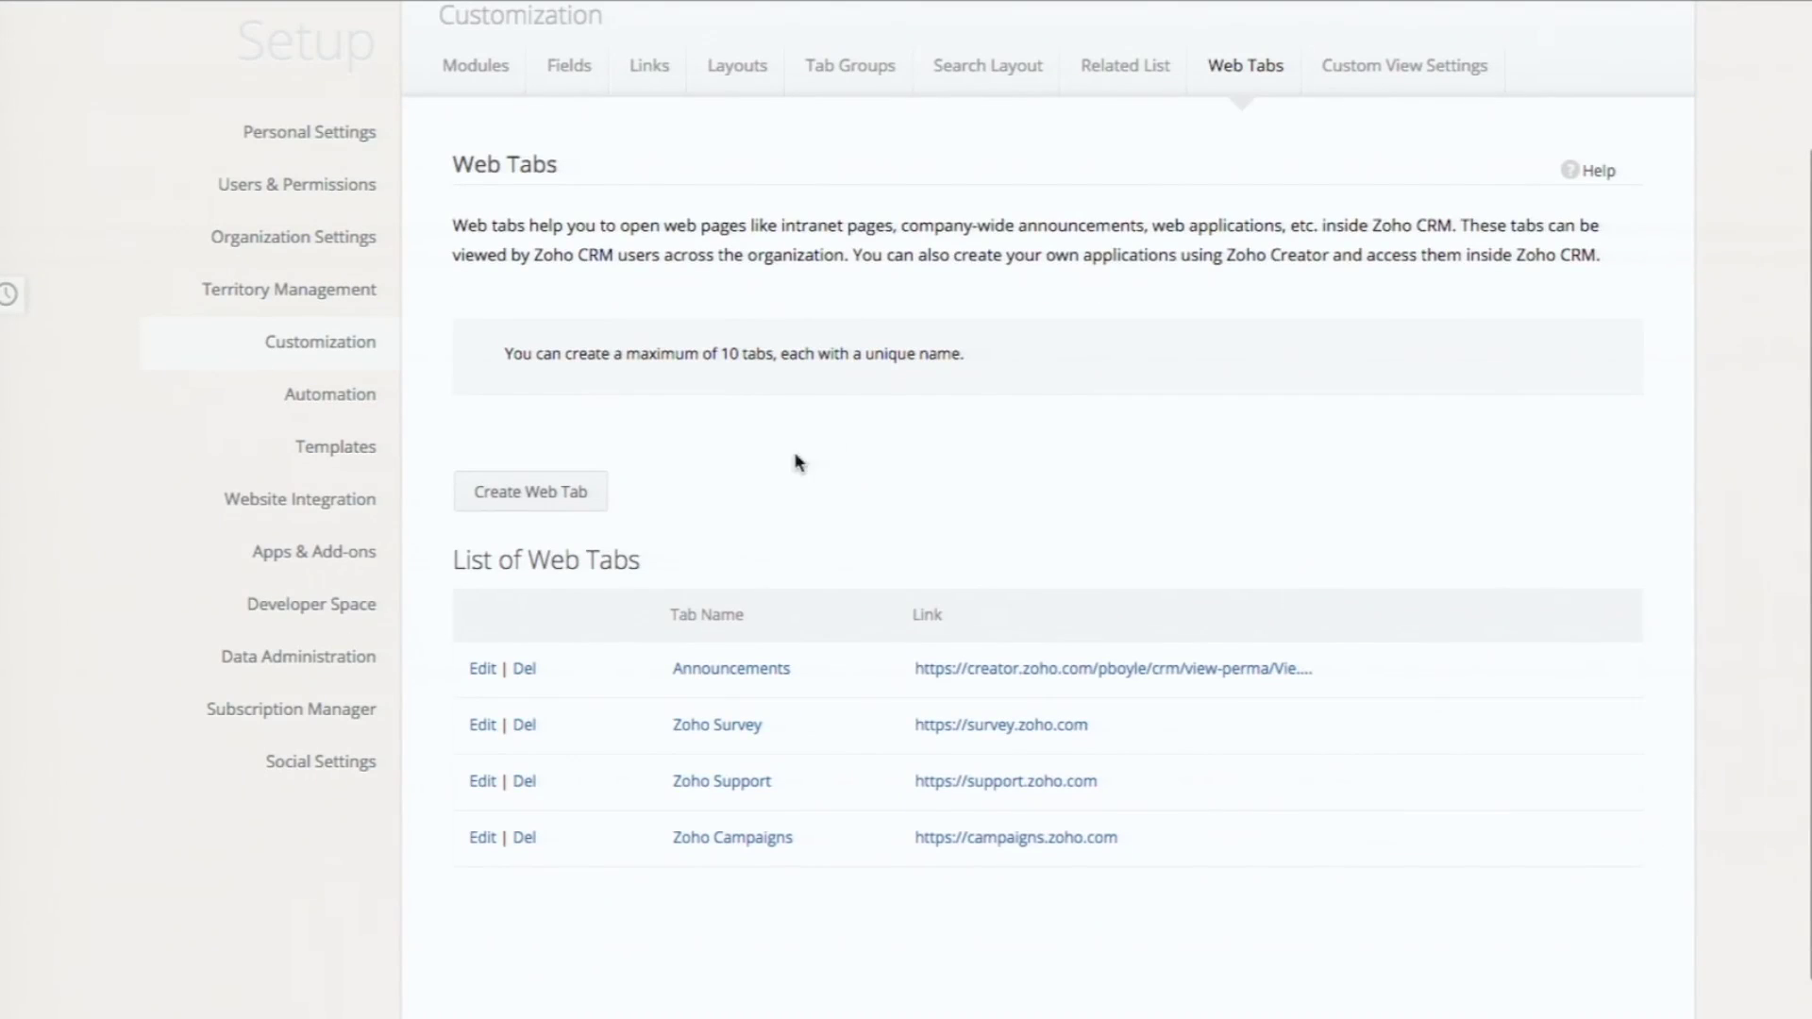
# Step: Create a web tab named 'Adv Analytics' linking to the pasted dashboard URL and save it
pyautogui.click(530, 492)
pyautogui.click(785, 623)
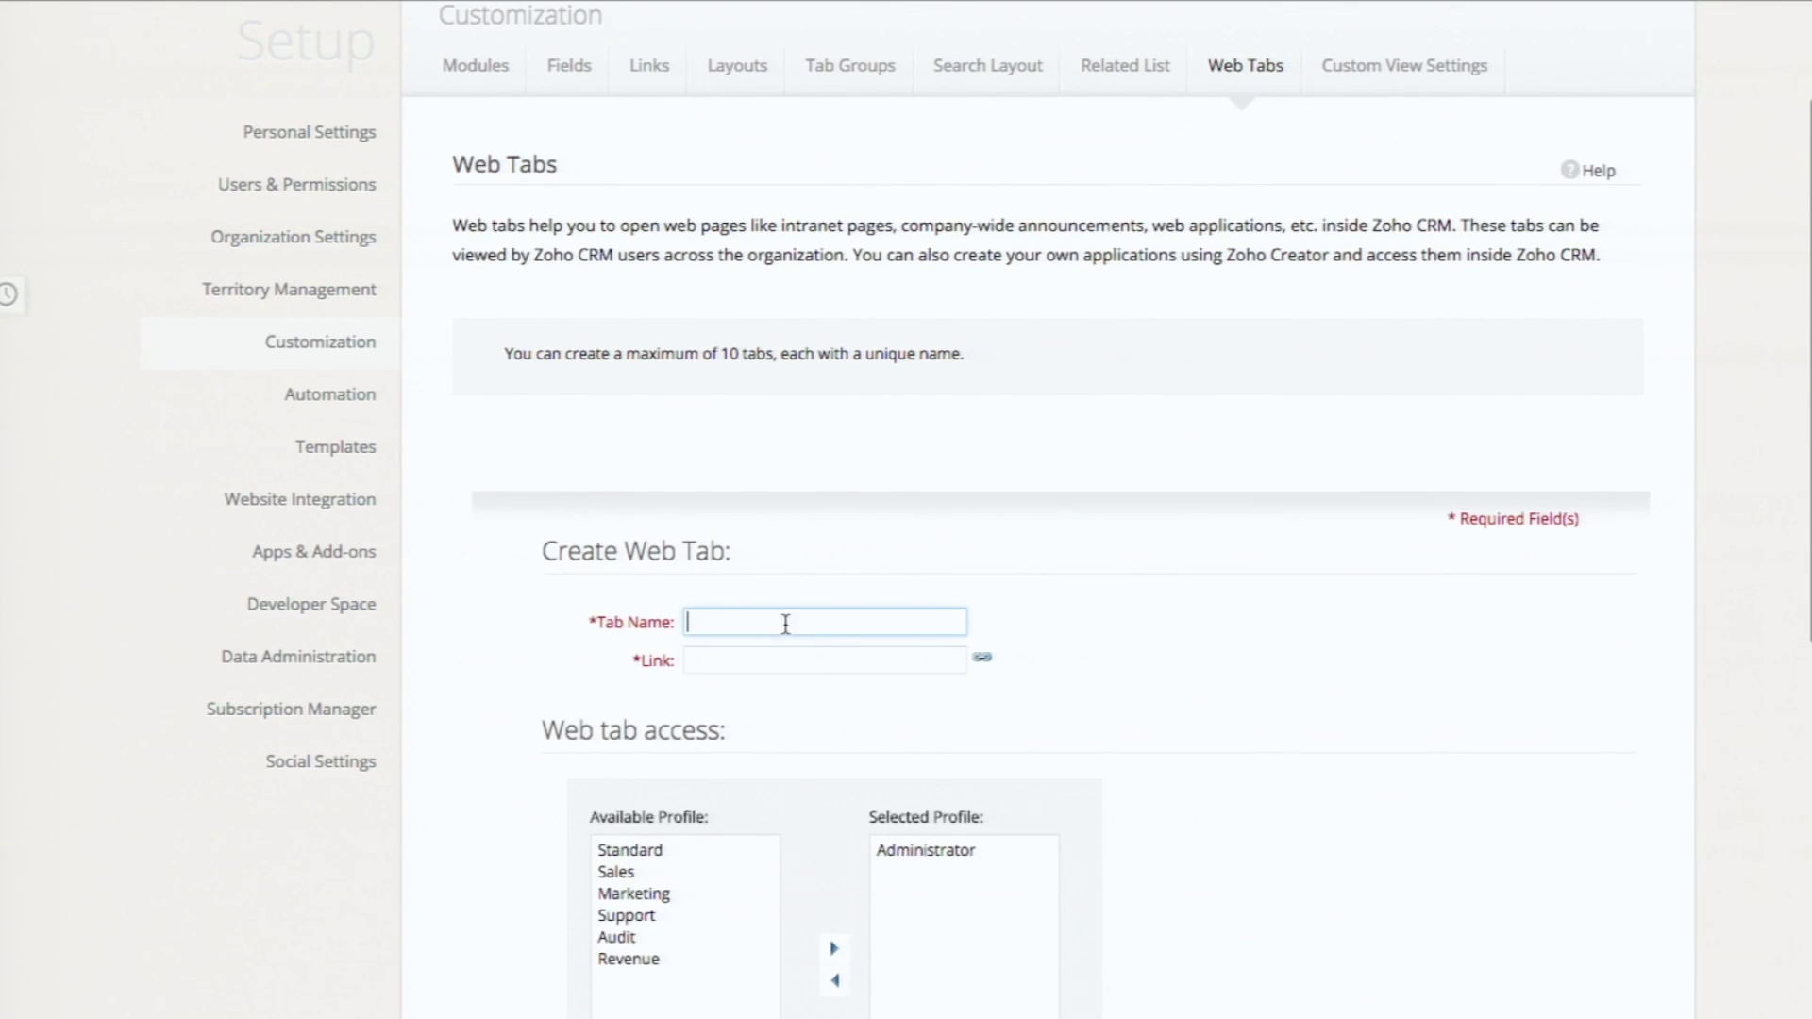
pyautogui.write('Adv')
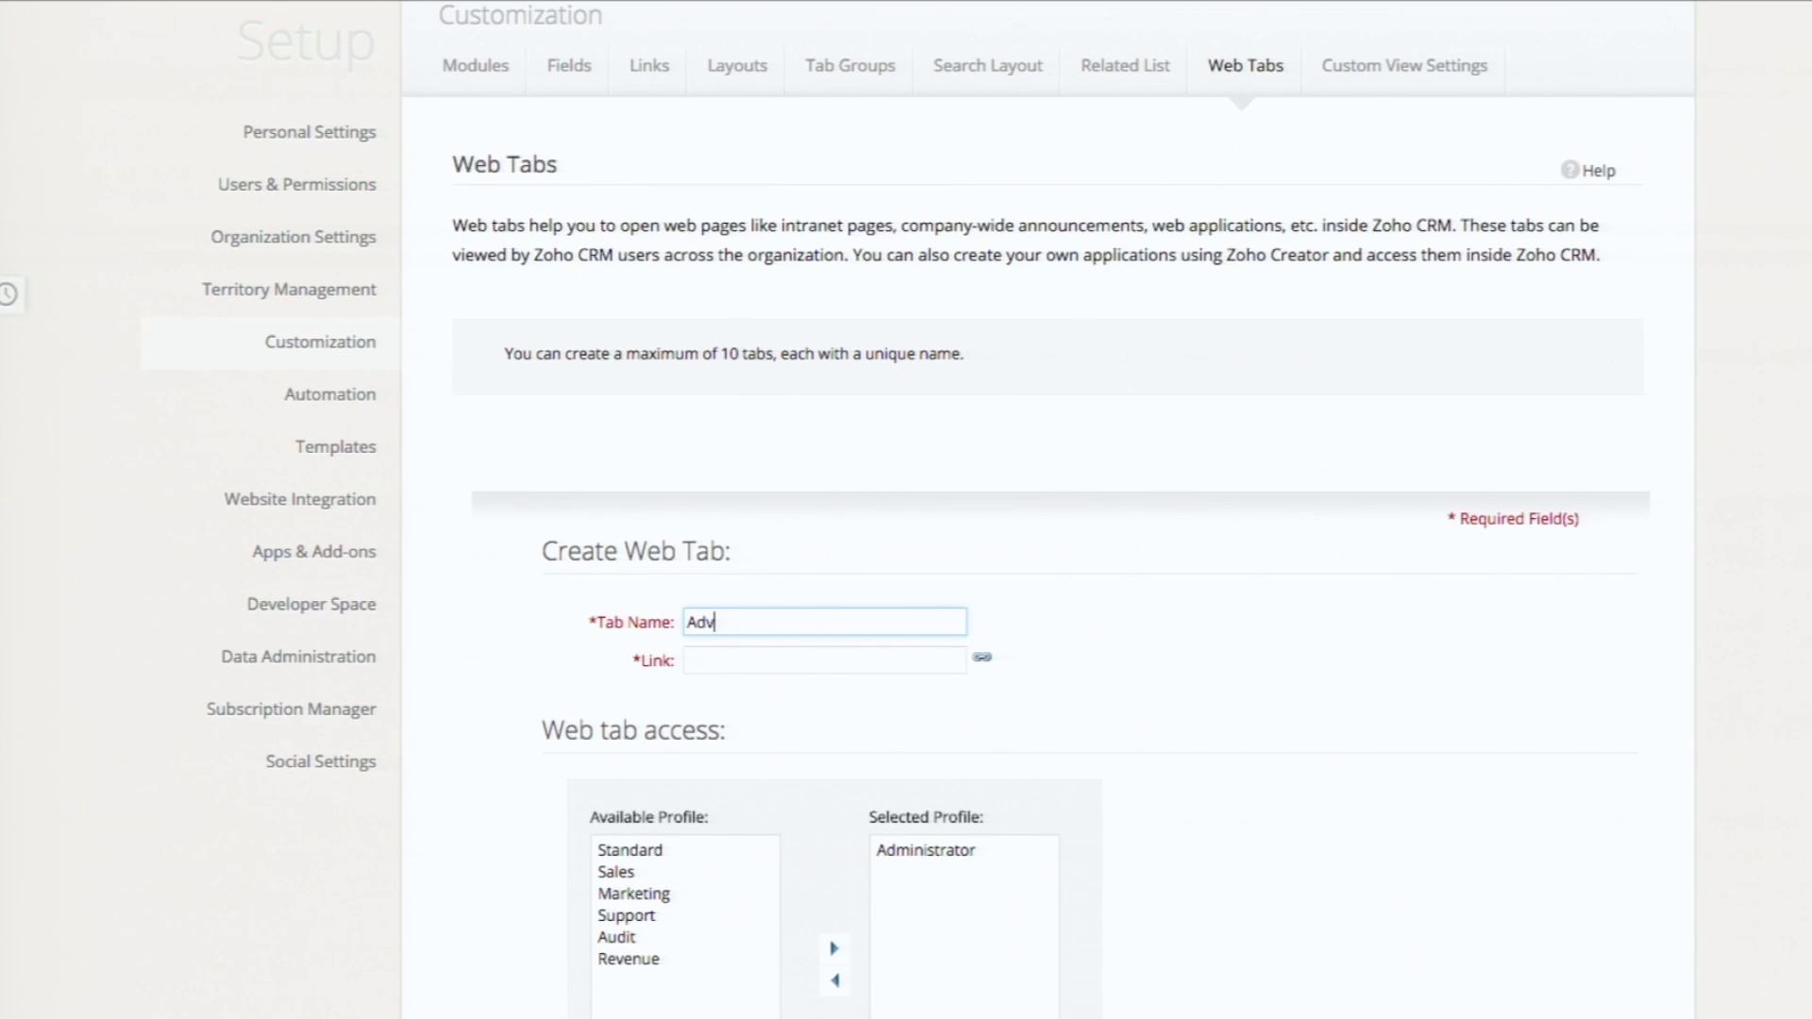
pyautogui.write(' Analytics')
pyautogui.click(730, 663)
pyautogui.hotkey('ctrl', 'v')
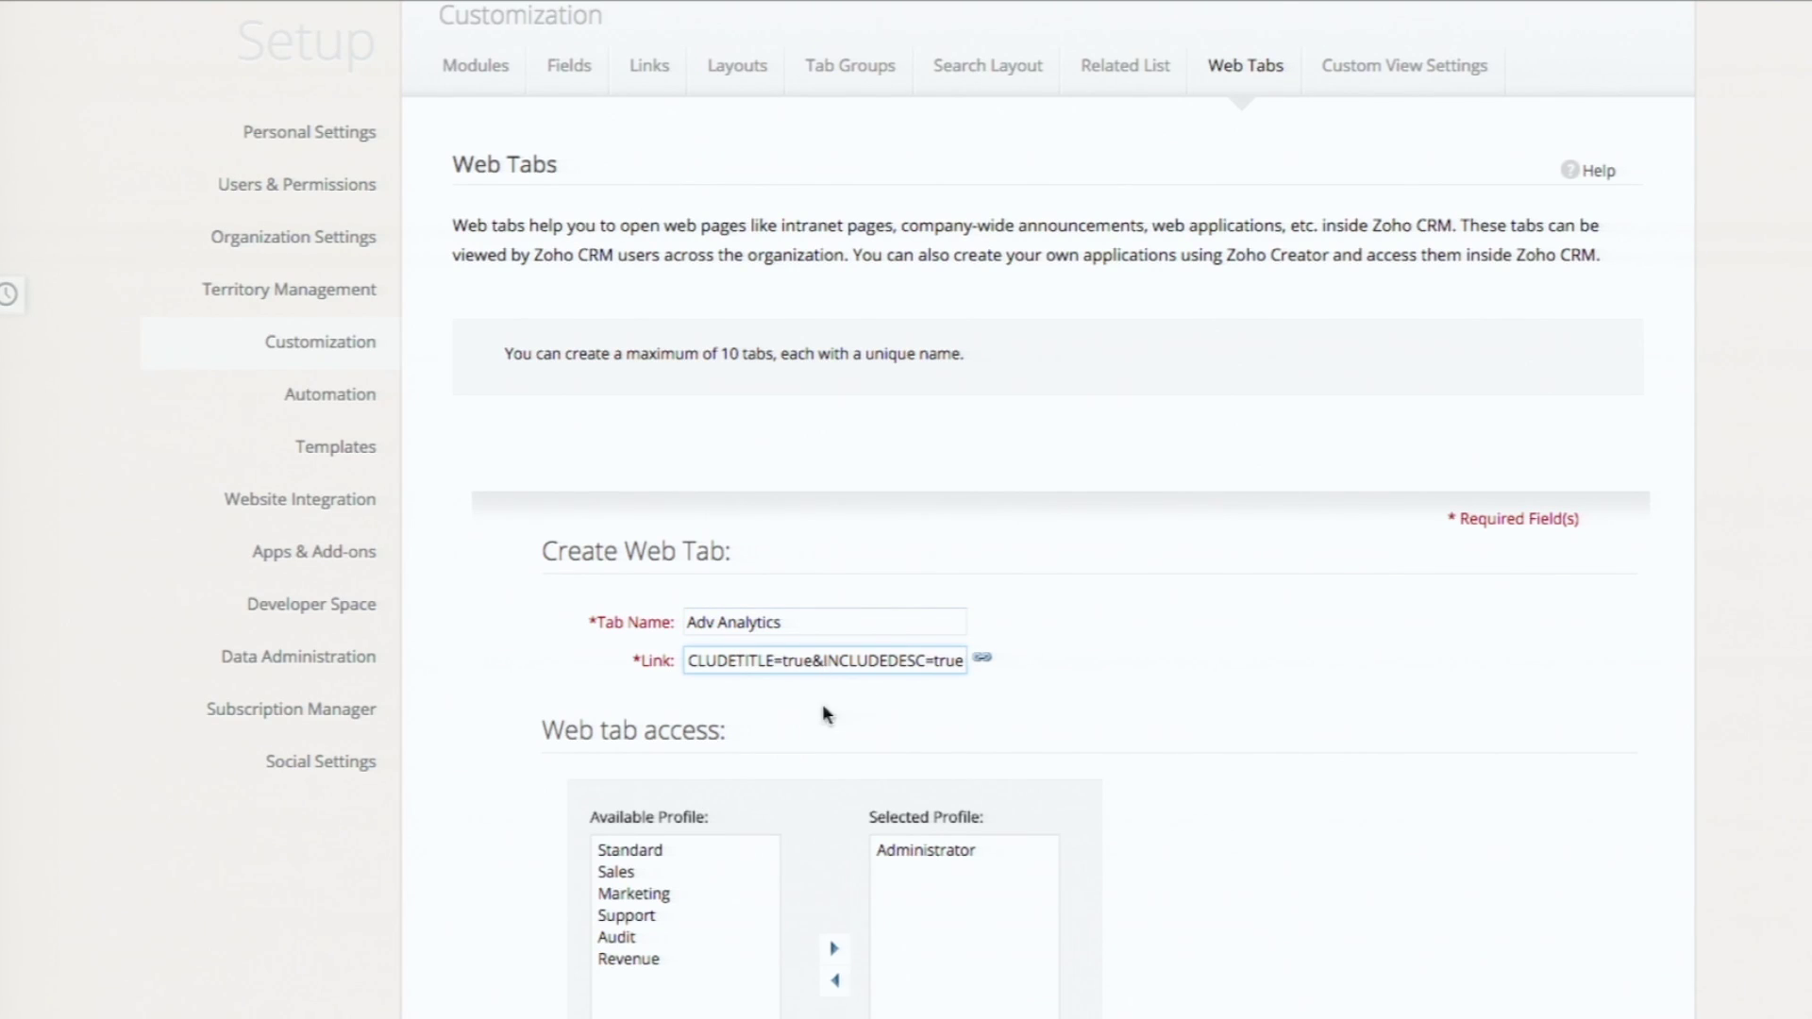
pyautogui.scroll(-2, 798, 726)
pyautogui.scroll(-3, 839, 848)
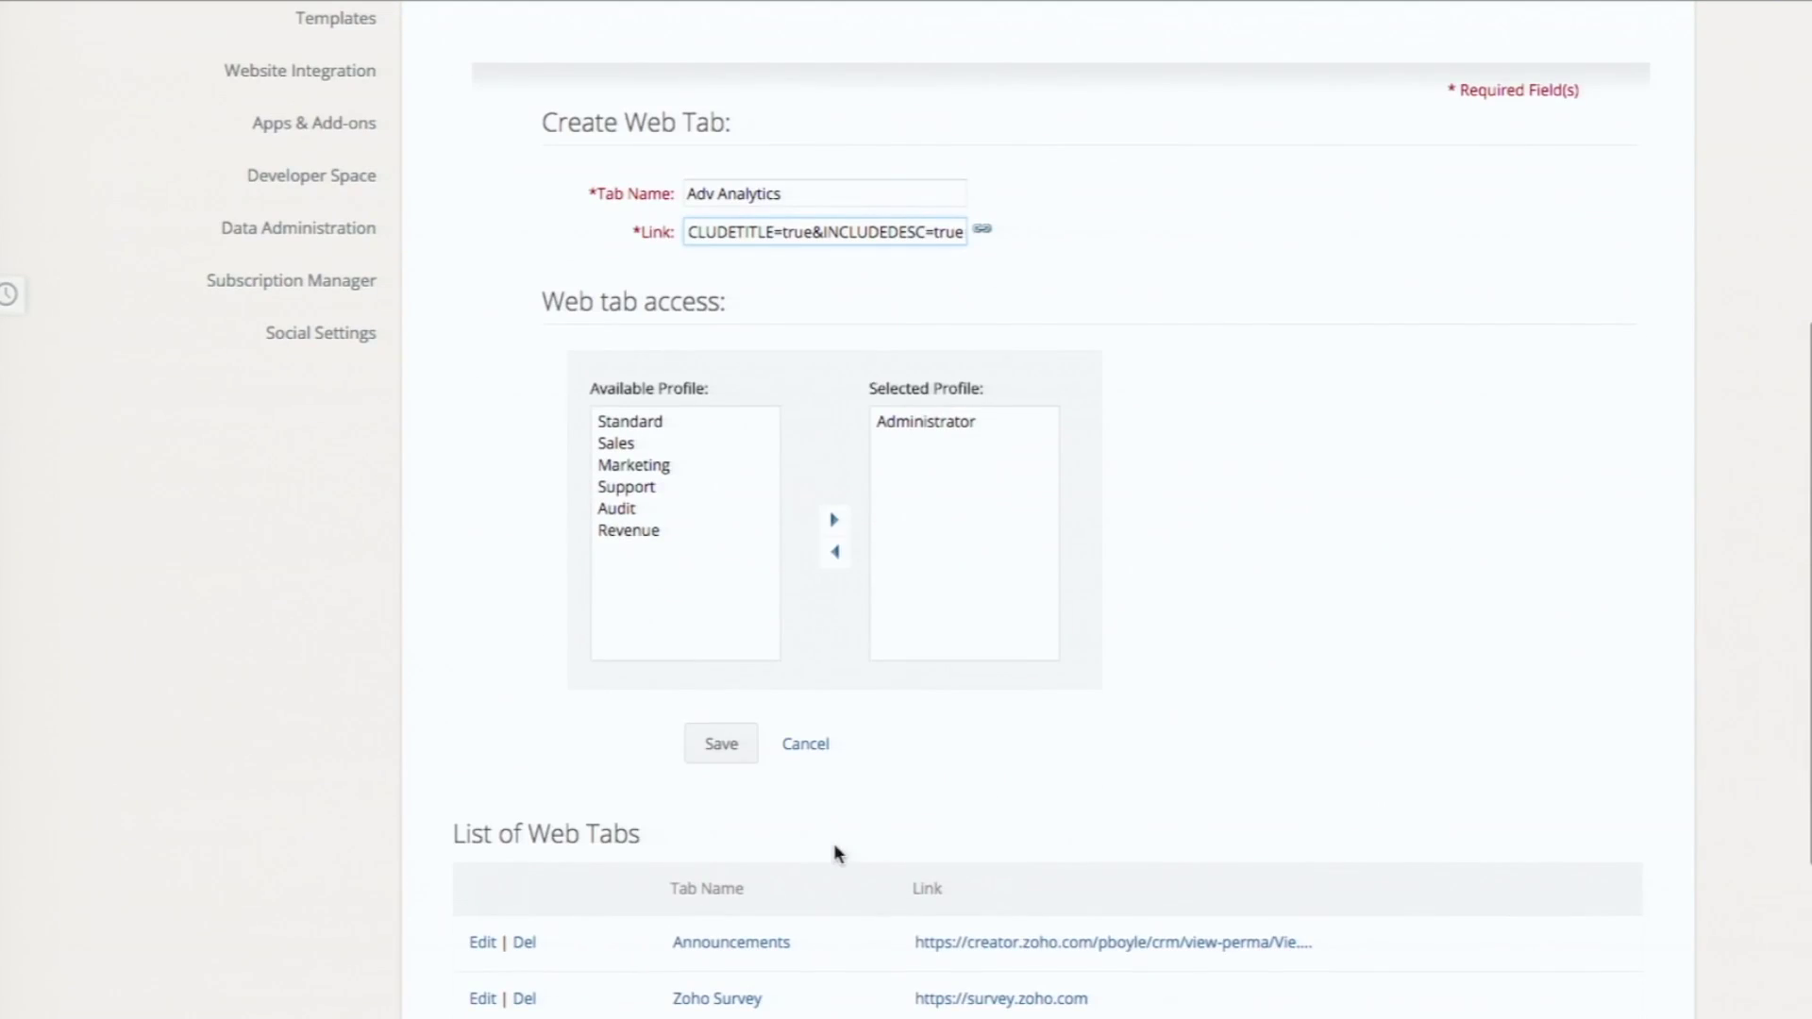
pyautogui.click(711, 747)
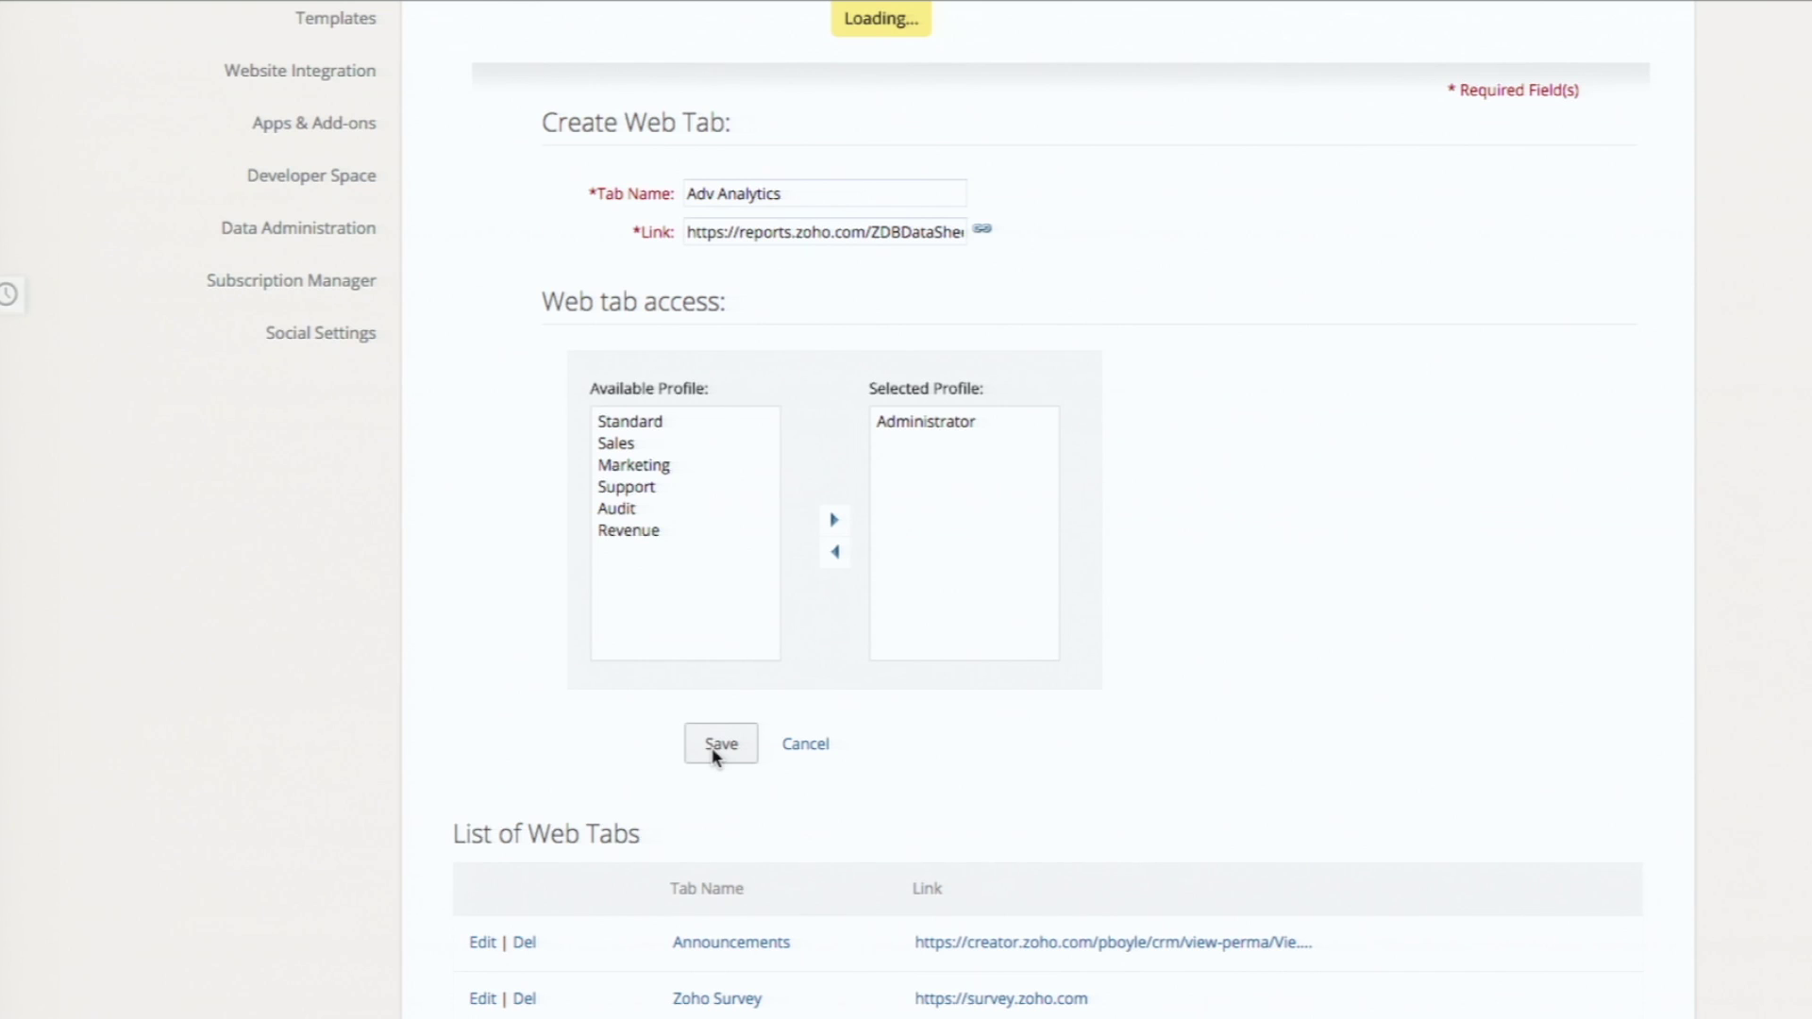
pyautogui.scroll(4, 656, 174)
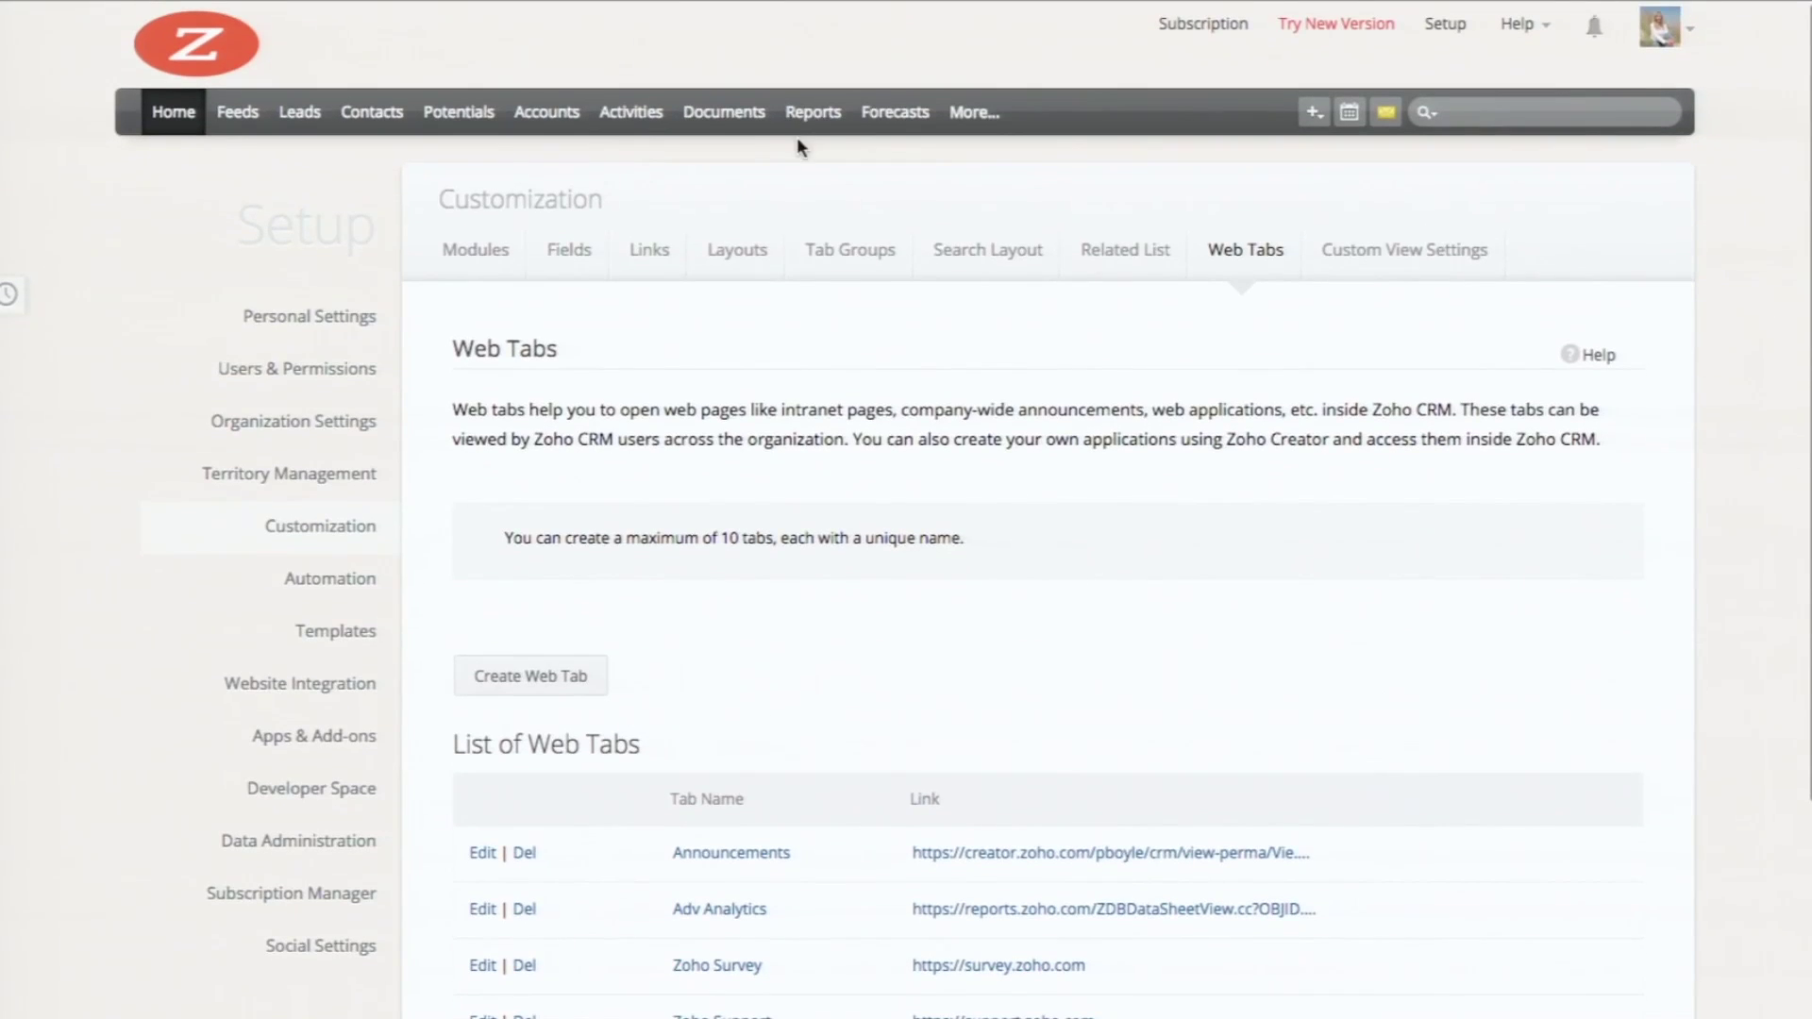
# Step: Open Adv Analytics from the CRM More menu to view the embedded Zoholics Dashboard
pyautogui.click(972, 112)
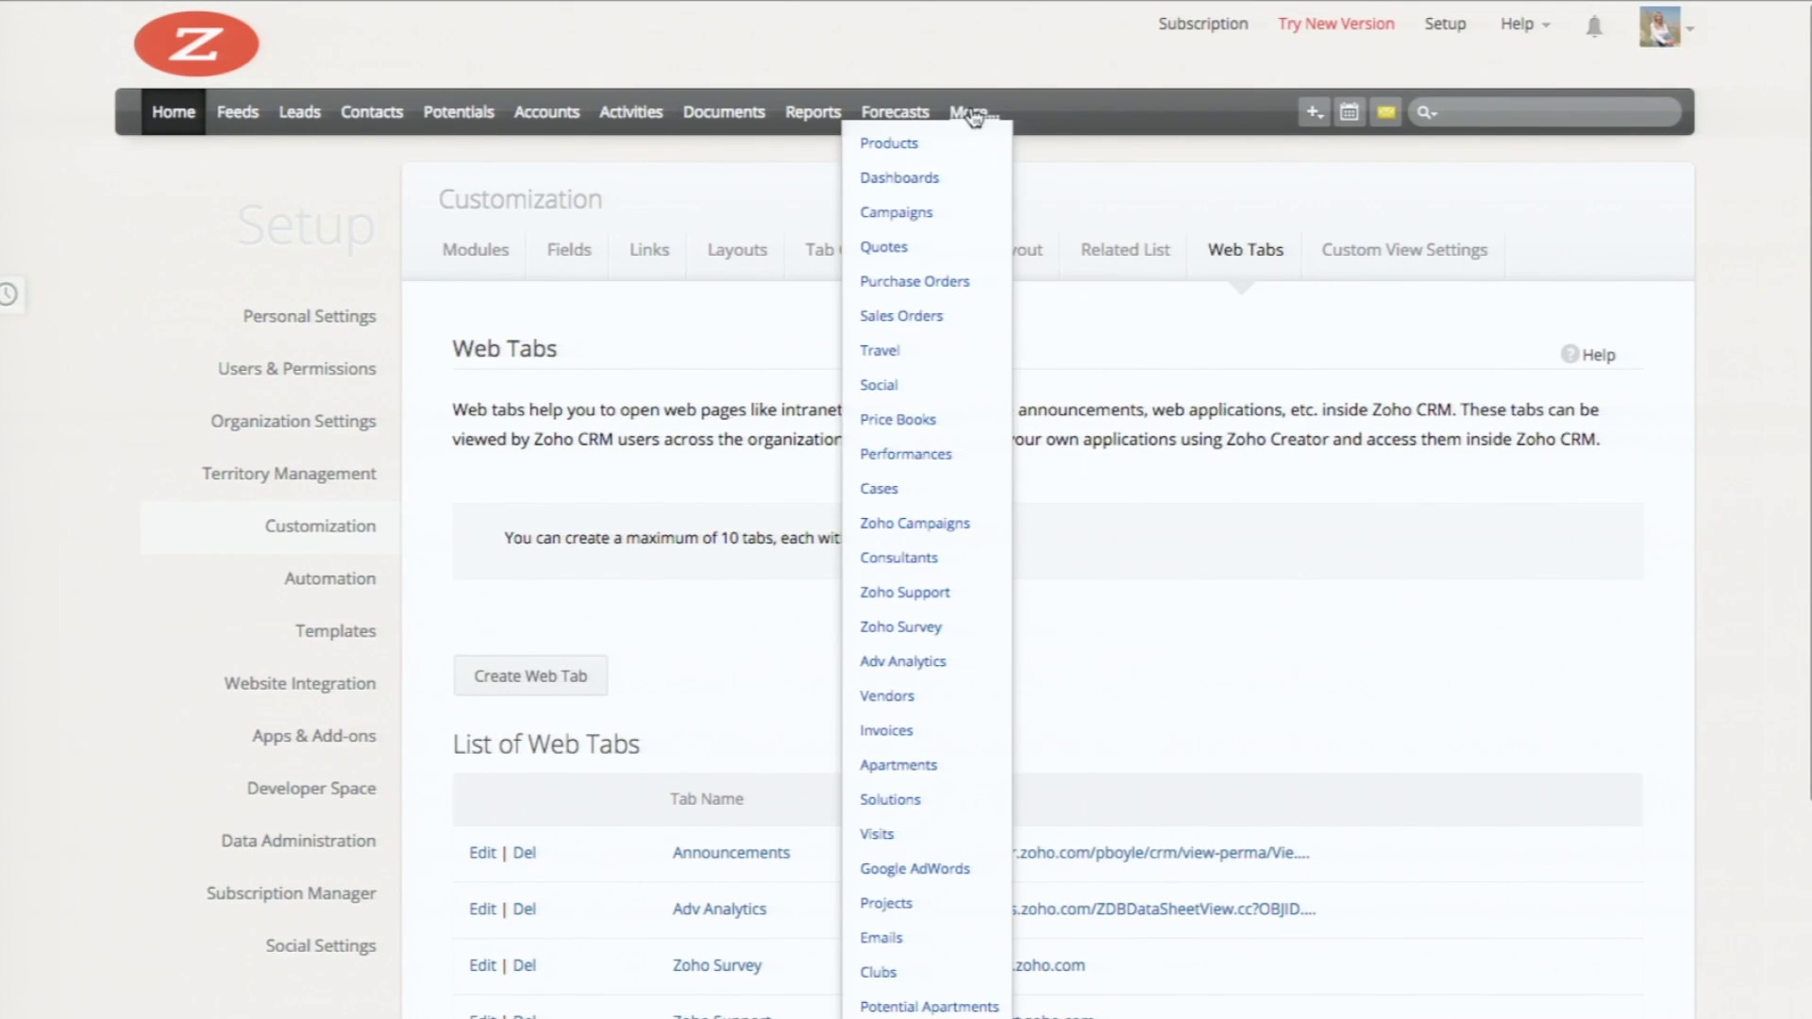
pyautogui.click(925, 662)
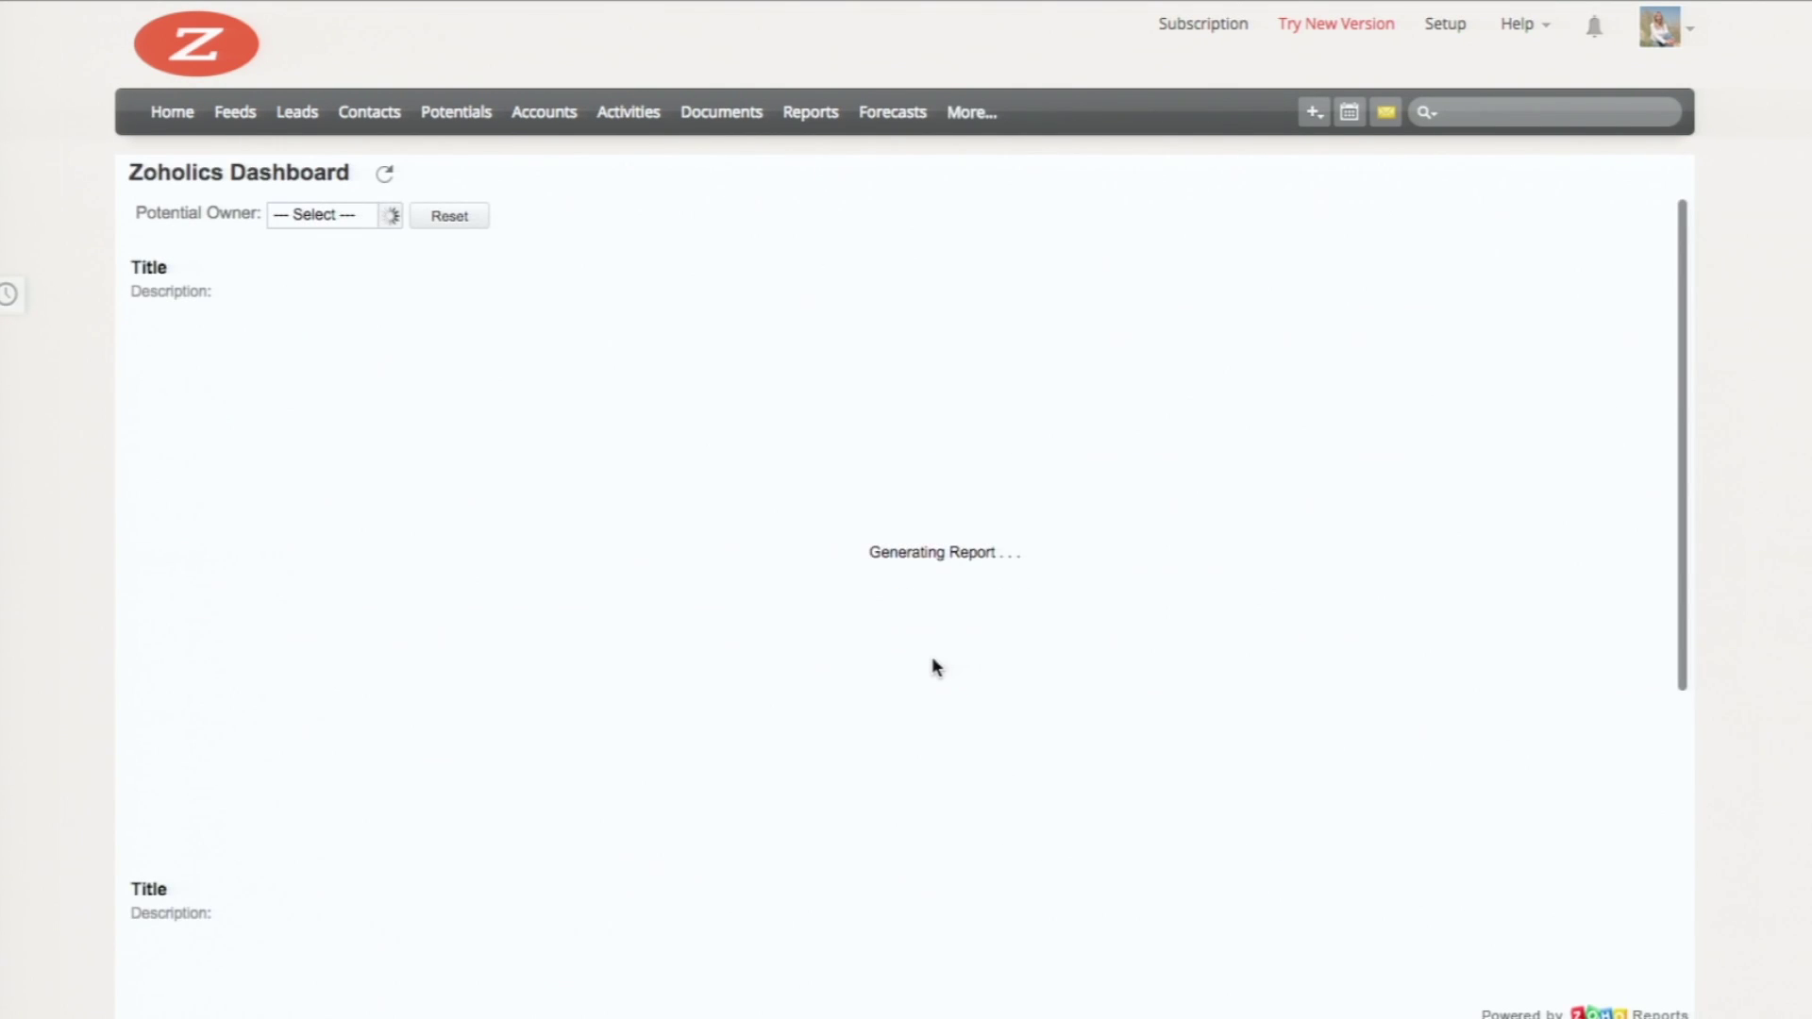
pyautogui.scroll(-5, 1395, 372)
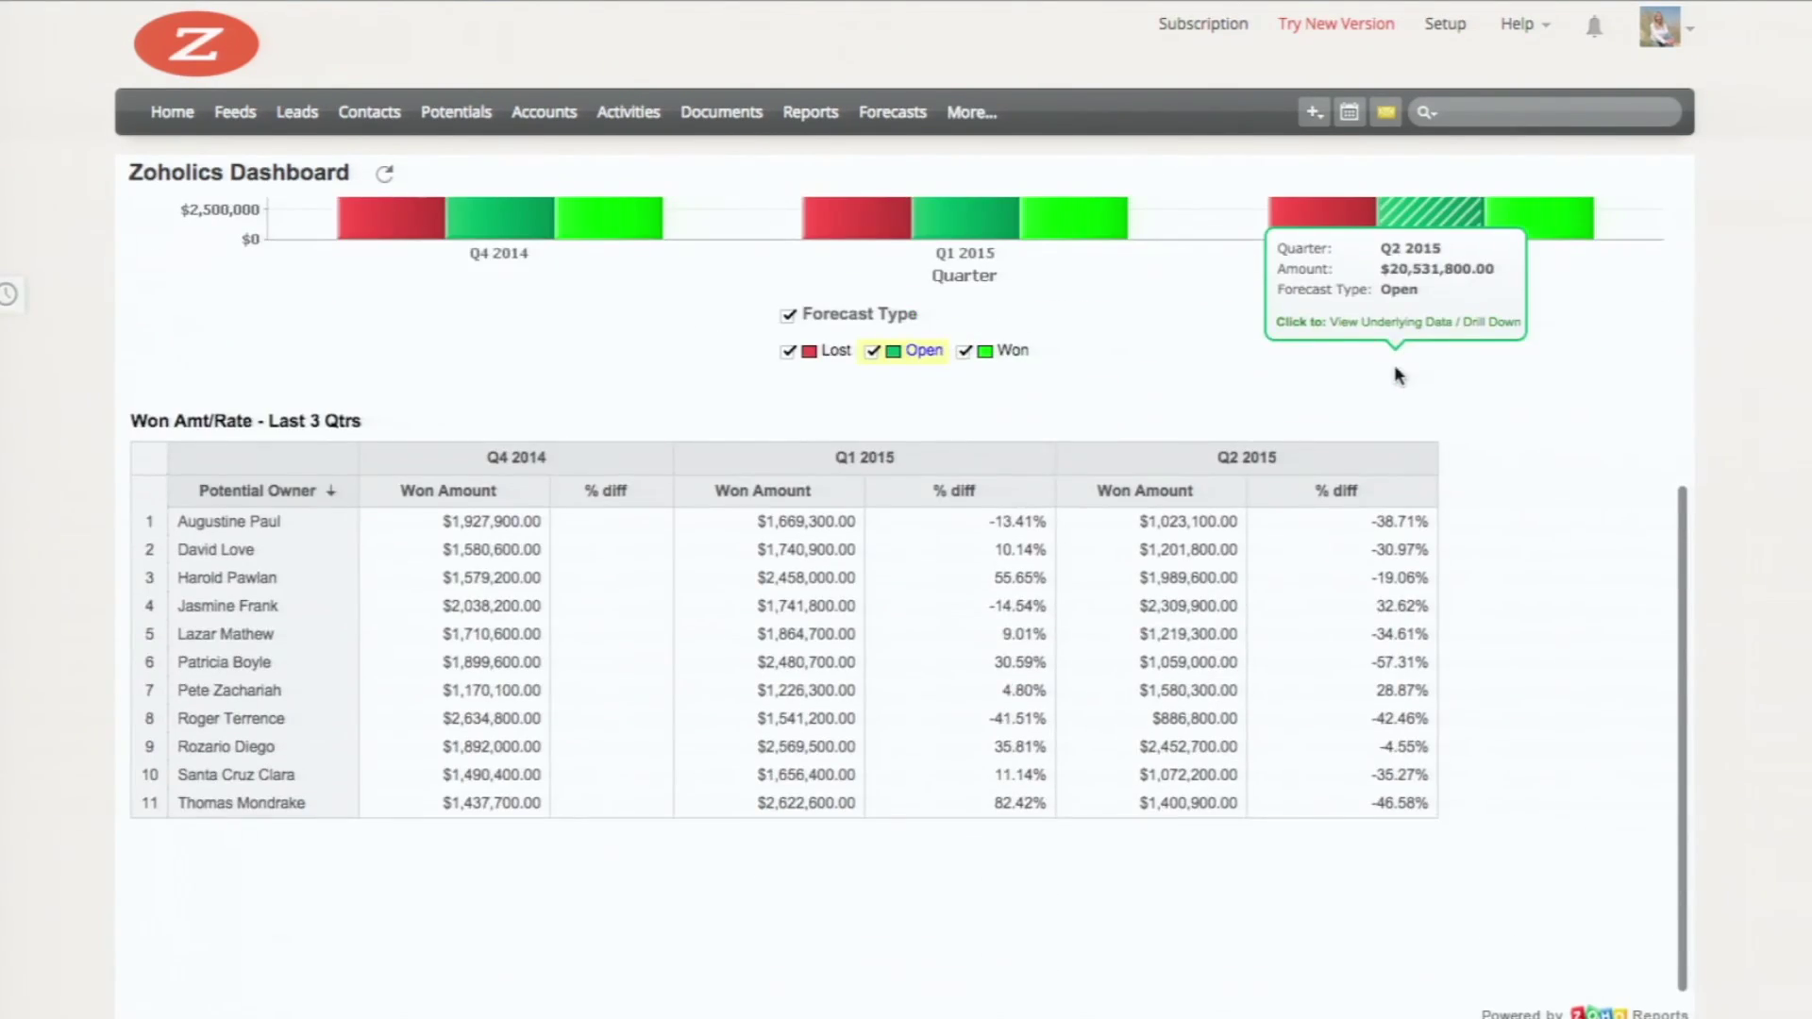
pyautogui.scroll(5, 1398, 375)
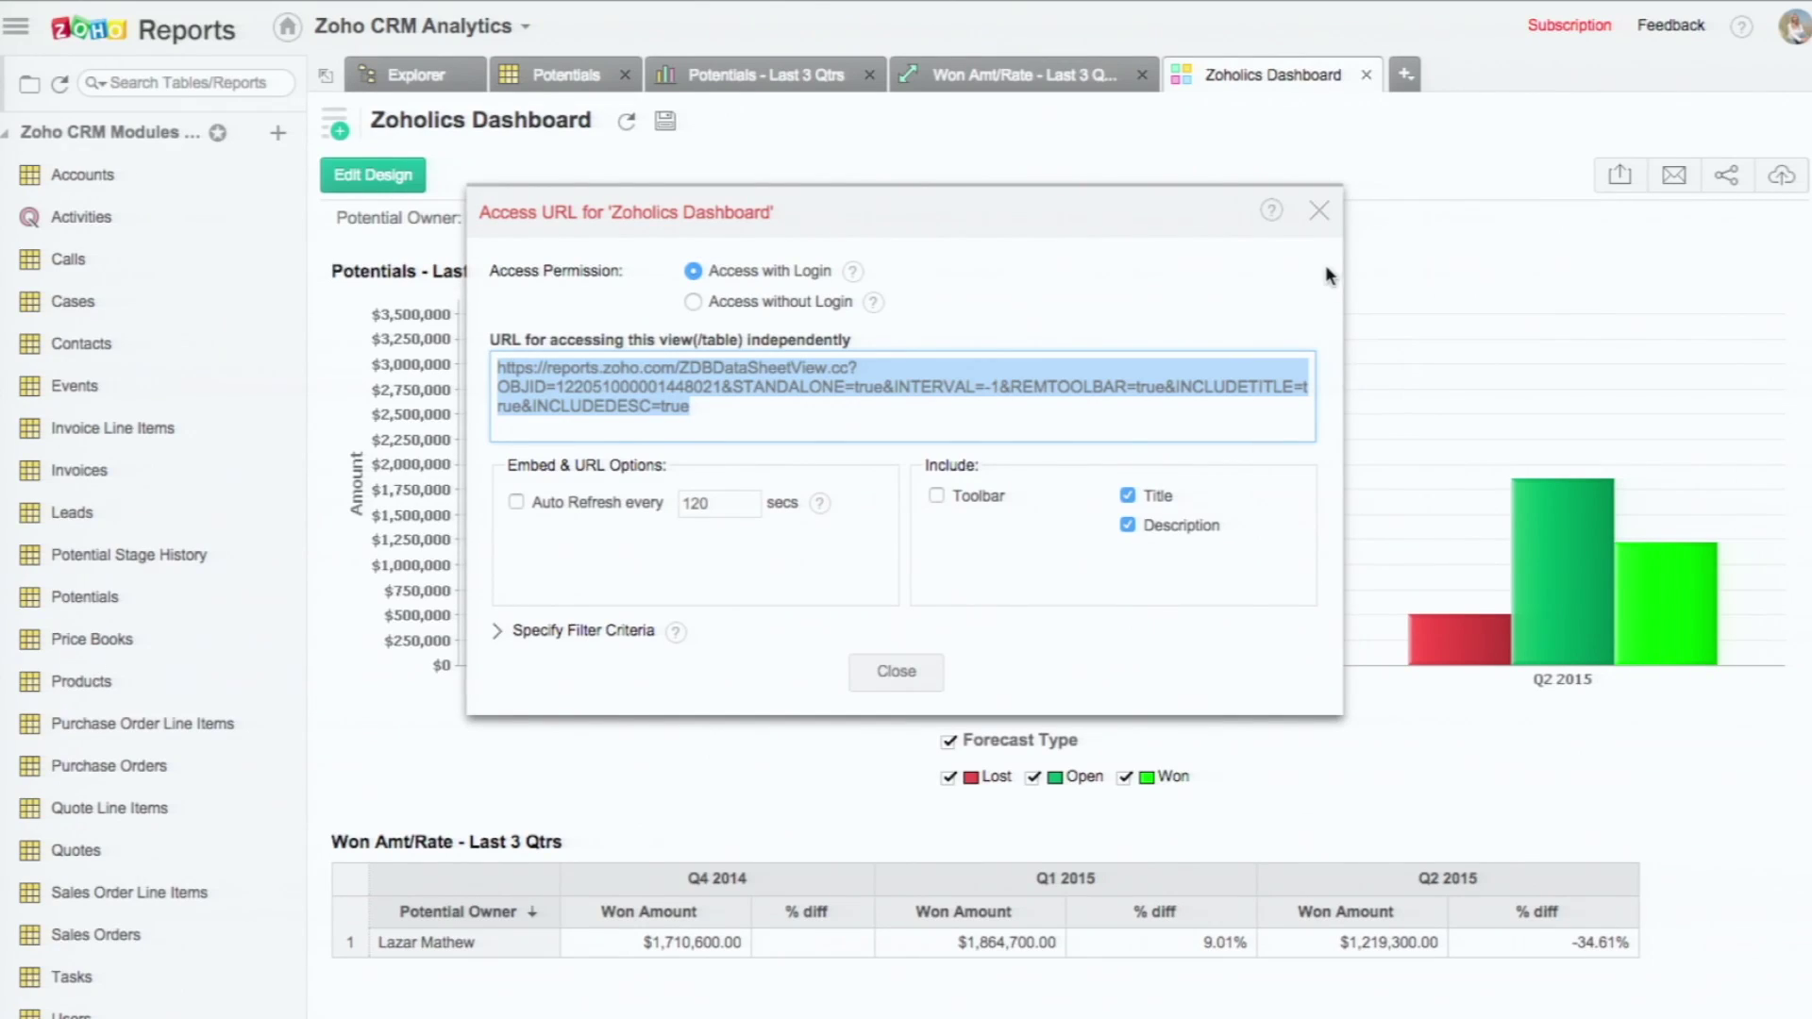
# Step: Share the dashboard with a new user by selecting their e-mail address, then move to permissions
pyautogui.click(1318, 211)
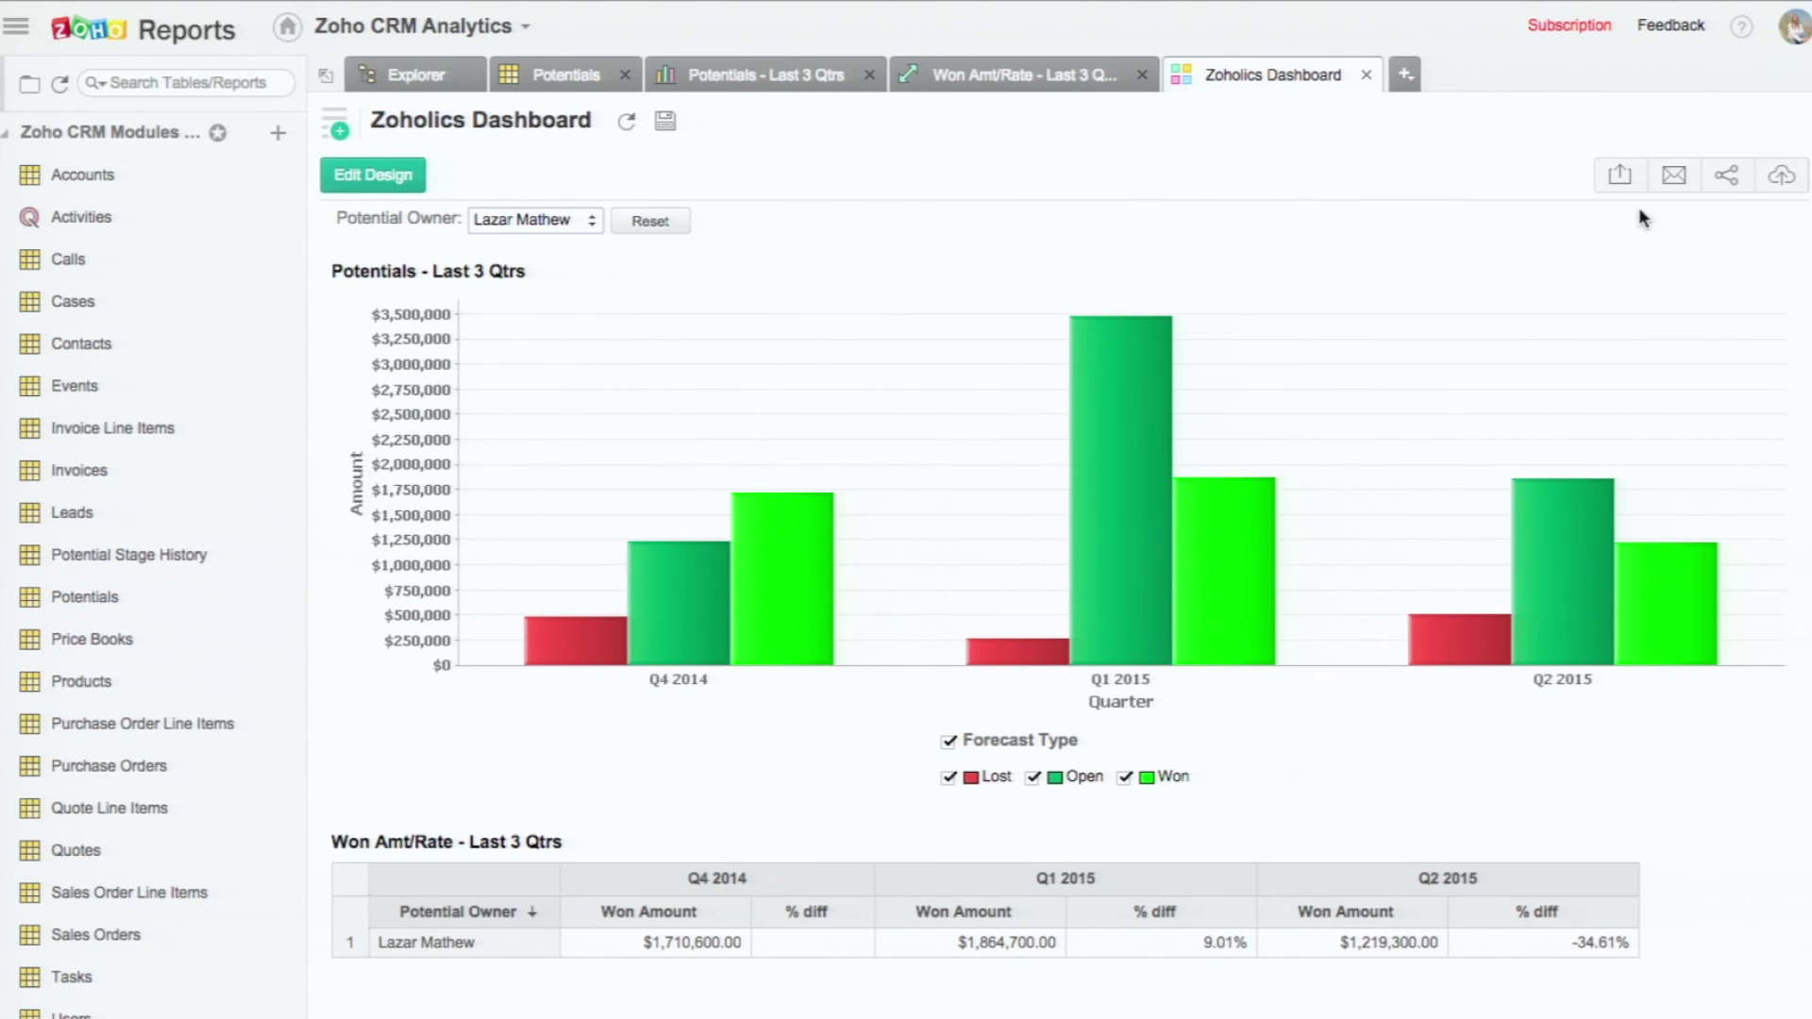
pyautogui.click(1725, 186)
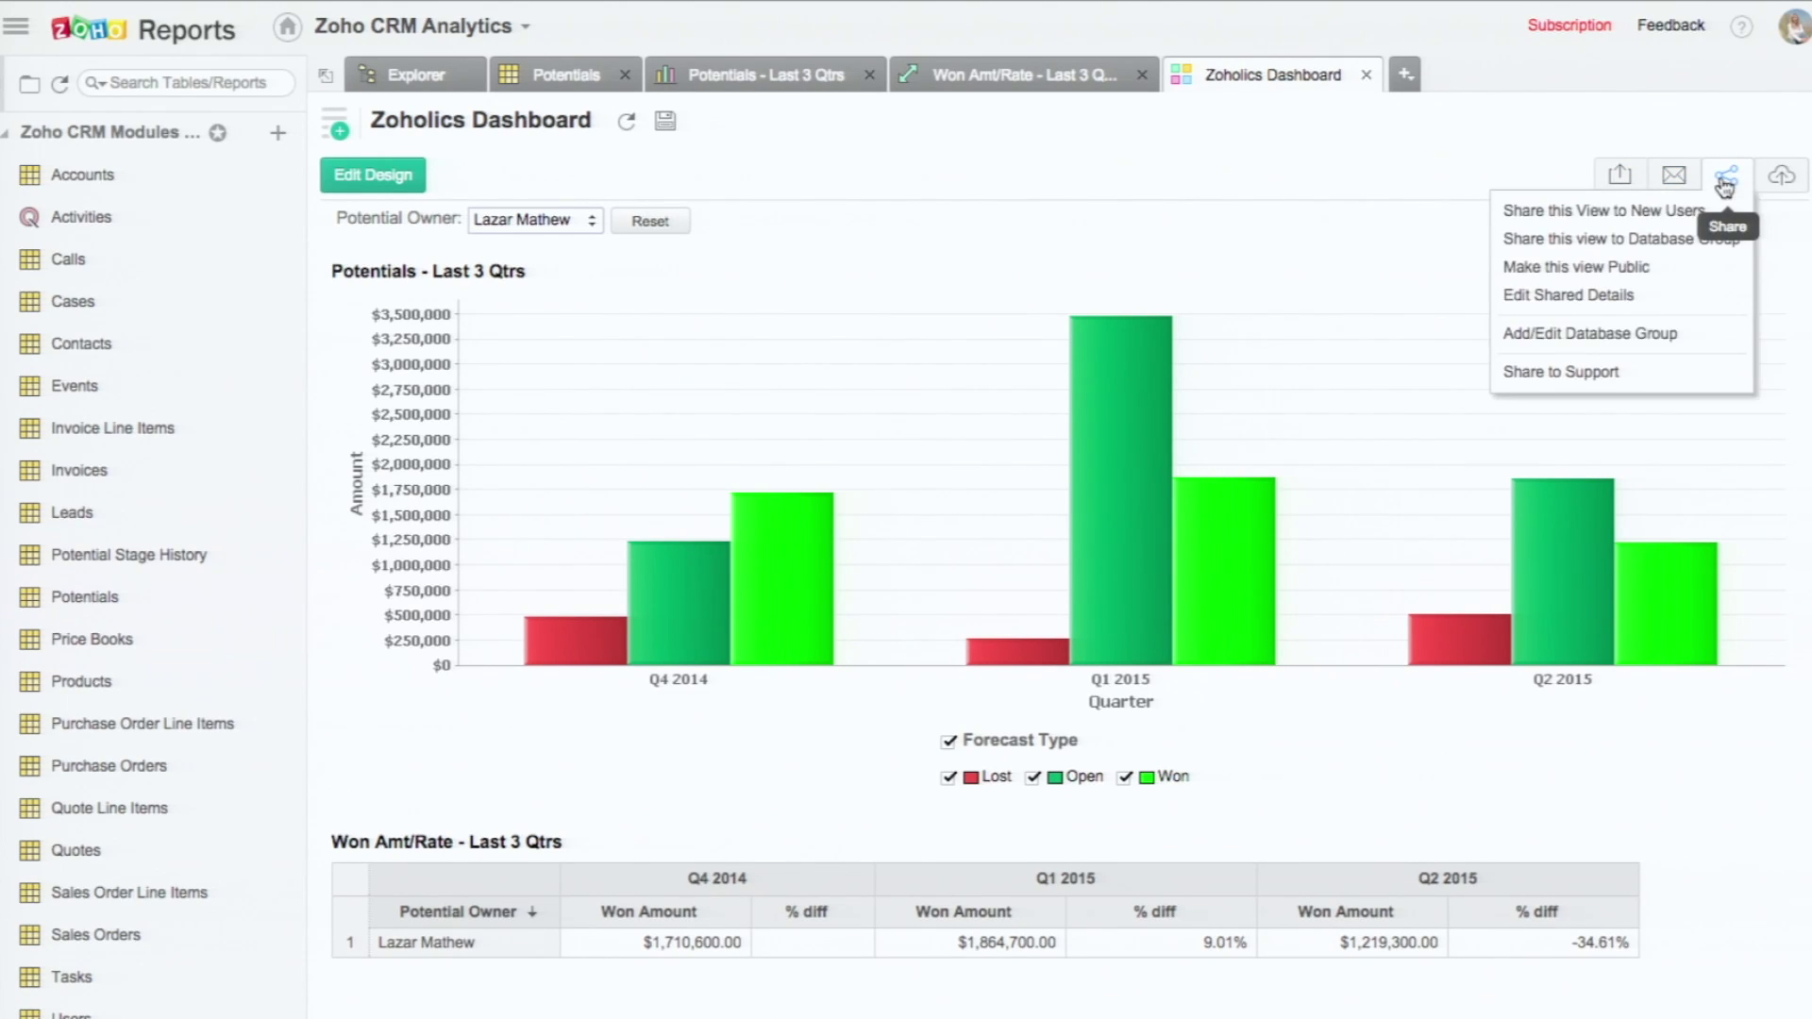
pyautogui.click(1647, 216)
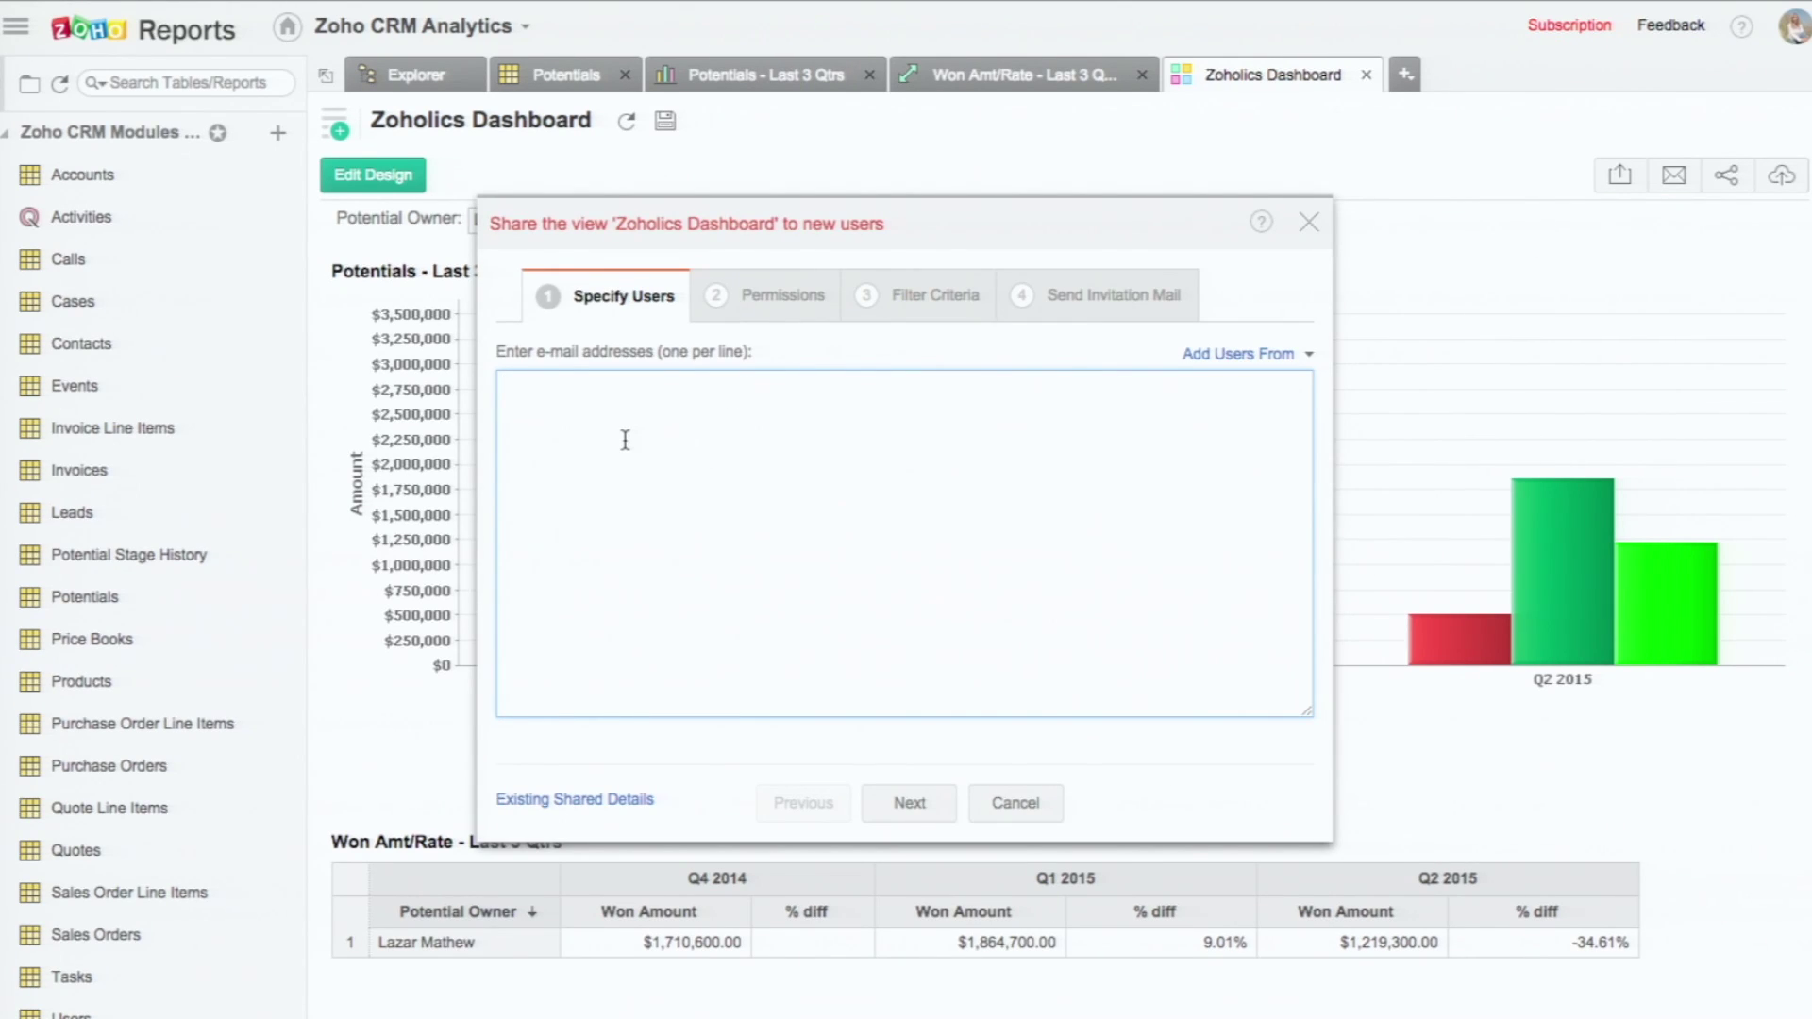
pyautogui.write('char')
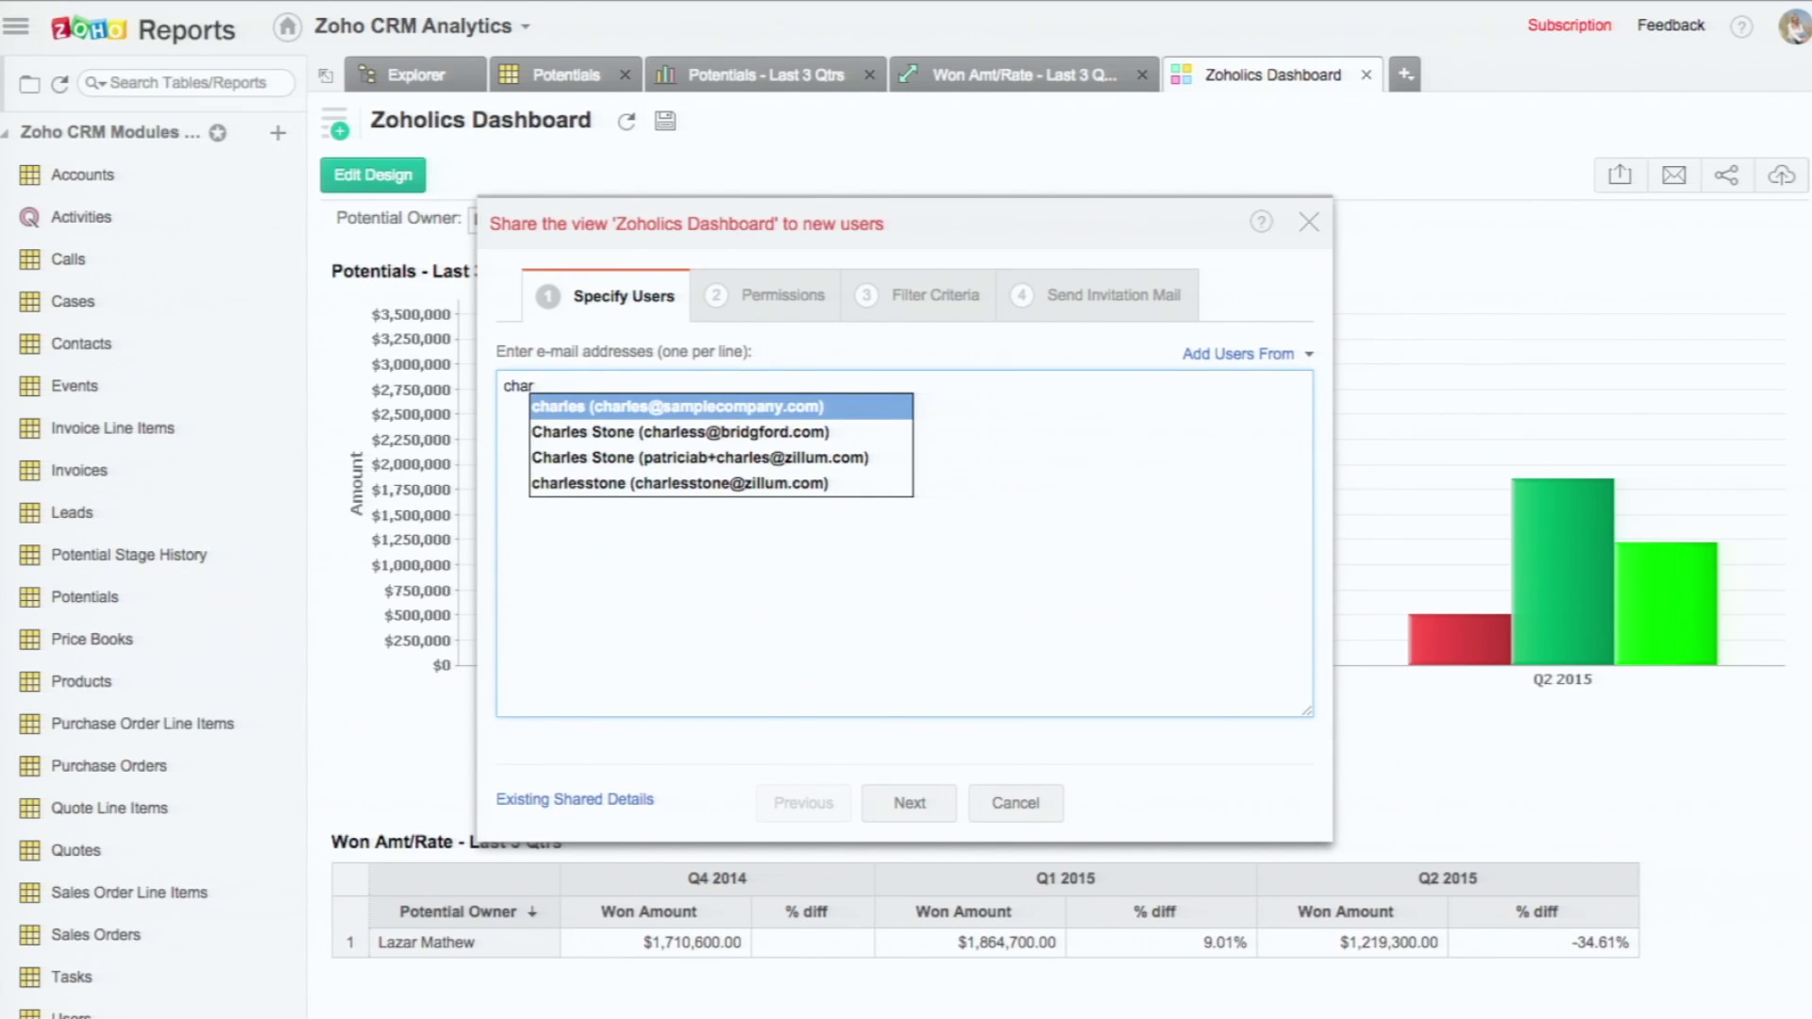
pyautogui.click(883, 482)
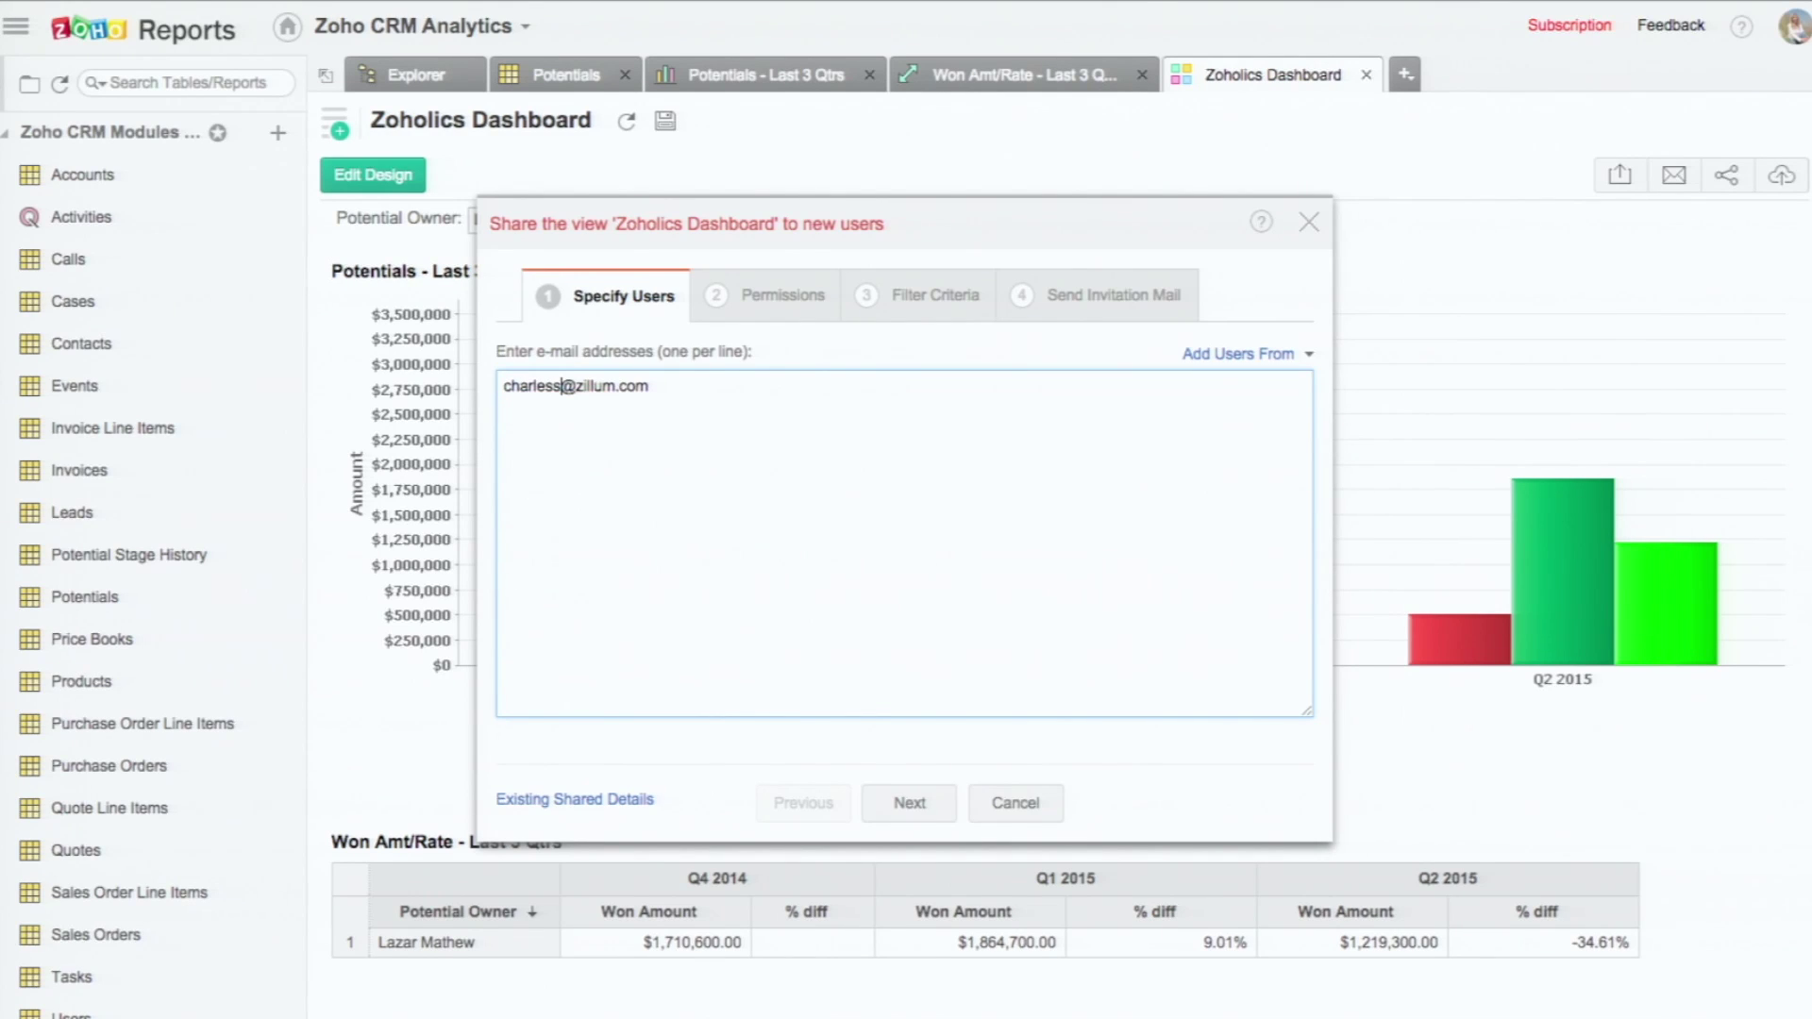
pyautogui.click(779, 300)
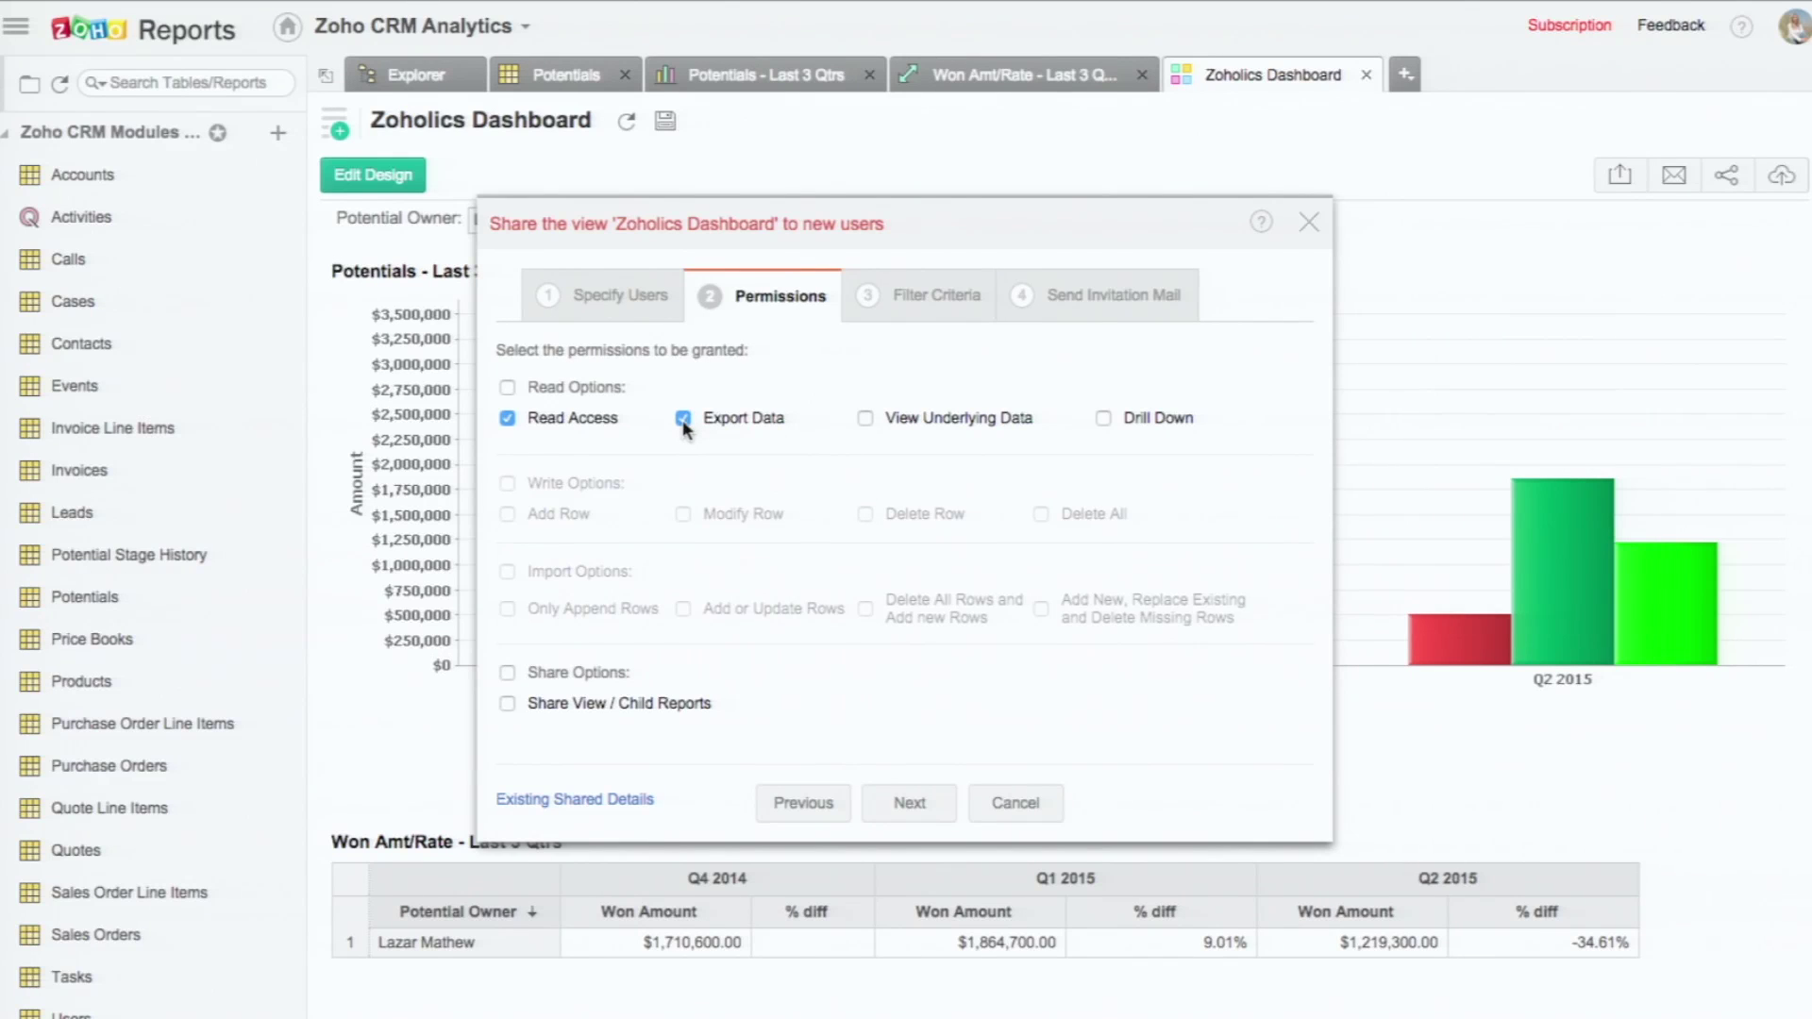
# Step: Add share filter criteria restricting the shared data to one Potential Owner
pyautogui.click(961, 302)
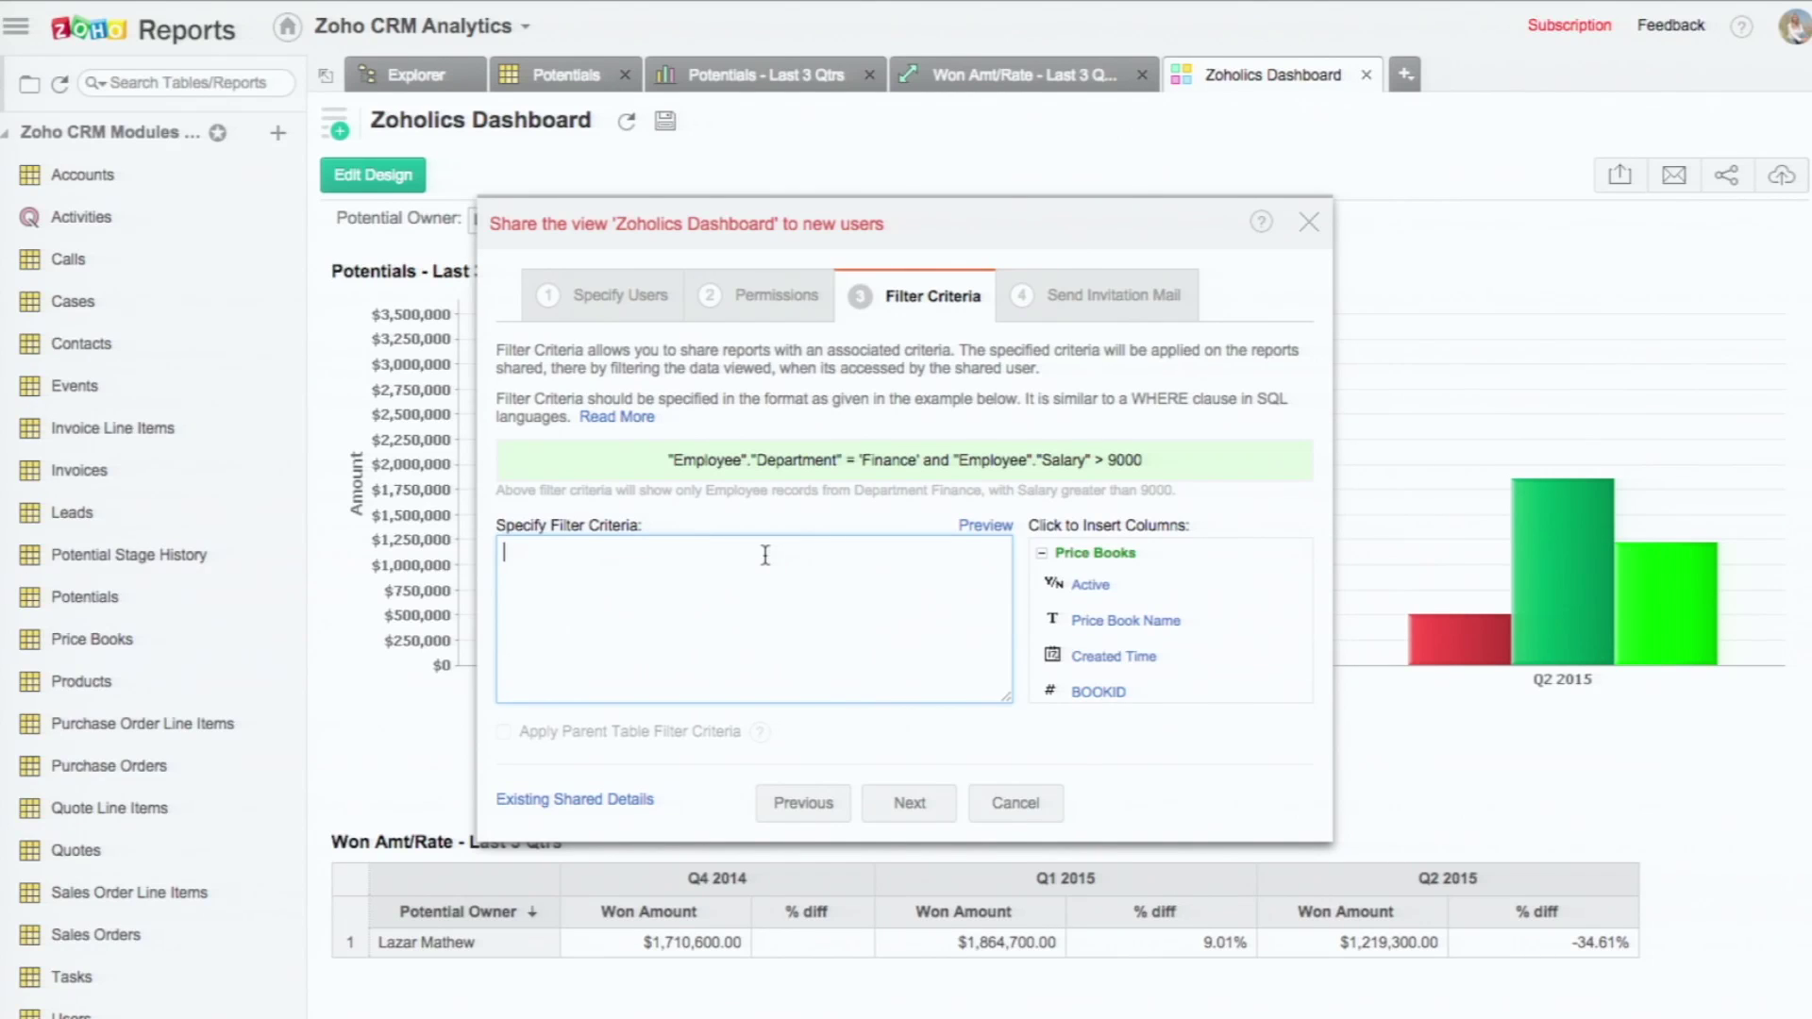
pyautogui.click(1042, 554)
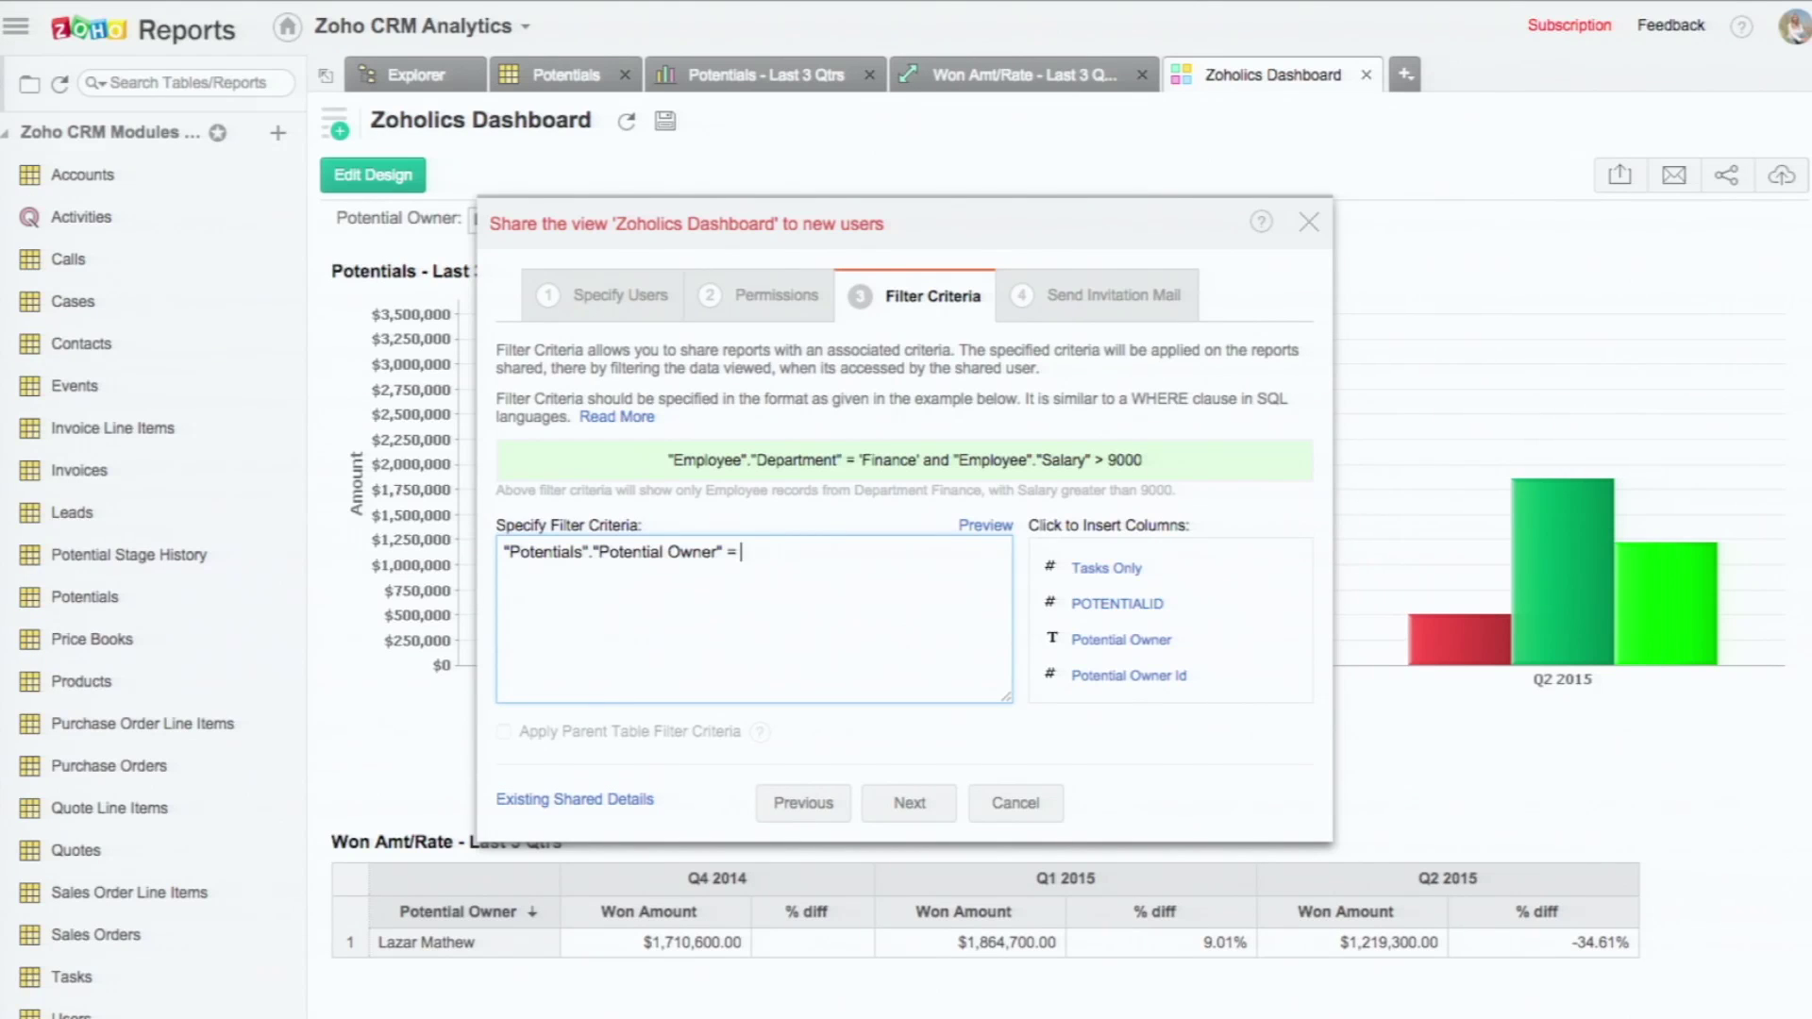
# Step: Keep Send Invitation Mail checked and share the Zoholics Dashboard
pyautogui.click(896, 810)
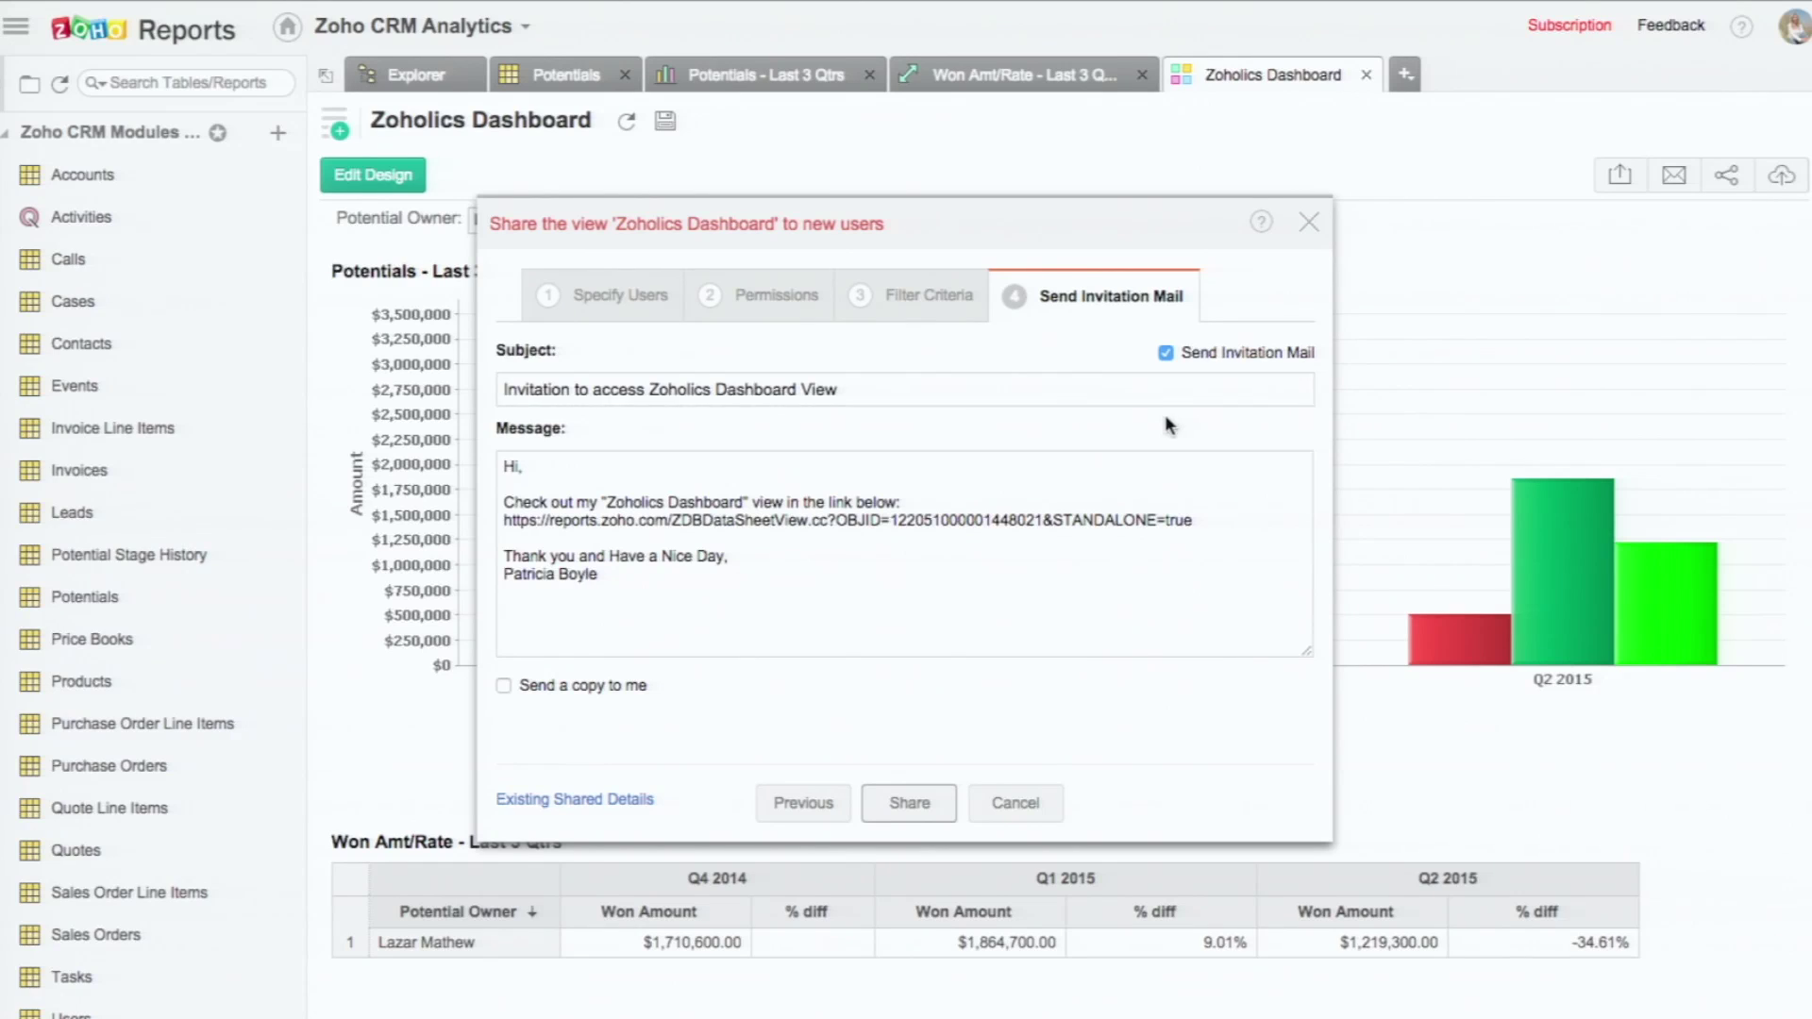
pyautogui.click(1167, 353)
pyautogui.click(1167, 353)
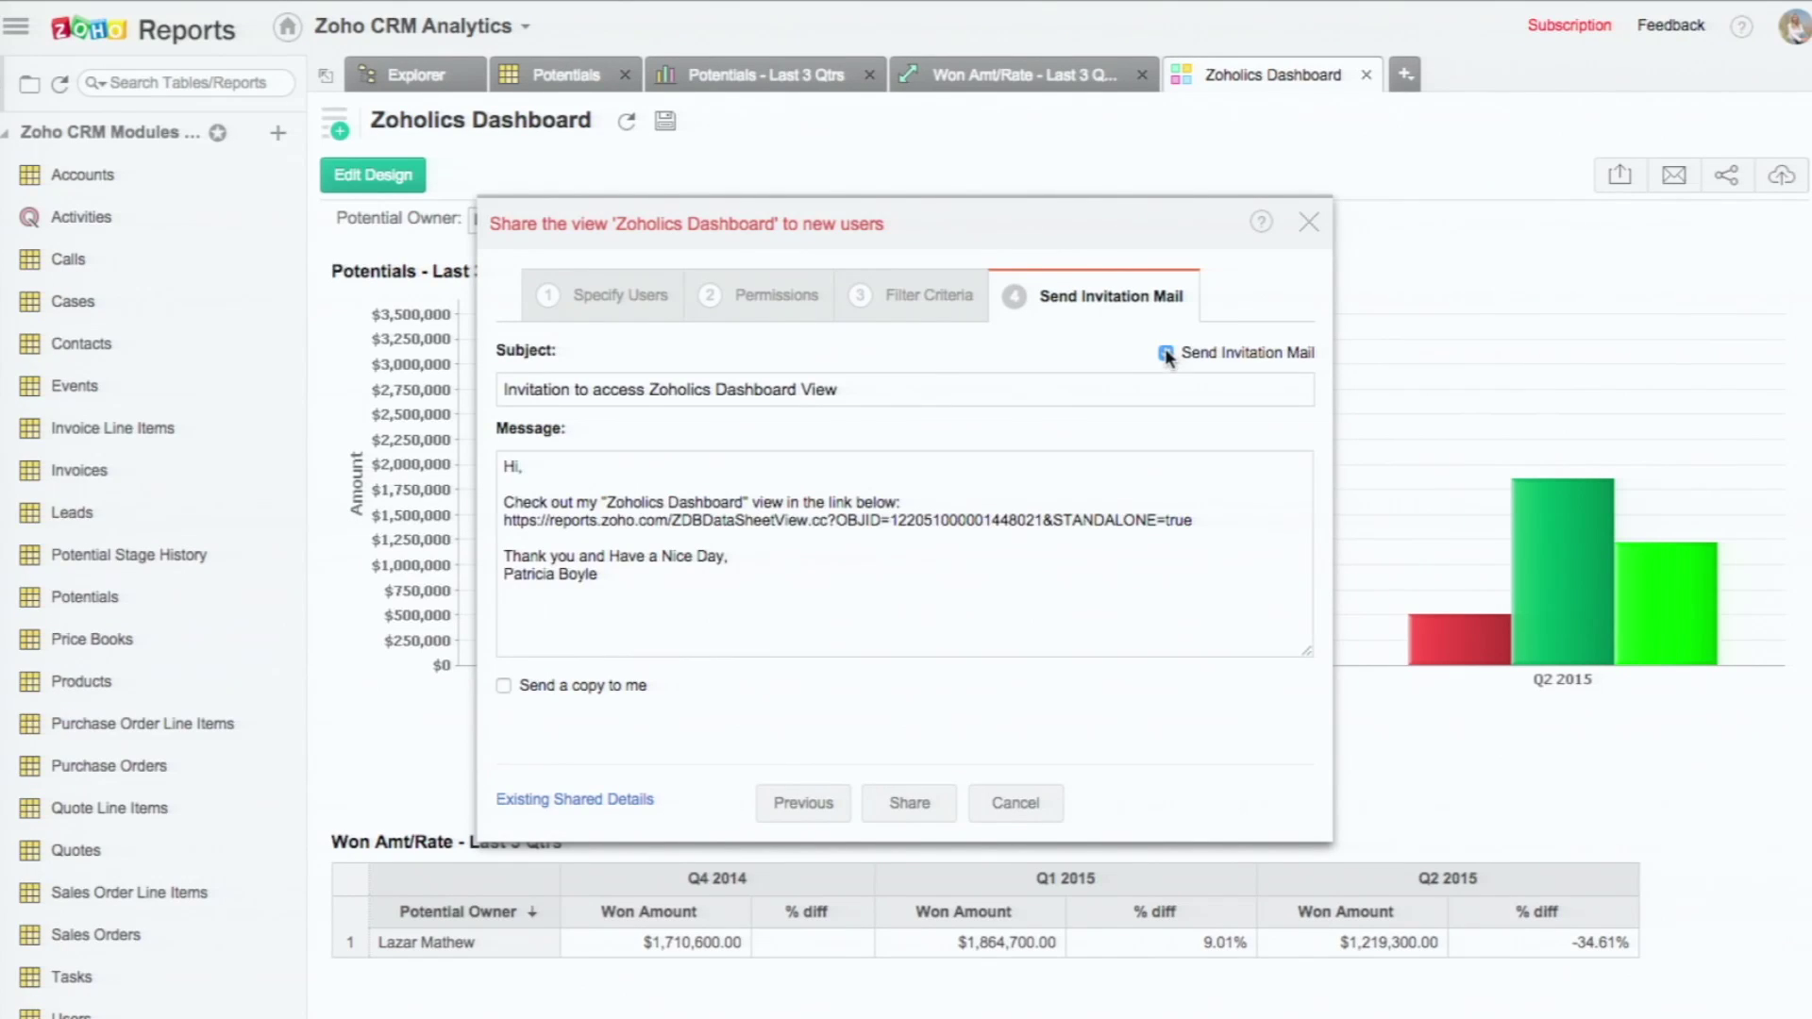
pyautogui.click(908, 804)
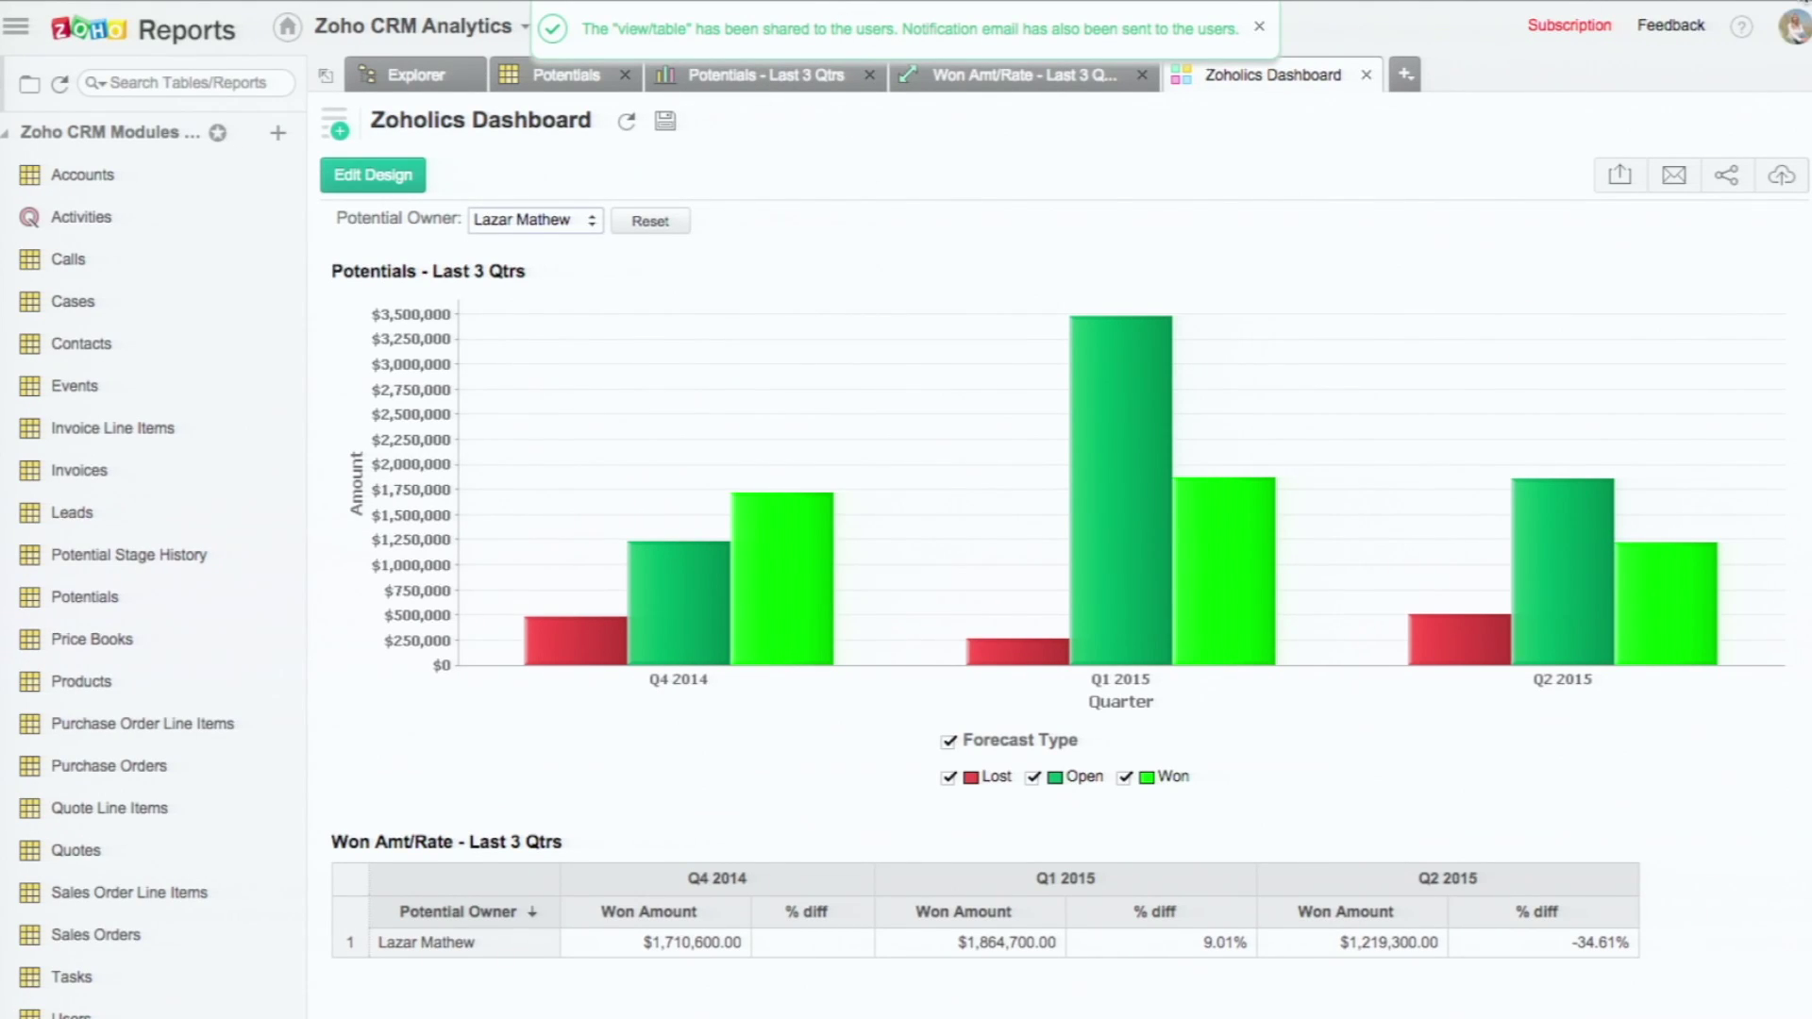
pyautogui.click(1793, 2)
# Step: In a private window, open the shared Zoholics 2015 > Zoholics Dashboard from Shared Databases
pyautogui.click(1662, 66)
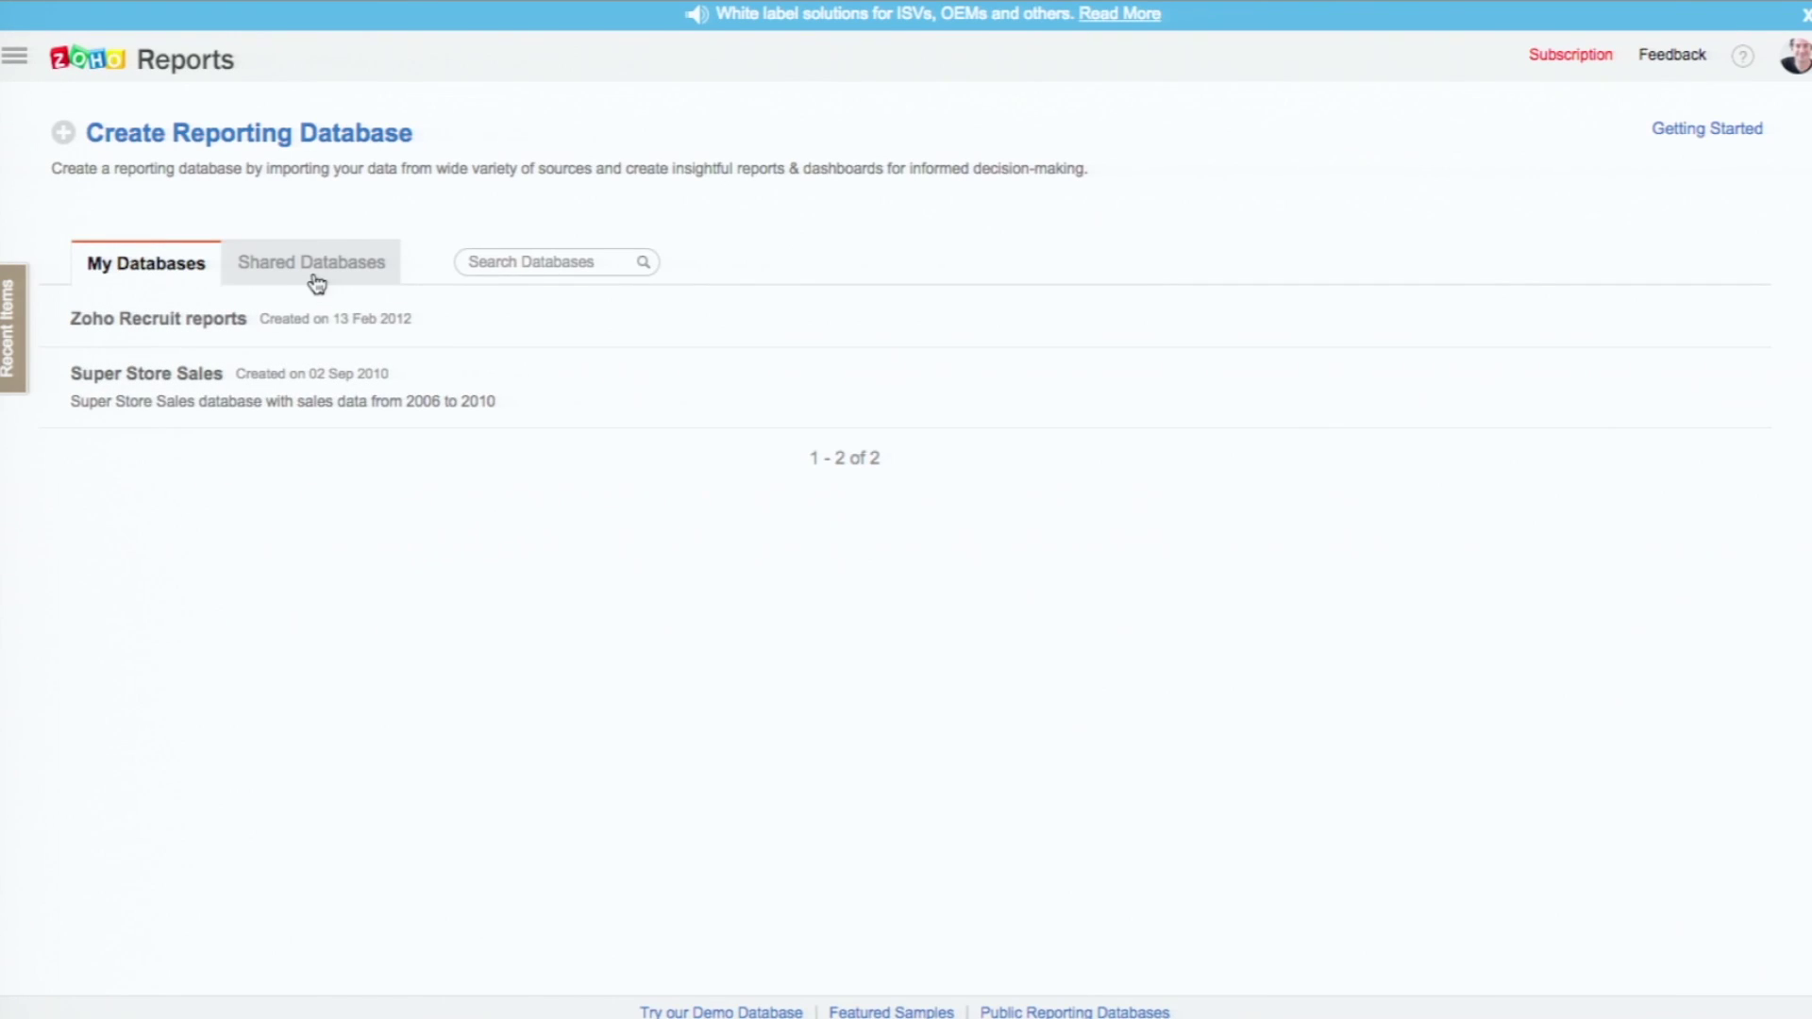
pyautogui.click(320, 274)
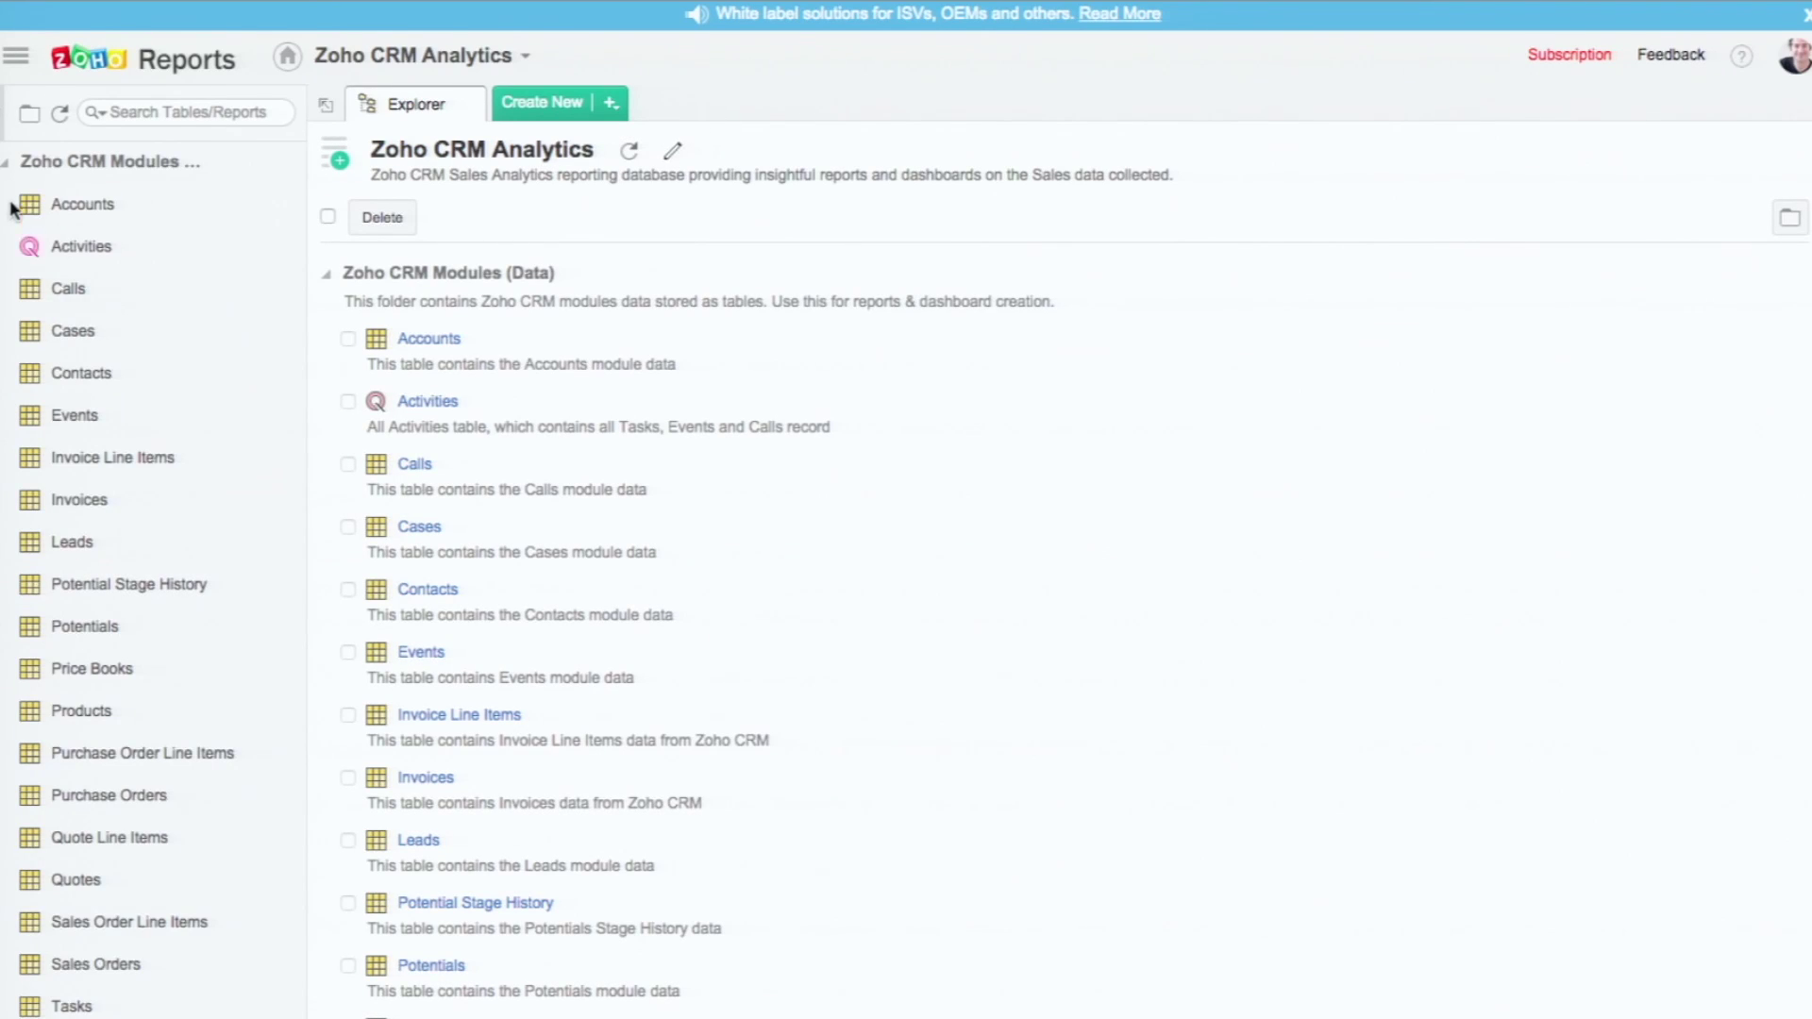
pyautogui.click(5, 166)
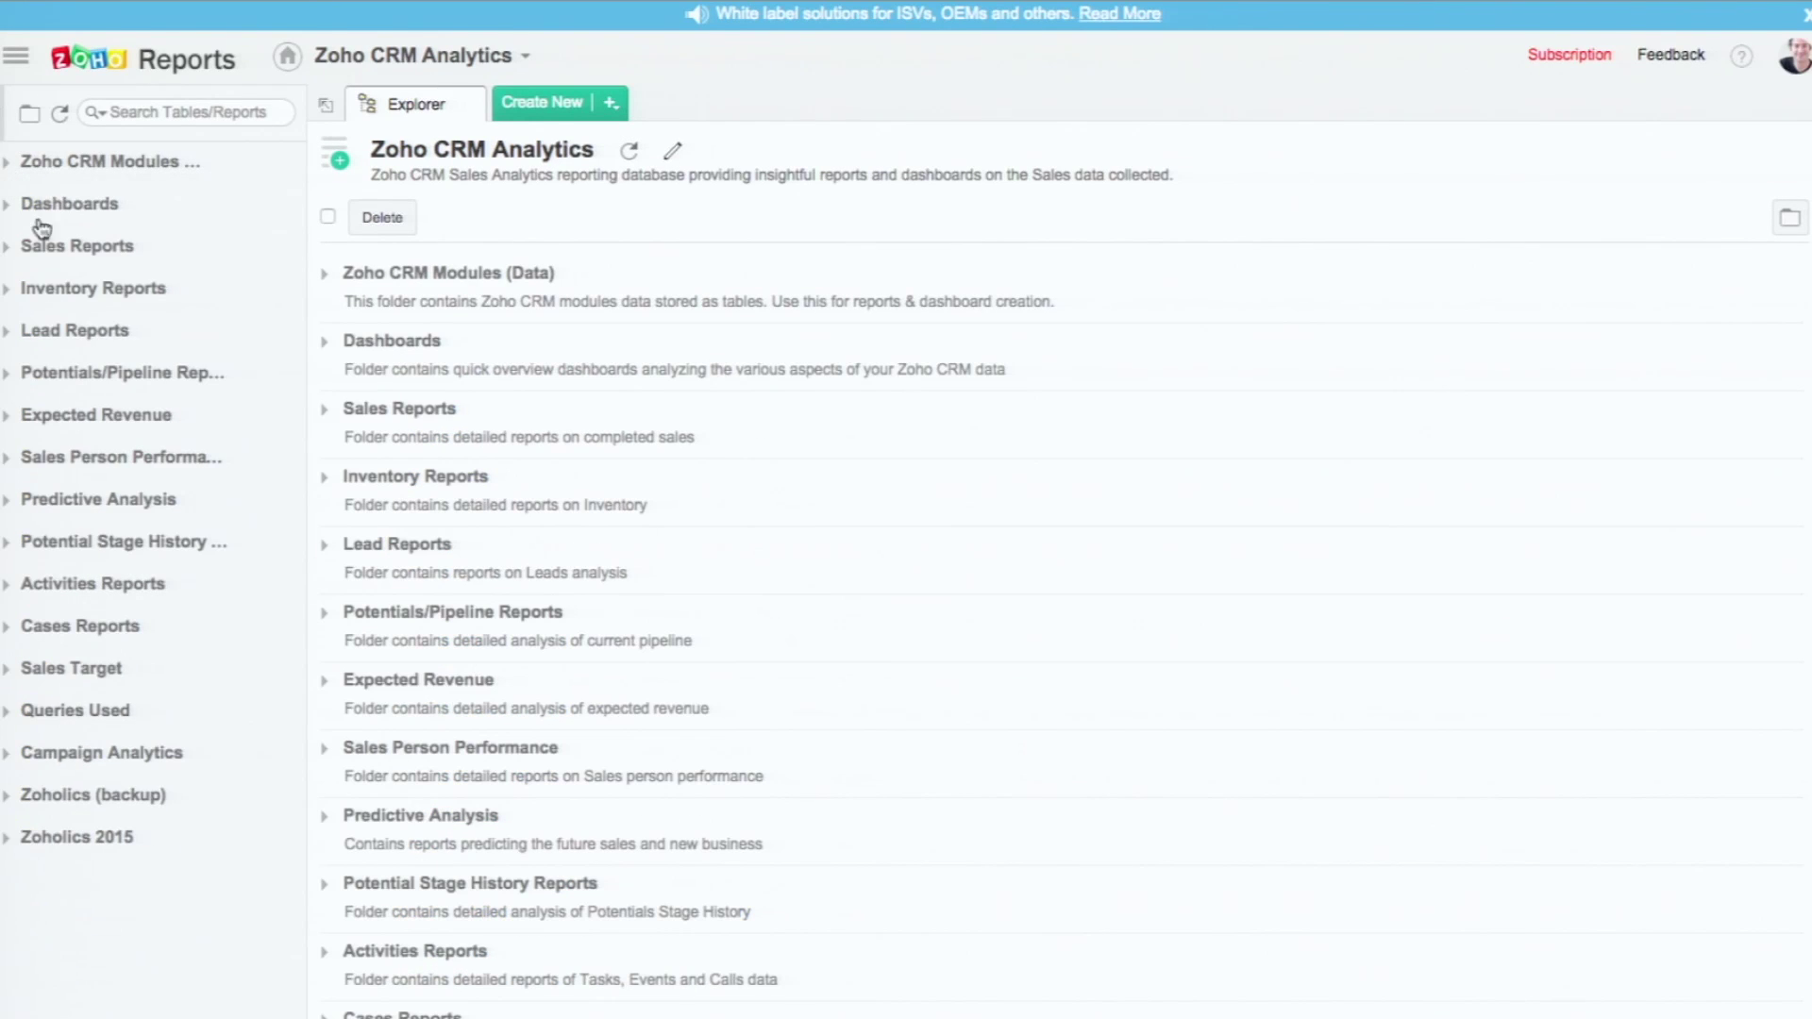
pyautogui.click(6, 837)
pyautogui.click(140, 882)
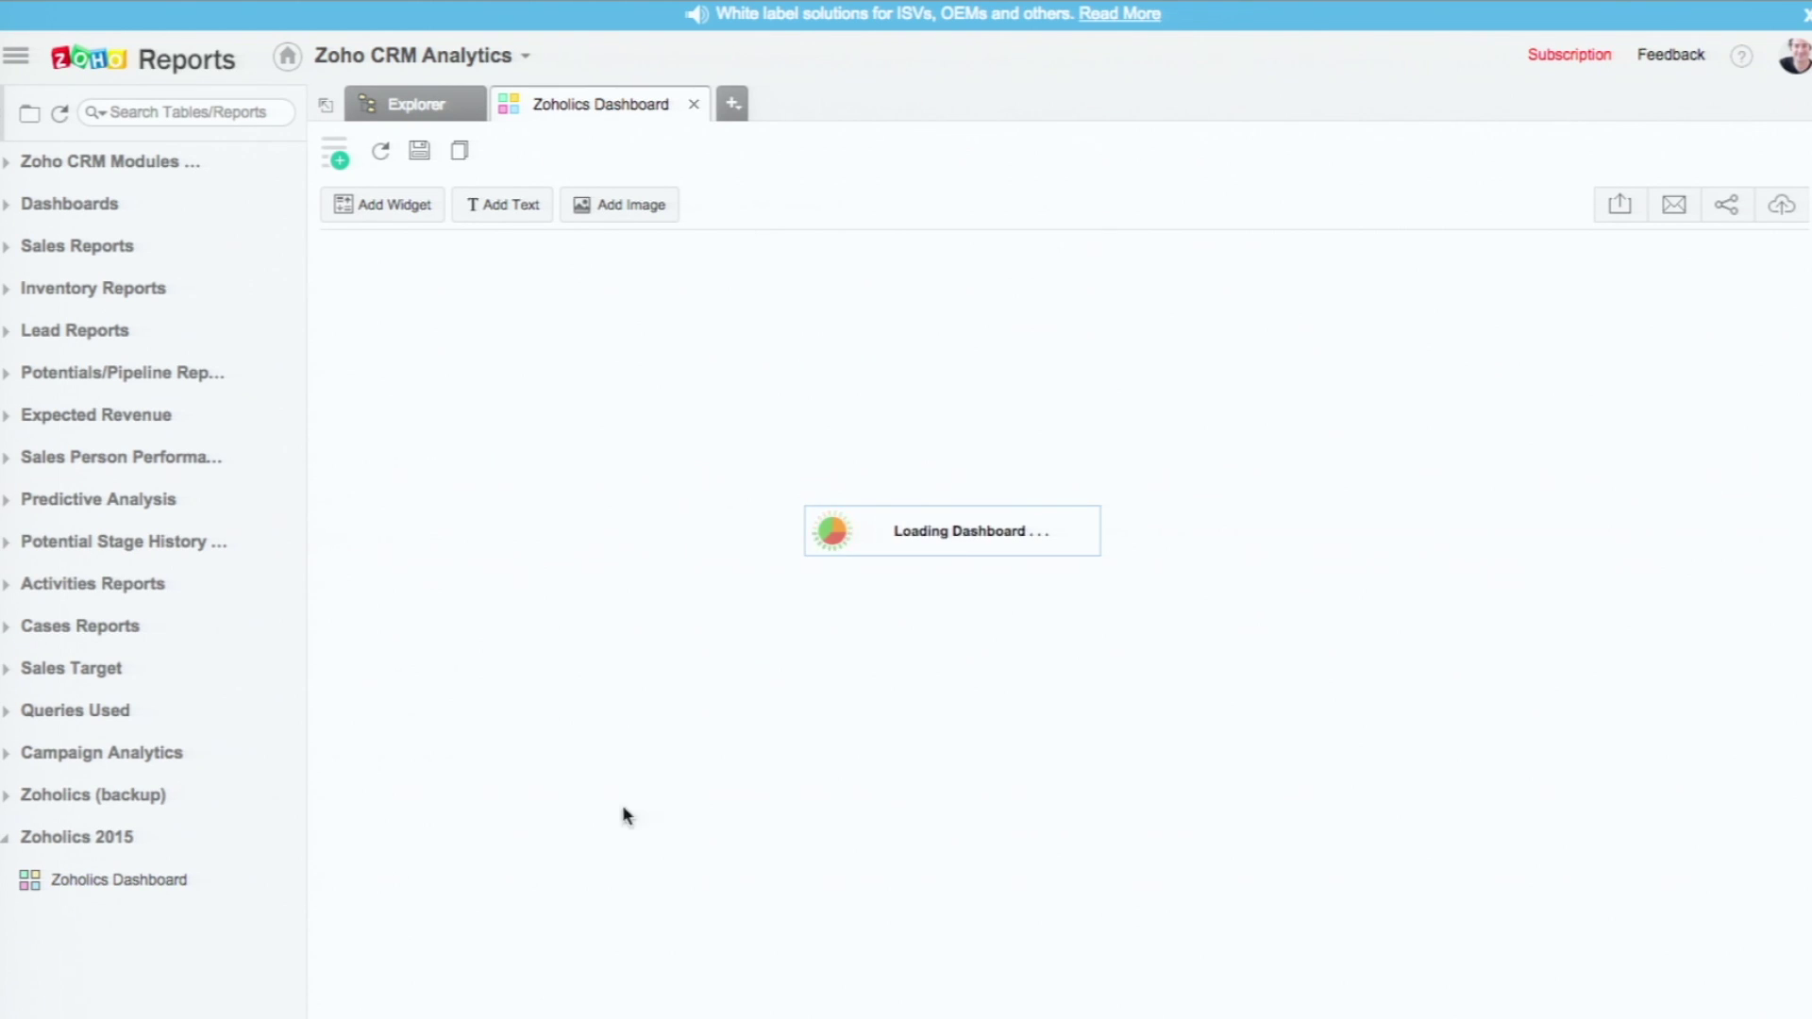
# Step: Filter the shared dashboard to the only permitted Potential Owner
pyautogui.click(580, 256)
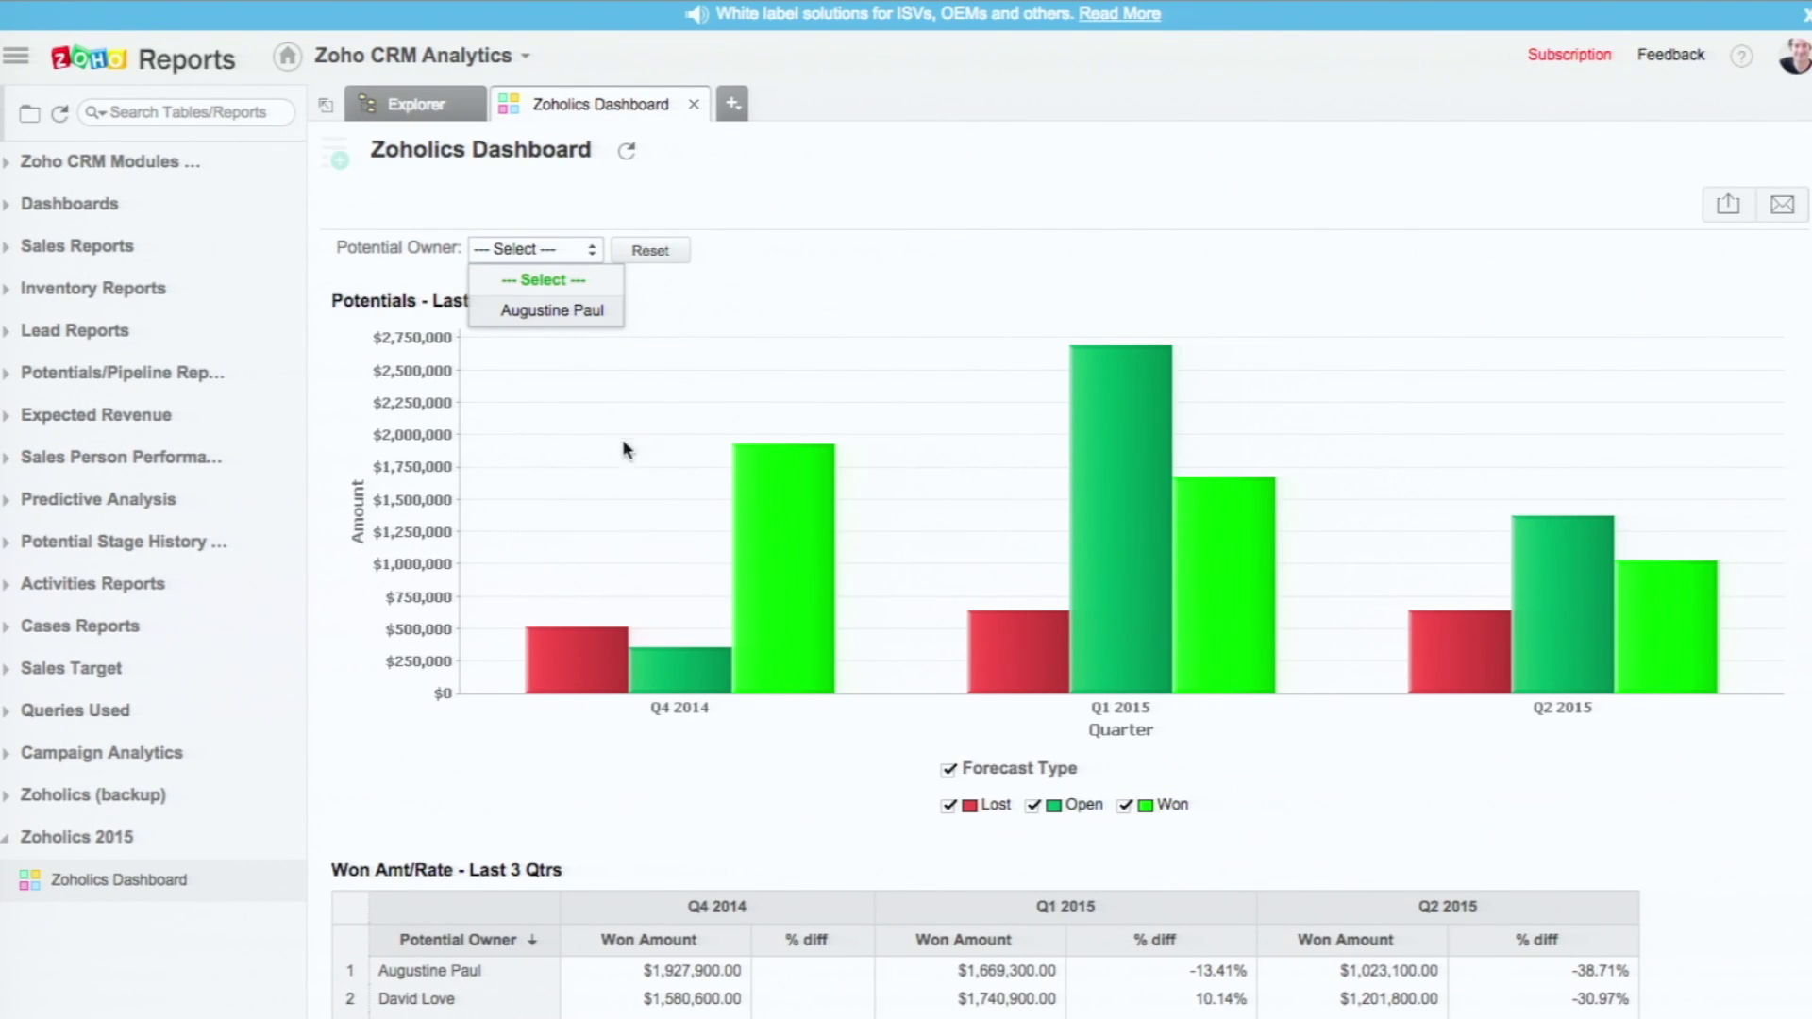
pyautogui.click(590, 308)
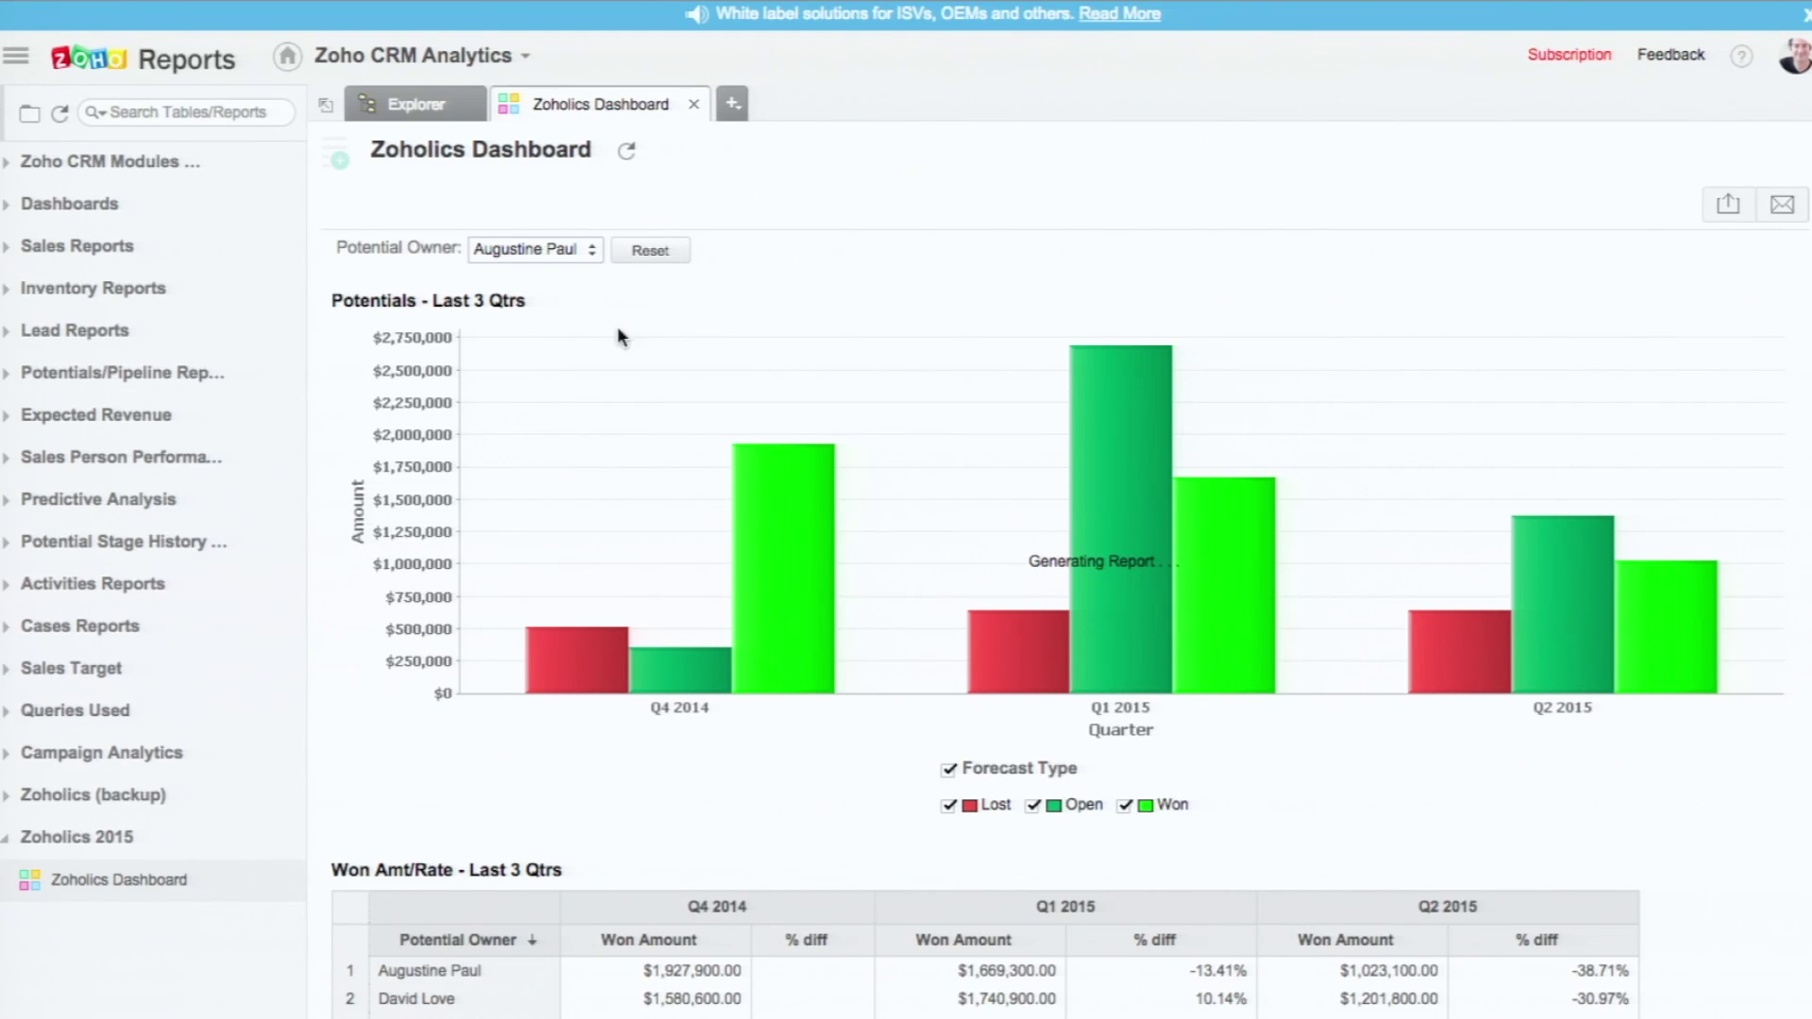
pyautogui.scroll(-3, 885, 765)
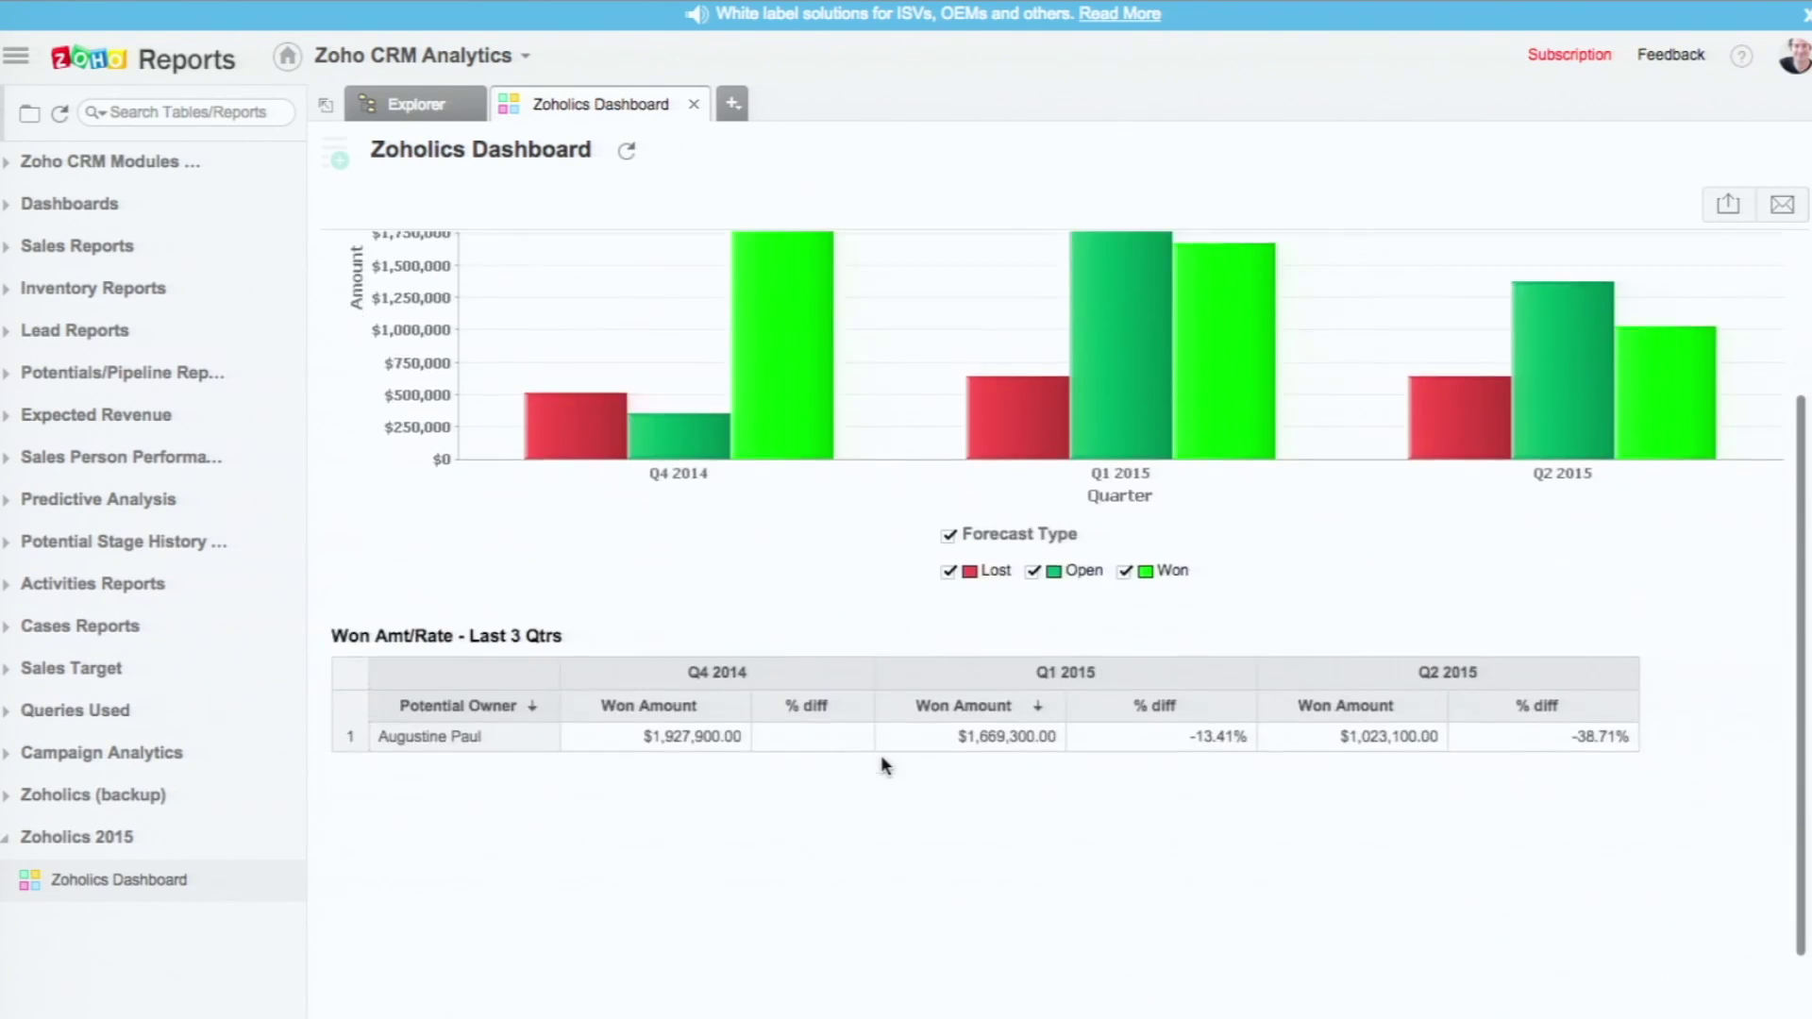
pyautogui.scroll(3, 885, 765)
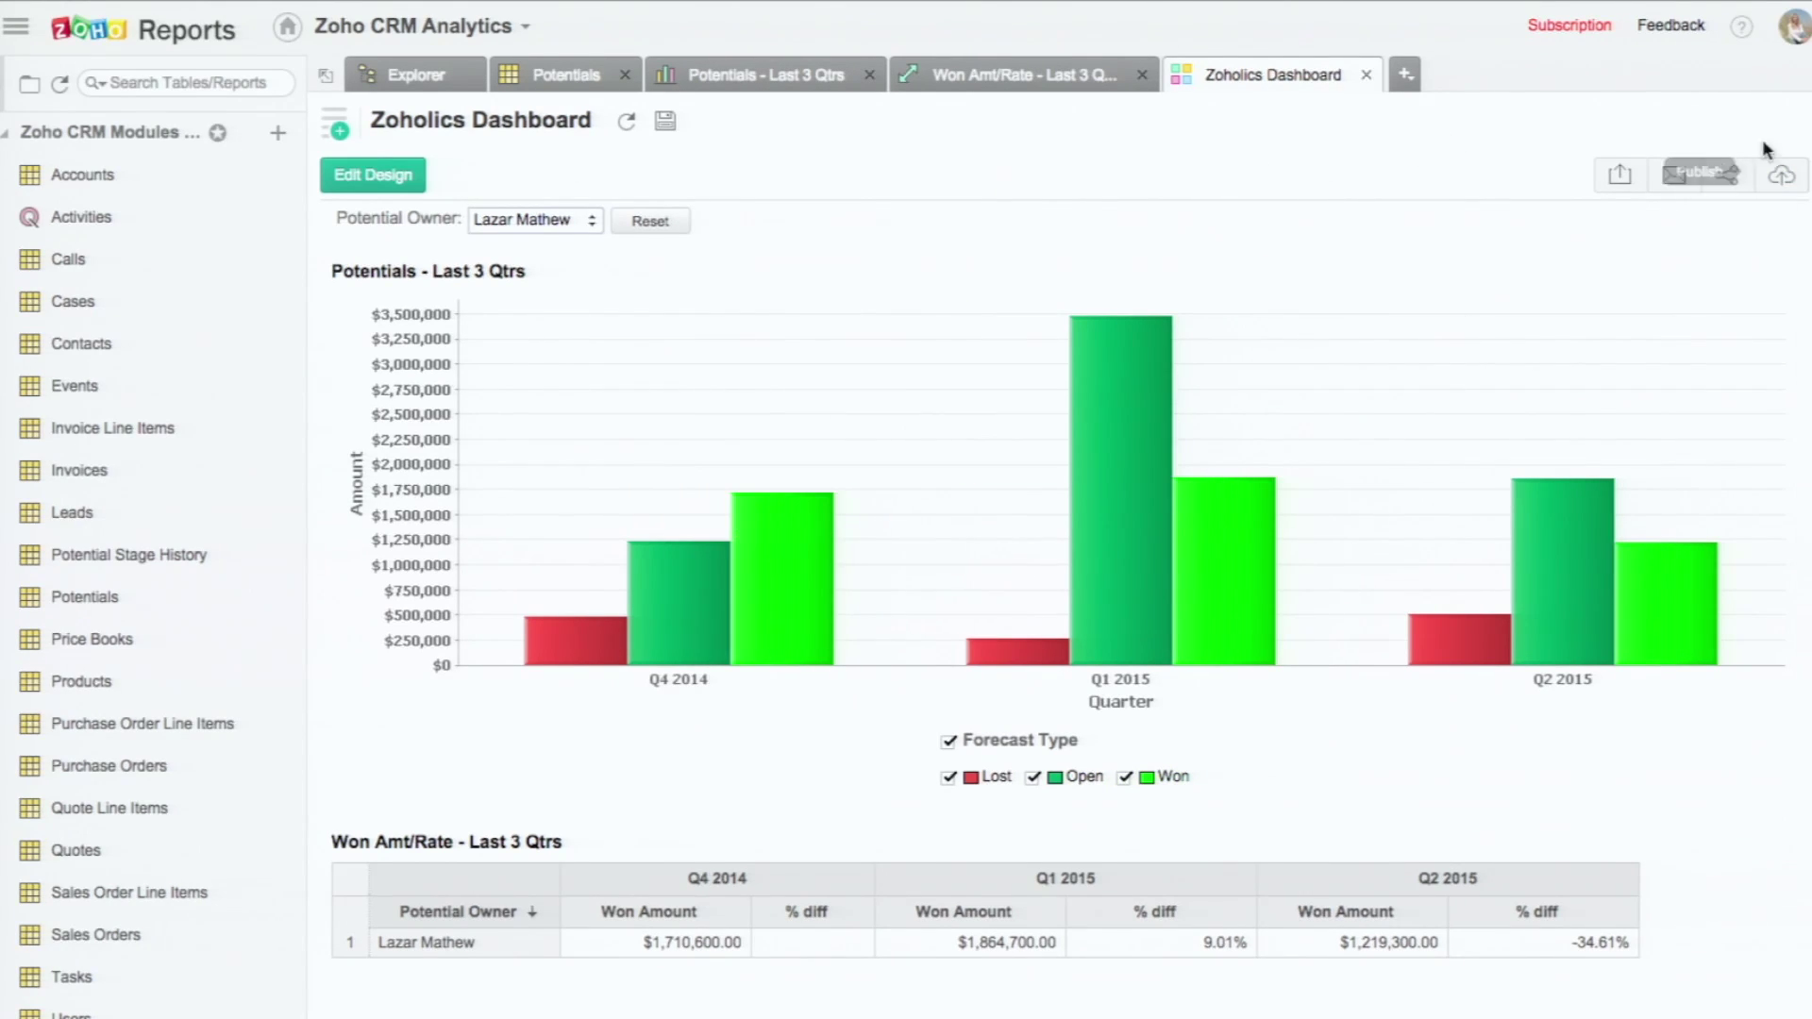
# Step: Select the dashboard's Embed In Website/Blog iframe snippet for copying
pyautogui.click(1781, 176)
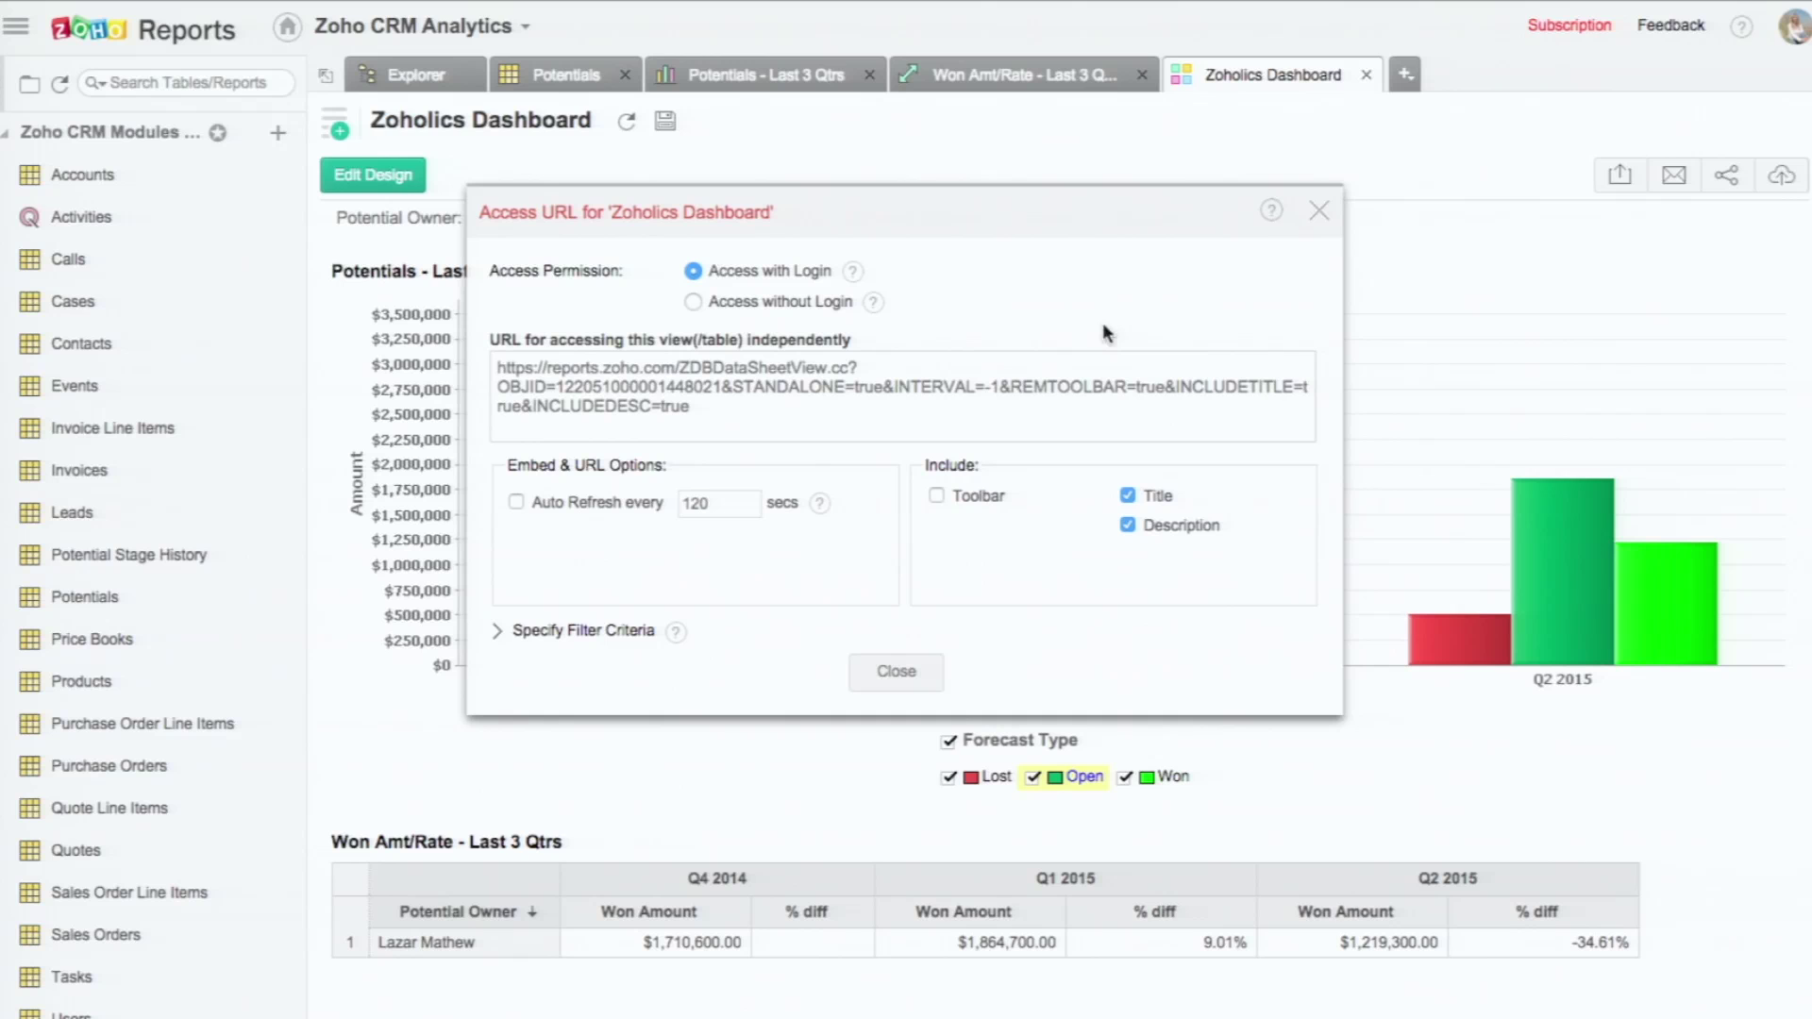
pyautogui.click(1326, 222)
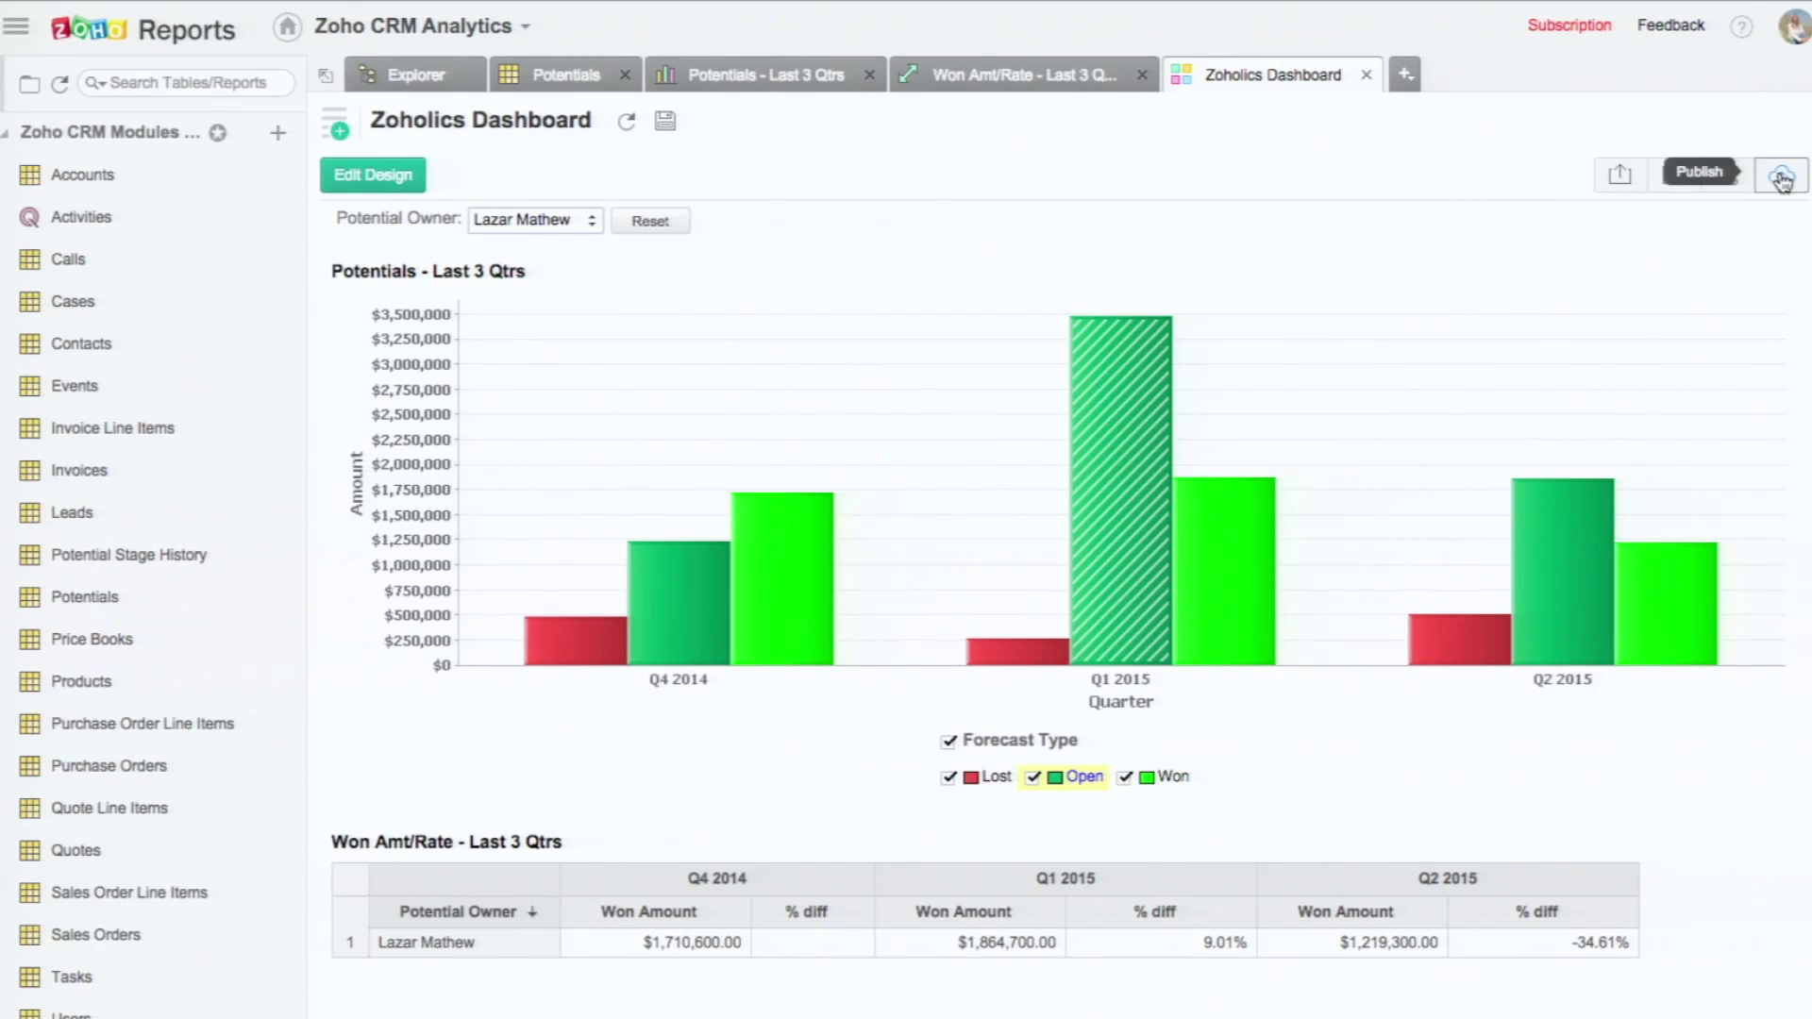
pyautogui.click(1722, 179)
pyautogui.click(1701, 221)
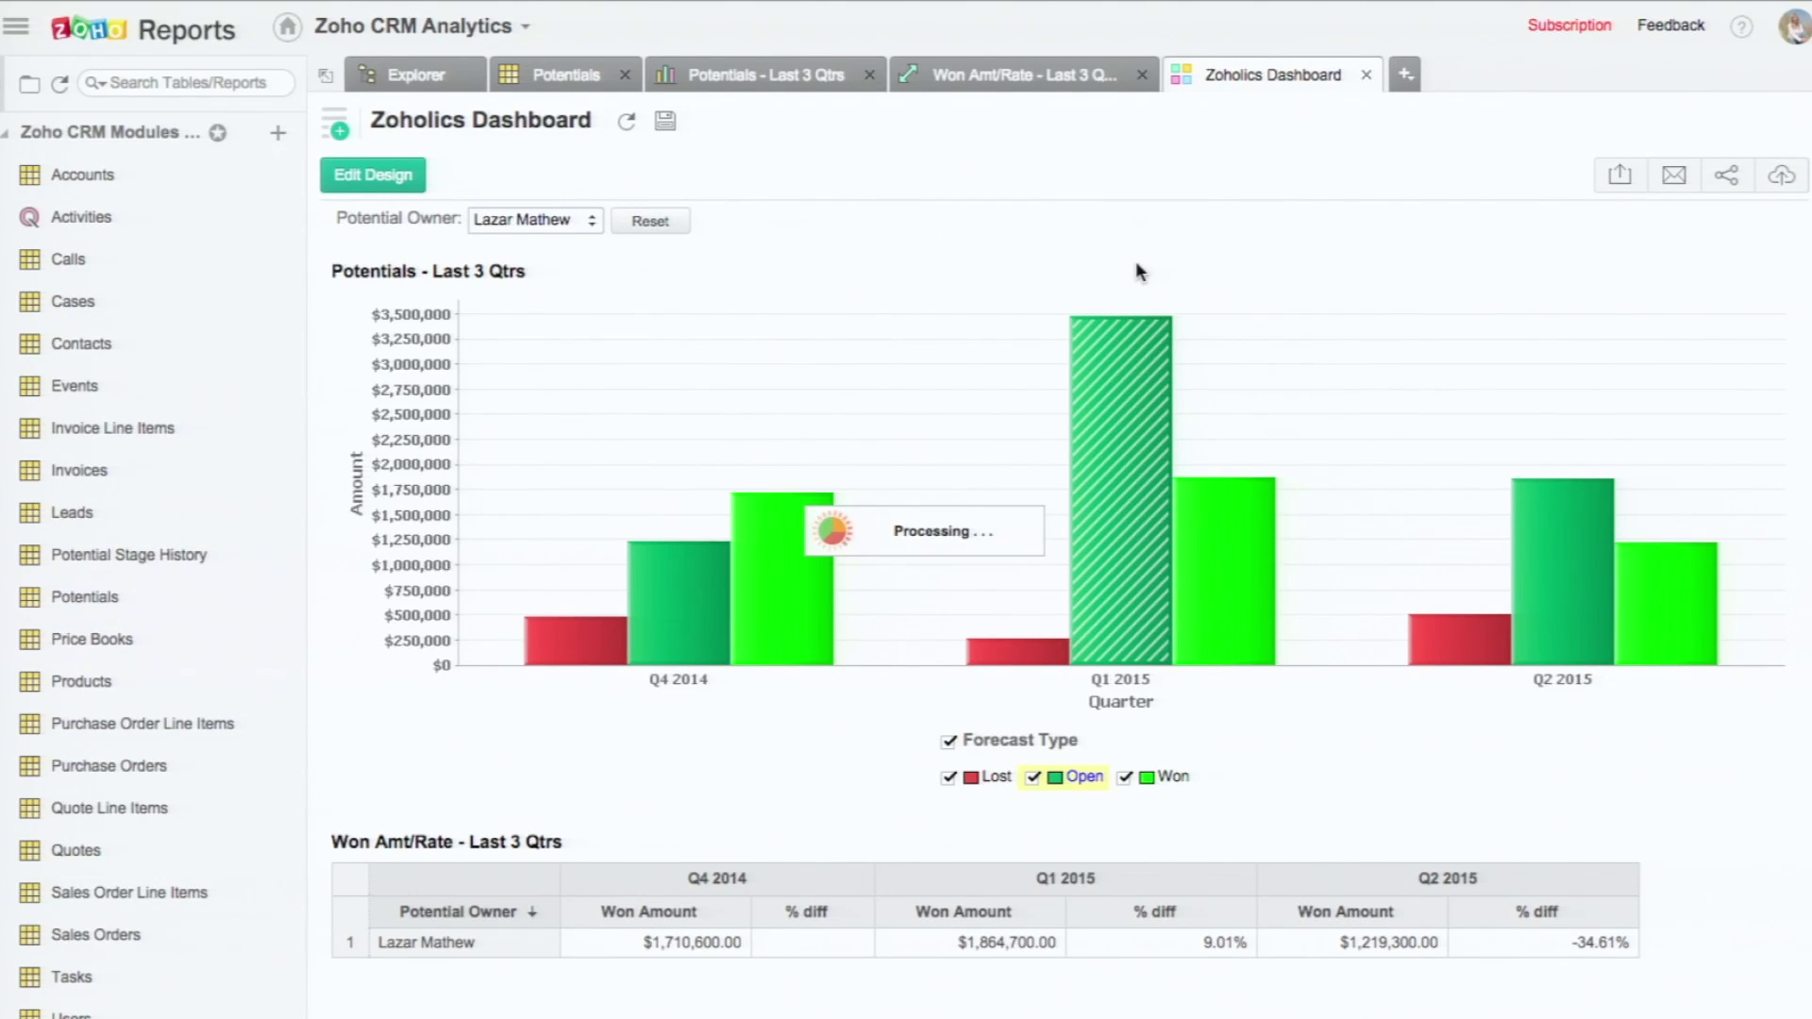
pyautogui.click(1022, 389)
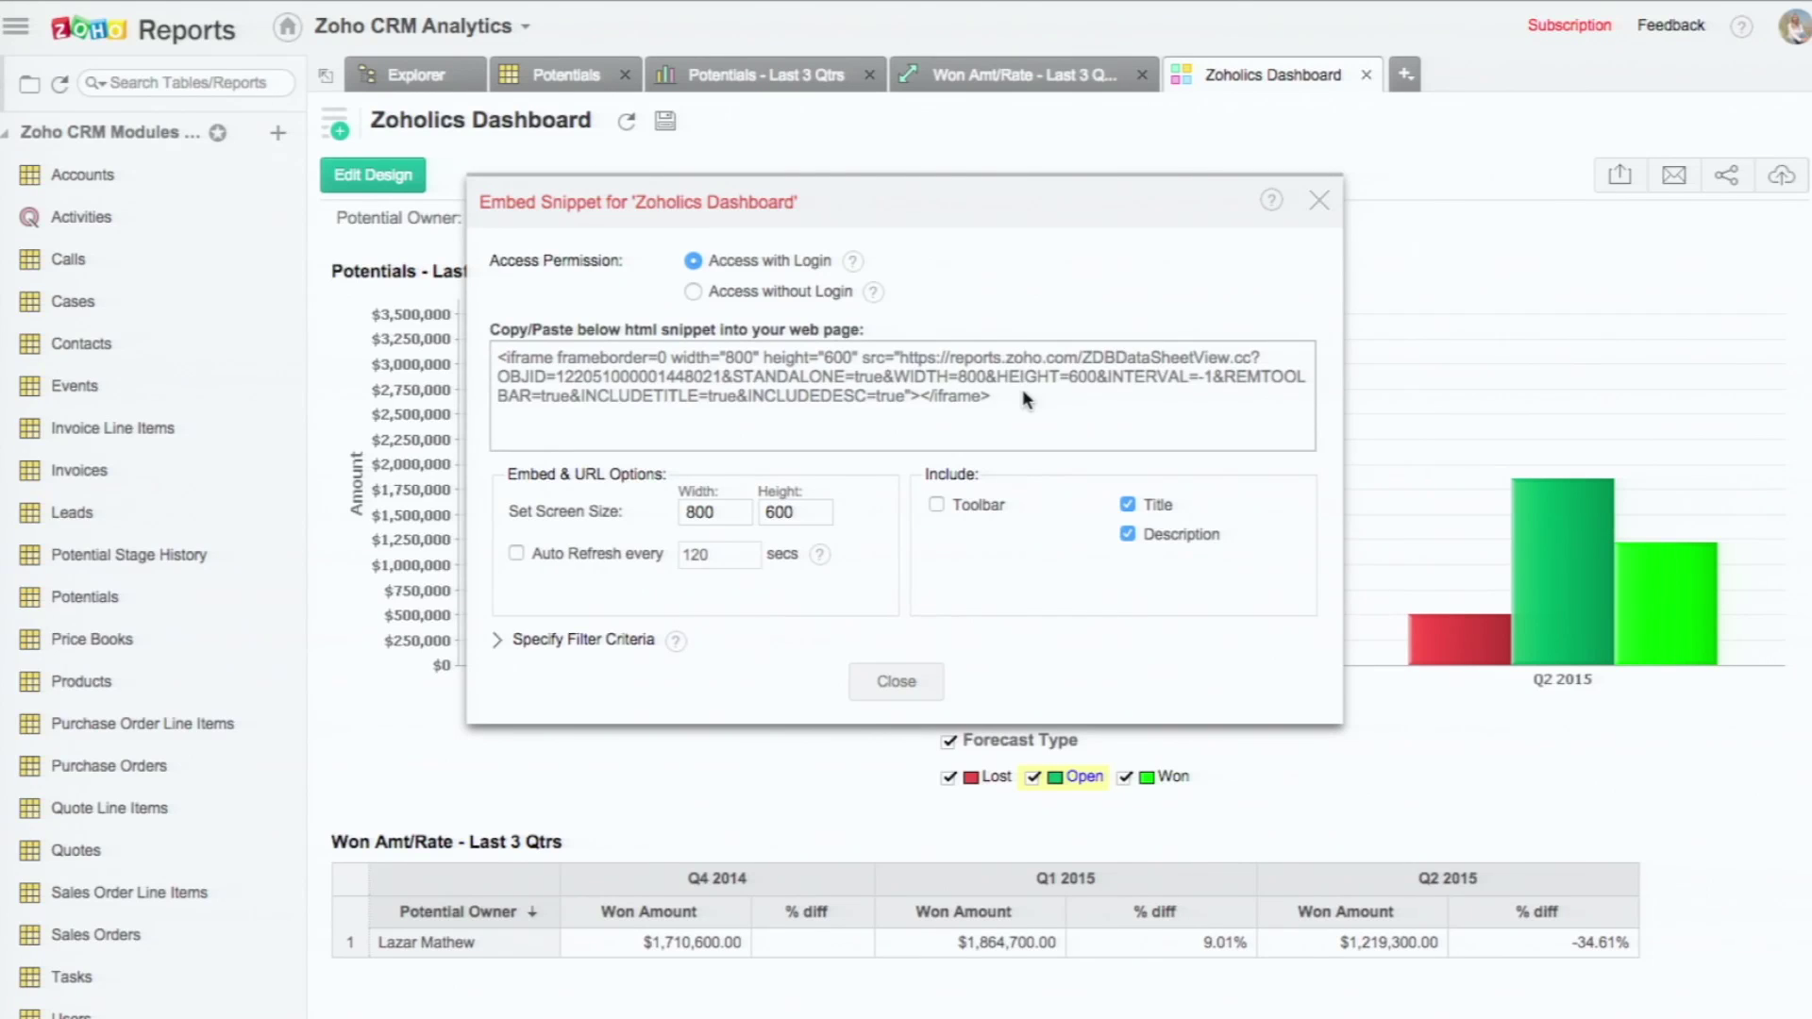
pyautogui.hotkey('ctrl', 'a')
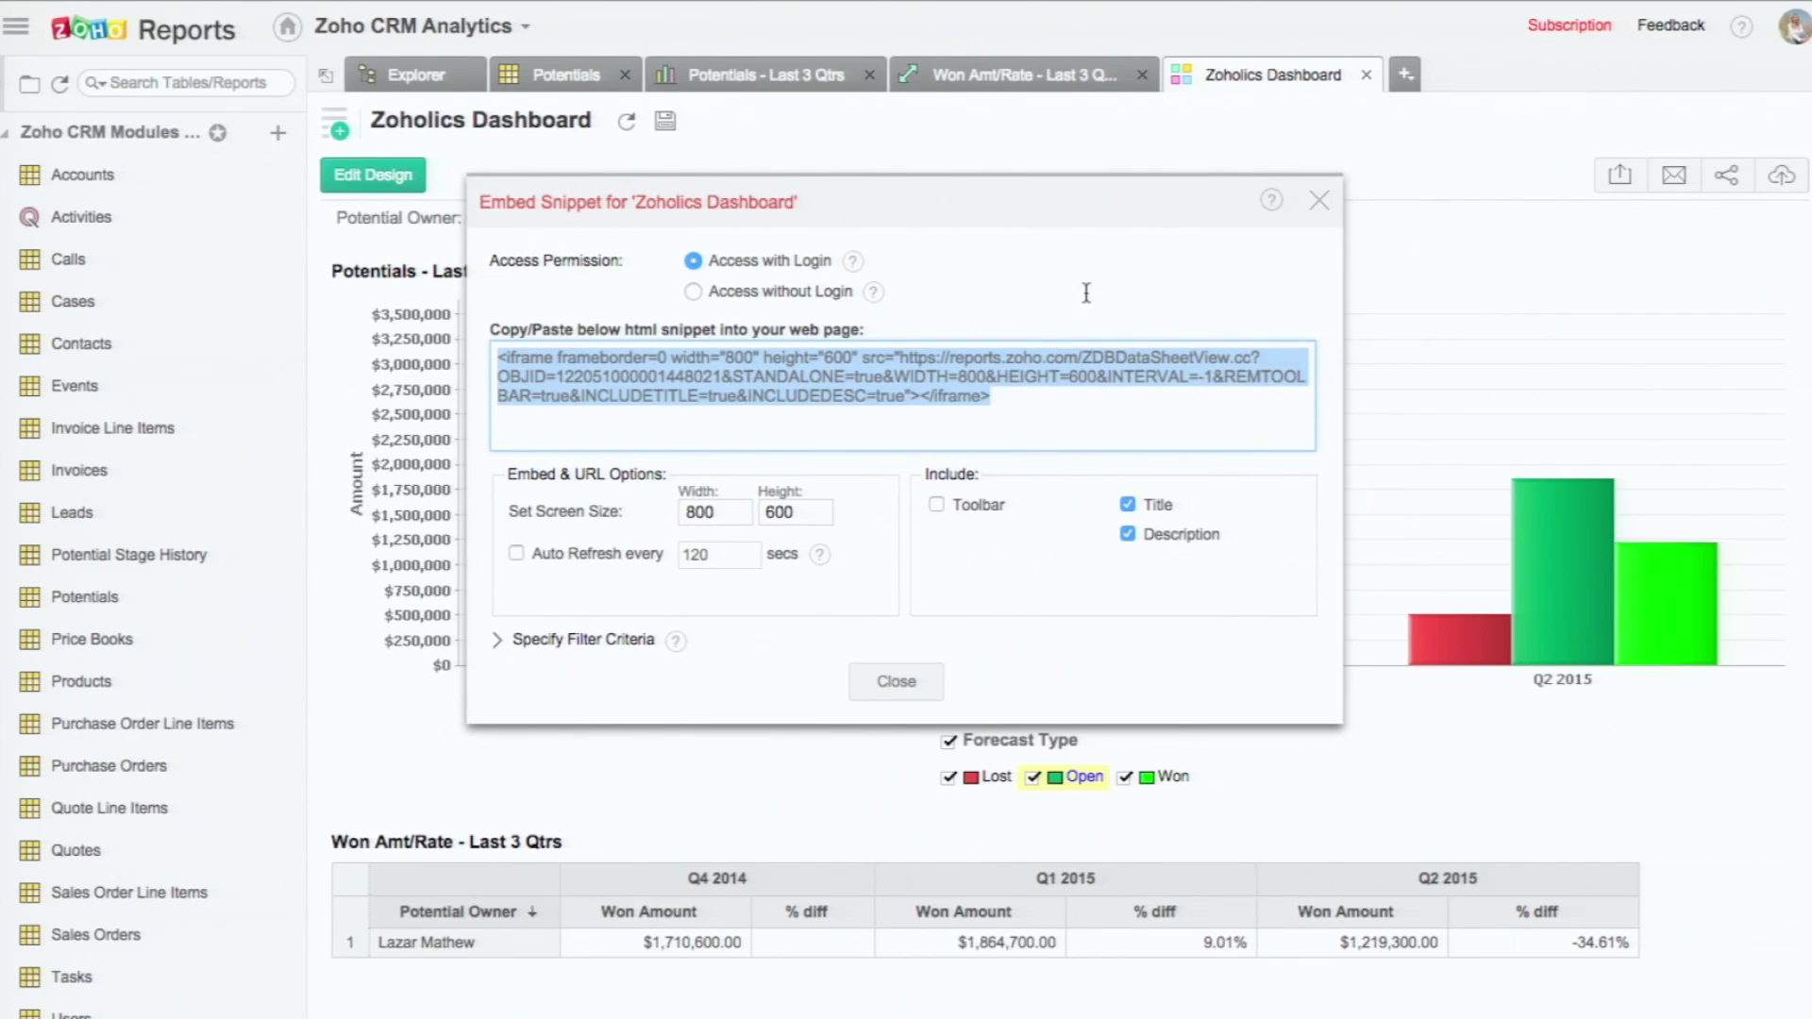
# Step: Close the embed dialog and look over, then dismiss, the dashboard's Email options
pyautogui.click(1318, 200)
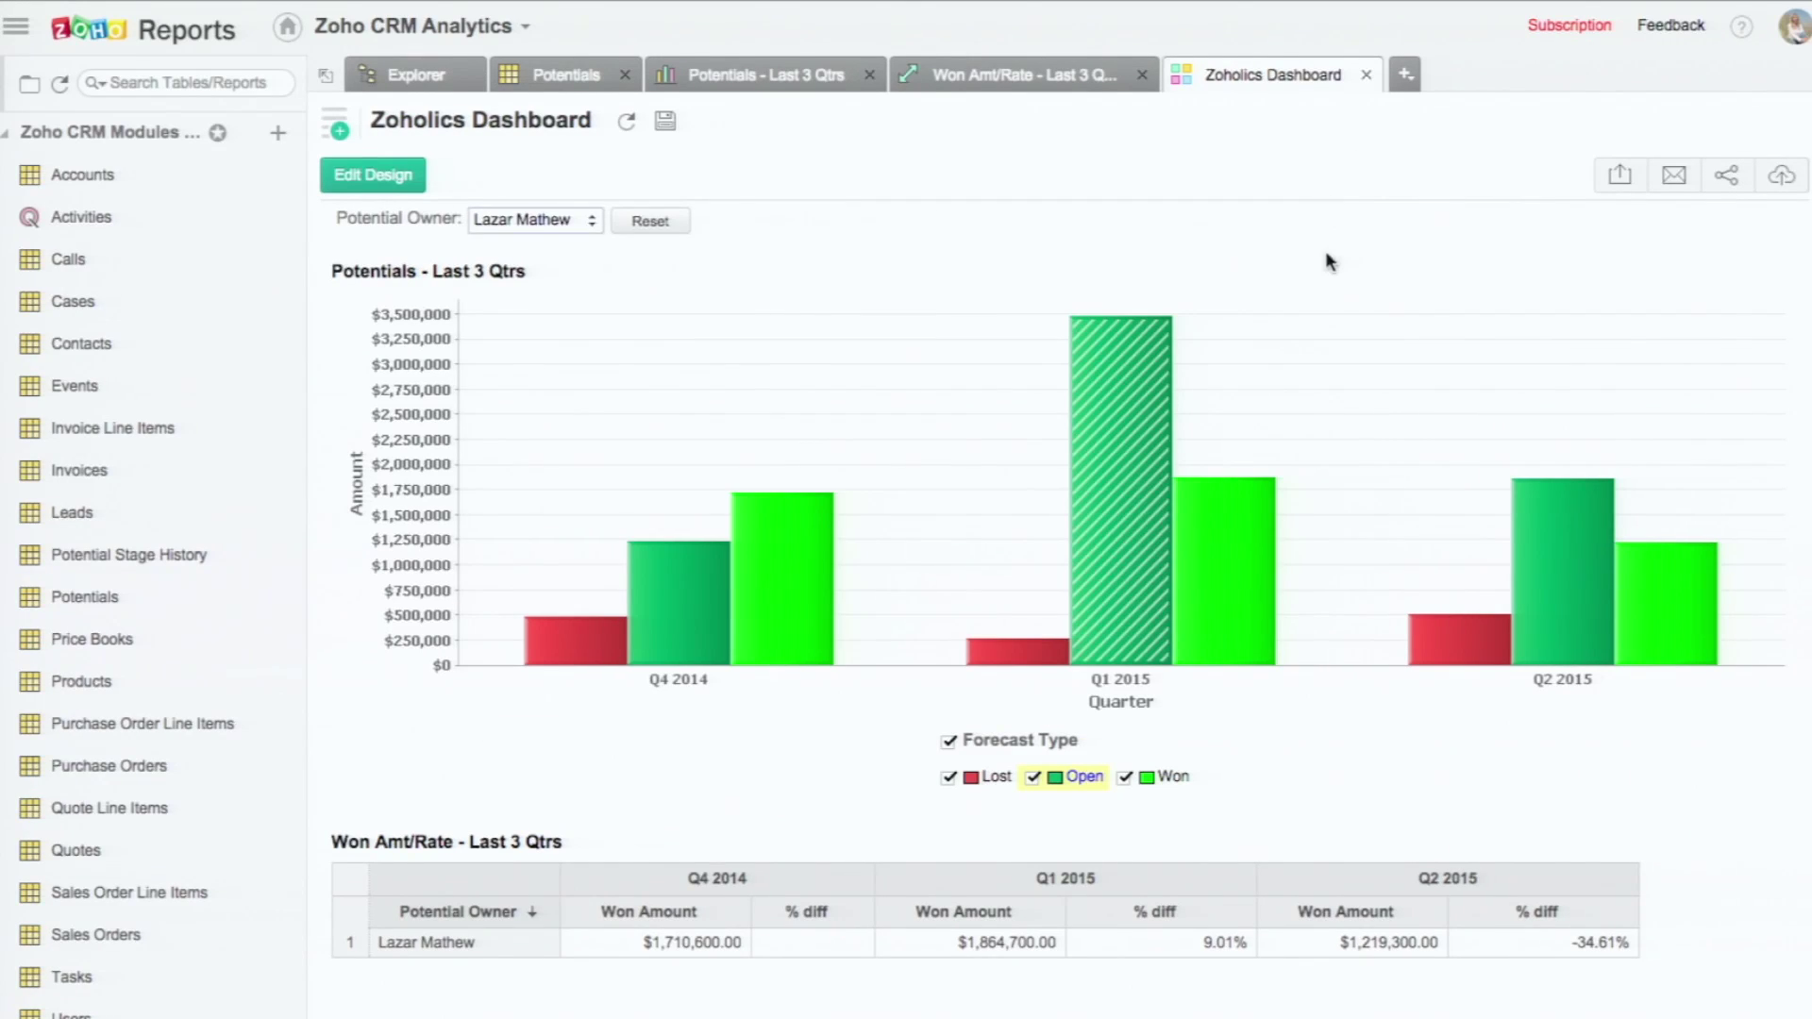
pyautogui.click(1680, 185)
pyautogui.moveTo(1544, 239)
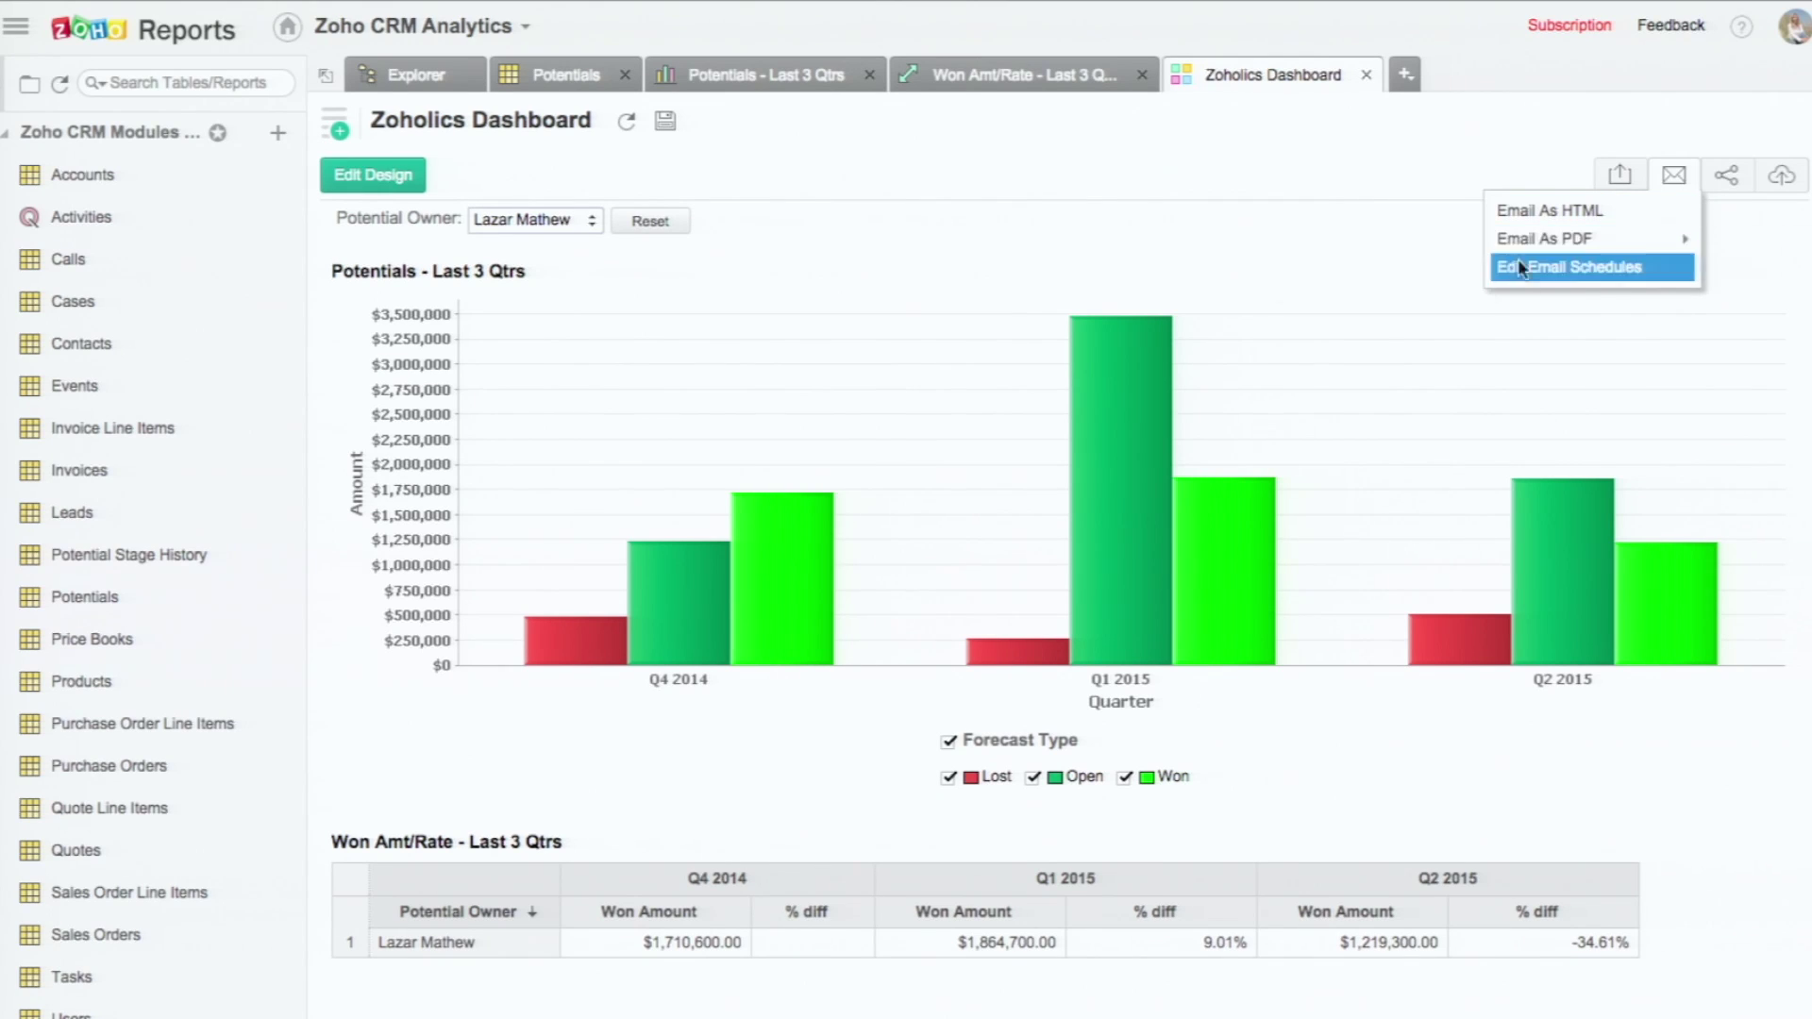
pyautogui.click(1294, 262)
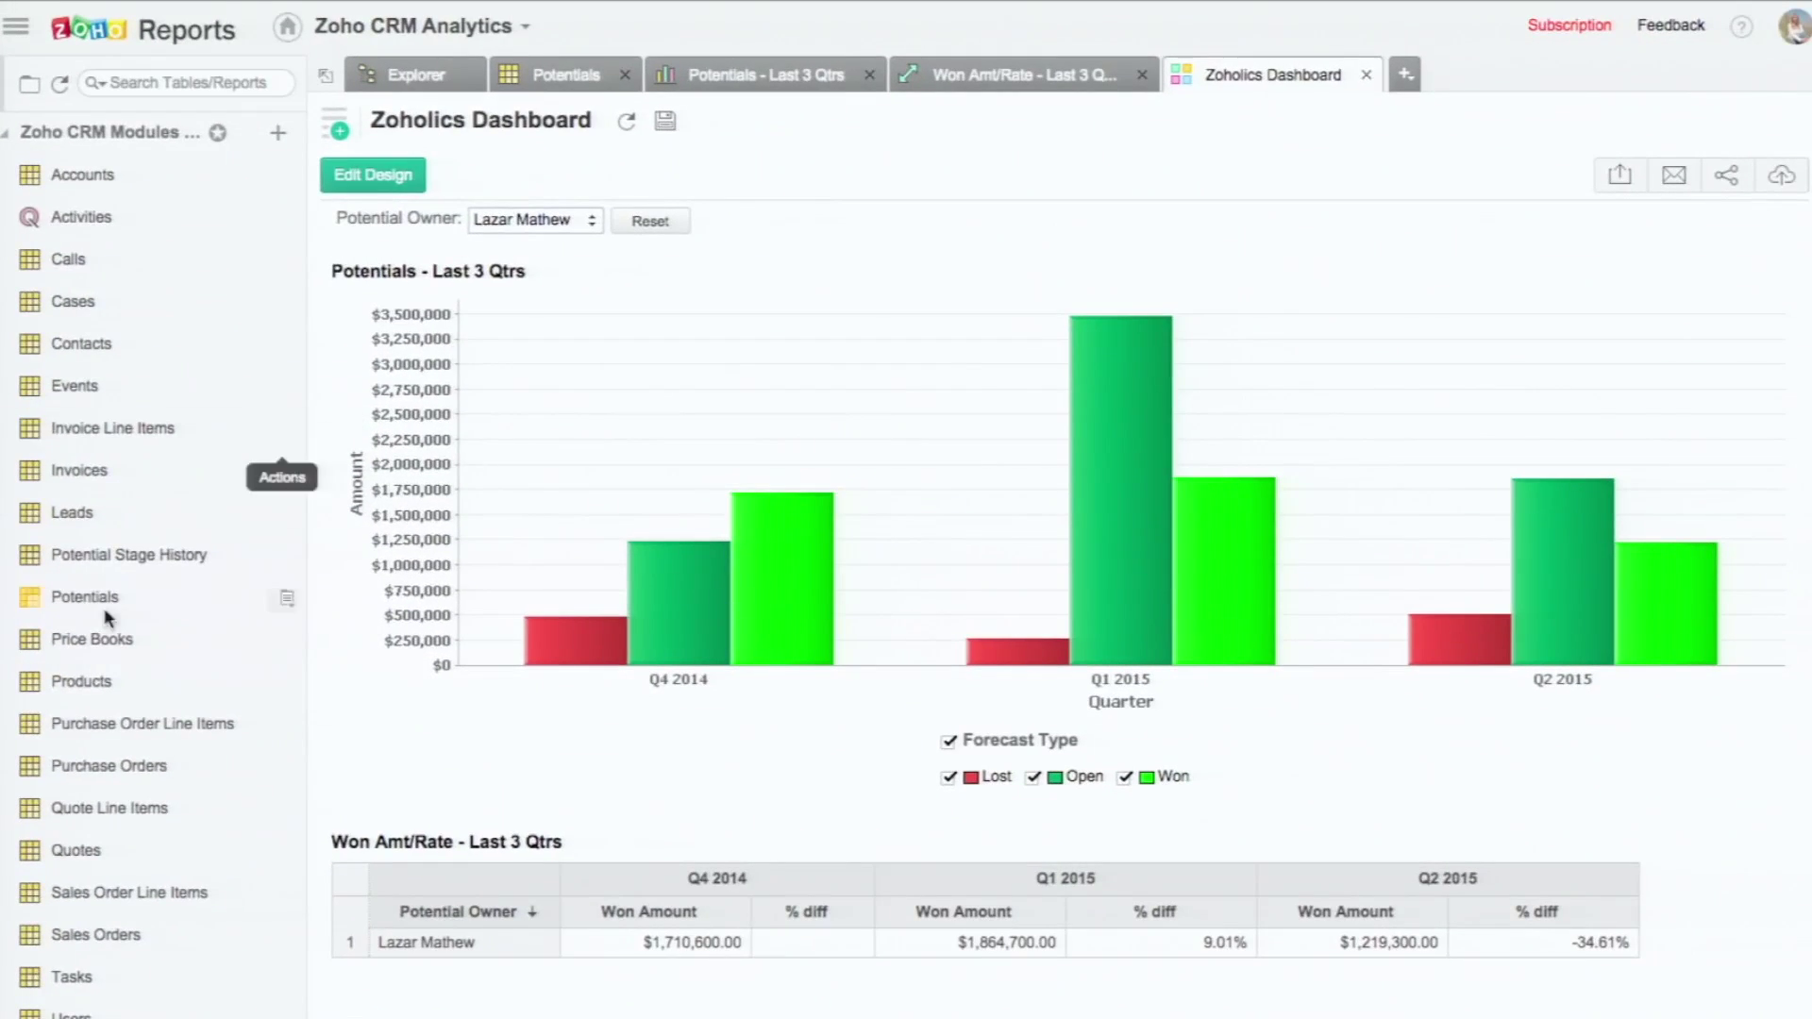
# Step: Collapse Zoho CRM Modules, expand Sales Target, and open the Sales Person Target table
pyautogui.click(6, 135)
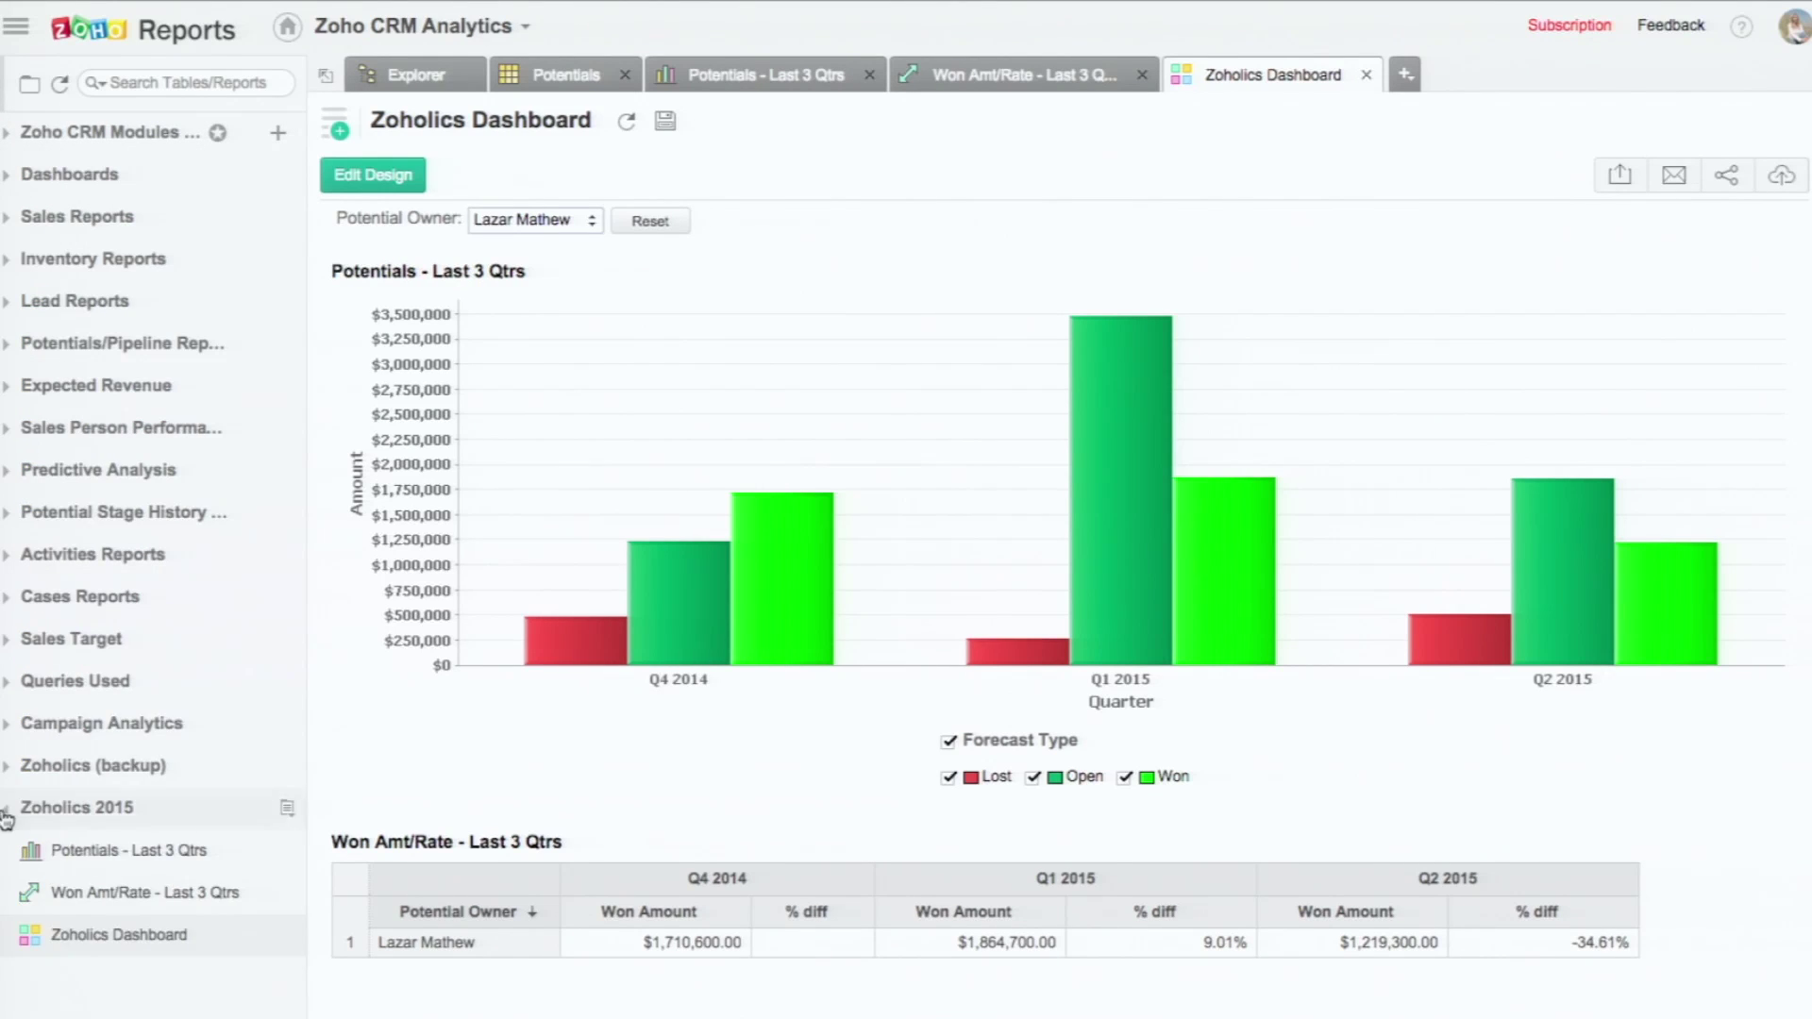
pyautogui.click(6, 641)
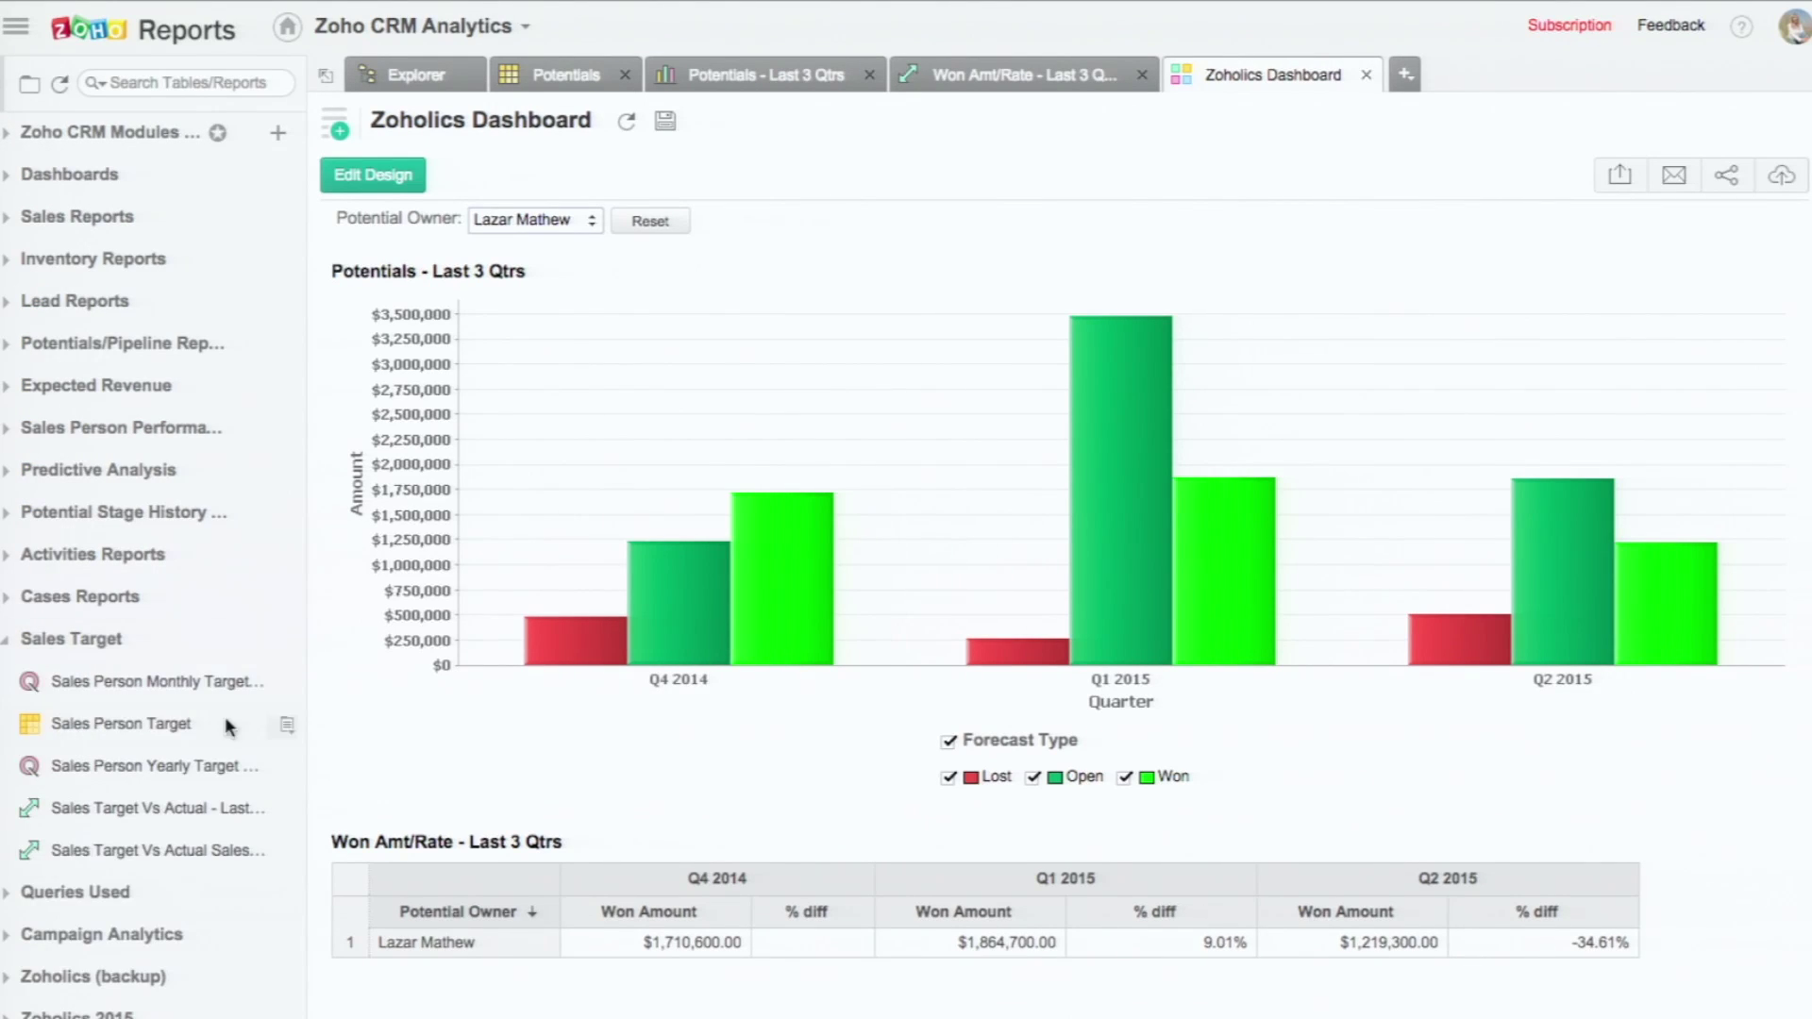
pyautogui.click(153, 726)
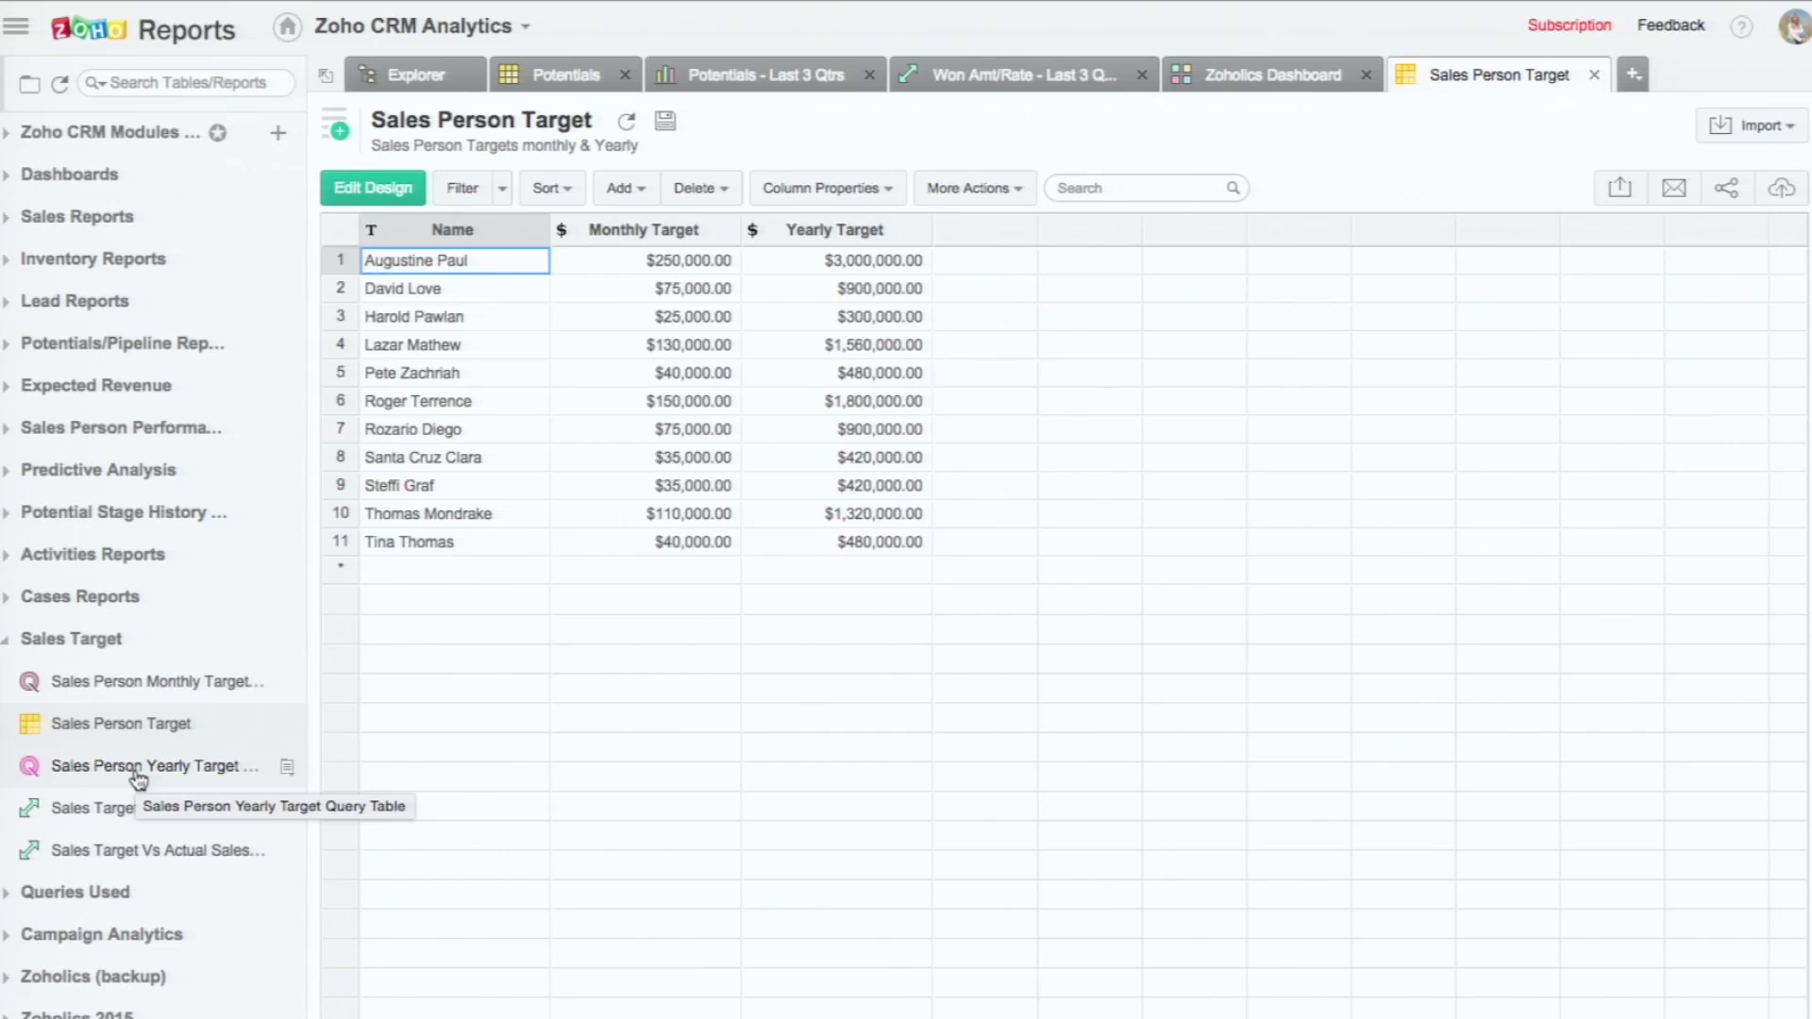
# Step: Review the Sales Person Yearly Target Query Table's SQL in Edit Design, then return to View Mode
pyautogui.click(137, 769)
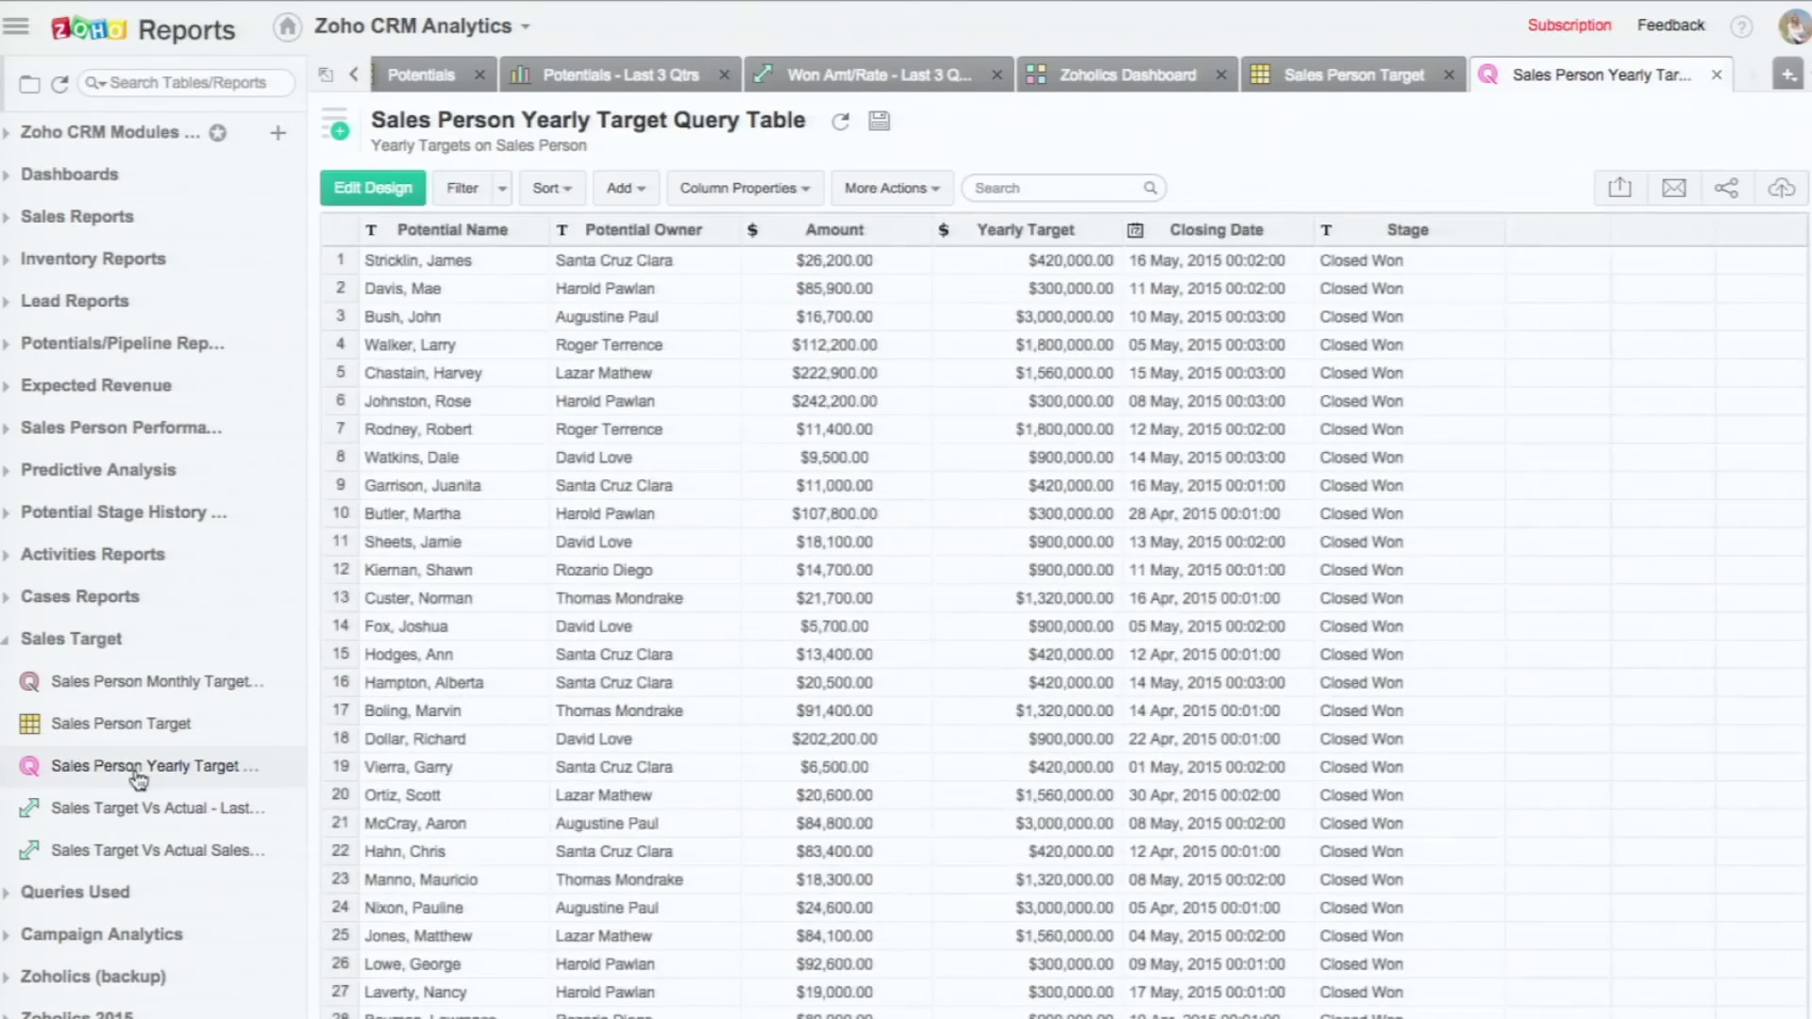
pyautogui.click(391, 189)
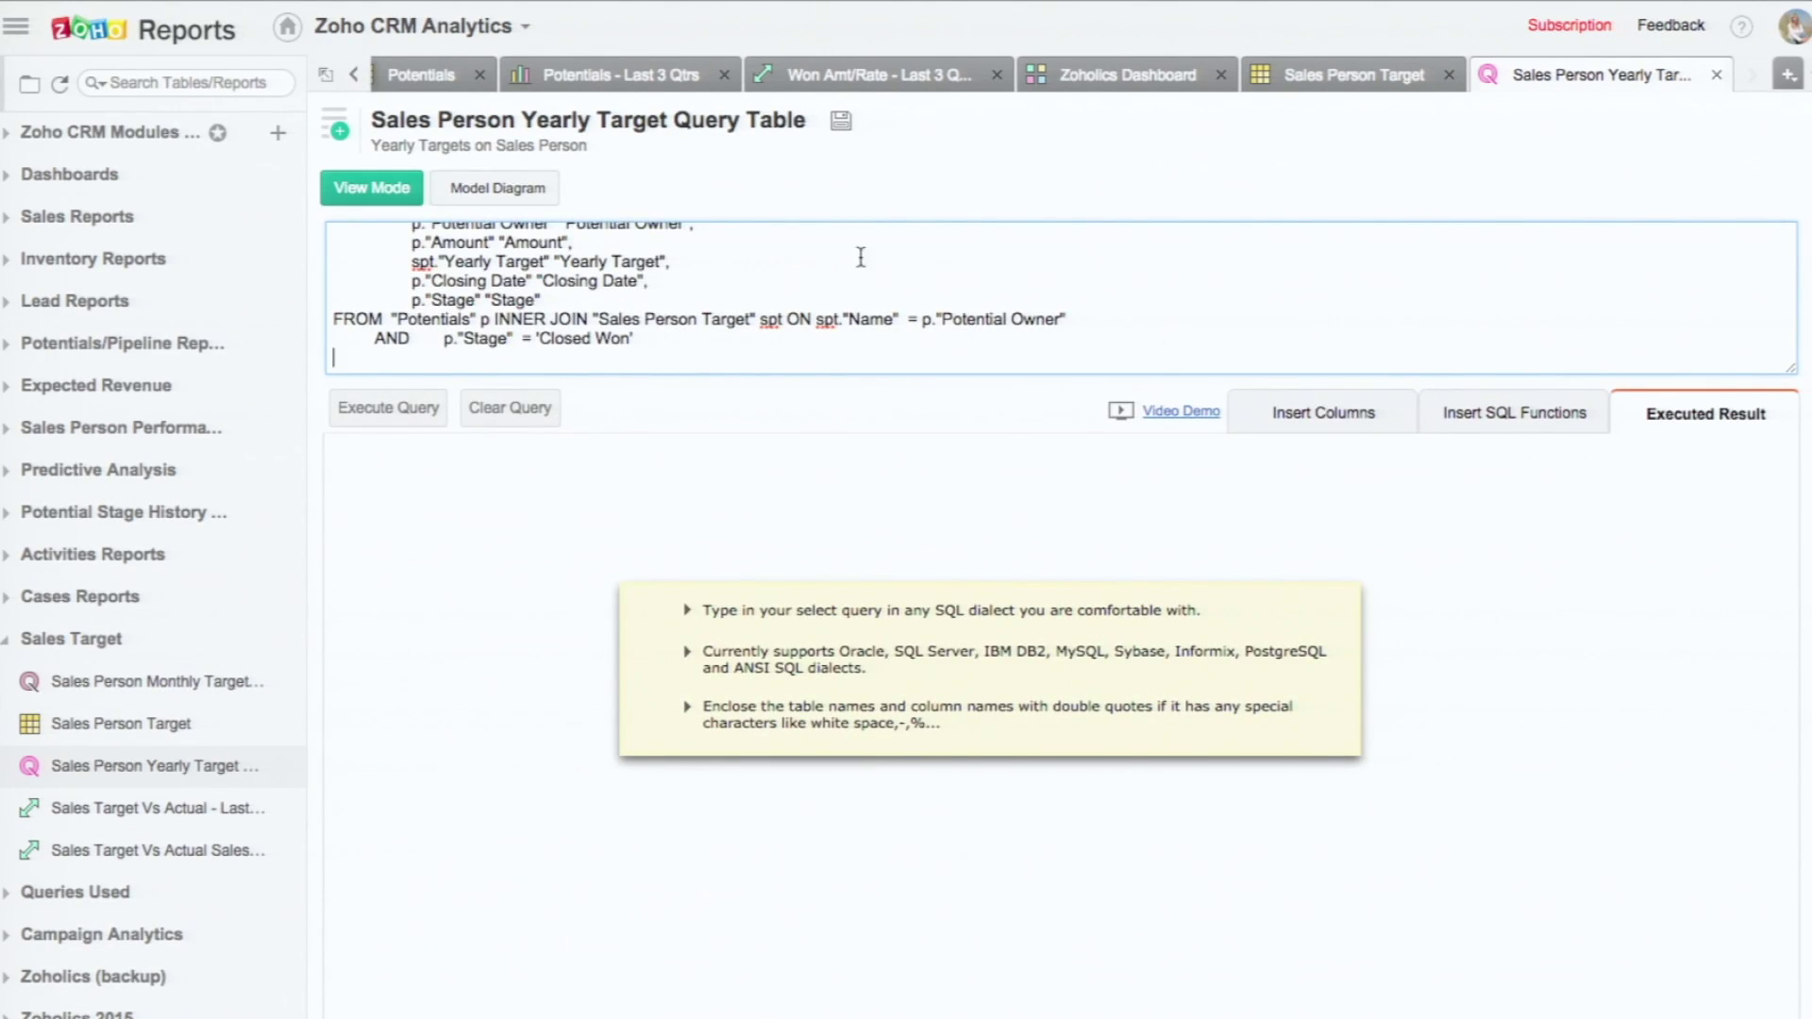
pyautogui.scroll(-2, 767, 282)
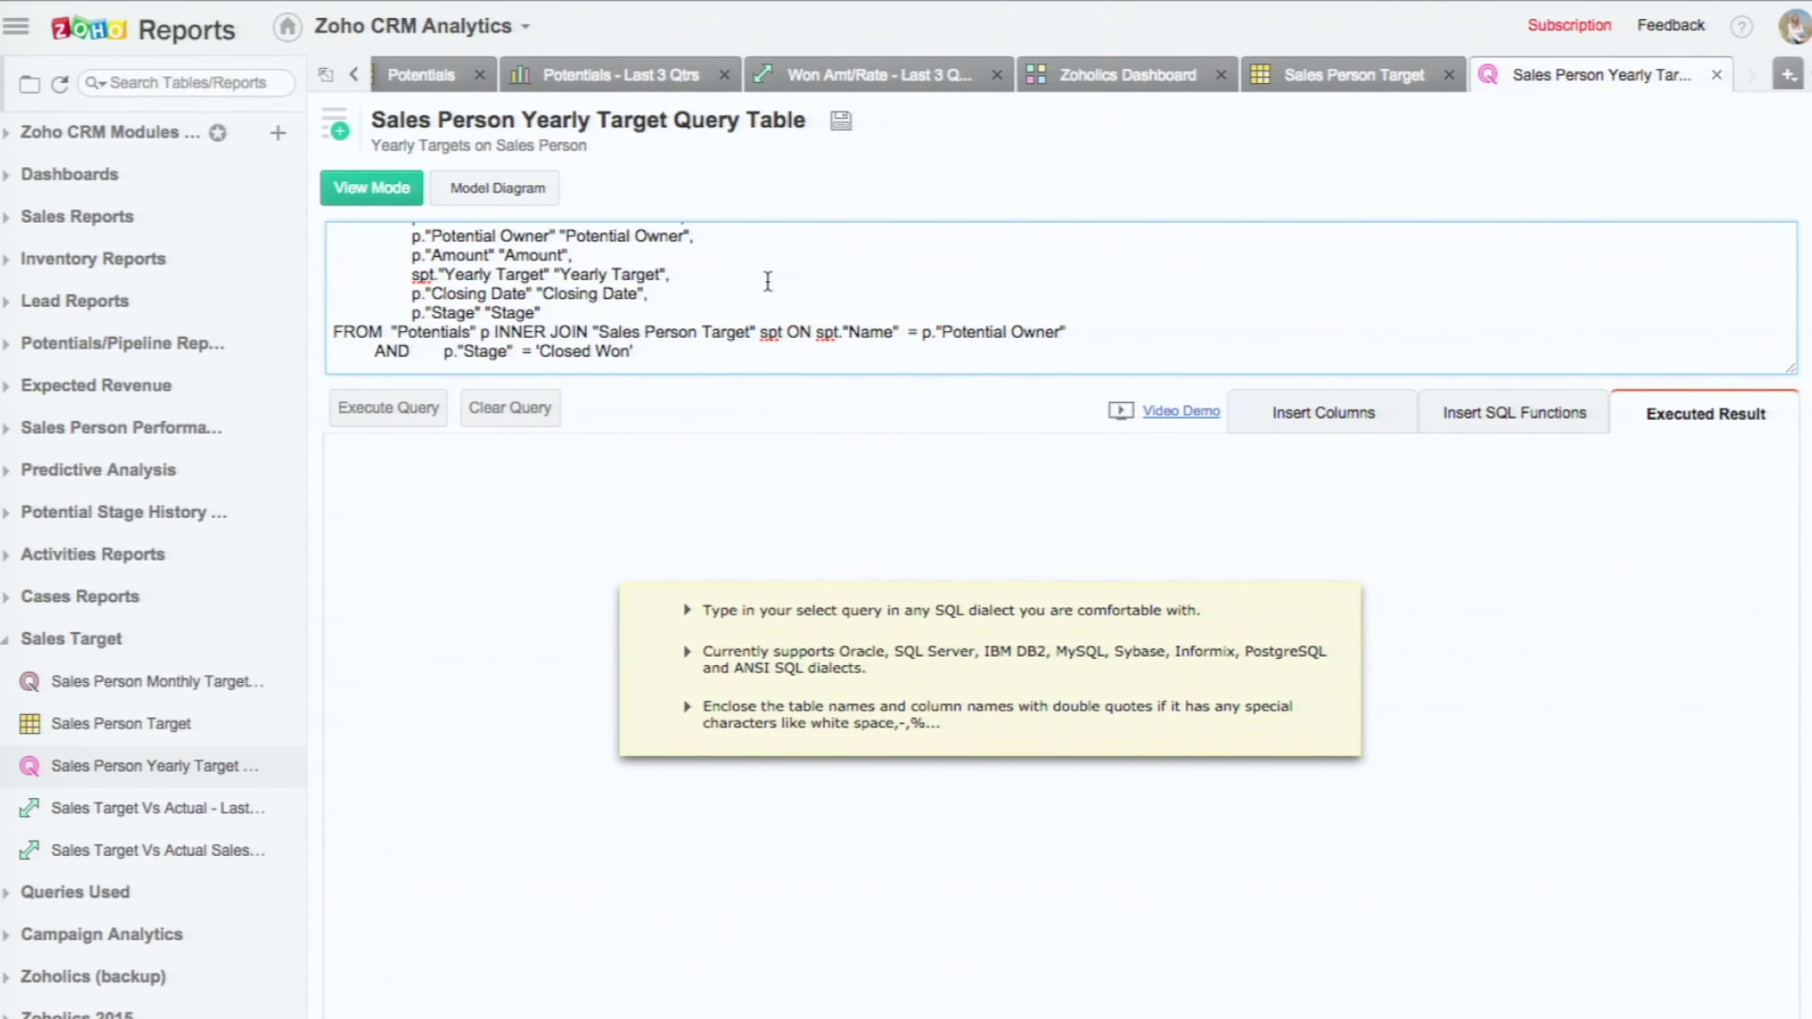
pyautogui.click(371, 188)
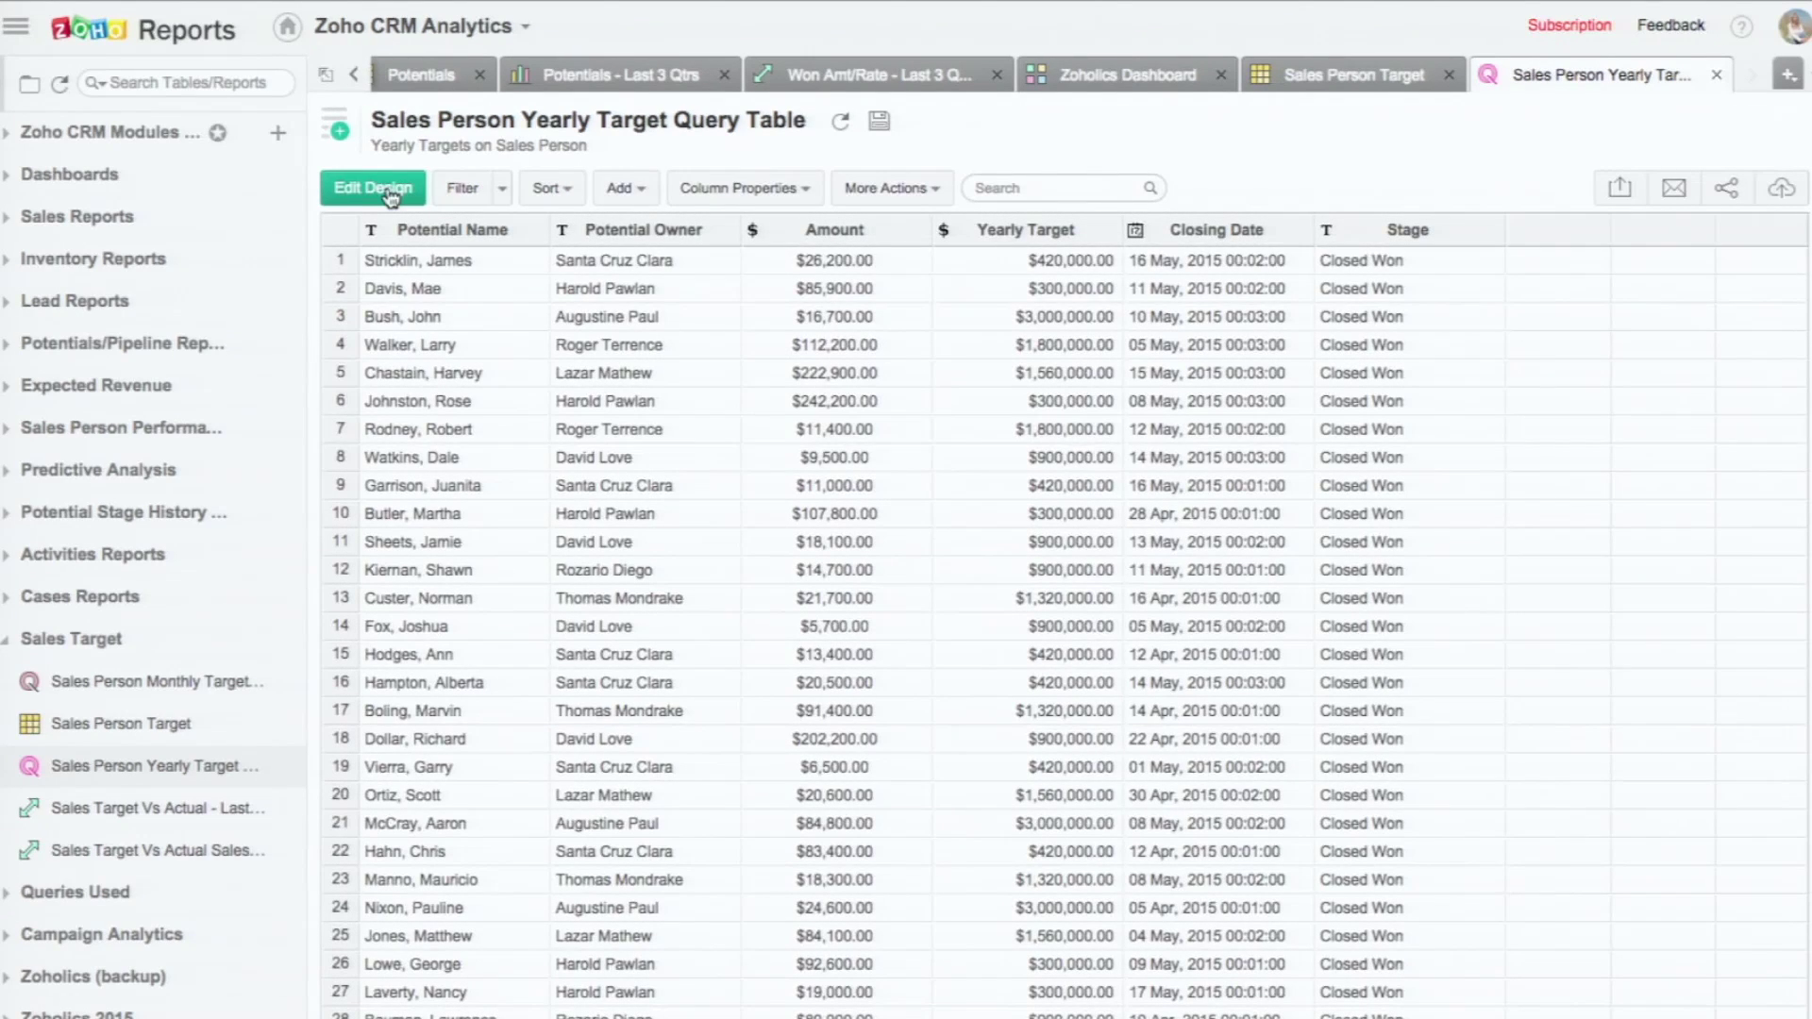
pyautogui.click(133, 812)
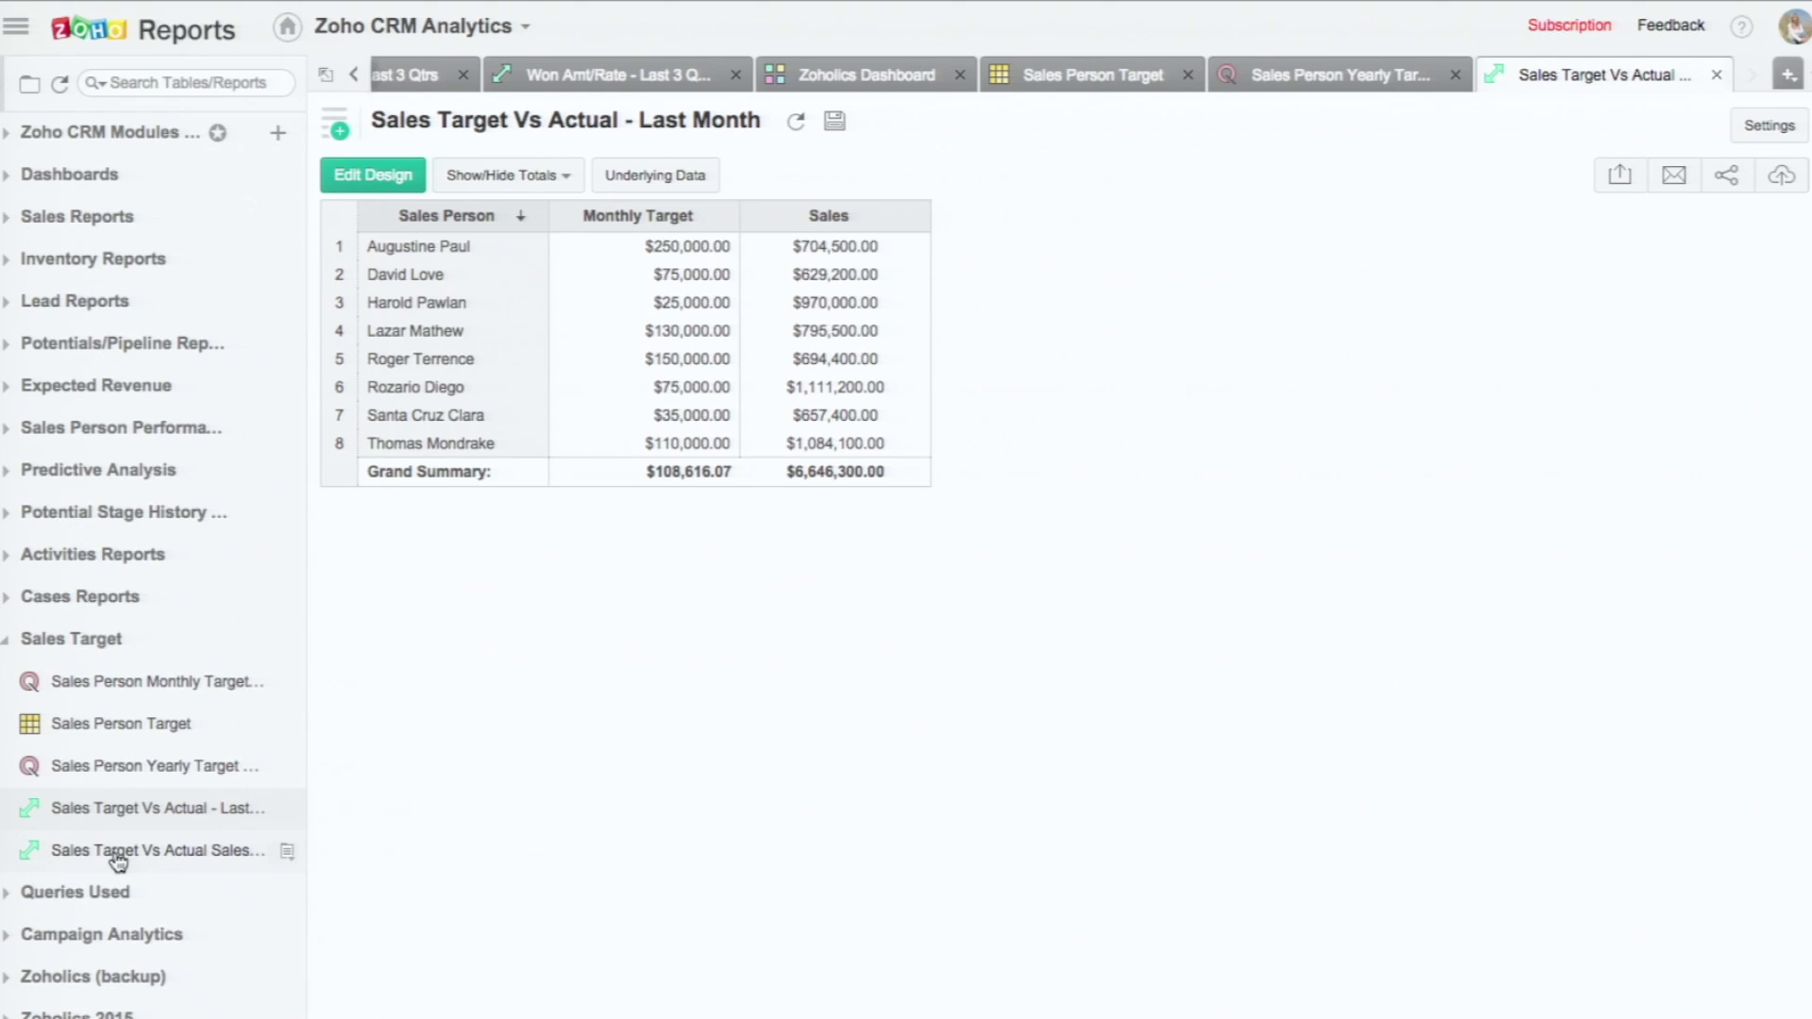
# Step: Open the Sales Target Vs Actual Sales - Last Year report
pyautogui.click(117, 854)
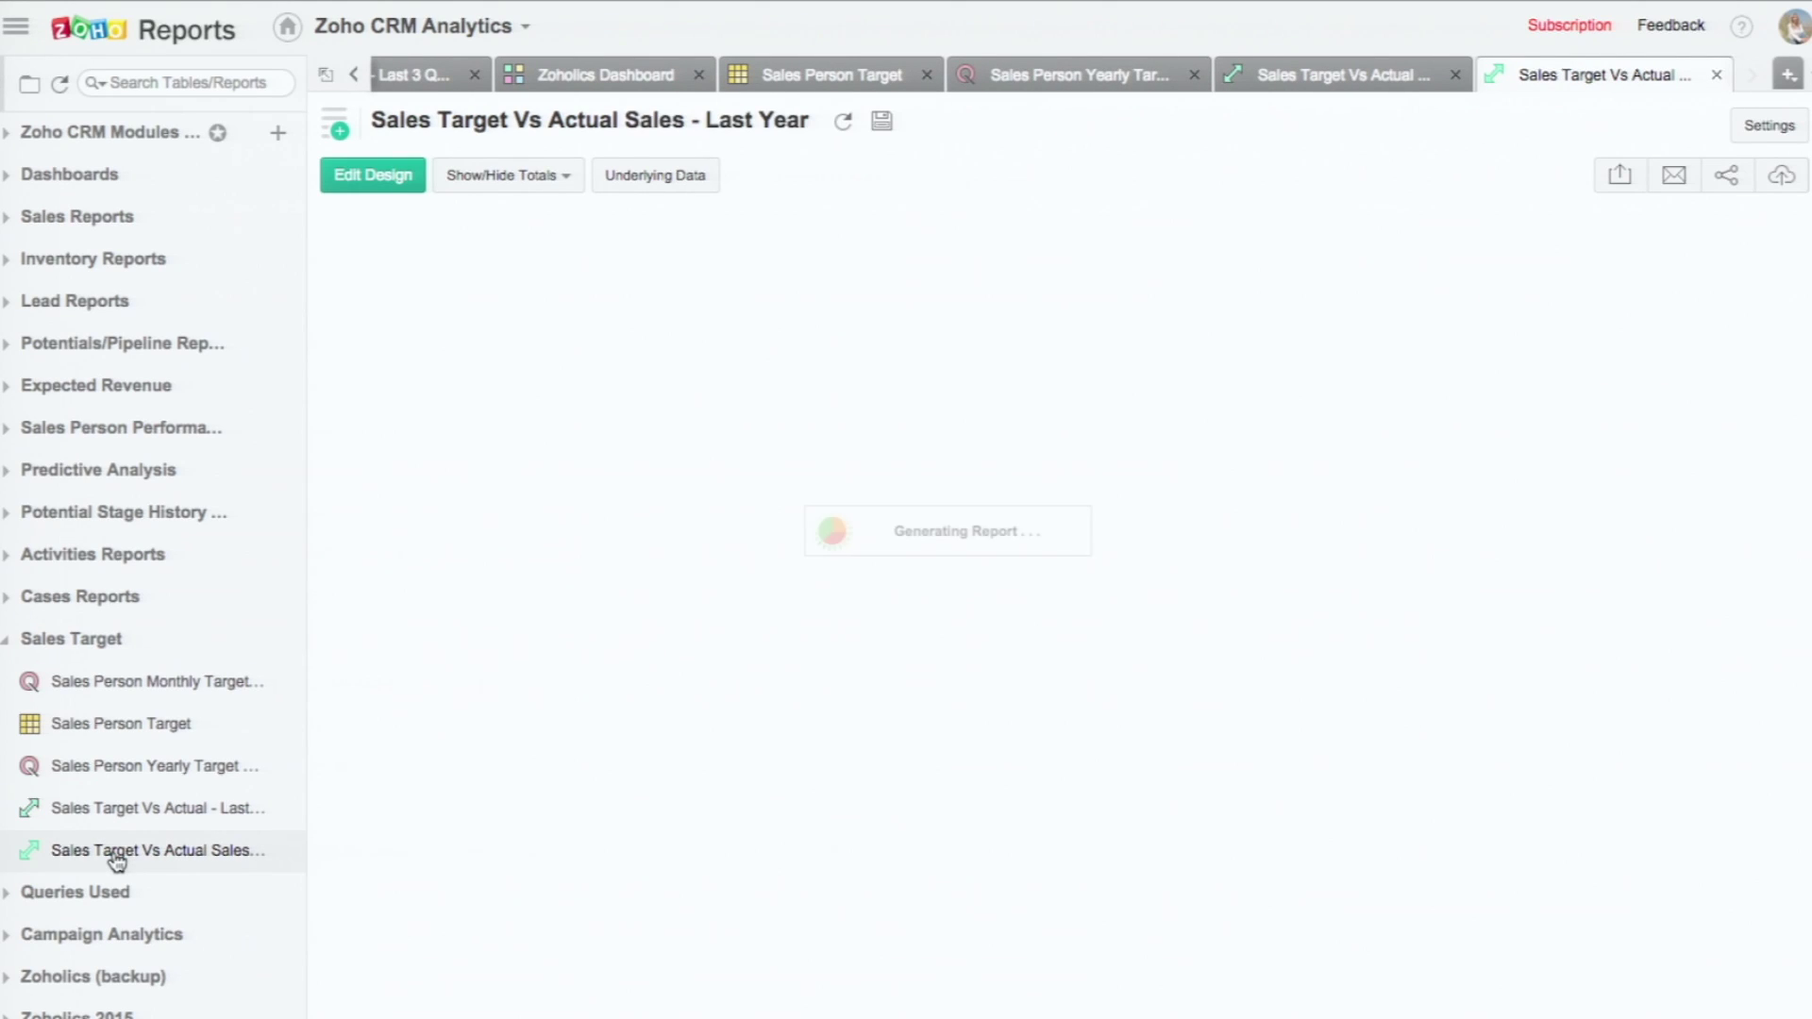